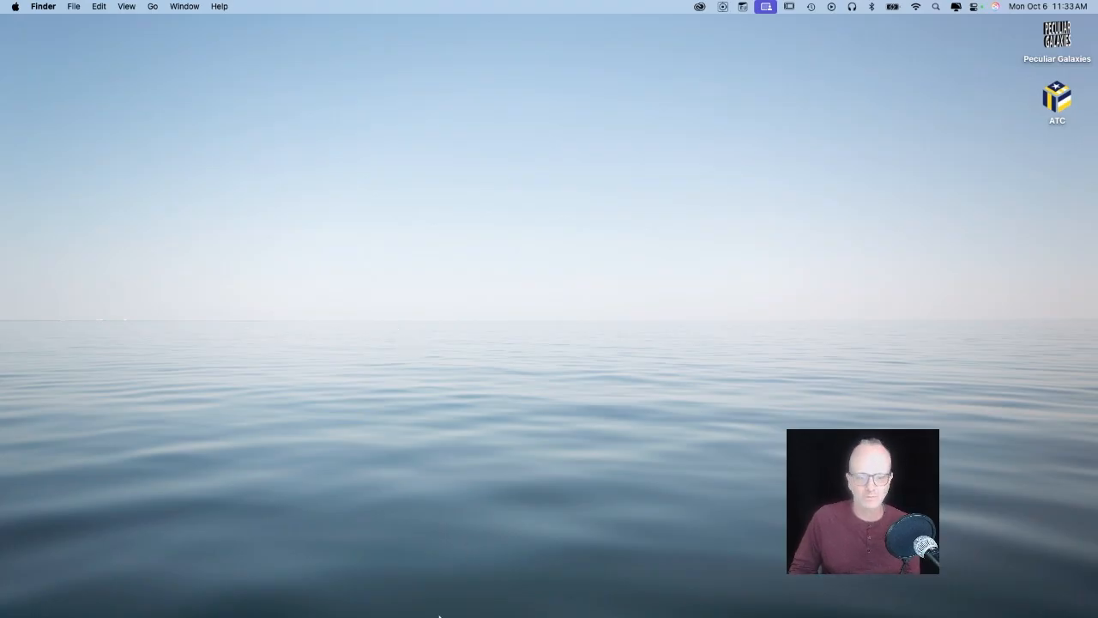
Launch Adobe InDesign 2025 from the Dock.
{"action": "mouse_move", "coordinate": [424, 605]}
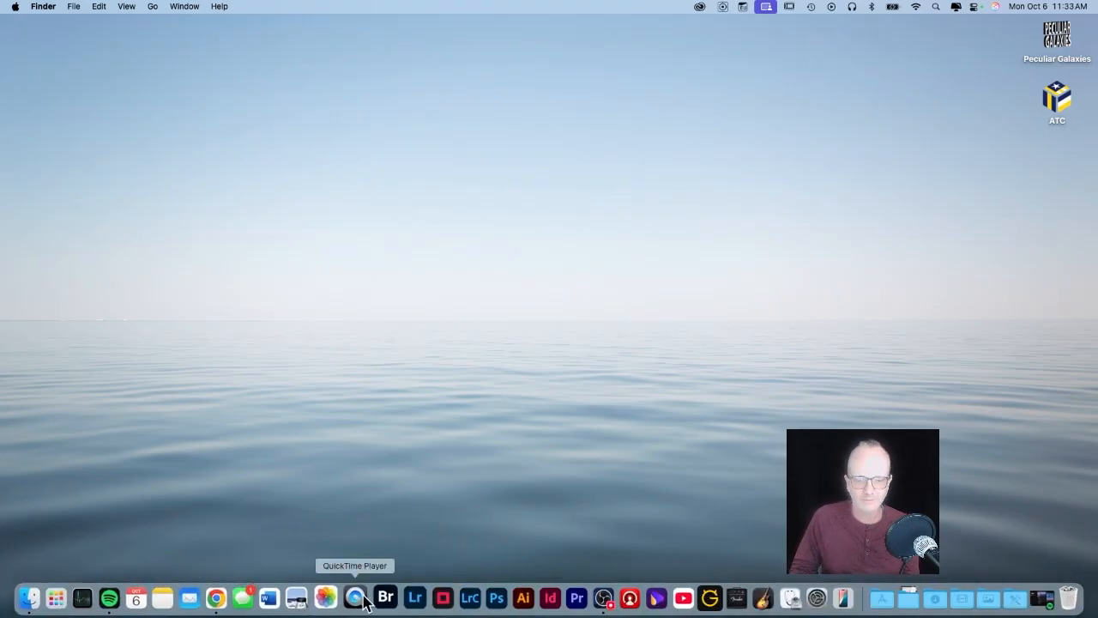
{"action": "left_click", "coordinate": [544, 598]}
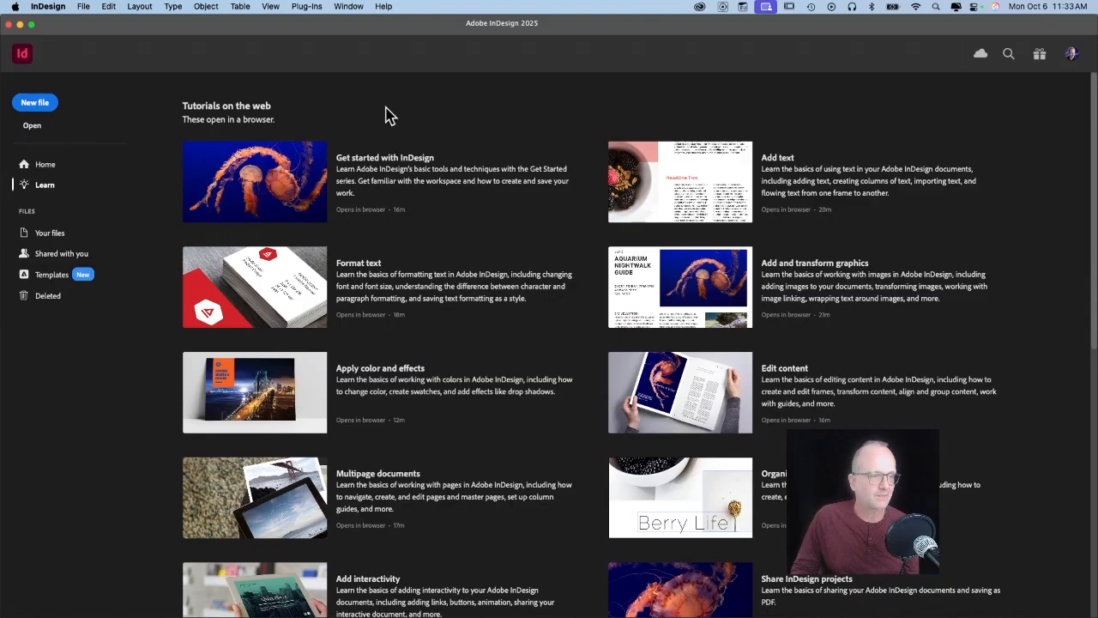
{"action": "left_click", "coordinate": [48, 6]}
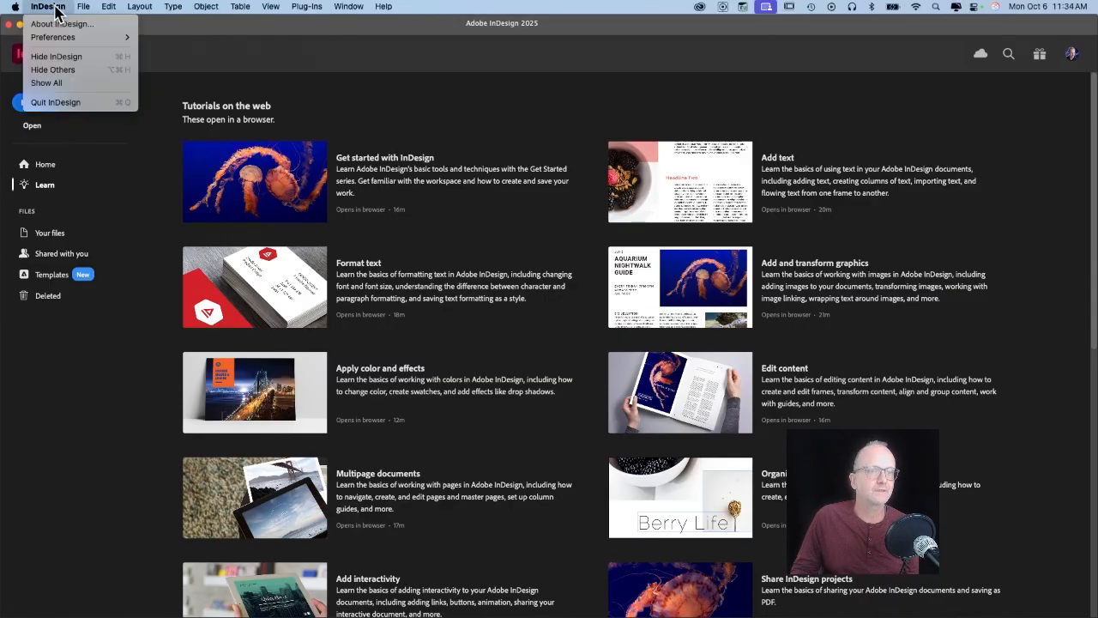
{"action": "left_click", "coordinate": [63, 24]}
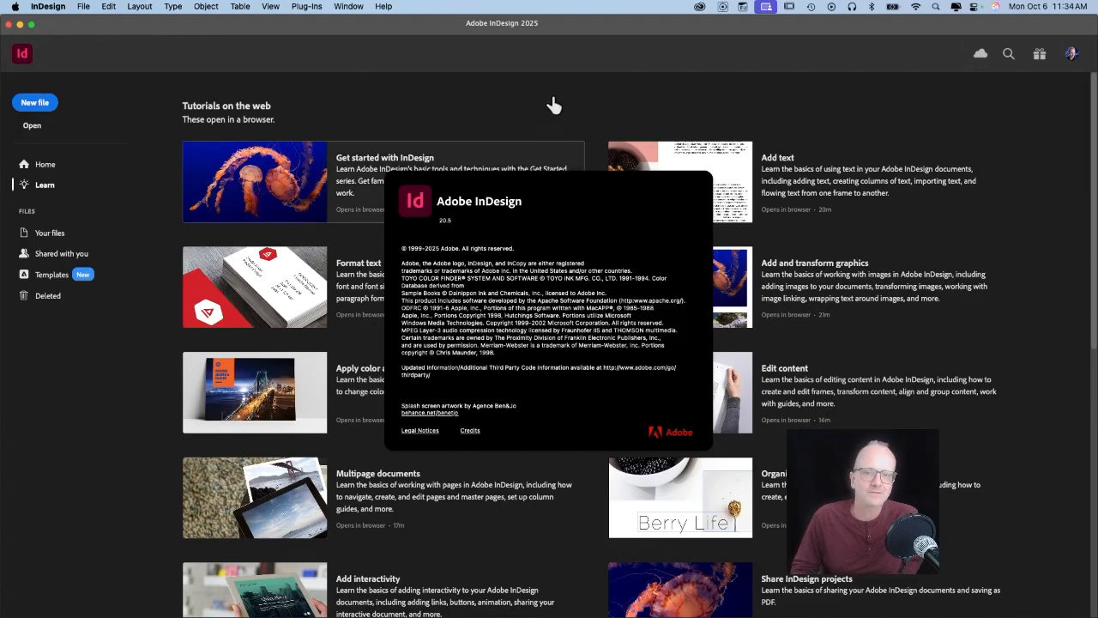
{"action": "left_click", "coordinate": [577, 459]}
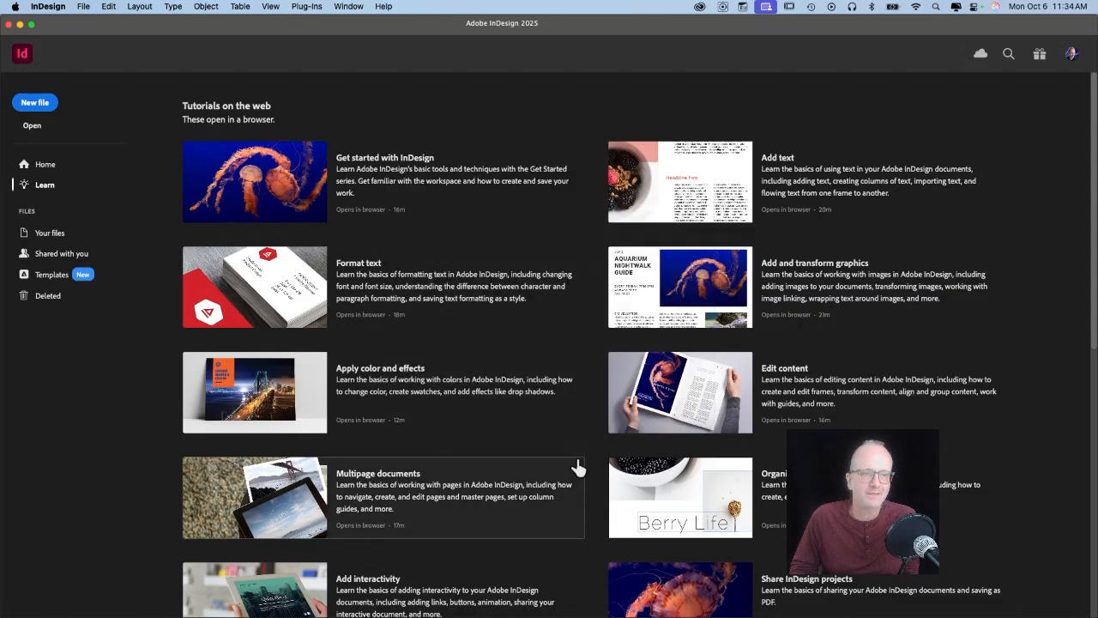
Start a new document from the Print tab's Letter preset.
{"action": "left_click", "coordinate": [83, 8]}
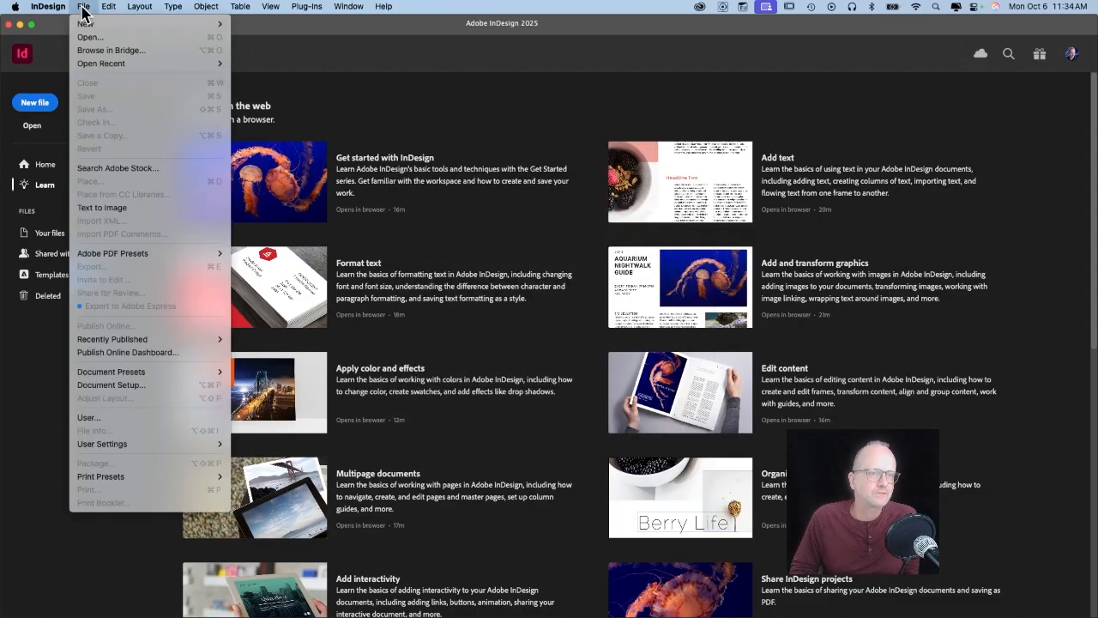
{"action": "mouse_move", "coordinate": [97, 27]}
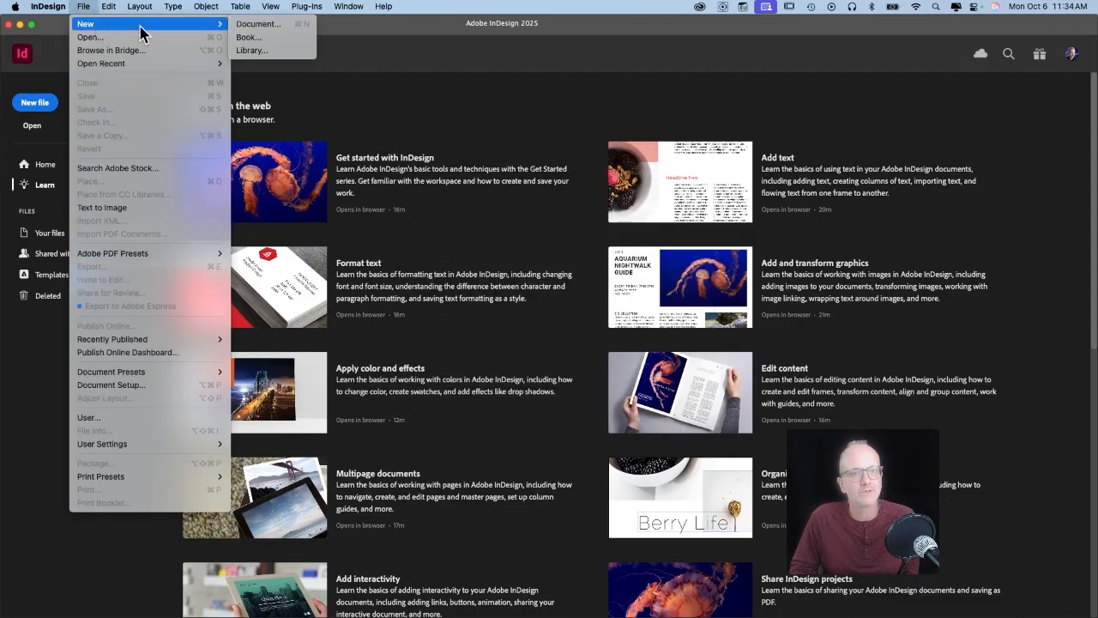
{"action": "left_click", "coordinate": [291, 25]}
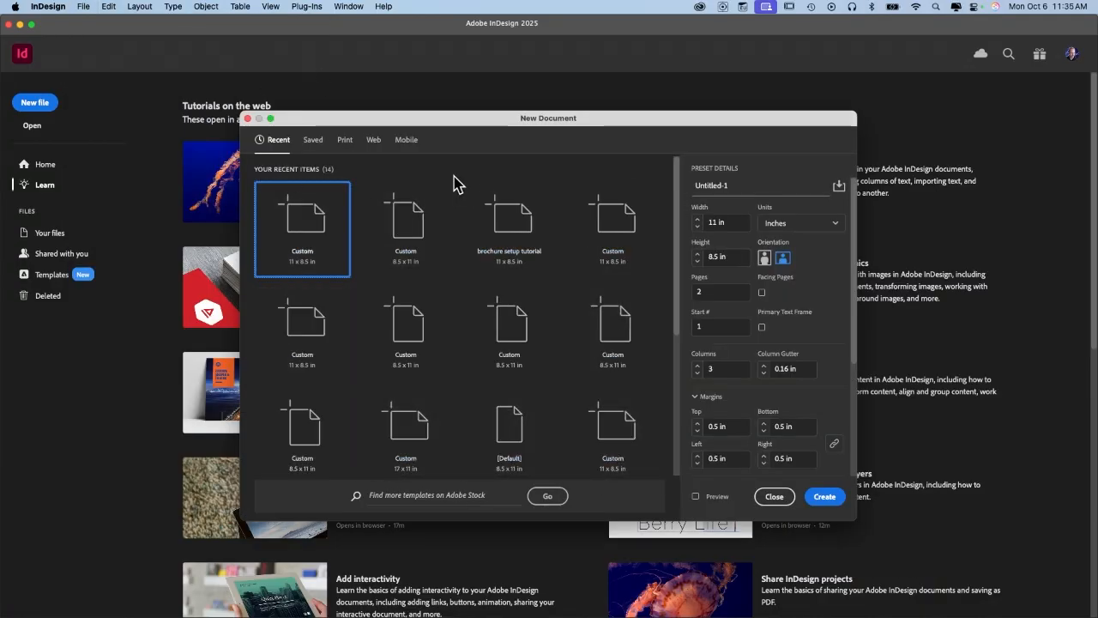
{"action": "left_click", "coordinate": [344, 141]}
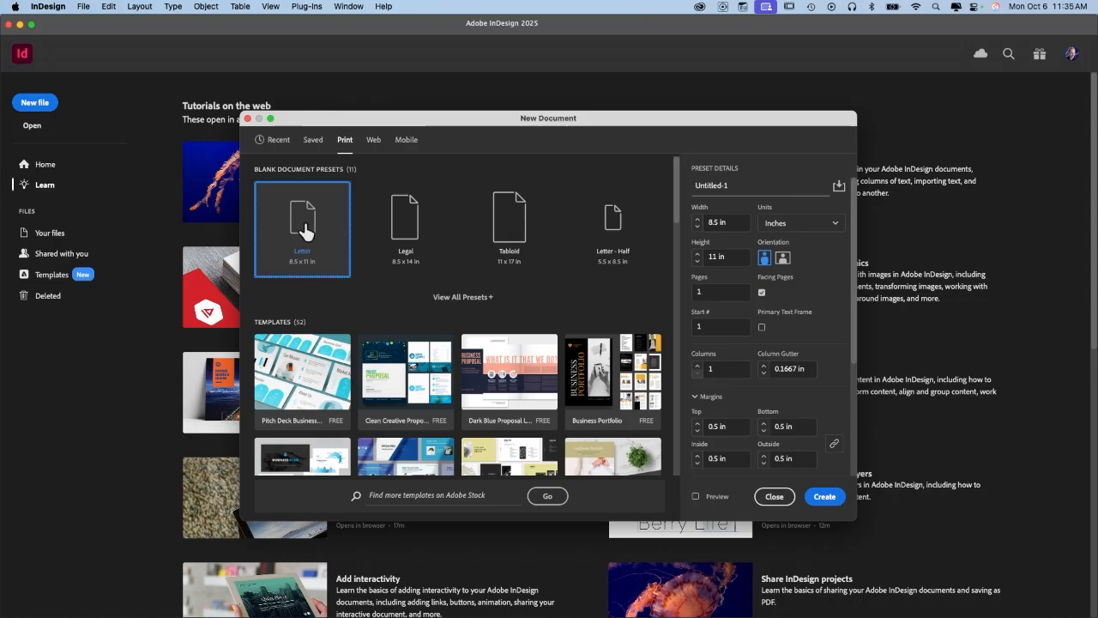
Name the document 'brochure demo 1006' and keep Inches as the measurement unit.
{"action": "left_click", "coordinate": [753, 184]}
{"action": "key", "text": "super+a"}
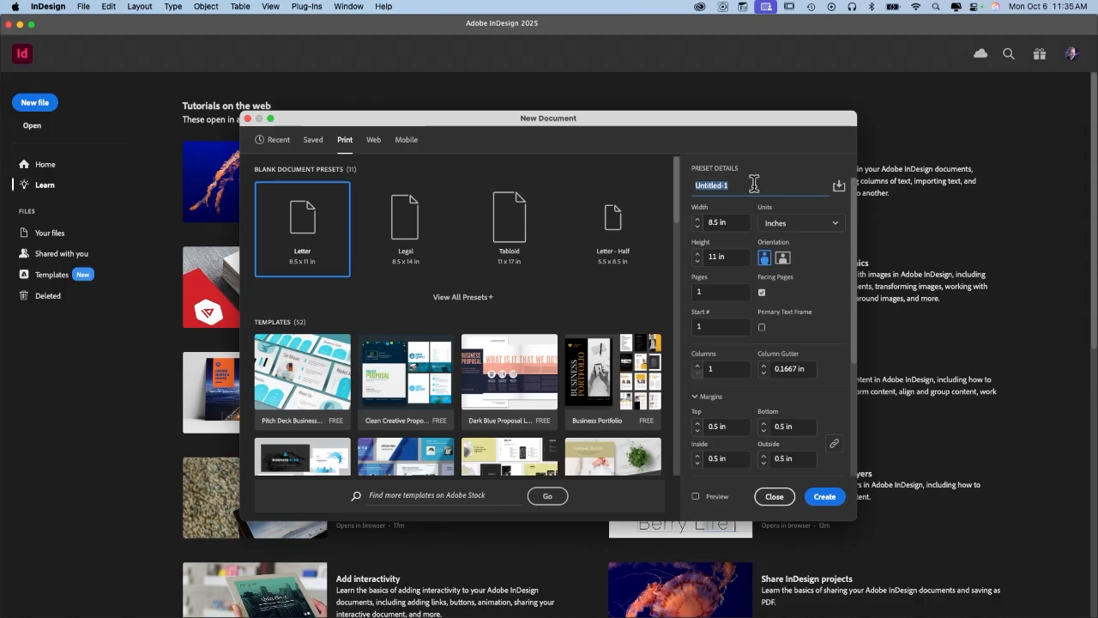
{"action": "type", "text": "brochure demo 1006"}
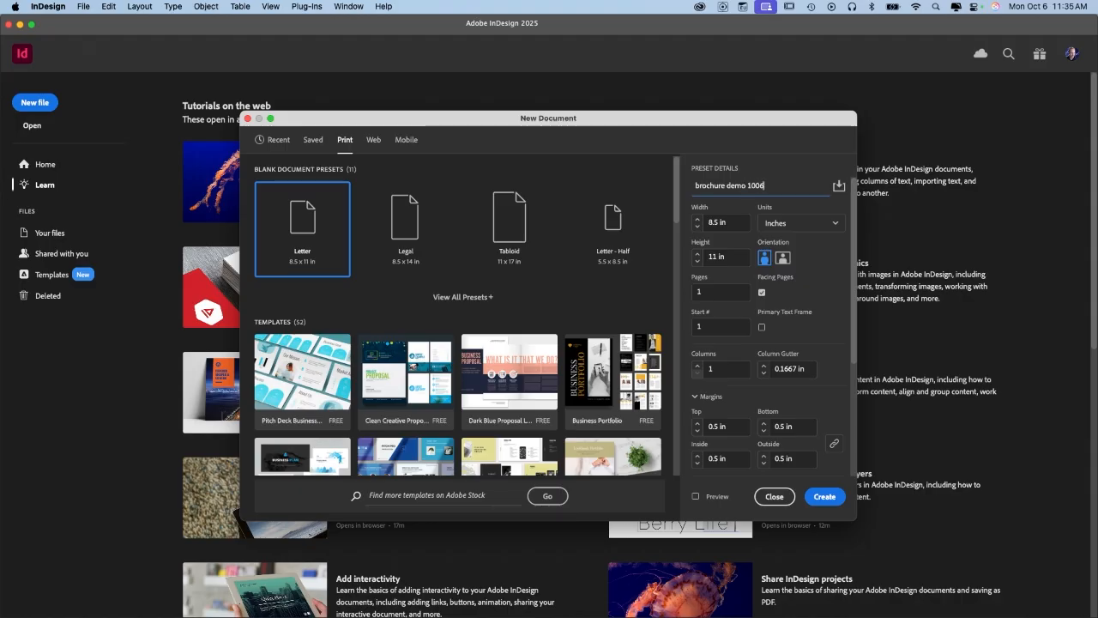
{"action": "left_click", "coordinate": [832, 224]}
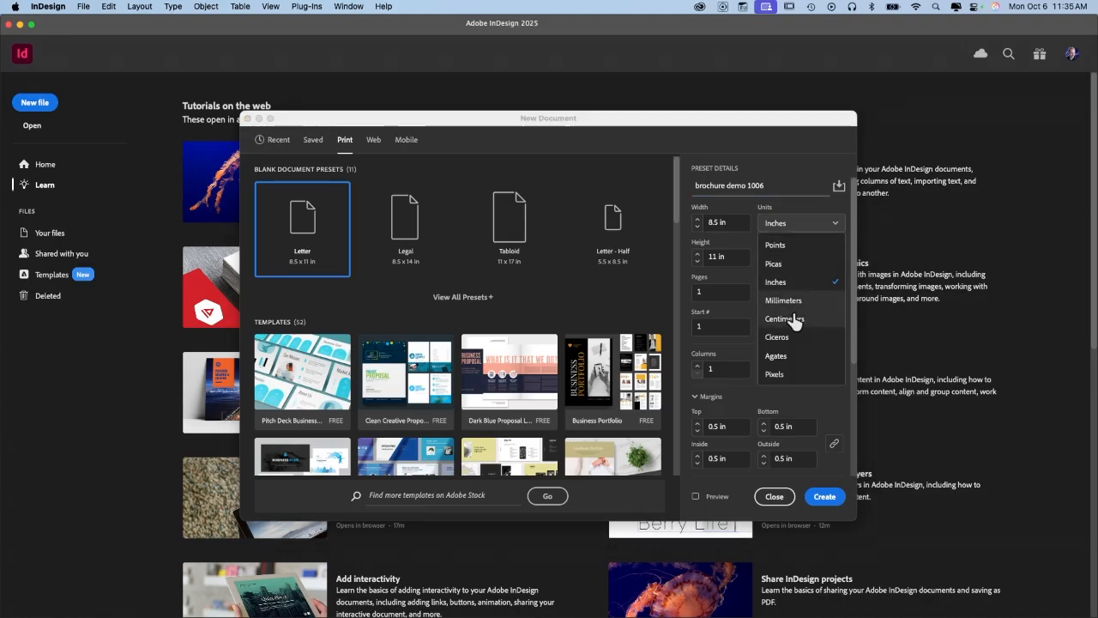
{"action": "left_click", "coordinate": [798, 286]}
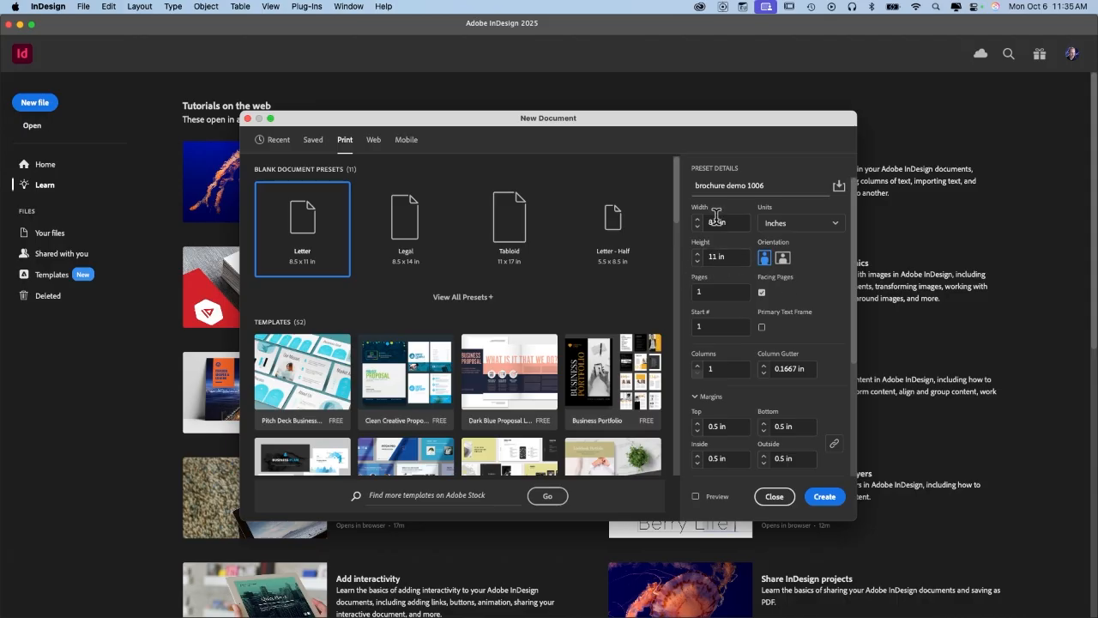
{"action": "left_click", "coordinate": [783, 260]}
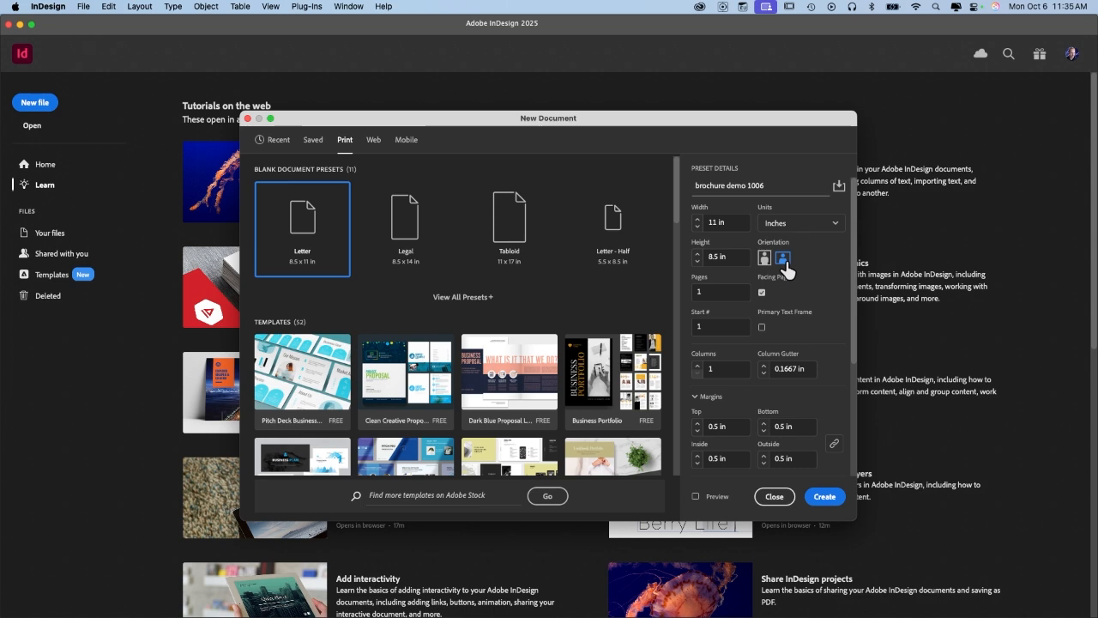
{"action": "left_click", "coordinate": [764, 258]}
Make the document landscape with 2 pages and facing pages turned off.
{"action": "left_click", "coordinate": [783, 258]}
{"action": "left_click", "coordinate": [711, 294]}
{"action": "type", "text": "2"}
{"action": "left_click", "coordinate": [763, 293]}
{"action": "left_click", "coordinate": [762, 294]}
Set 3 columns and 1 in margins on all sides.
{"action": "scroll", "coordinate": [805, 306], "scroll_direction": "down", "scroll_amount": 3}
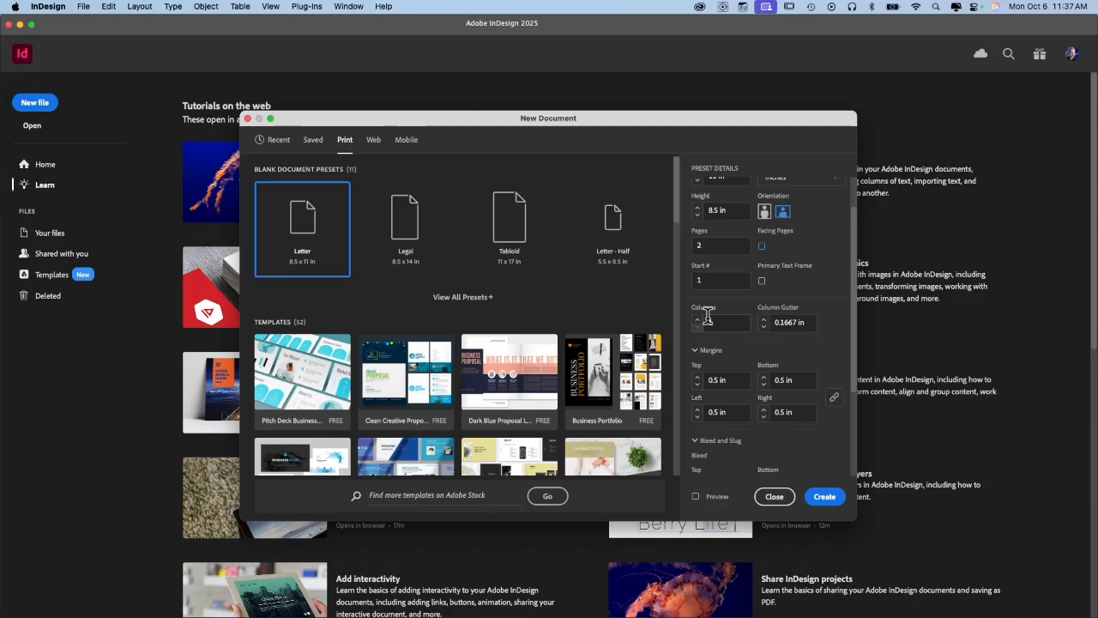
{"action": "double_click", "coordinate": [707, 318]}
{"action": "type", "text": "3"}
{"action": "scroll", "coordinate": [785, 322], "scroll_direction": "down", "scroll_amount": 2}
{"action": "left_click", "coordinate": [728, 300]}
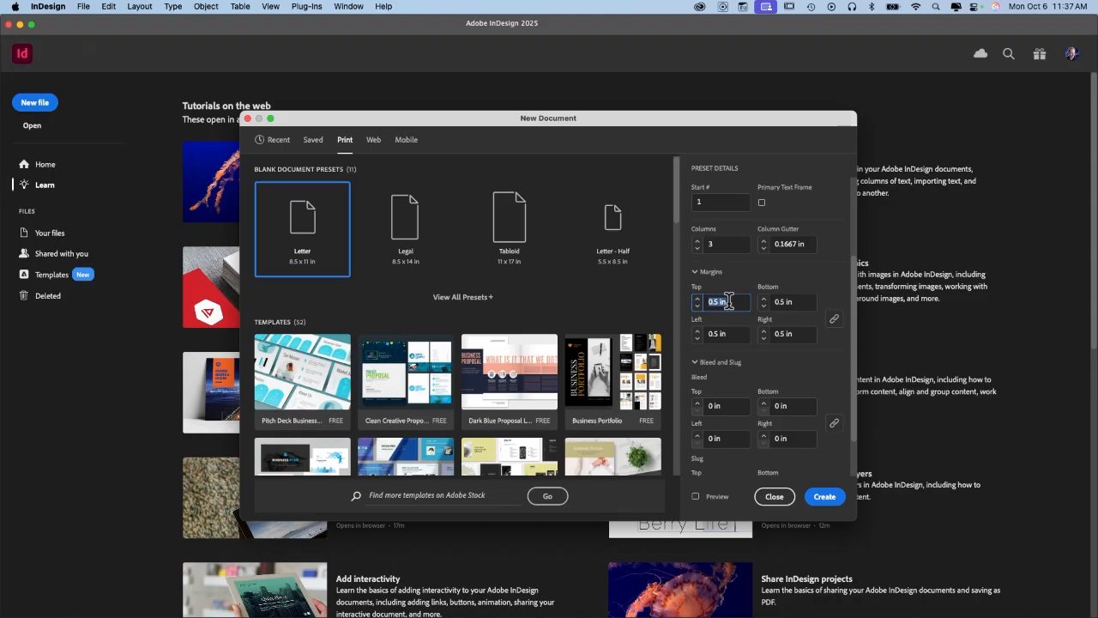
{"action": "type", "text": "1"}
{"action": "key", "text": "Tab"}
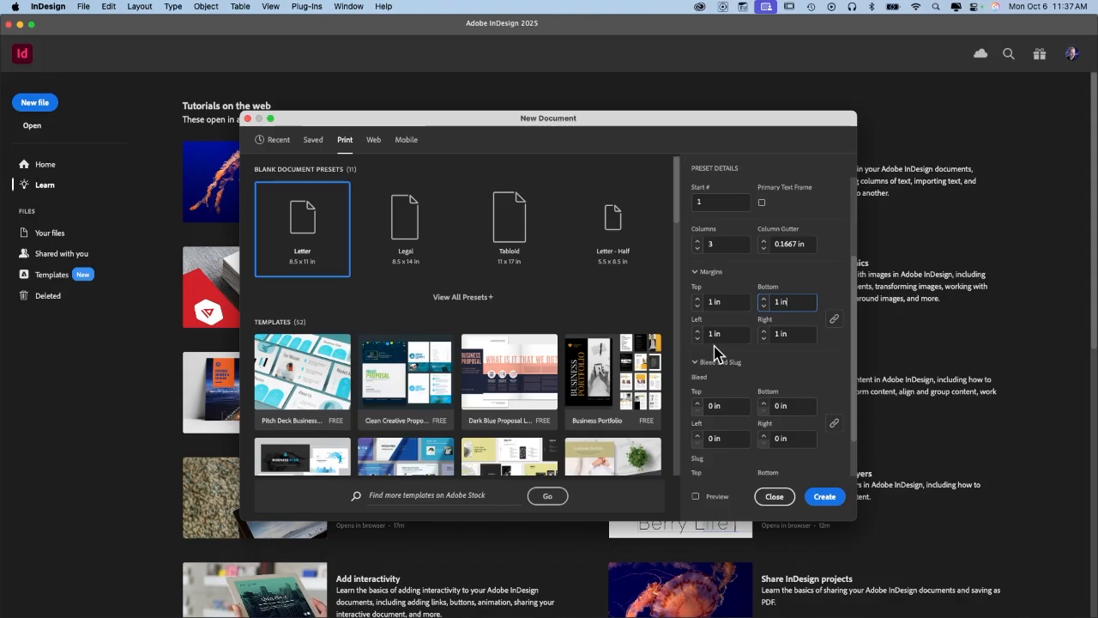
Restore the bottom margin to 1 in and relink all four margins.
{"action": "left_click", "coordinate": [833, 320]}
{"action": "left_click", "coordinate": [797, 306]}
{"action": "double_click", "coordinate": [799, 305]}
{"action": "triple_click", "coordinate": [799, 305]}
{"action": "type", "text": "2"}
{"action": "key", "text": "Tab"}
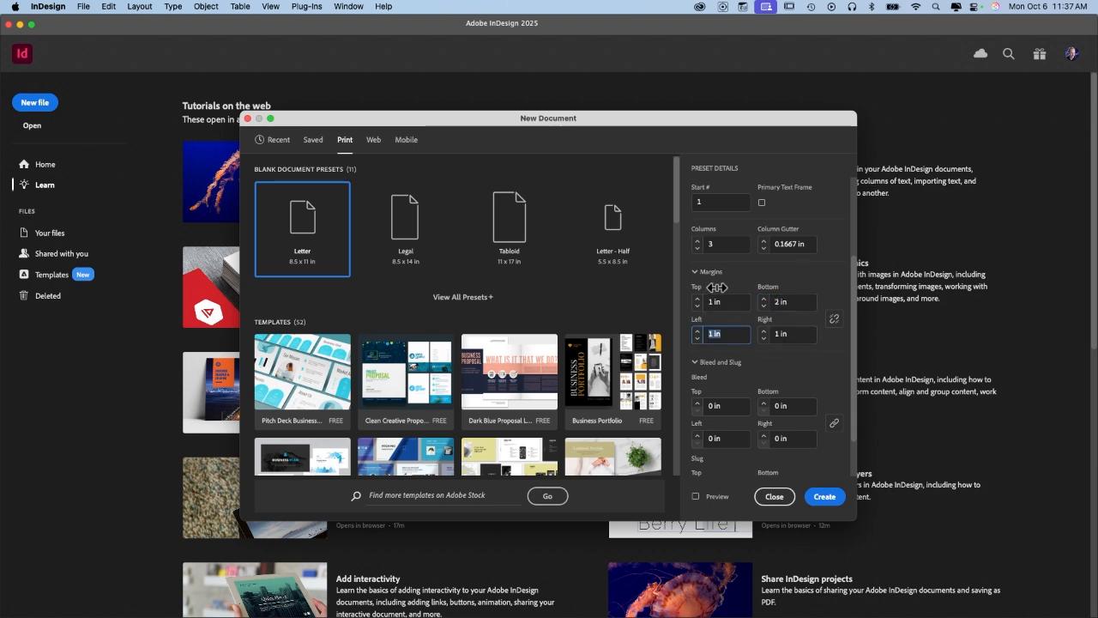
{"action": "double_click", "coordinate": [800, 302]}
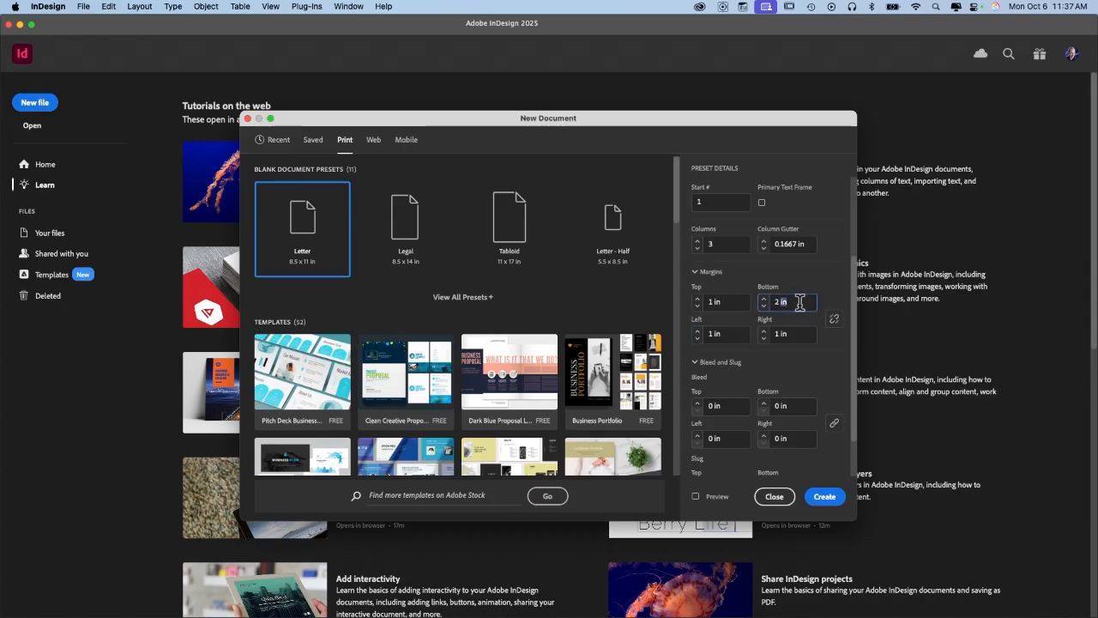
{"action": "key", "text": "BackSpace"}
{"action": "key", "text": "BackSpace"}
{"action": "key", "text": "BackSpace"}
{"action": "type", "text": "1"}
{"action": "key", "text": "Tab"}
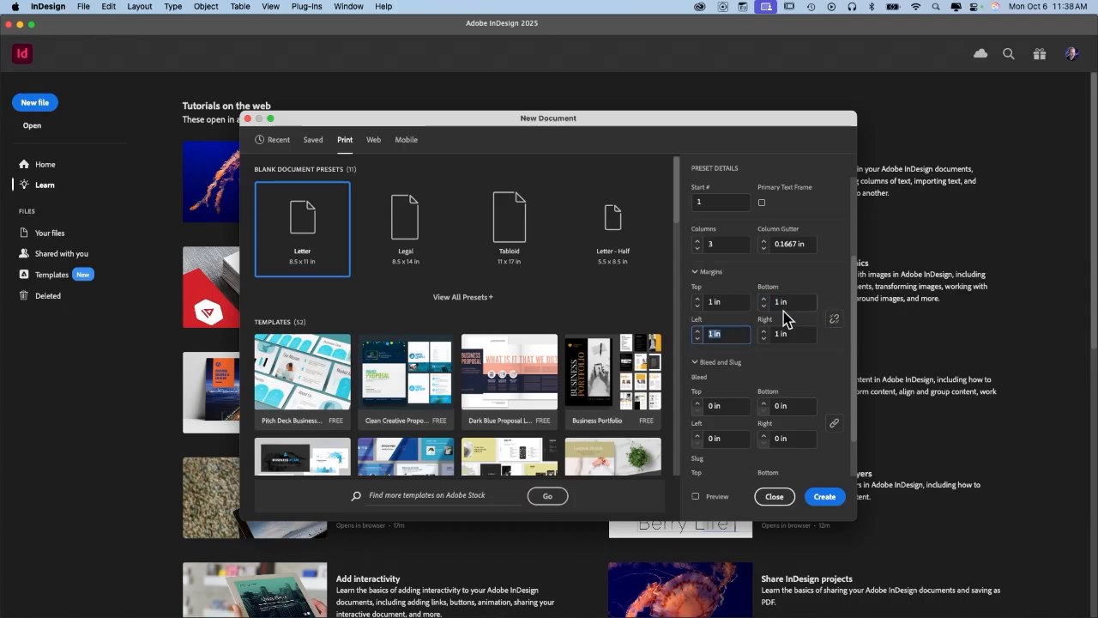
{"action": "left_click", "coordinate": [832, 322]}
{"action": "scroll", "coordinate": [770, 375], "scroll_direction": "down", "scroll_amount": 2}
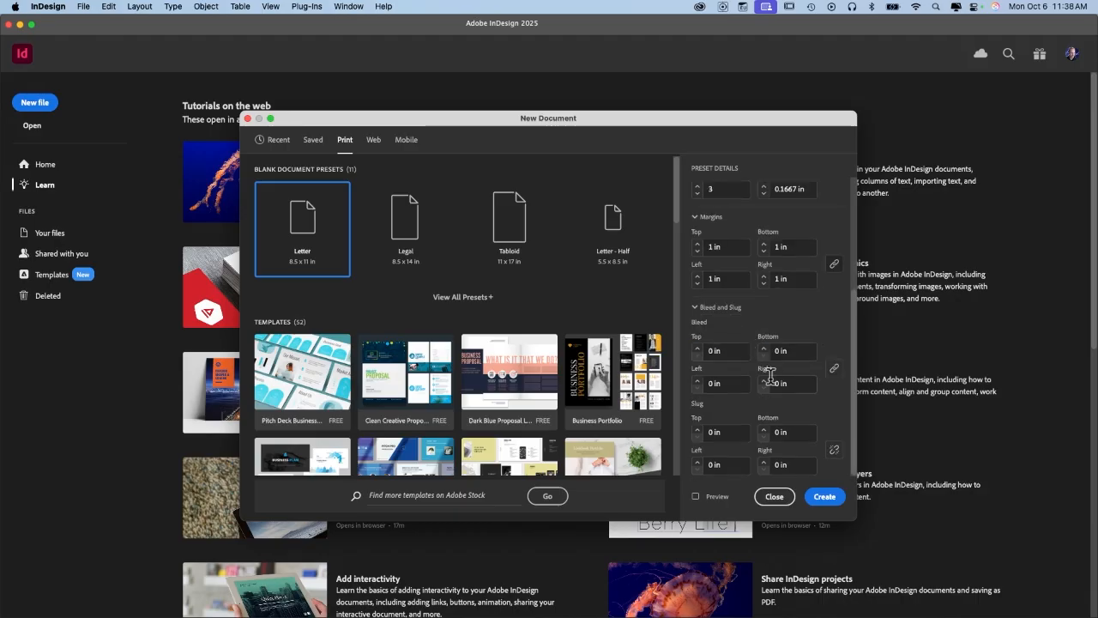
{"action": "left_click", "coordinate": [711, 351]}
Enter .125 in the linked bleed so every side gets a 0.125 in bleed.
{"action": "type", "text": ".125"}
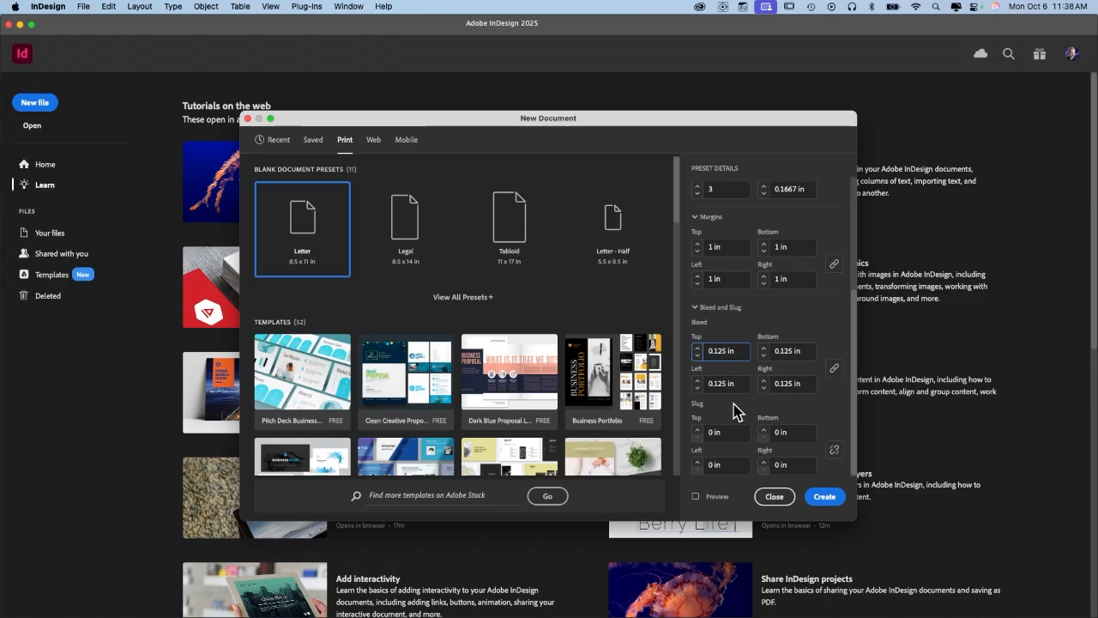
{"action": "scroll", "coordinate": [734, 411], "scroll_direction": "up", "scroll_amount": 5}
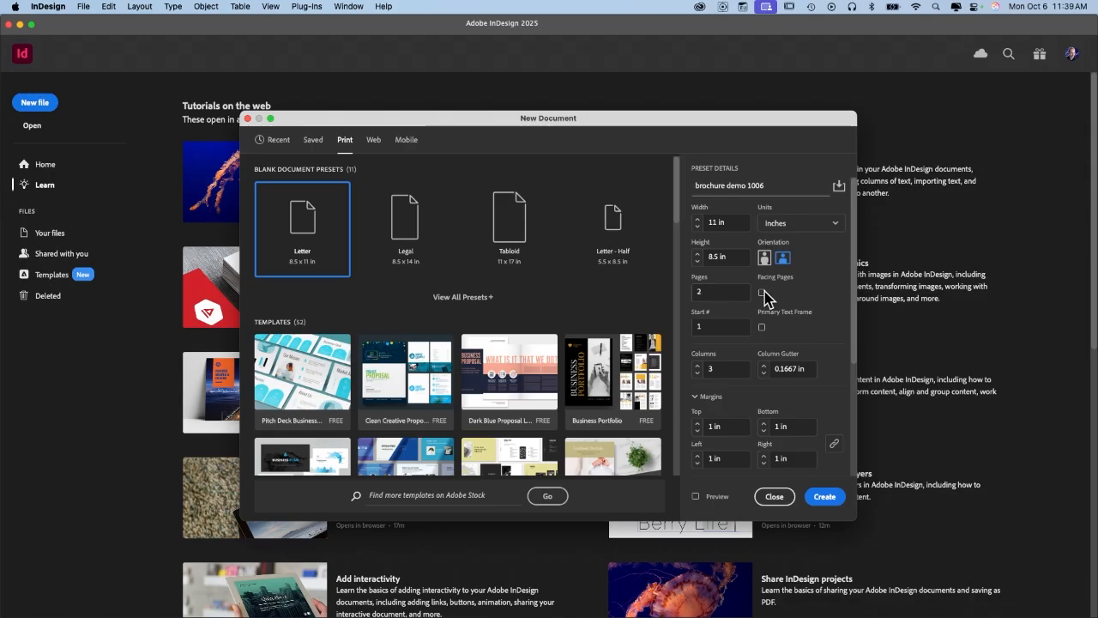
{"action": "scroll", "coordinate": [828, 309], "scroll_direction": "down", "scroll_amount": 2}
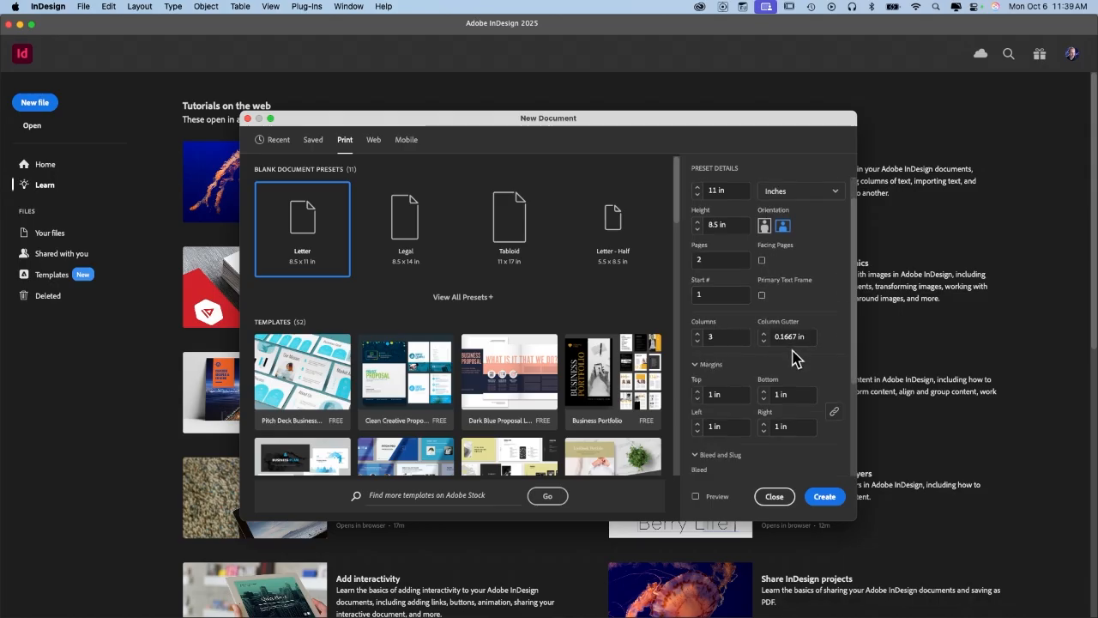
{"action": "scroll", "coordinate": [793, 358], "scroll_direction": "down", "scroll_amount": 4}
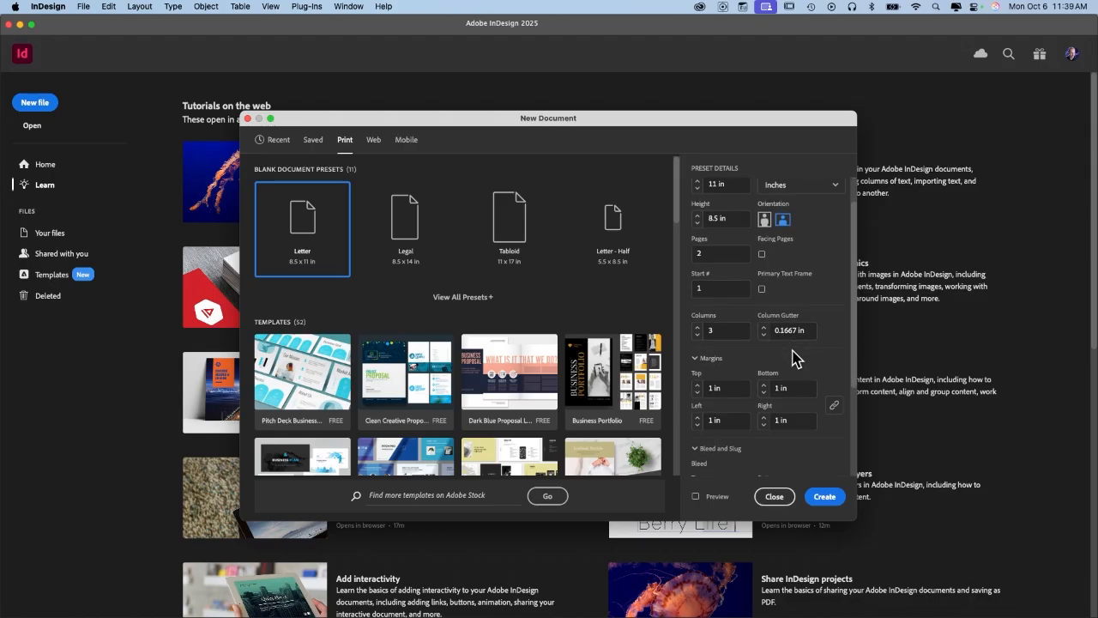
{"action": "scroll", "coordinate": [796, 392], "scroll_direction": "down", "scroll_amount": 4}
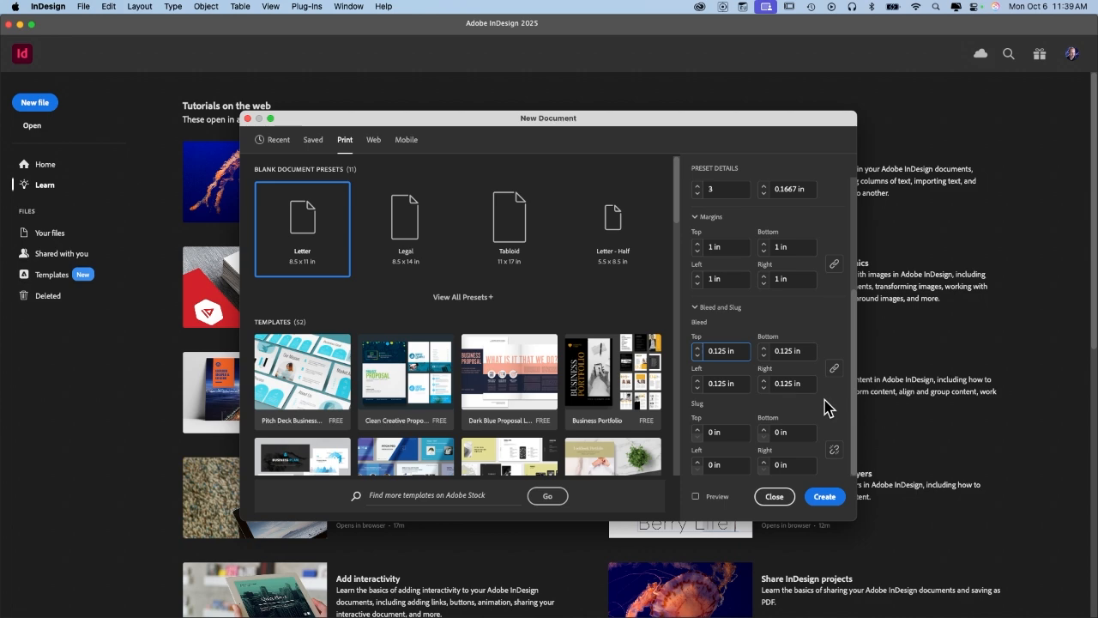
Preview the three-column landscape layout, then create the brochure demo 1006 document.
{"action": "left_click", "coordinate": [696, 497]}
{"action": "left_click_drag", "start_coordinate": [983, 128], "coordinate": [1058, 135]}
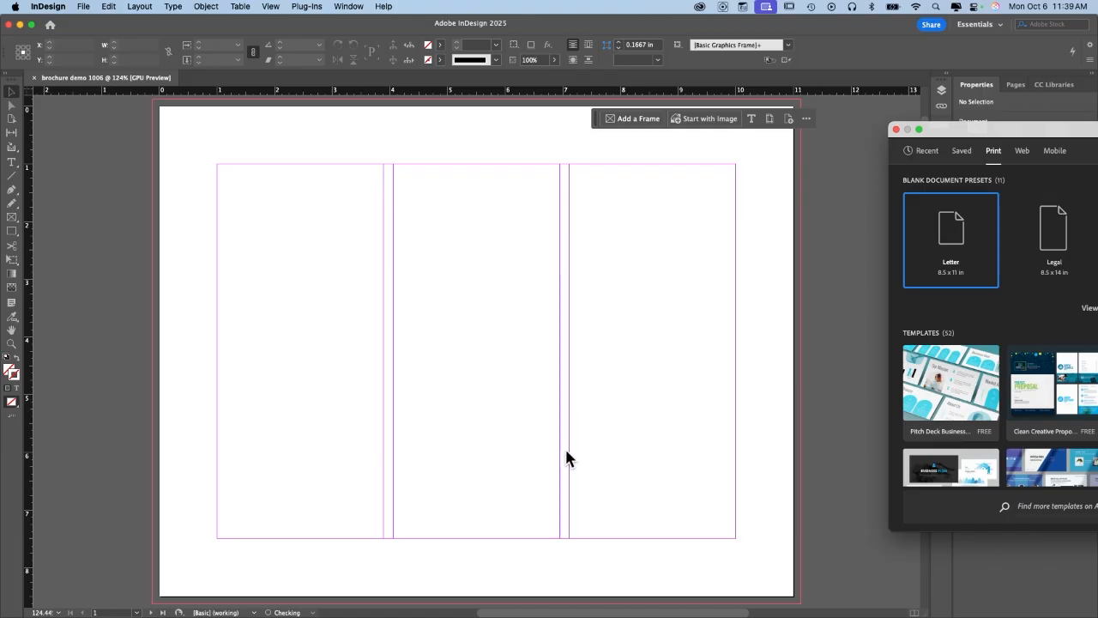
{"action": "left_click_drag", "start_coordinate": [1049, 131], "coordinate": [306, 100]}
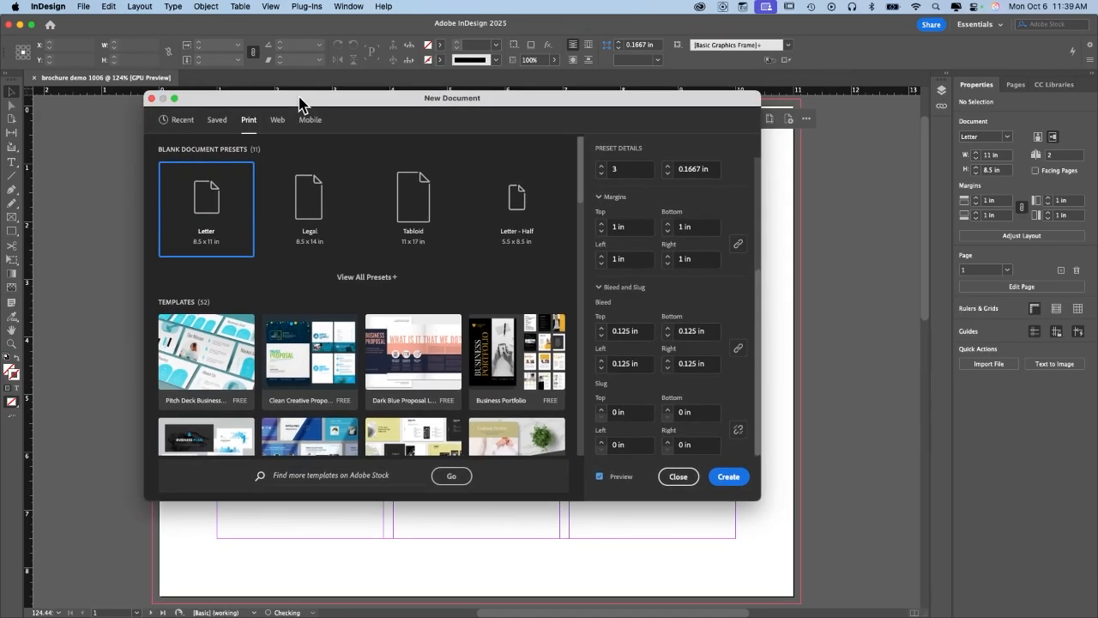
{"action": "left_click", "coordinate": [728, 477]}
{"action": "scroll", "coordinate": [682, 446], "scroll_direction": "up", "scroll_amount": 10}
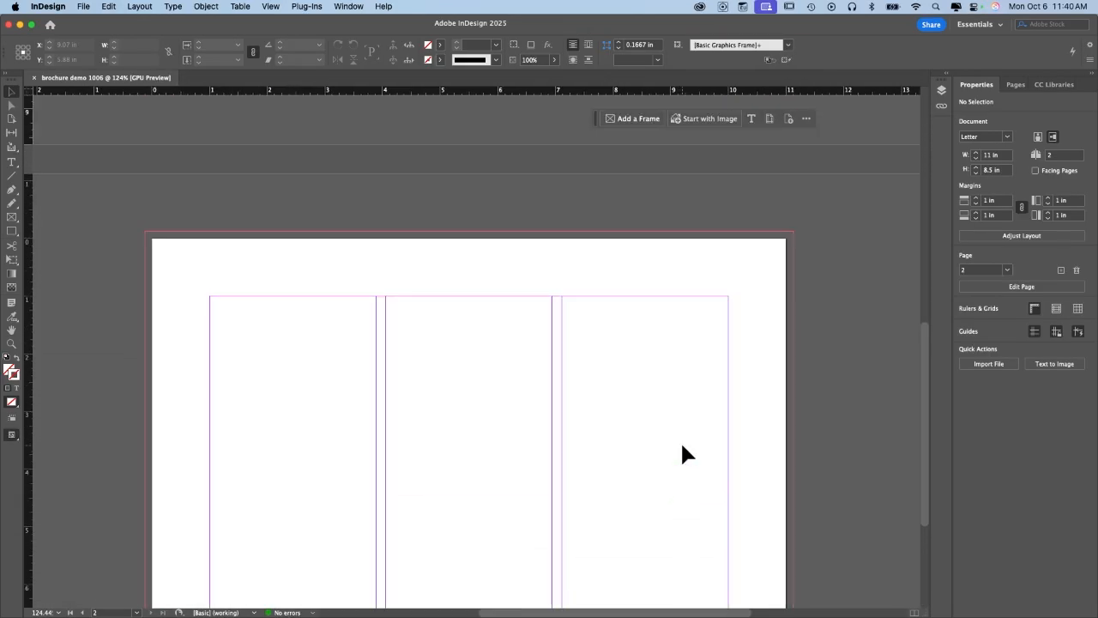
{"action": "scroll", "coordinate": [681, 452], "scroll_direction": "up", "scroll_amount": 5}
{"action": "scroll", "coordinate": [681, 453], "scroll_direction": "down", "scroll_amount": 5}
{"action": "scroll", "coordinate": [681, 452], "scroll_direction": "up", "scroll_amount": 2}
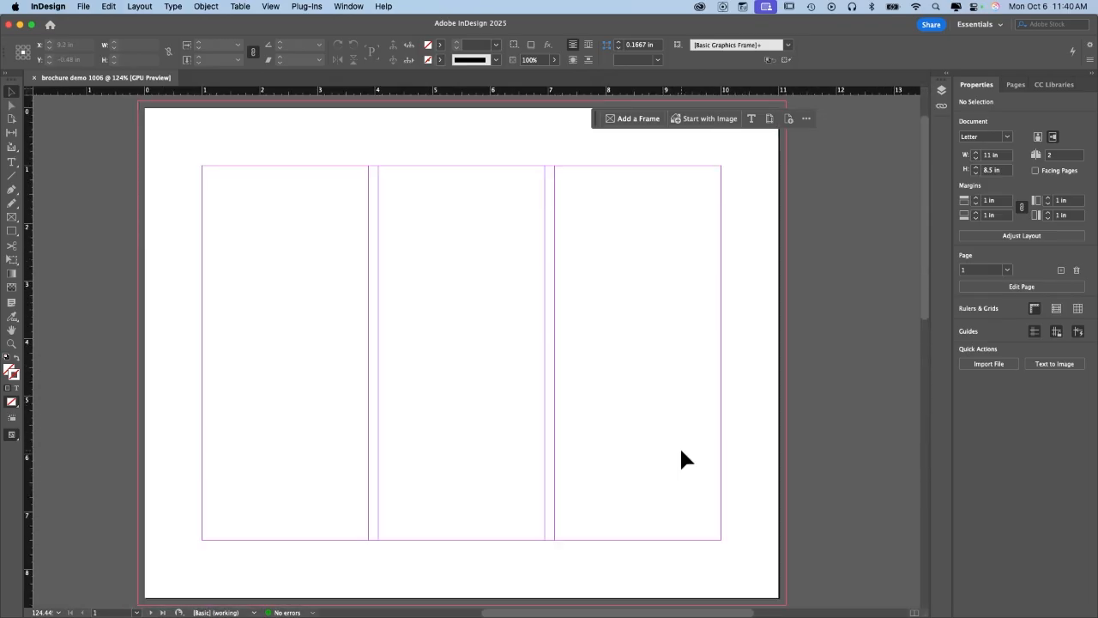
{"action": "scroll", "coordinate": [681, 460], "scroll_direction": "left", "scroll_amount": 1}
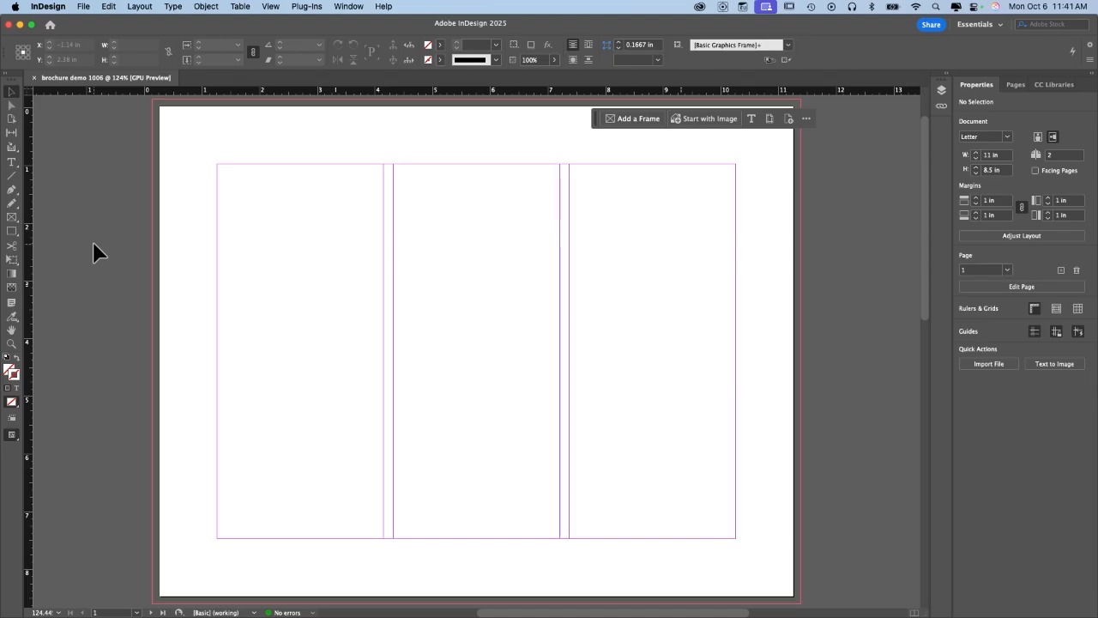
Draw three rectangle image frames across the top of the left, middle and right panels.
{"action": "left_click", "coordinate": [15, 224]}
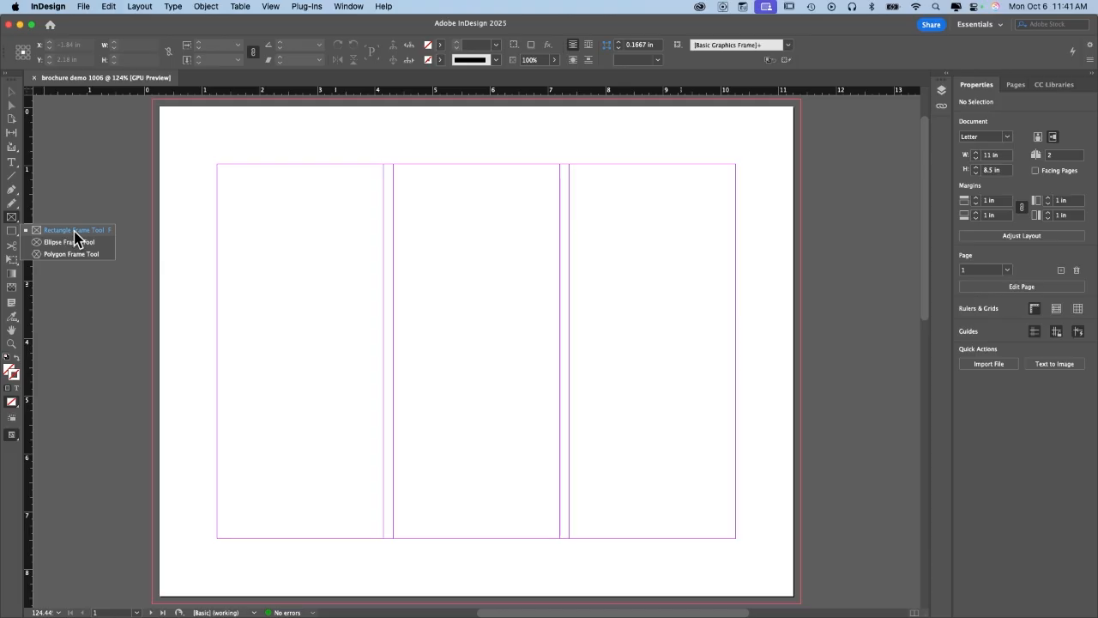
{"action": "left_click", "coordinate": [75, 230]}
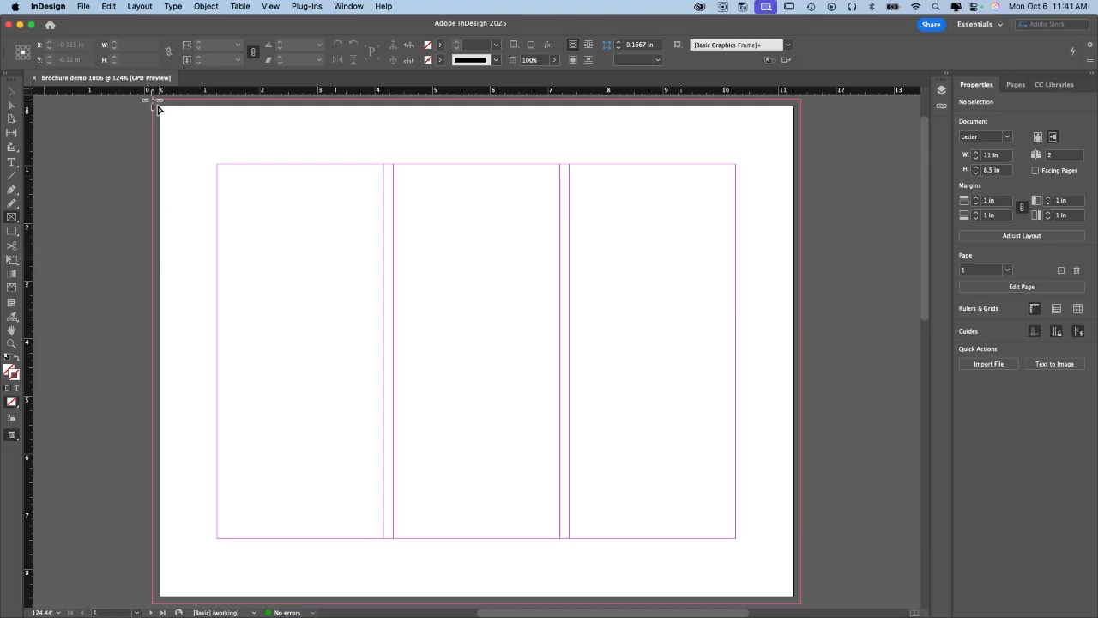
{"action": "mouse_move", "coordinate": [155, 101]}
{"action": "left_mouse_down"}
{"action": "mouse_move", "coordinate": [368, 375]}
{"action": "mouse_move", "coordinate": [385, 369]}
{"action": "left_mouse_up"}
{"action": "left_click_drag", "start_coordinate": [799, 392], "coordinate": [569, 101]}
{"action": "left_click_drag", "start_coordinate": [383, 102], "coordinate": [560, 396]}
Align the three top frames' bottoms and side edges to the panel folds.
{"action": "left_click", "coordinate": [666, 368]}
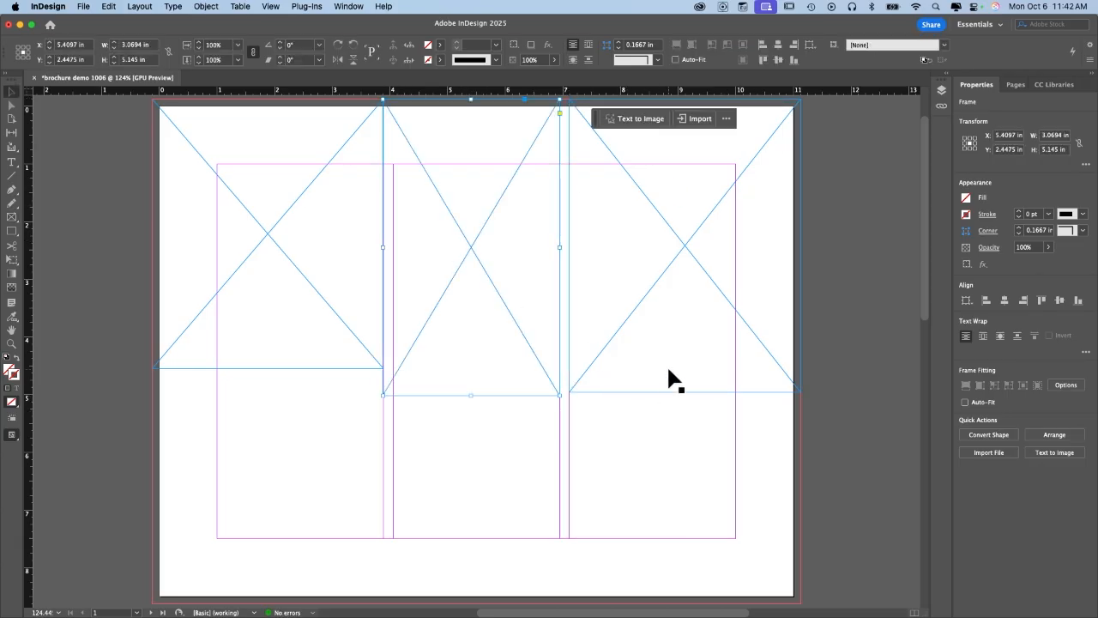
{"action": "left_click_drag", "start_coordinate": [684, 393], "coordinate": [685, 395]}
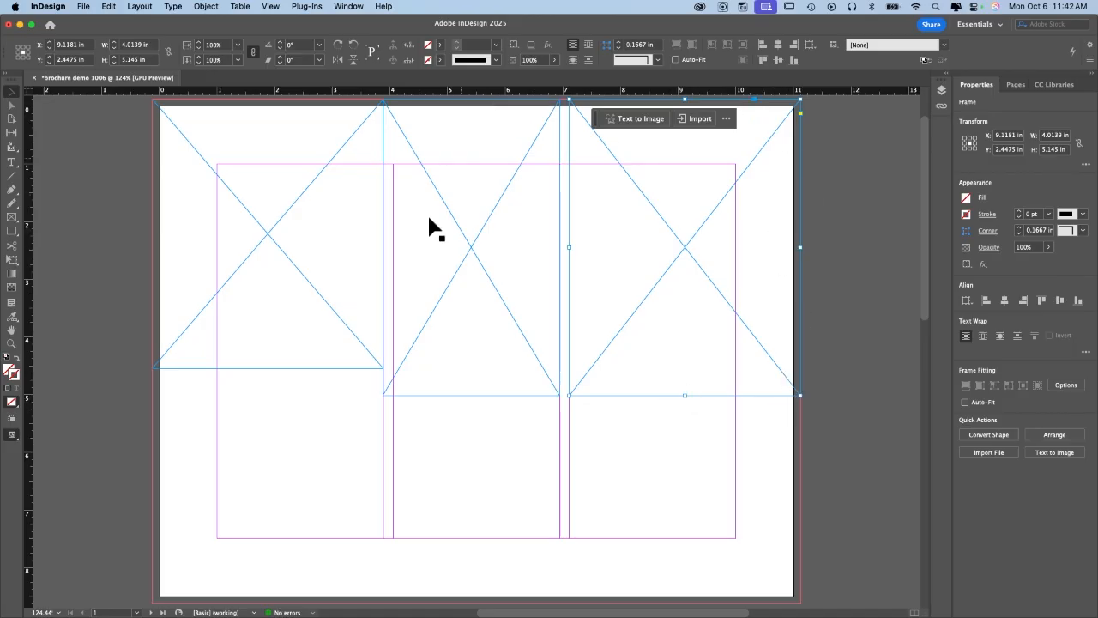
{"action": "left_click_drag", "start_coordinate": [380, 394], "coordinate": [393, 394]}
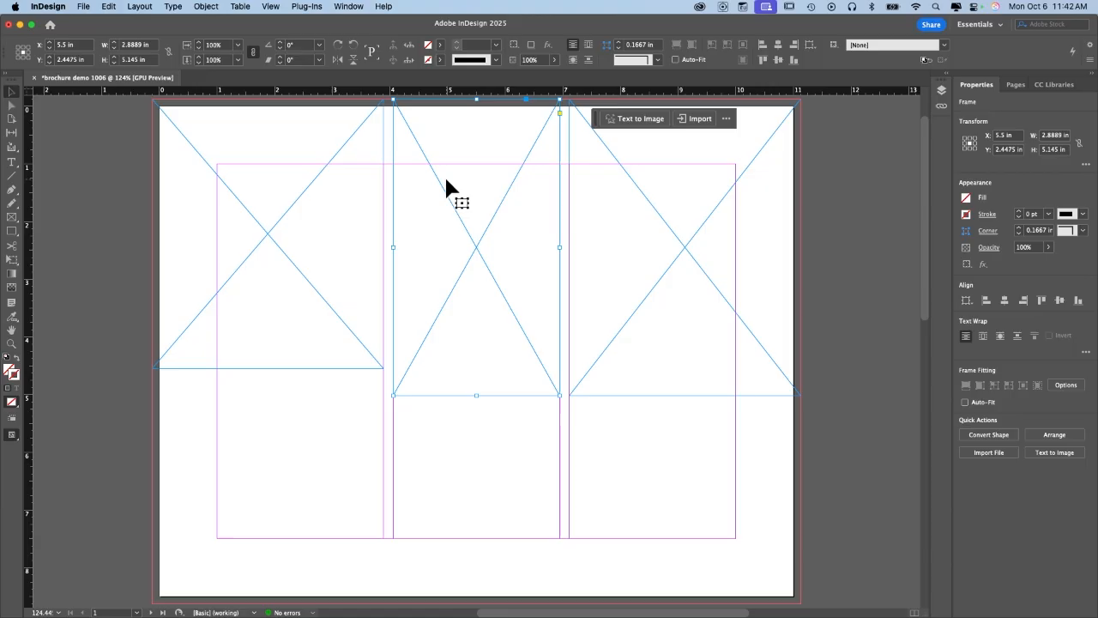
{"action": "left_click", "coordinate": [270, 365]}
{"action": "left_click_drag", "start_coordinate": [269, 367], "coordinate": [267, 392]}
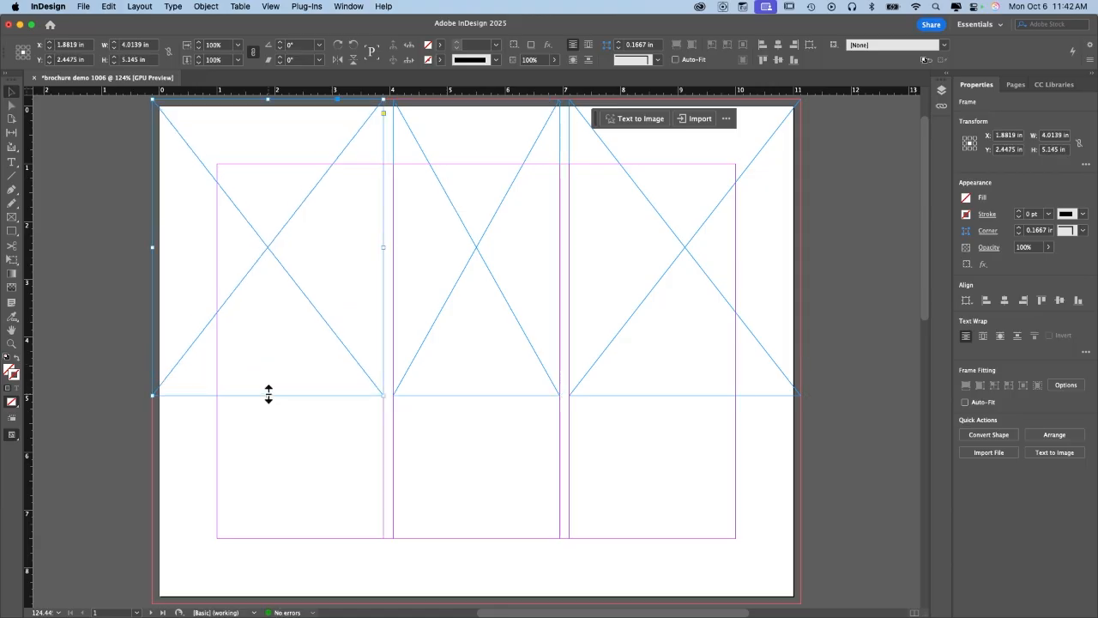
{"action": "scroll", "coordinate": [267, 392], "scroll_direction": "up", "scroll_amount": 1}
{"action": "mouse_move", "coordinate": [382, 252]}
{"action": "left_mouse_down"}
{"action": "mouse_move", "coordinate": [336, 252]}
{"action": "mouse_move", "coordinate": [381, 261]}
{"action": "left_mouse_up"}
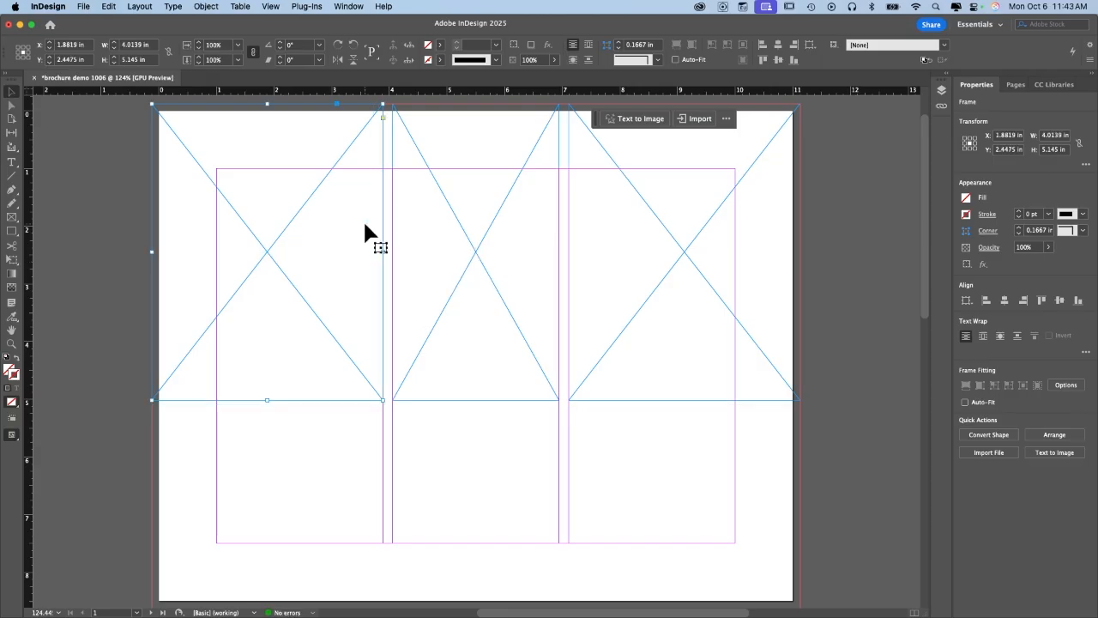
{"action": "left_click", "coordinate": [270, 7]}
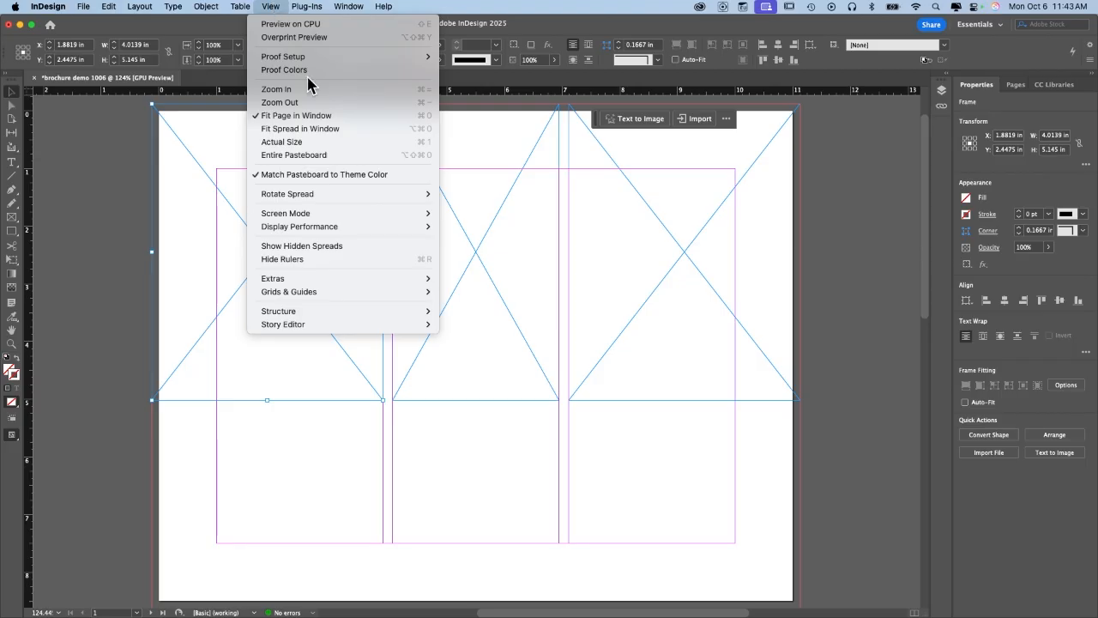
{"action": "mouse_move", "coordinate": [434, 296]}
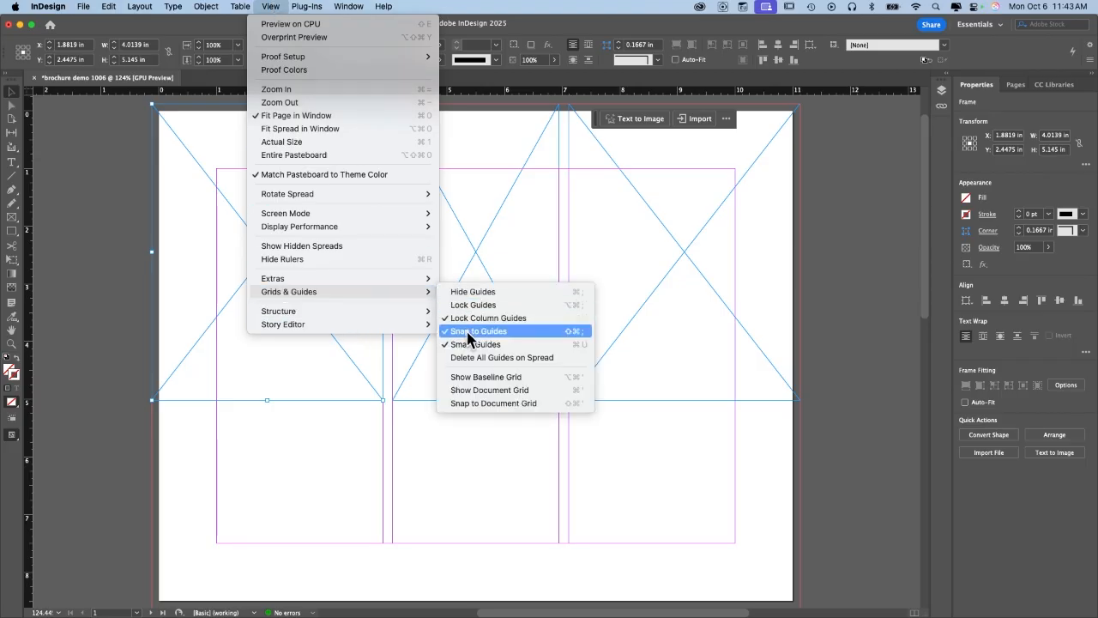
{"action": "left_click", "coordinate": [836, 332]}
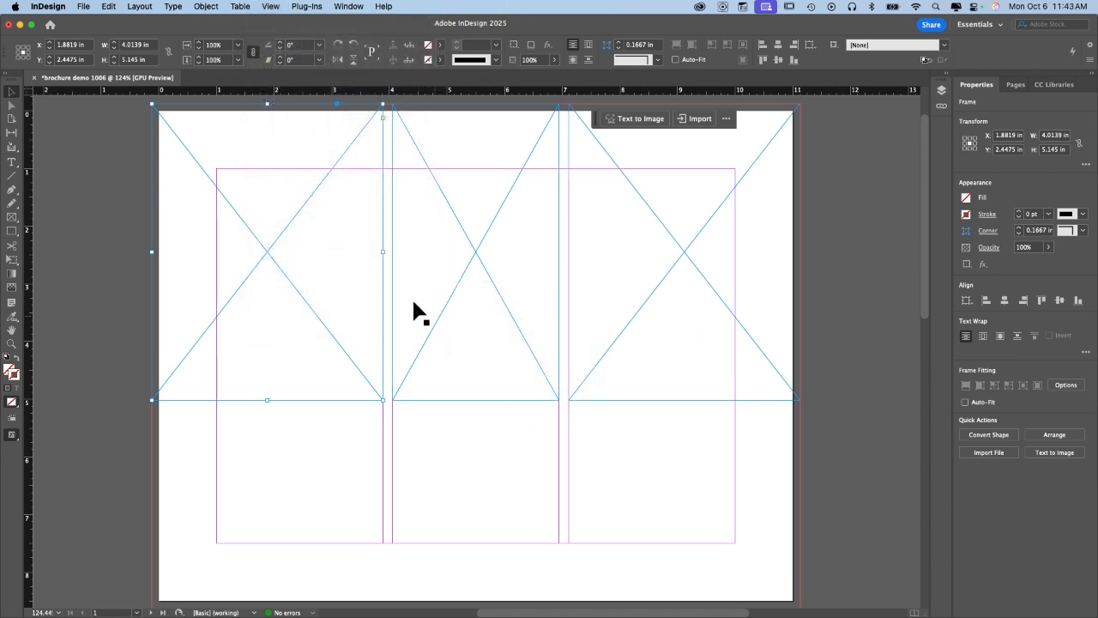
Draw a roughly 7.22 × 3.605 in frame across the lower-left two panels, snapped to the fold.
{"action": "scroll", "coordinate": [80, 368], "scroll_direction": "down", "scroll_amount": 2}
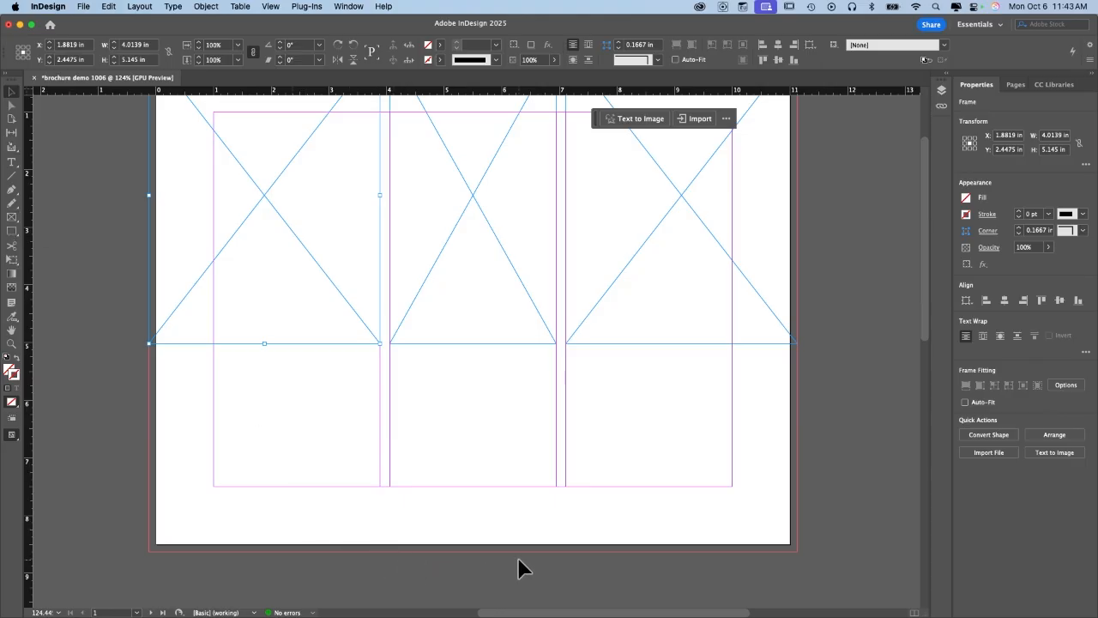
{"action": "left_click", "coordinate": [595, 575]}
{"action": "left_click", "coordinate": [12, 220]}
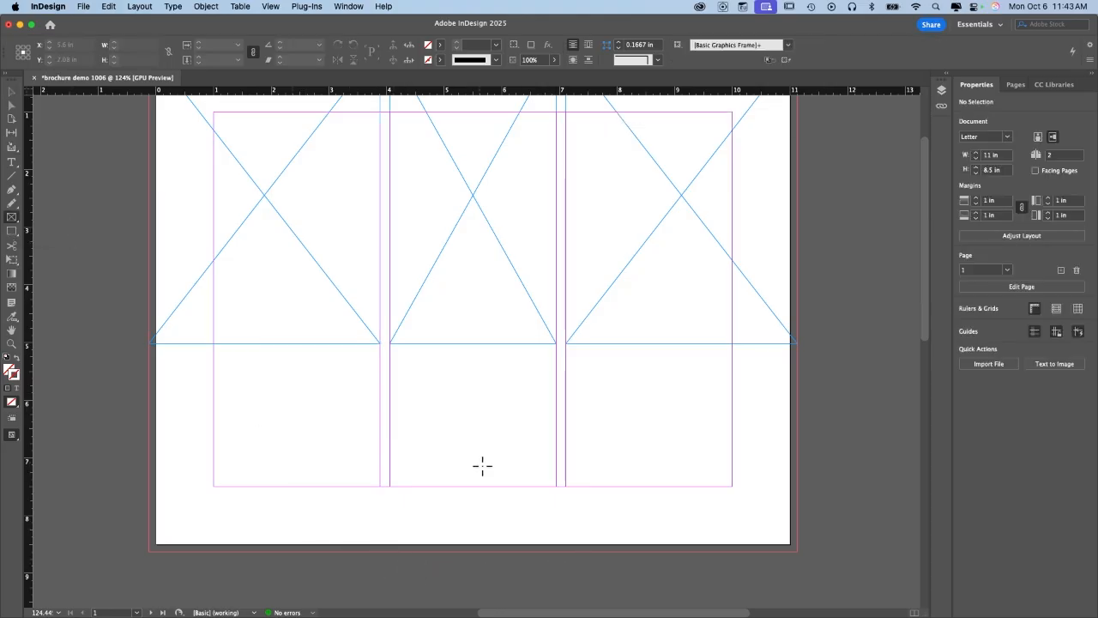
{"action": "left_click_drag", "start_coordinate": [567, 556], "coordinate": [144, 343]}
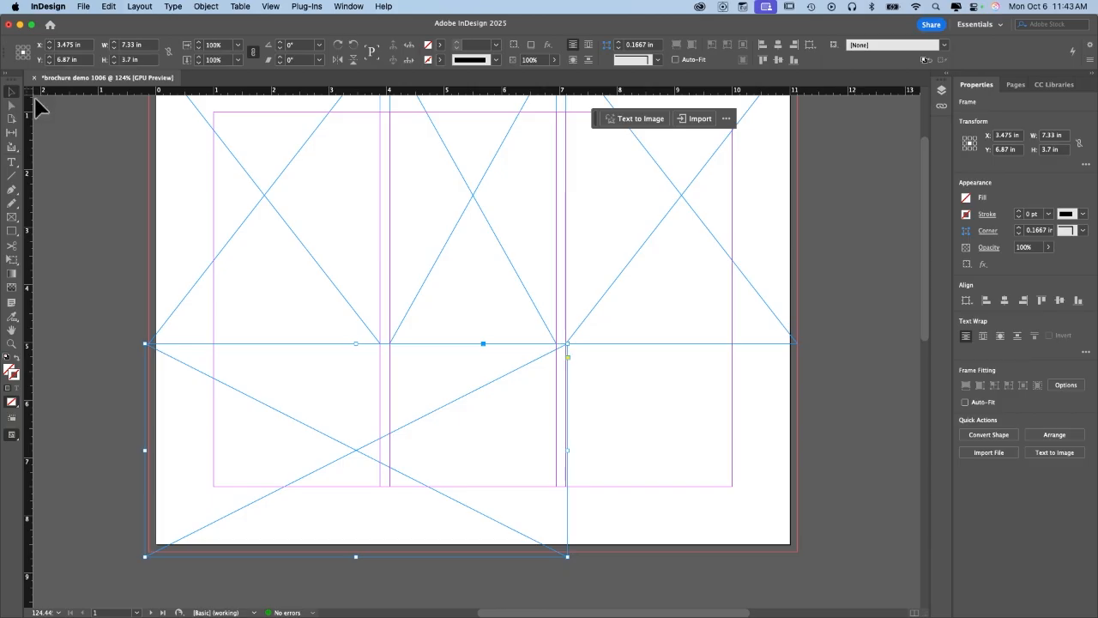
{"action": "left_click", "coordinate": [12, 92]}
{"action": "mouse_move", "coordinate": [567, 556]}
{"action": "left_mouse_down"}
{"action": "mouse_move", "coordinate": [517, 554]}
{"action": "mouse_move", "coordinate": [564, 550]}
{"action": "left_mouse_up"}
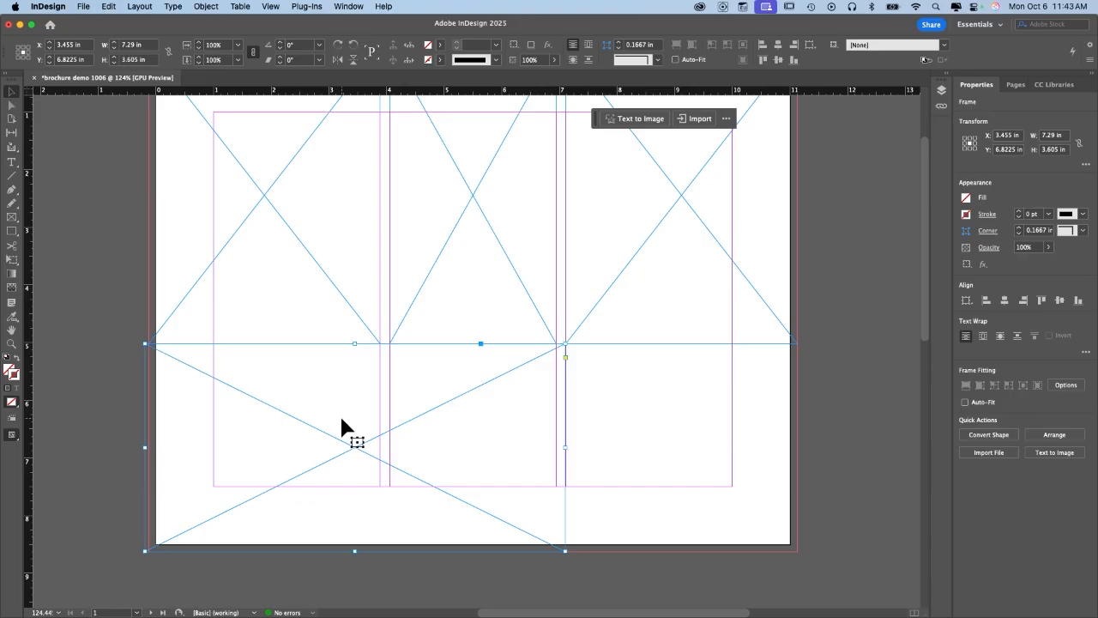
{"action": "left_click", "coordinate": [12, 216]}
{"action": "left_click_drag", "start_coordinate": [598, 366], "coordinate": [706, 446]}
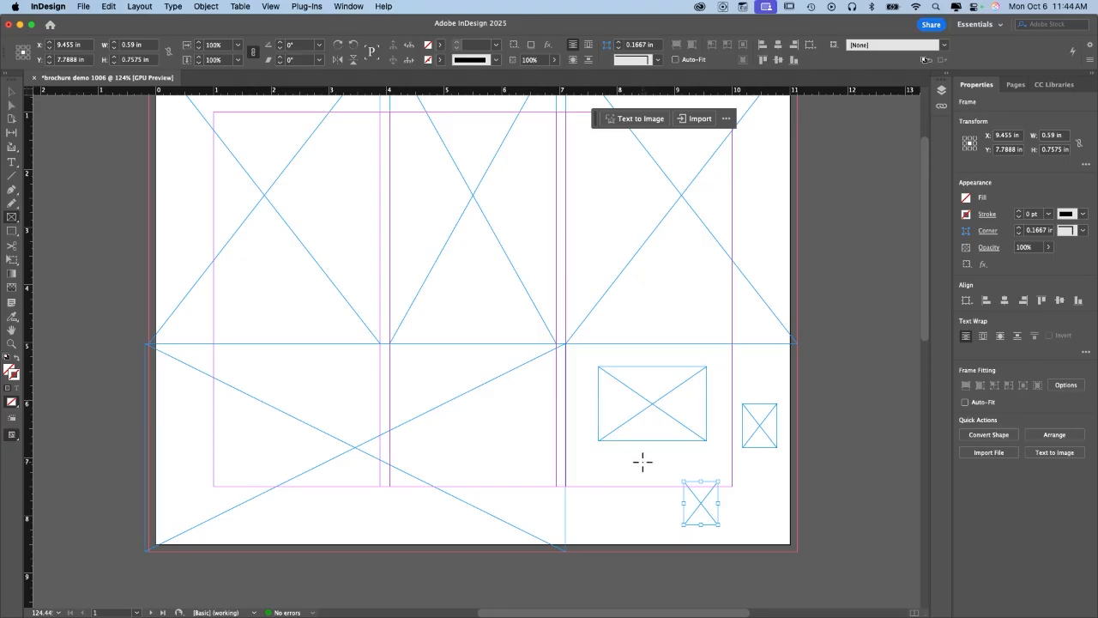
{"action": "key", "text": "super+z"}
{"action": "key", "text": "super+z"}
{"action": "key", "text": "super+z"}
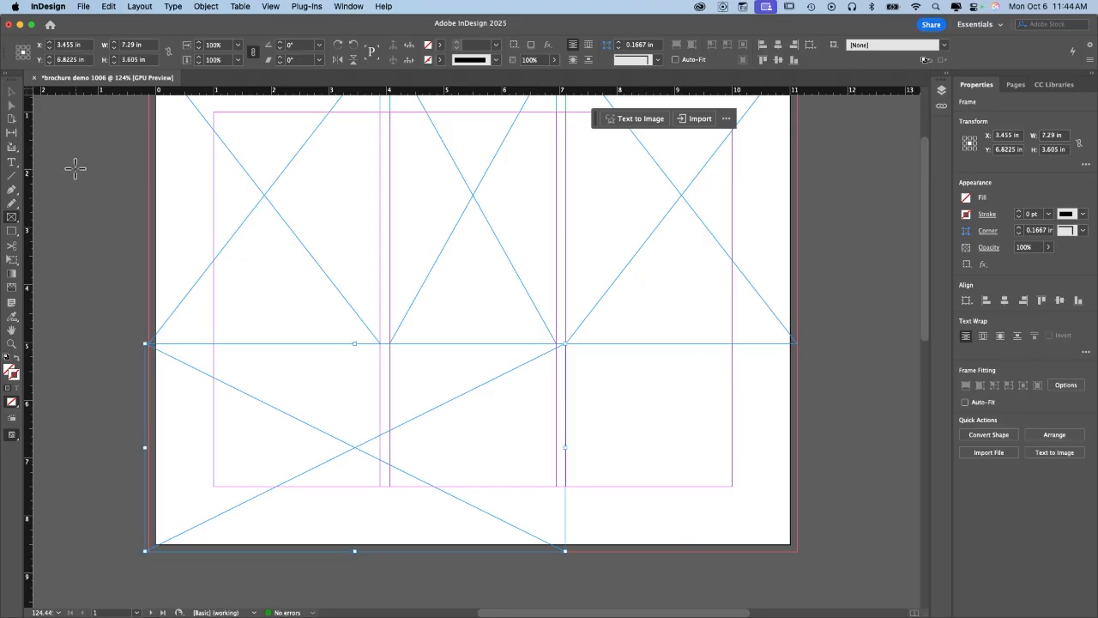
{"action": "left_click", "coordinate": [11, 92]}
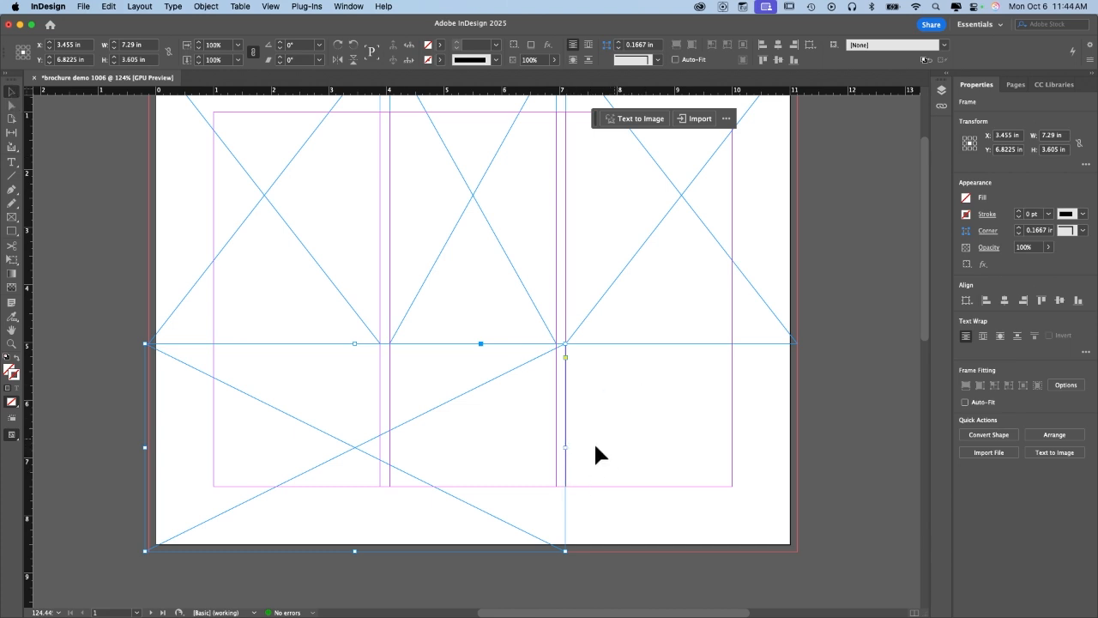
{"action": "mouse_move", "coordinate": [566, 449]}
{"action": "left_mouse_down"}
{"action": "mouse_move", "coordinate": [507, 444]}
{"action": "mouse_move", "coordinate": [562, 448]}
{"action": "left_mouse_up"}
Draw a lower-right panel frame and resize it to about 4.14 × 3.605 in.
{"action": "left_click", "coordinate": [12, 217]}
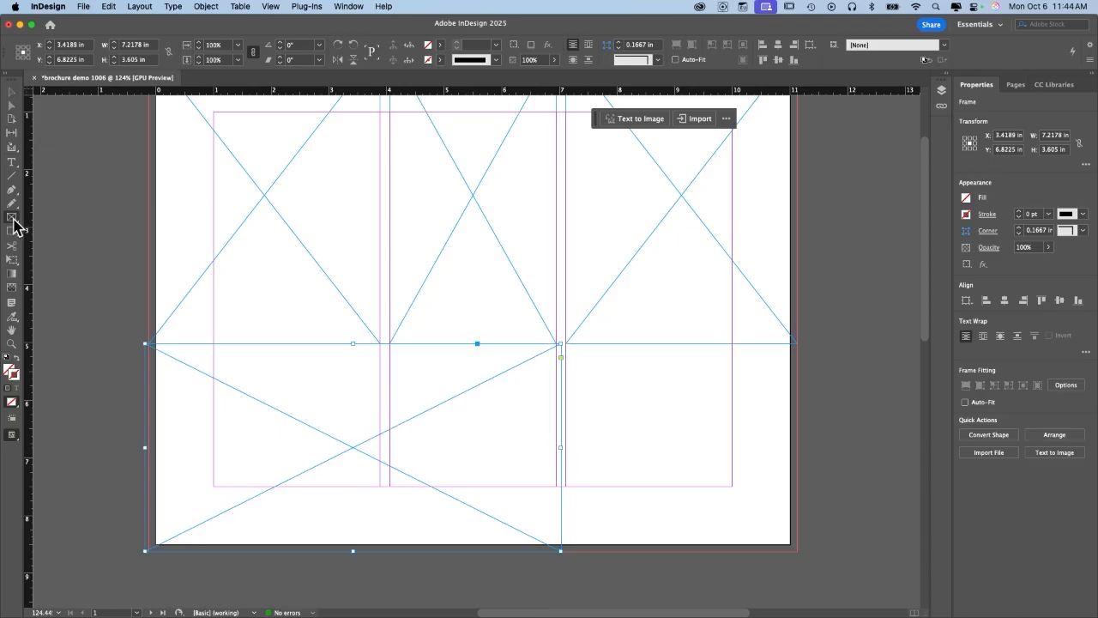
{"action": "mouse_move", "coordinate": [800, 551]}
{"action": "left_mouse_down"}
{"action": "mouse_move", "coordinate": [591, 406]}
{"action": "mouse_move", "coordinate": [562, 347]}
{"action": "left_mouse_up"}
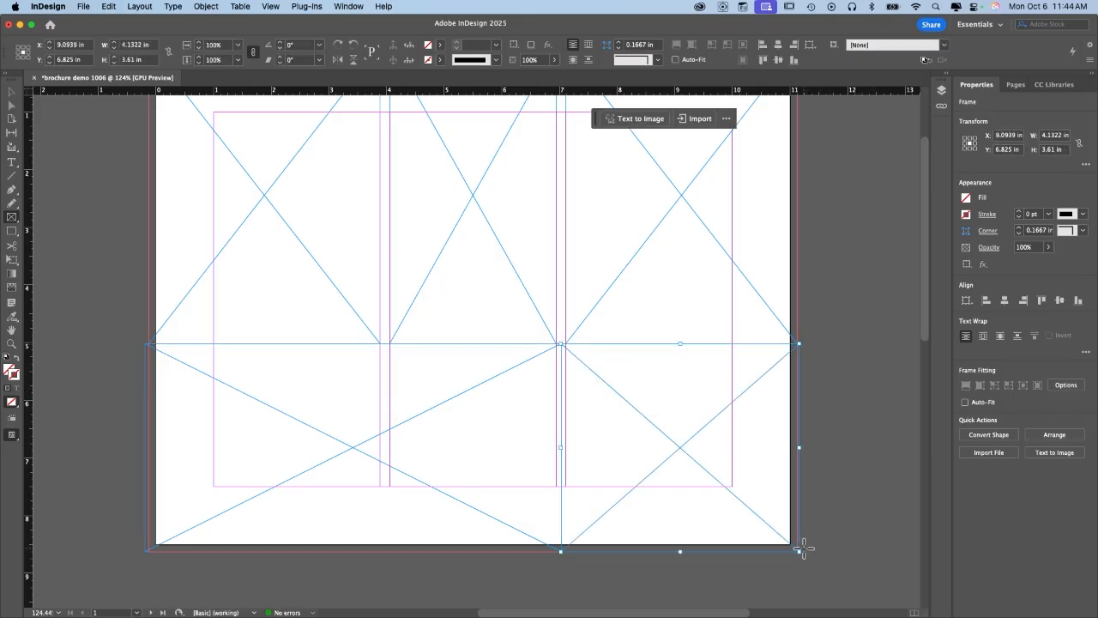
{"action": "left_click_drag", "start_coordinate": [798, 552], "coordinate": [794, 543]}
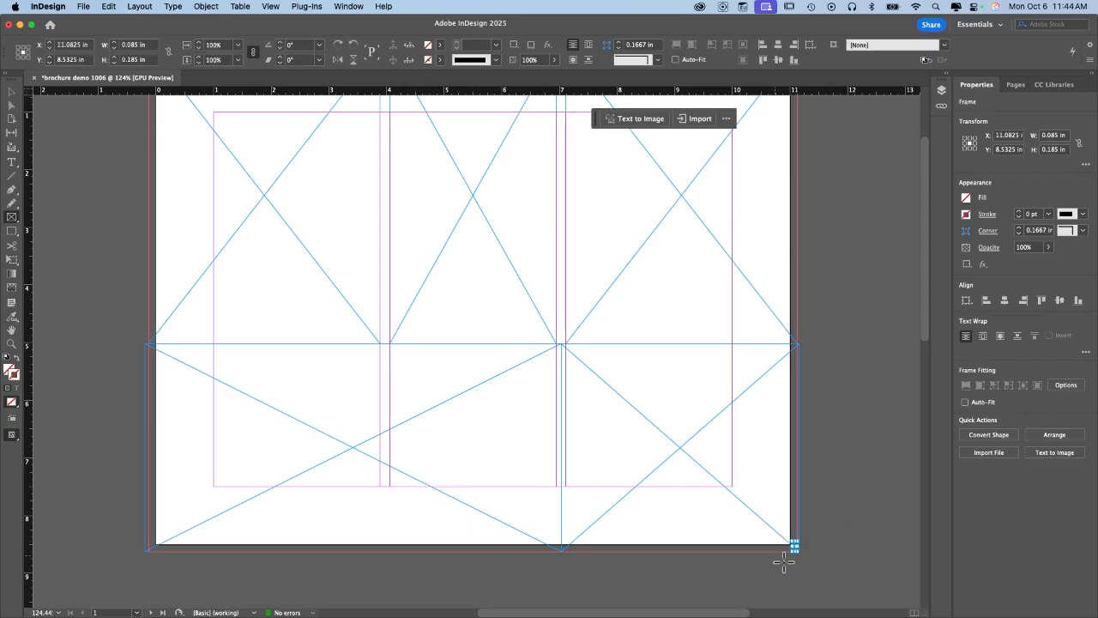
{"action": "key", "text": "super+z"}
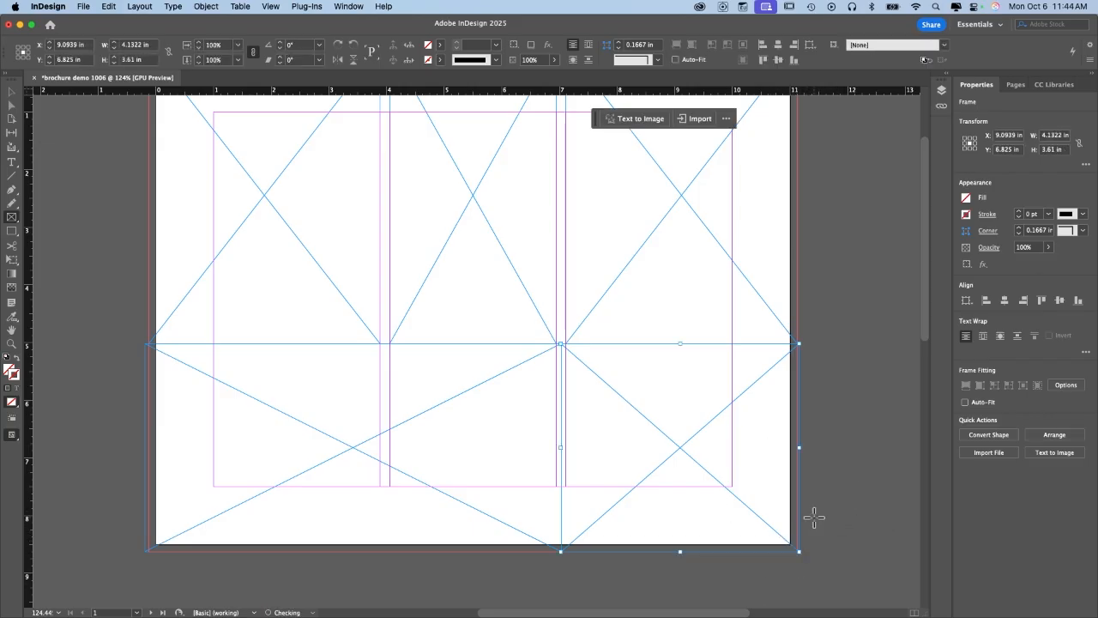
{"action": "key", "text": "v"}
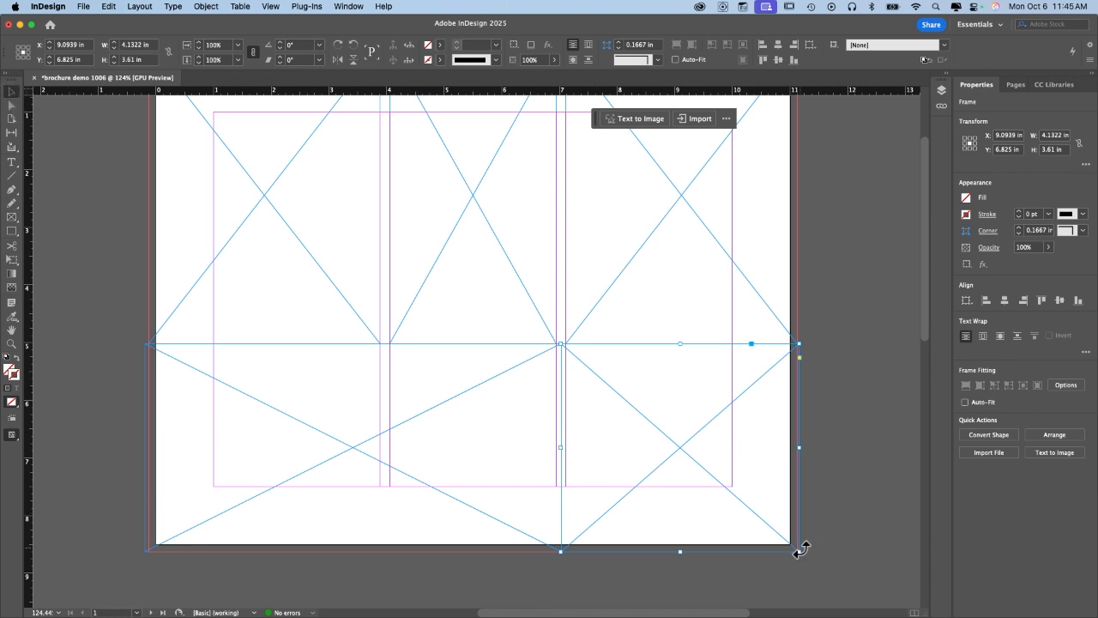
{"action": "mouse_move", "coordinate": [798, 550]}
{"action": "left_mouse_down"}
{"action": "mouse_move", "coordinate": [754, 543]}
{"action": "mouse_move", "coordinate": [791, 552]}
{"action": "left_mouse_up"}
{"action": "left_click", "coordinate": [876, 422]}
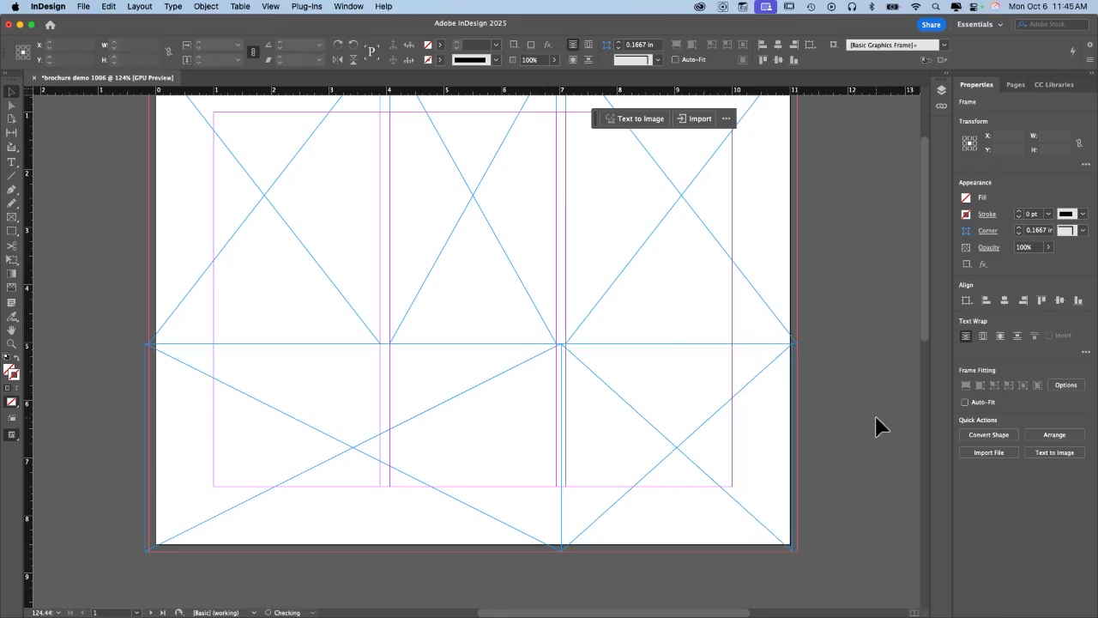
{"action": "left_click", "coordinate": [743, 526]}
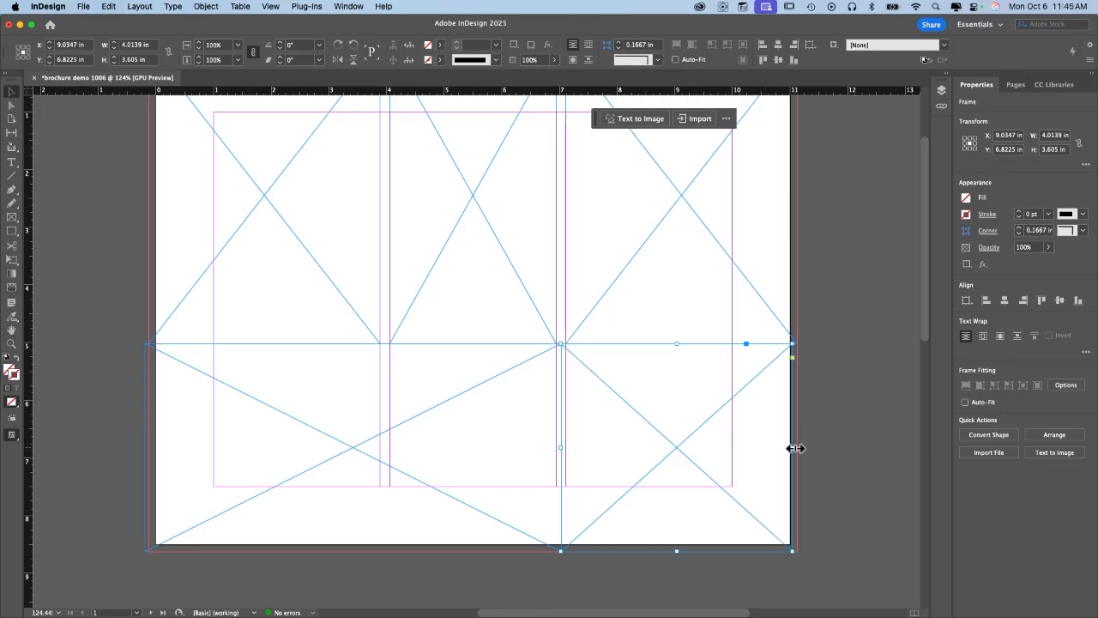
{"action": "mouse_move", "coordinate": [796, 448]}
{"action": "left_mouse_down"}
{"action": "mouse_move", "coordinate": [816, 449]}
{"action": "mouse_move", "coordinate": [799, 452]}
{"action": "left_mouse_up"}
{"action": "left_click", "coordinate": [848, 441]}
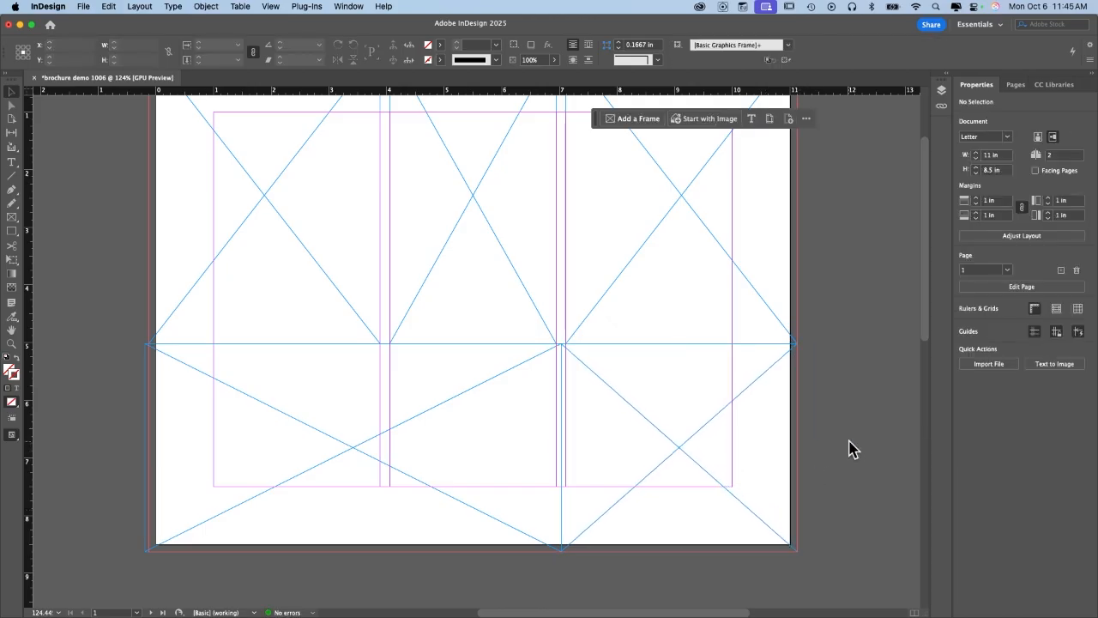
{"action": "scroll", "coordinate": [848, 441], "scroll_direction": "up", "scroll_amount": 1}
{"action": "scroll", "coordinate": [847, 441], "scroll_direction": "up", "scroll_amount": 3}
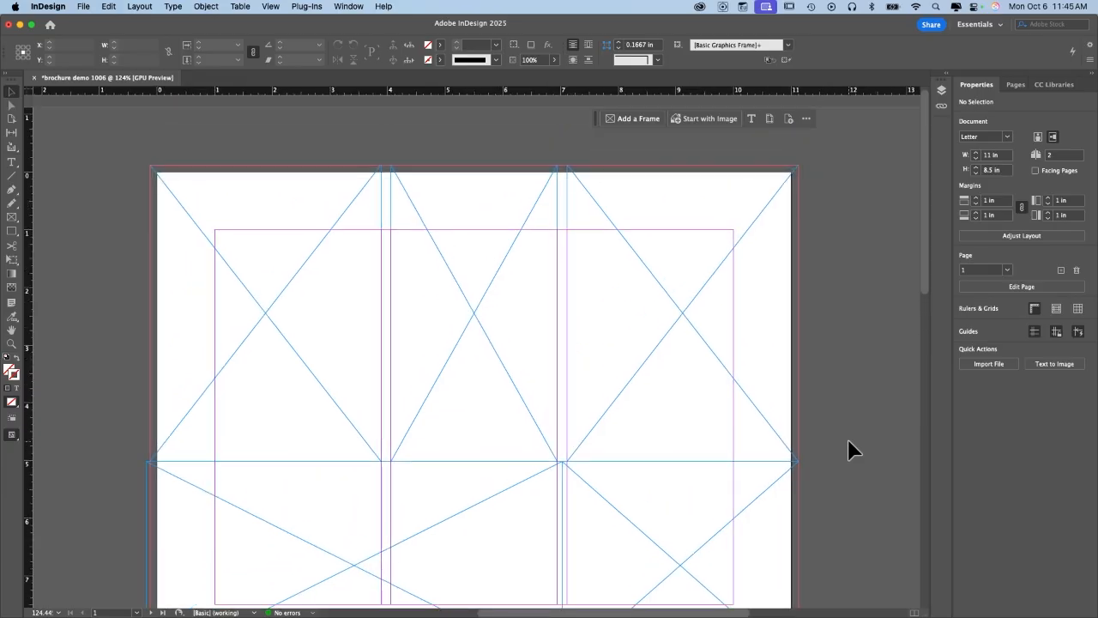
{"action": "scroll", "coordinate": [849, 441], "scroll_direction": "down", "scroll_amount": 3}
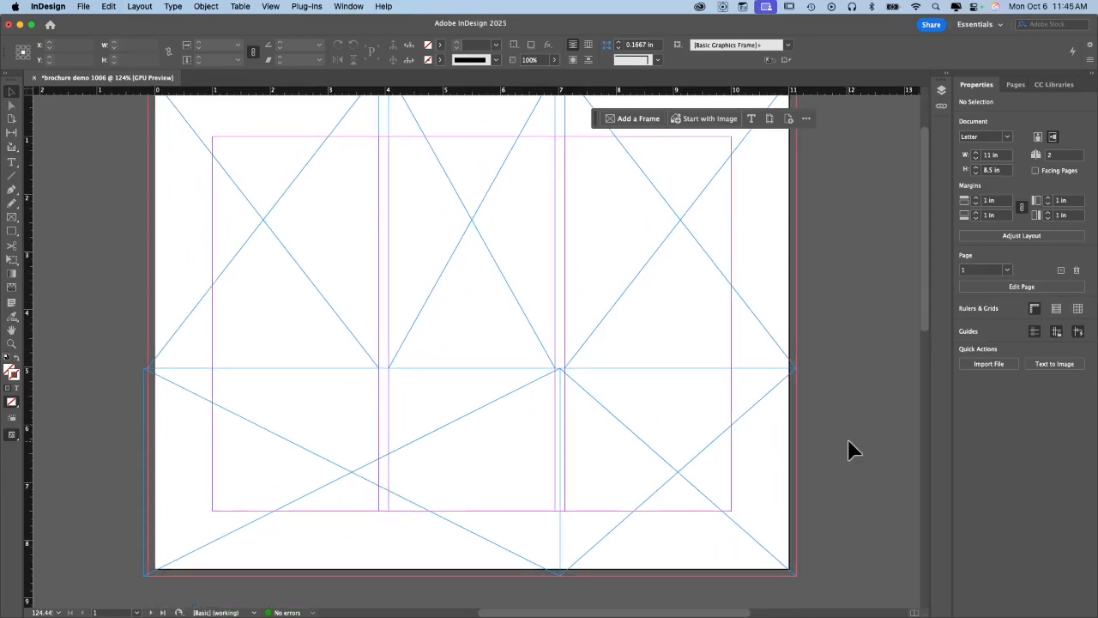
{"action": "scroll", "coordinate": [848, 441], "scroll_direction": "up", "scroll_amount": 1}
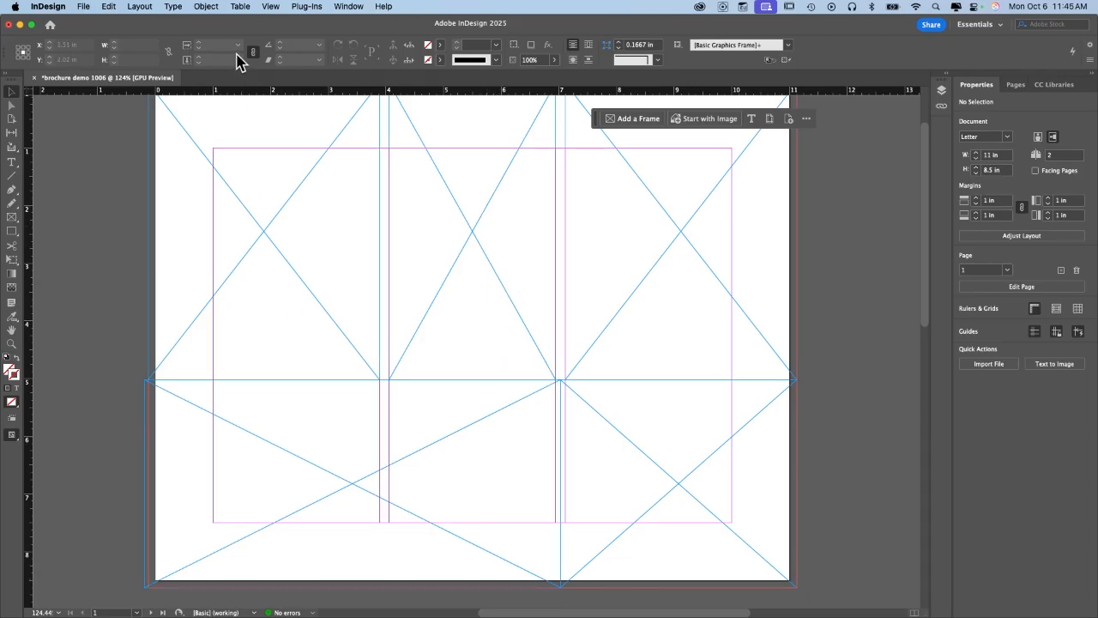
{"action": "scroll", "coordinate": [252, 400], "scroll_direction": "down", "scroll_amount": 10}
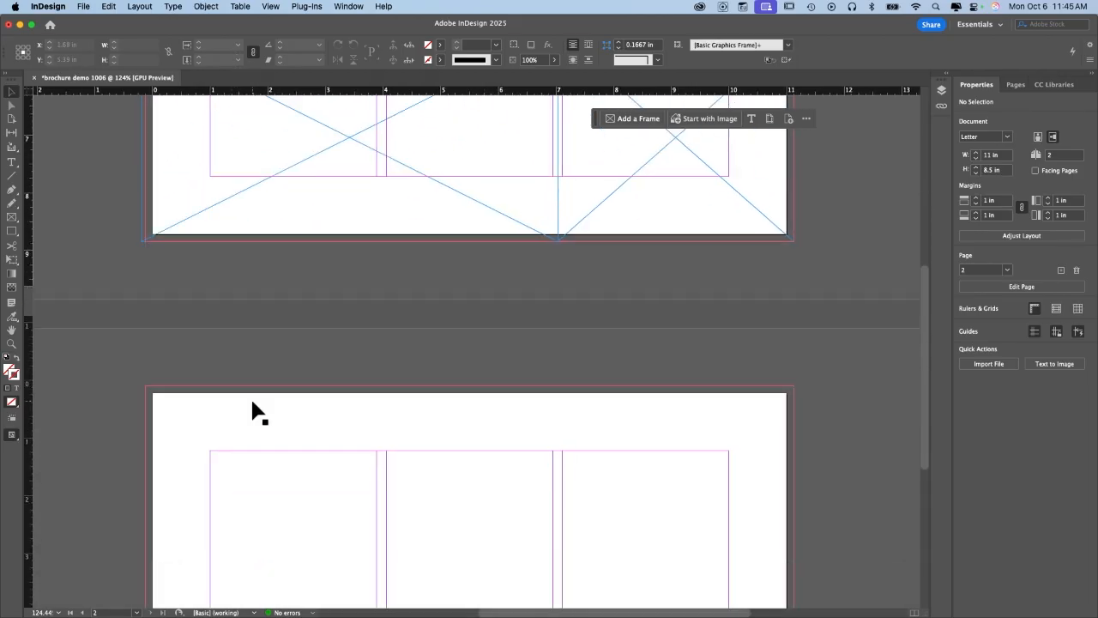
{"action": "scroll", "coordinate": [253, 412], "scroll_direction": "up", "scroll_amount": 2}
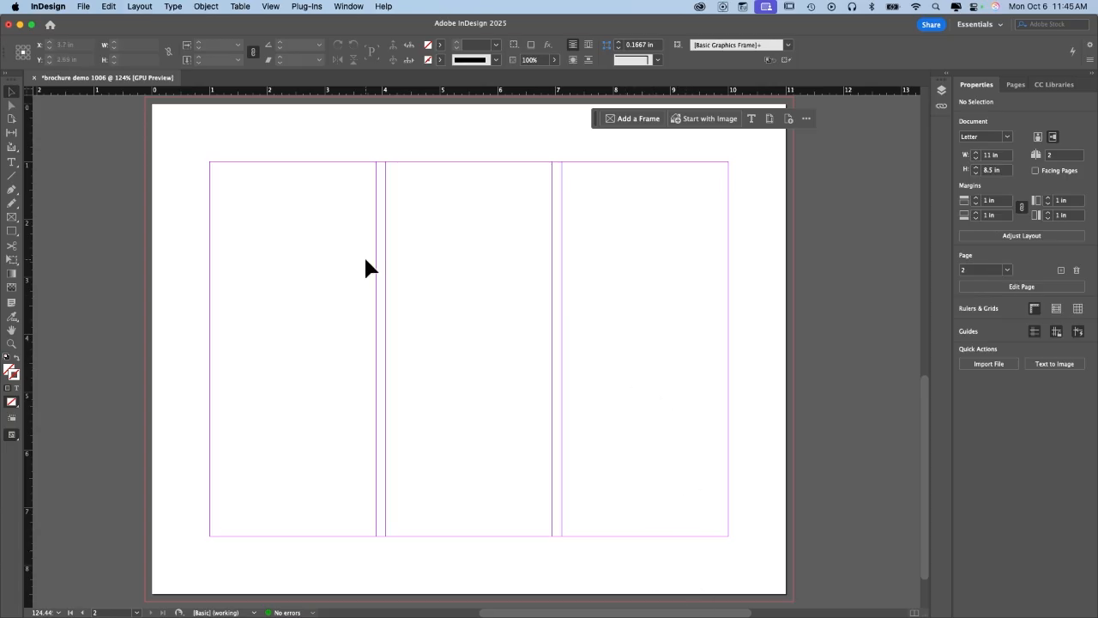
{"action": "scroll", "coordinate": [365, 260], "scroll_direction": "up", "scroll_amount": 10}
{"action": "scroll", "coordinate": [365, 260], "scroll_direction": "right", "scroll_amount": 1}
{"action": "scroll", "coordinate": [366, 260], "scroll_direction": "up", "scroll_amount": 1}
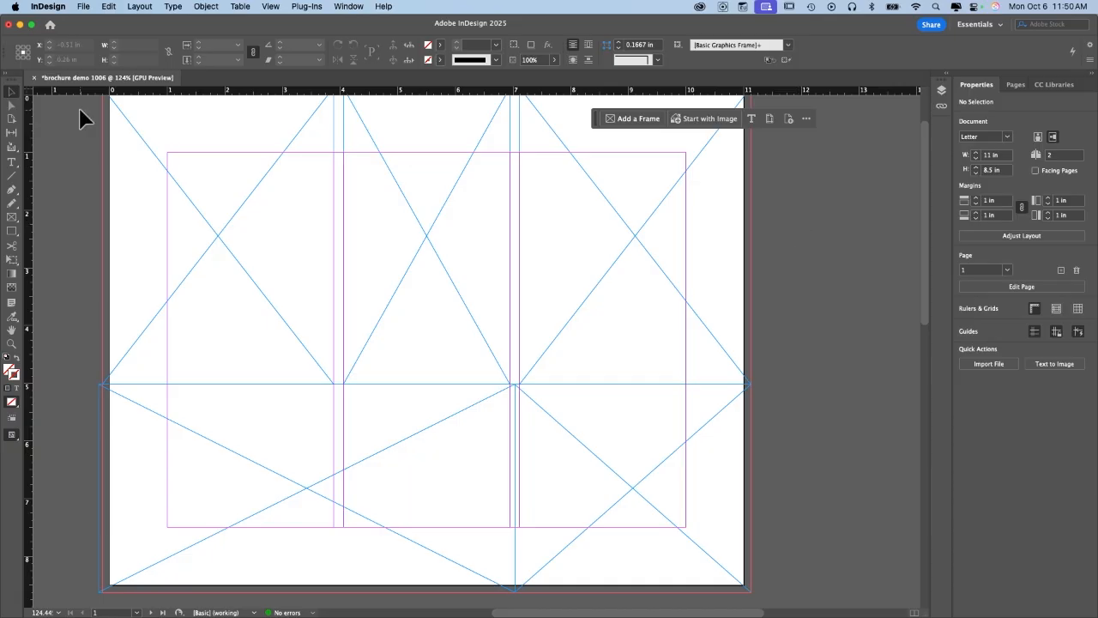
Place birdhouselogo.png from the Desktop into the top-right frame.
{"action": "left_click", "coordinate": [82, 6]}
{"action": "left_click", "coordinate": [81, 8]}
{"action": "left_click", "coordinate": [79, 10]}
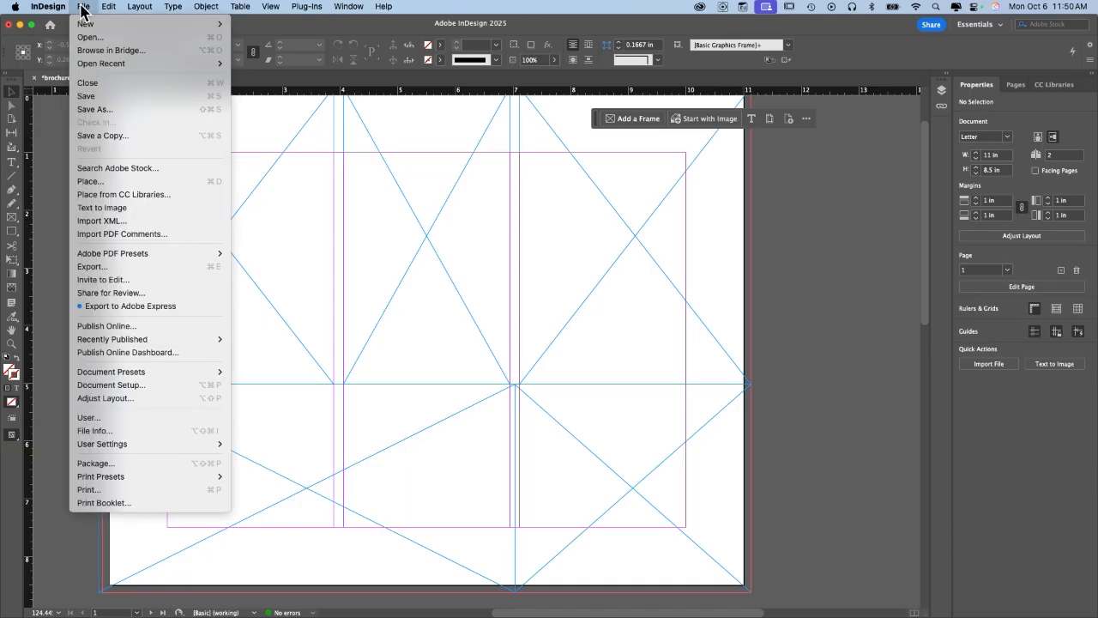
{"action": "left_click", "coordinate": [93, 183]}
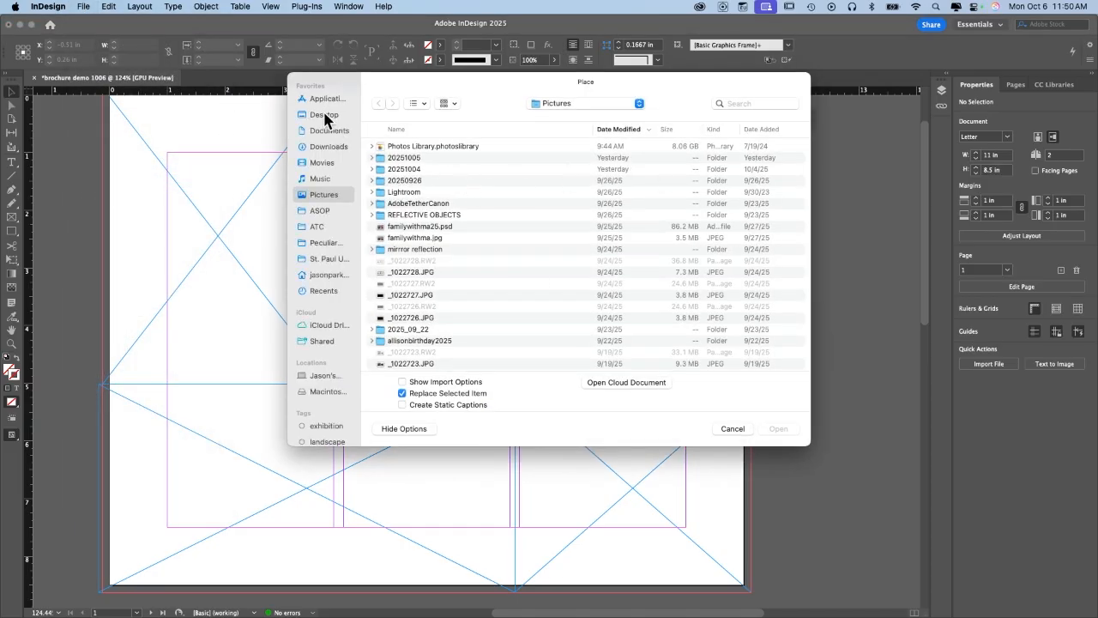
{"action": "left_click", "coordinate": [322, 114]}
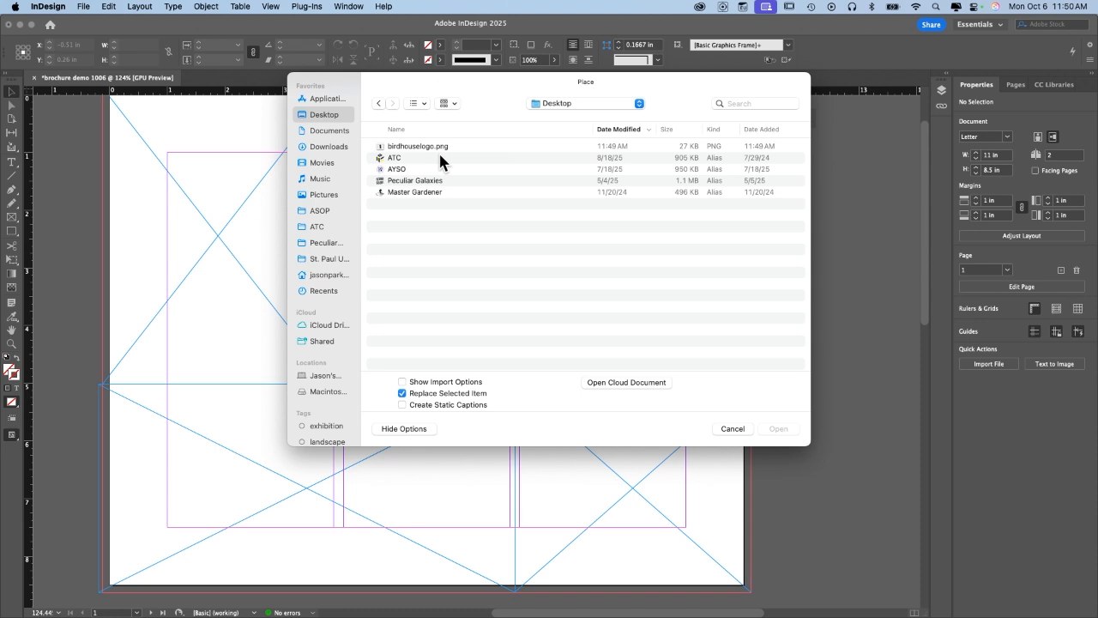
{"action": "double_click", "coordinate": [429, 147]}
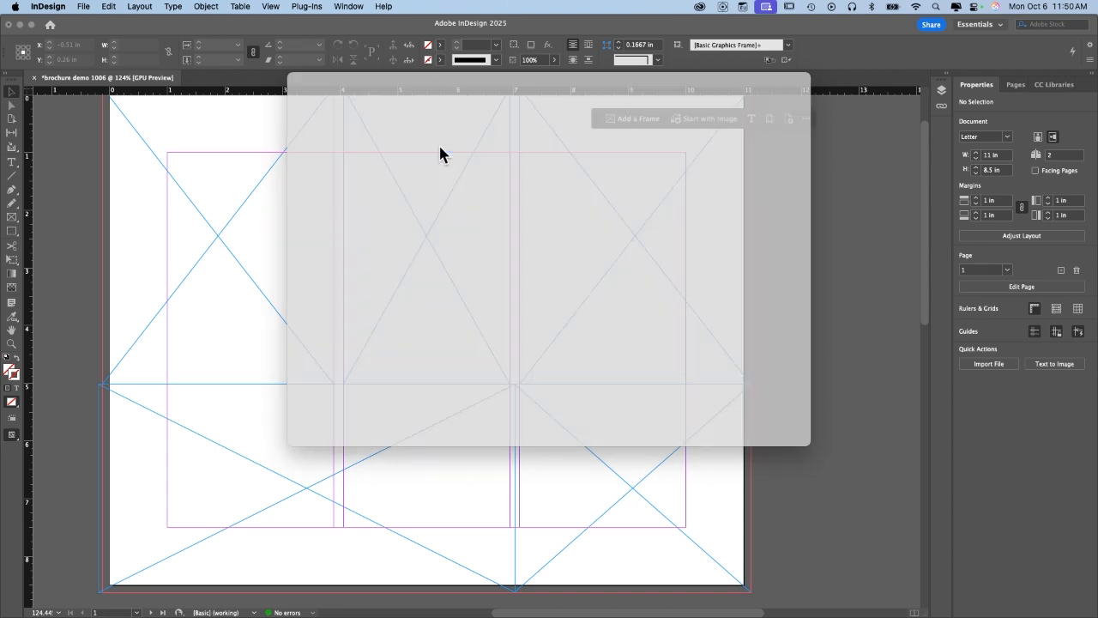
{"action": "scroll", "coordinate": [523, 150], "scroll_direction": "up", "scroll_amount": 4}
{"action": "scroll", "coordinate": [523, 150], "scroll_direction": "right", "scroll_amount": 2}
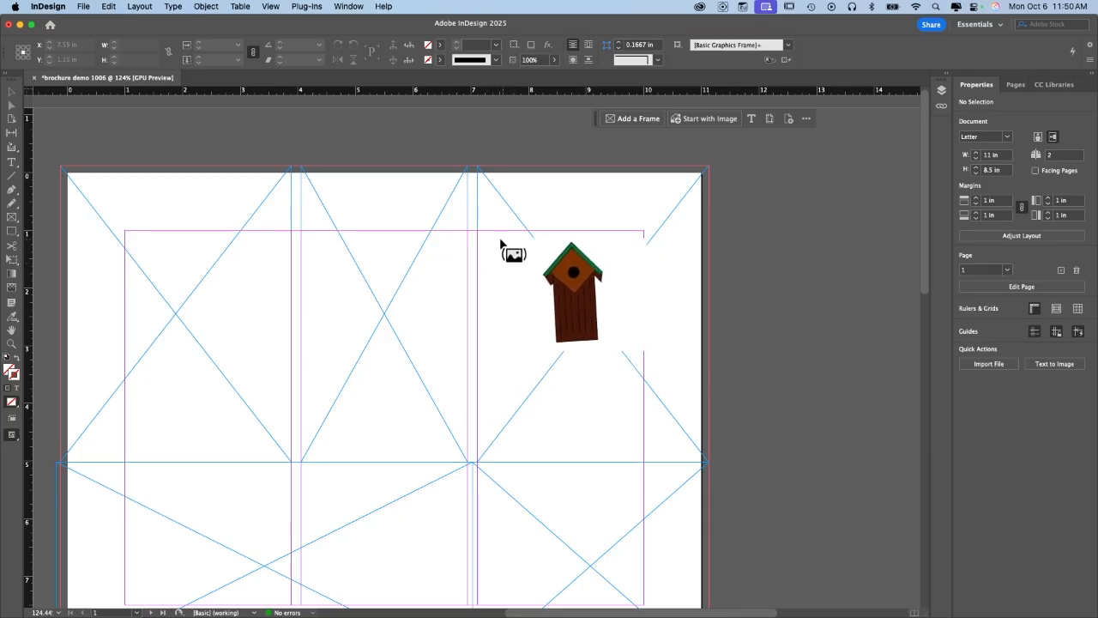
{"action": "left_click", "coordinate": [481, 174]}
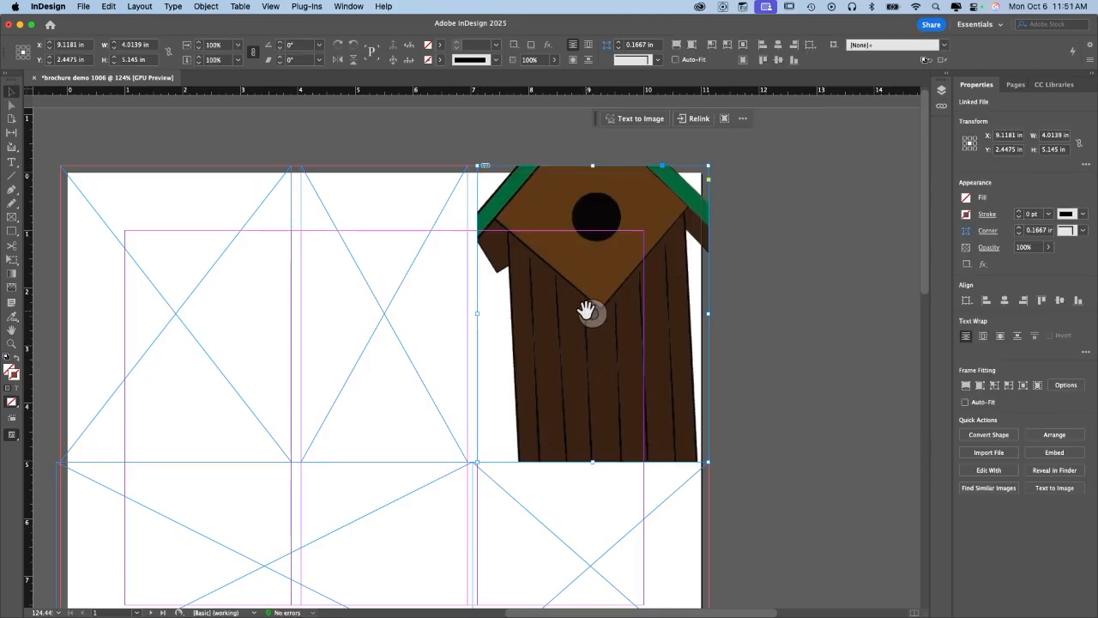
Apply Fill Frame Proportionally so the whole birdhouse fits the 3.9289 × 5.145 in frame.
{"action": "scroll", "coordinate": [586, 310], "scroll_direction": "down", "scroll_amount": 3}
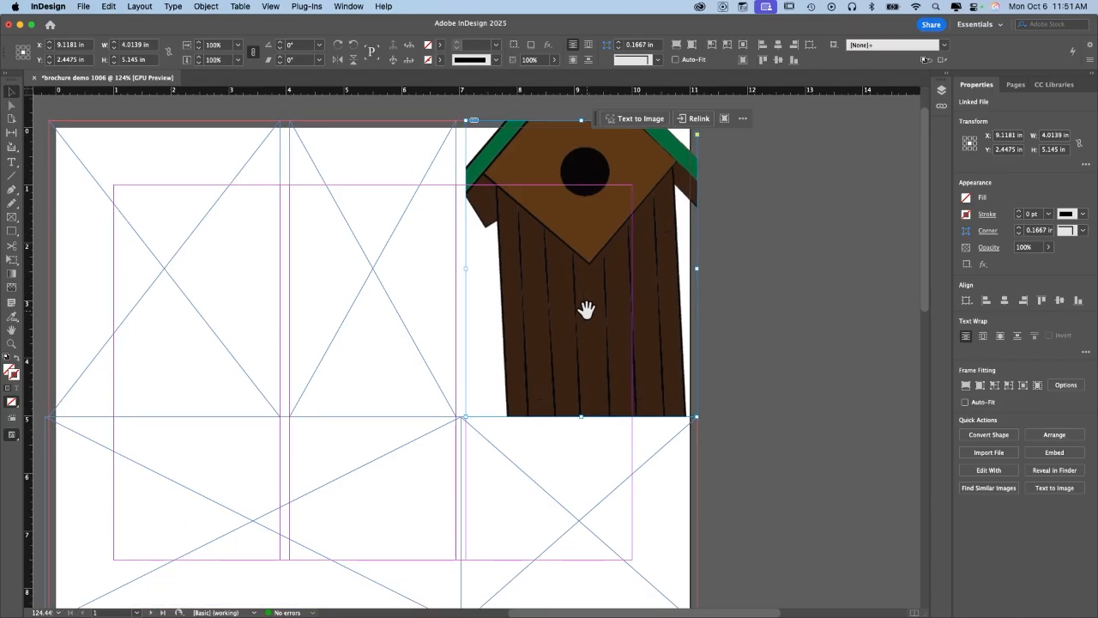
{"action": "left_click_drag", "start_coordinate": [697, 417], "coordinate": [599, 324]}
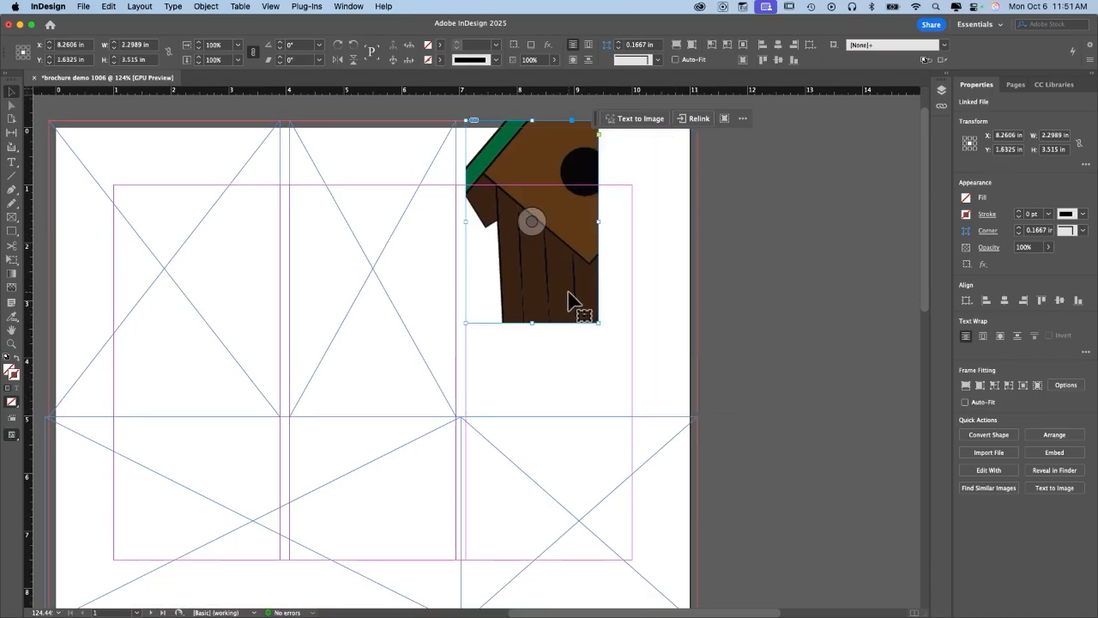
{"action": "key", "text": "super+z"}
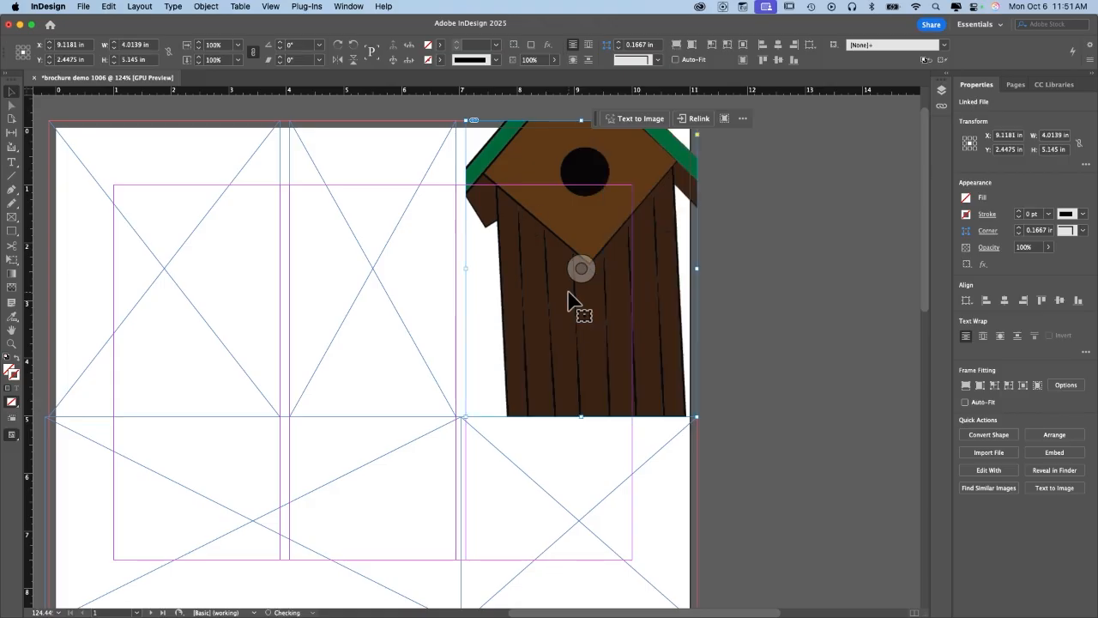
{"action": "mouse_move", "coordinate": [696, 417]}
{"action": "left_mouse_down"}
{"action": "mouse_move", "coordinate": [581, 301]}
{"action": "mouse_move", "coordinate": [689, 417]}
{"action": "left_mouse_up"}
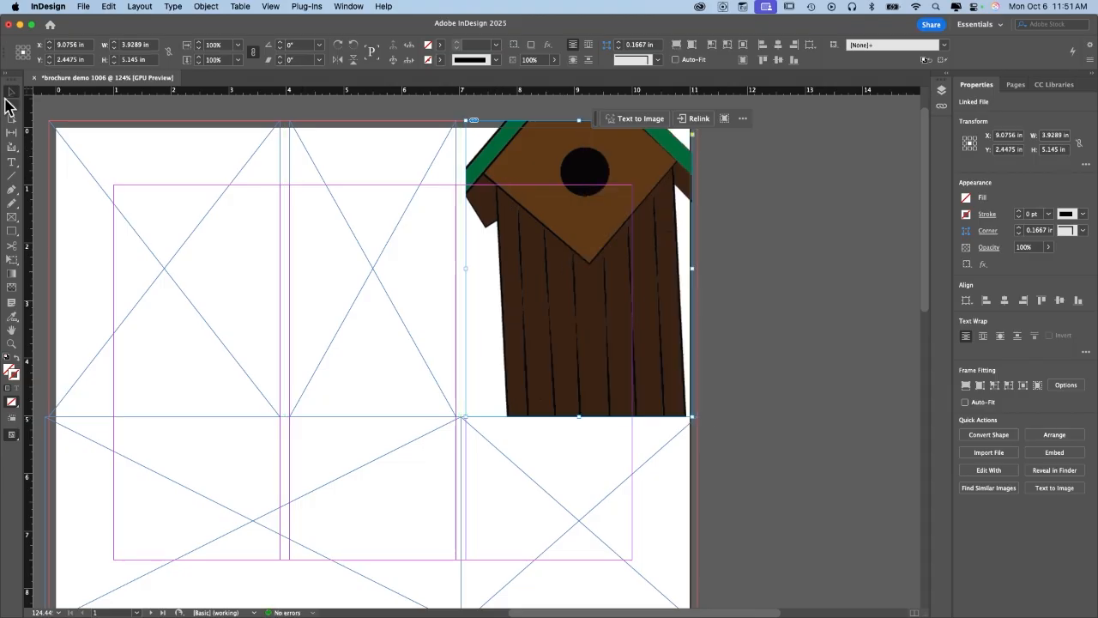
{"action": "right_click", "coordinate": [515, 258]}
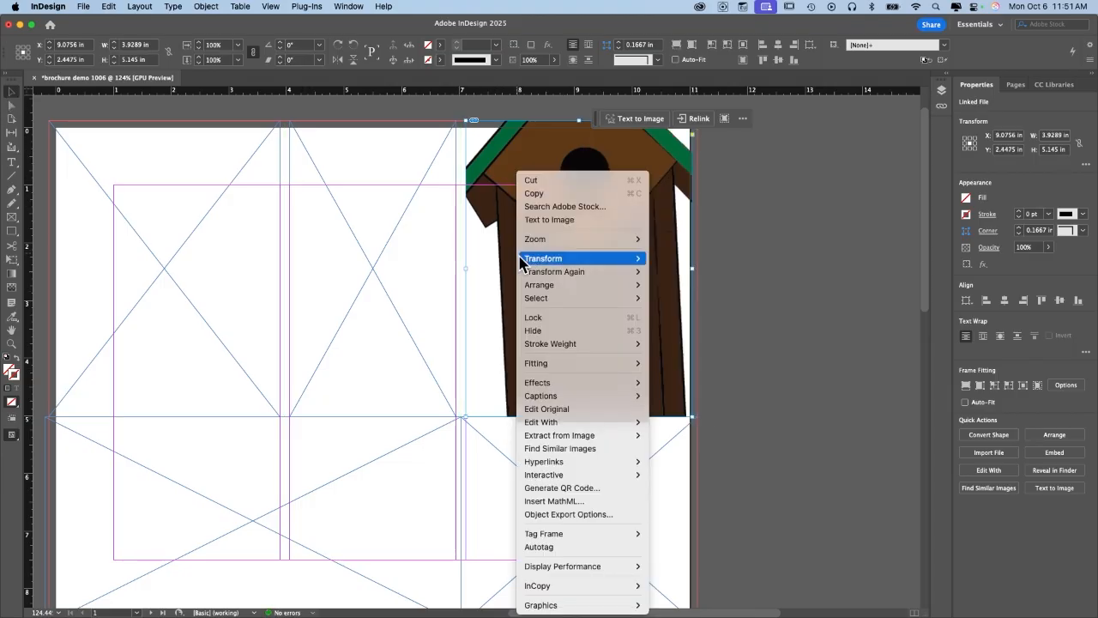
{"action": "mouse_move", "coordinate": [600, 363]}
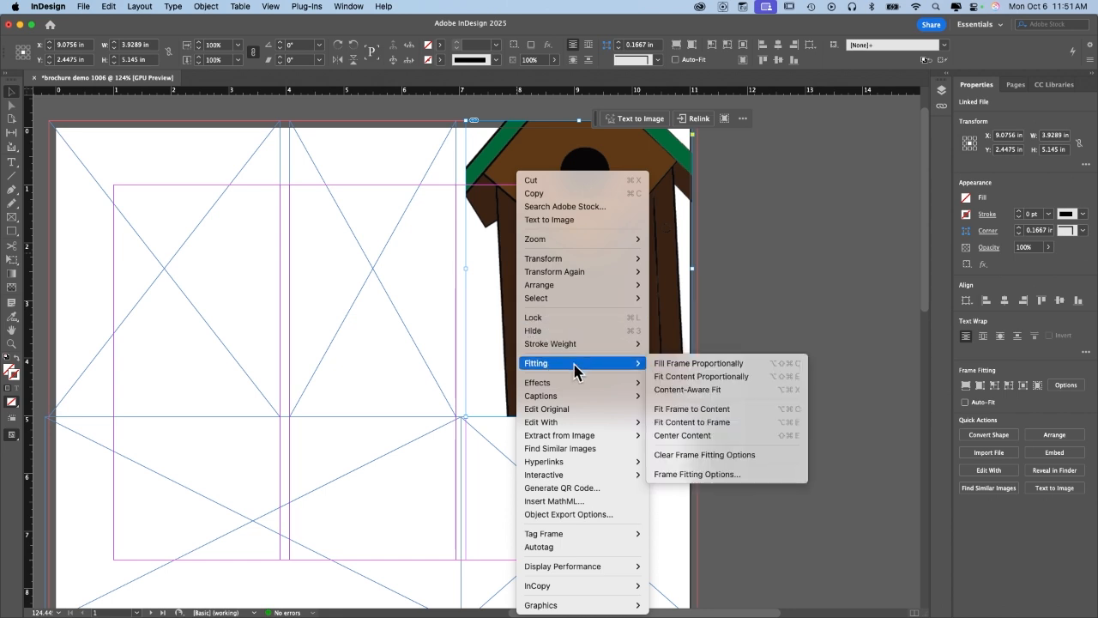
{"action": "left_click", "coordinate": [677, 374]}
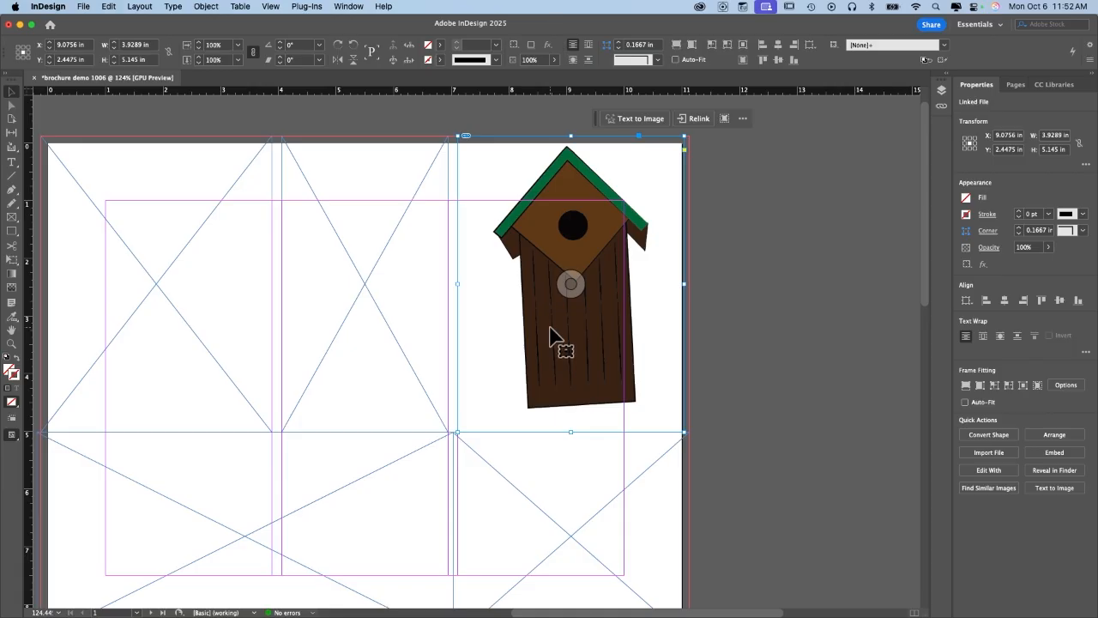
{"action": "scroll", "coordinate": [554, 338], "scroll_direction": "down", "scroll_amount": 2}
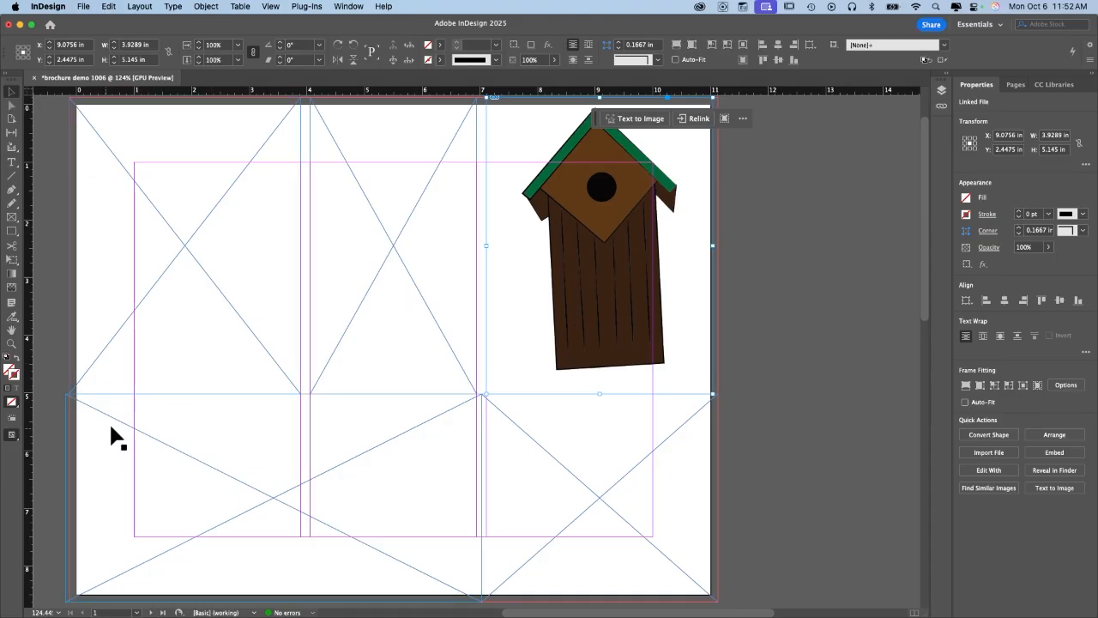
Place birdhouses2.jpg into the wide lower-left frame, keeping the birdhouse illustration unchanged.
{"action": "left_click", "coordinate": [83, 6]}
{"action": "left_click", "coordinate": [154, 181]}
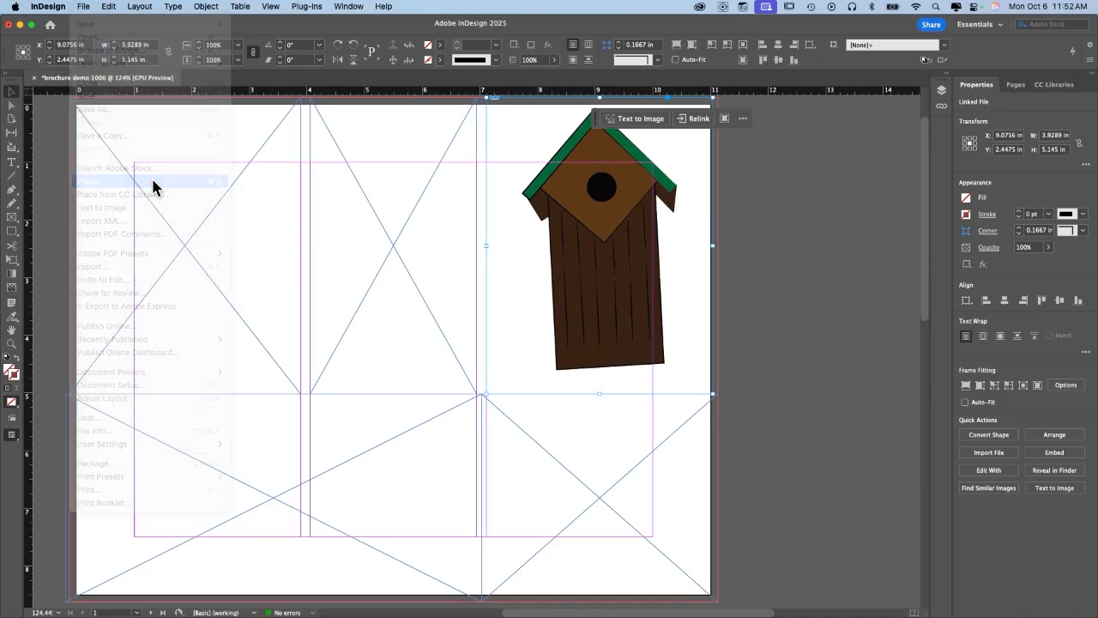
{"action": "left_click", "coordinate": [742, 103]}
{"action": "type", "text": "birdhouse"}
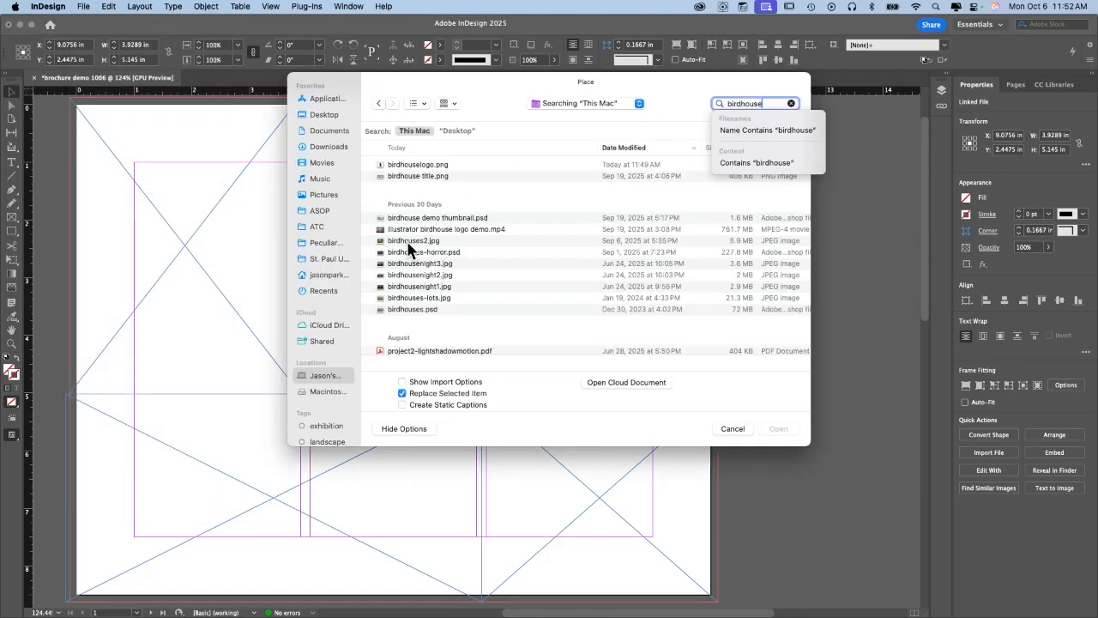
{"action": "double_click", "coordinate": [410, 247]}
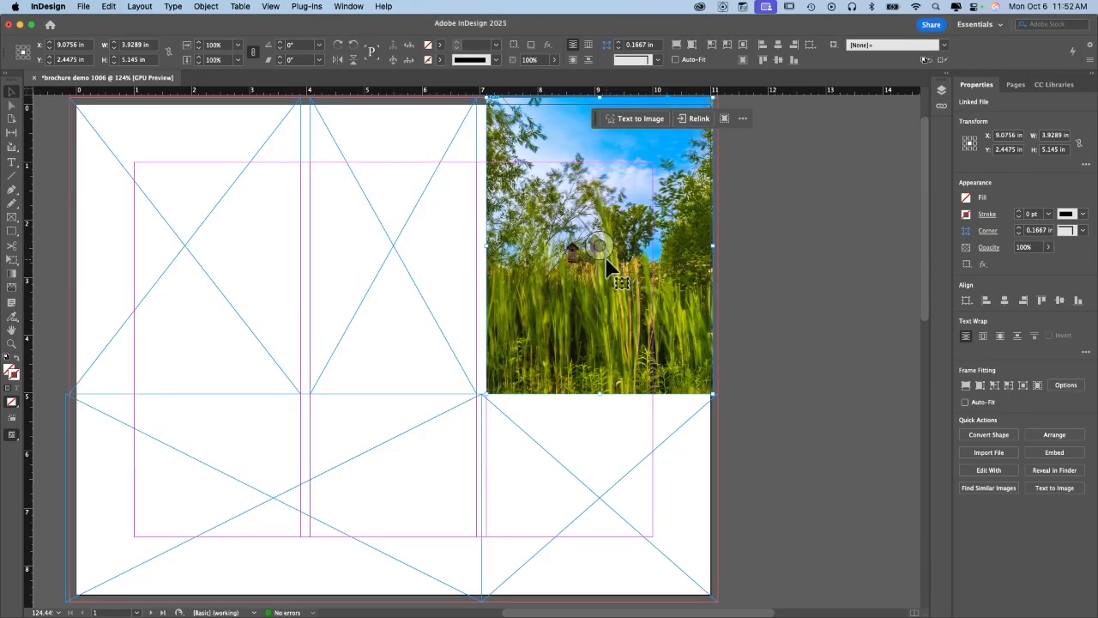
{"action": "key", "text": "super+z"}
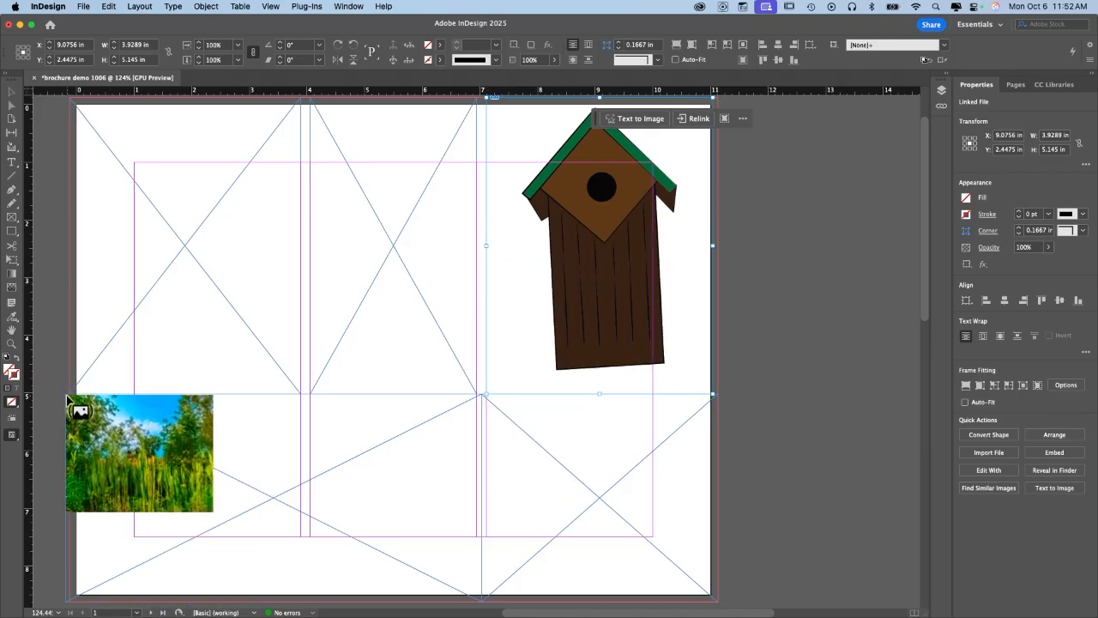
{"action": "left_click", "coordinate": [67, 396]}
{"action": "scroll", "coordinate": [233, 355], "scroll_direction": "down", "scroll_amount": 5}
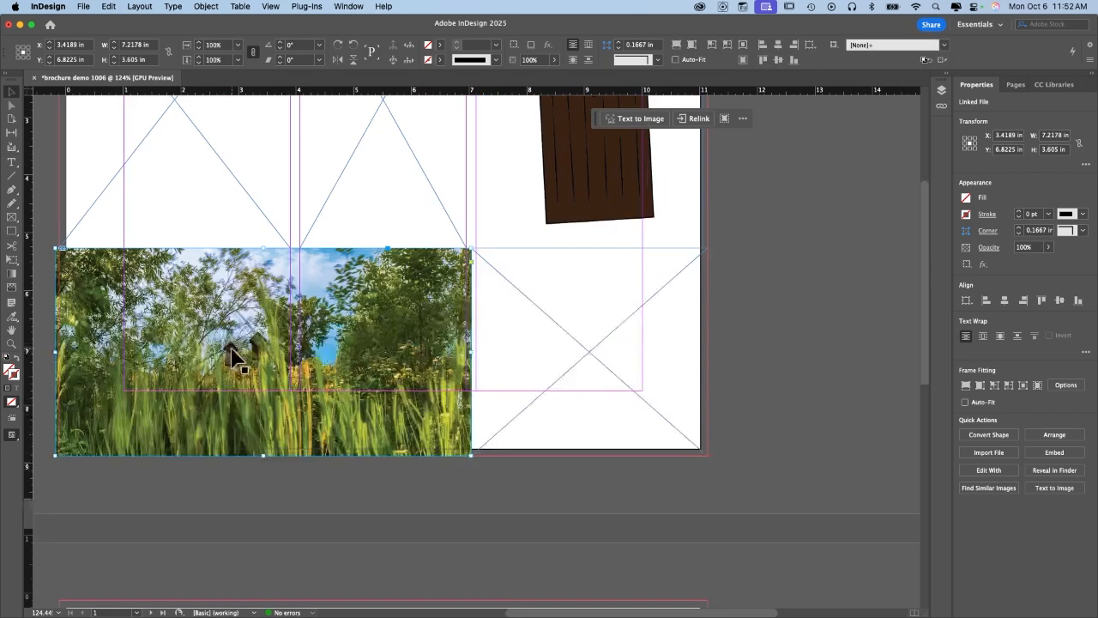
{"action": "scroll", "coordinate": [232, 351], "scroll_direction": "up", "scroll_amount": 3}
Scale up the meadow photo inside its frame and shift it so both birdhouses sit left of centre.
{"action": "scroll", "coordinate": [232, 351], "scroll_direction": "down", "scroll_amount": 2}
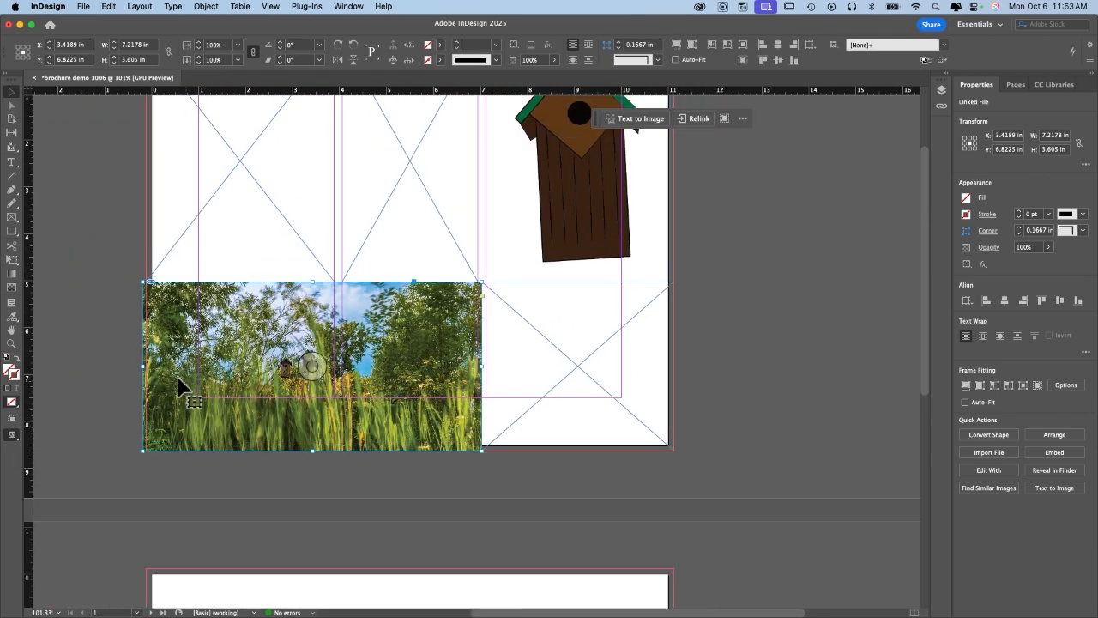
{"action": "double_click", "coordinate": [241, 356]}
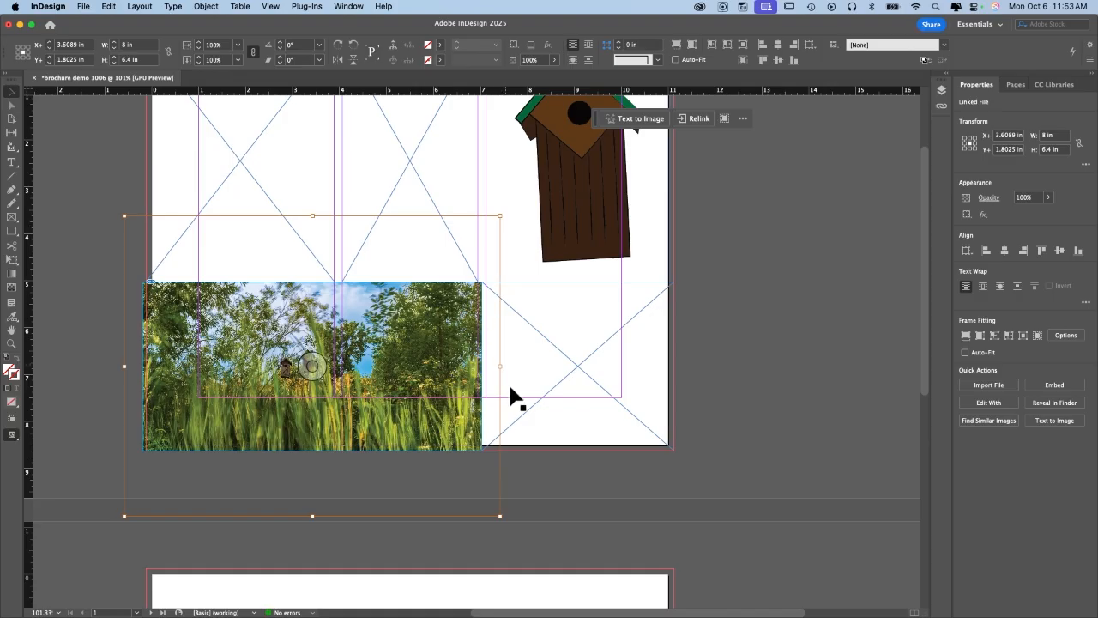
{"action": "left_click_drag", "start_coordinate": [500, 517], "coordinate": [601, 588]}
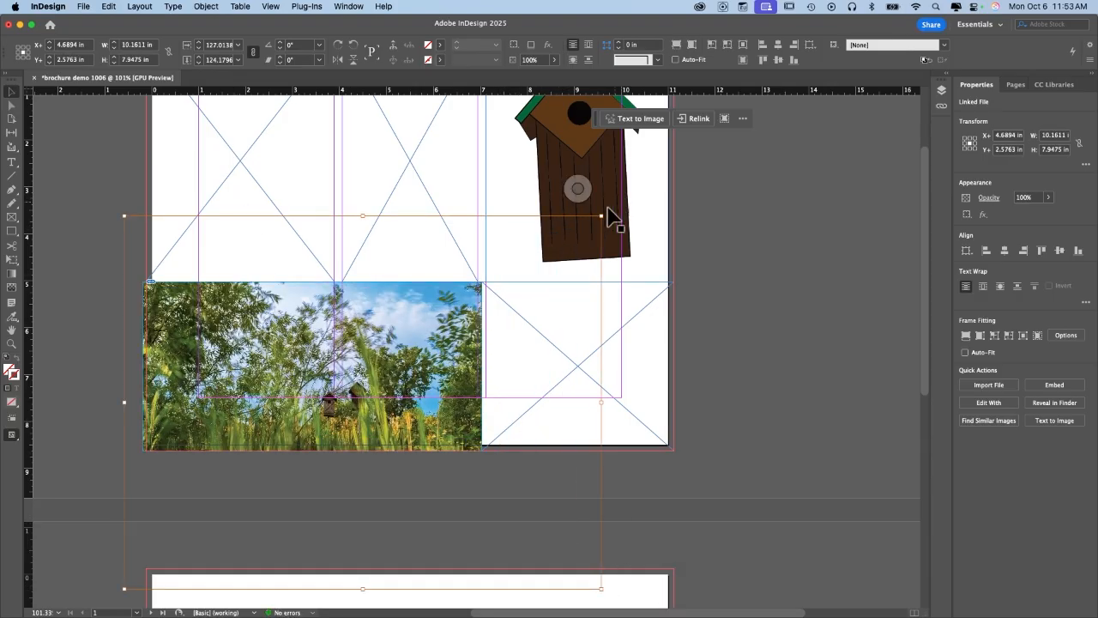
{"action": "left_click_drag", "start_coordinate": [598, 218], "coordinate": [708, 122]}
{"action": "left_click_drag", "start_coordinate": [371, 375], "coordinate": [273, 307]}
{"action": "left_click_drag", "start_coordinate": [379, 341], "coordinate": [457, 391]}
{"action": "left_click_drag", "start_coordinate": [392, 363], "coordinate": [432, 361]}
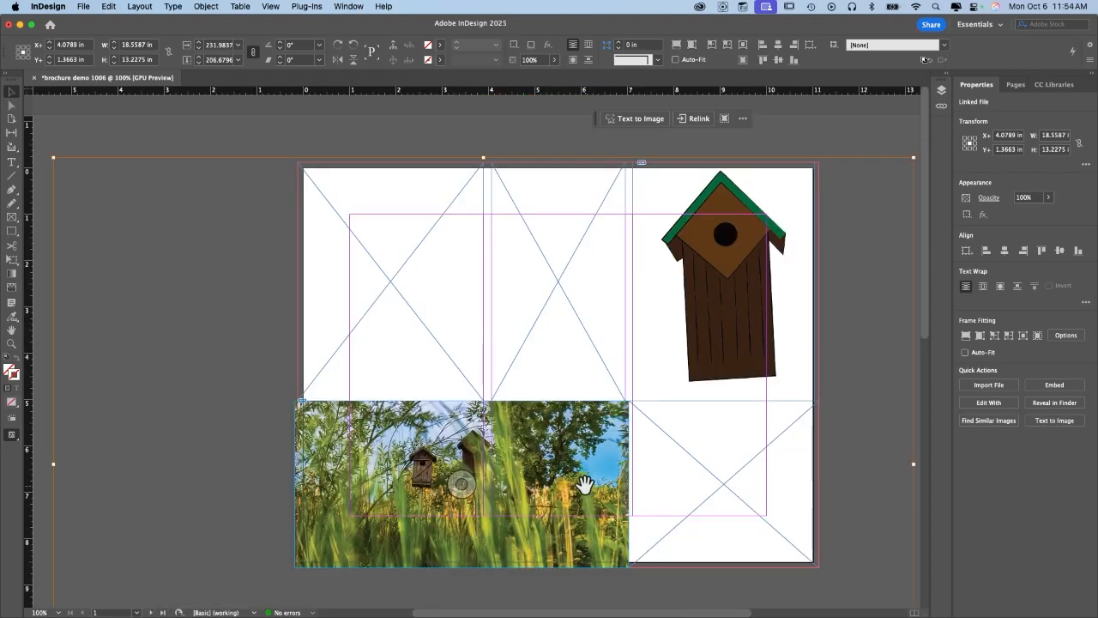
{"action": "left_click_drag", "start_coordinate": [581, 483], "coordinate": [574, 486]}
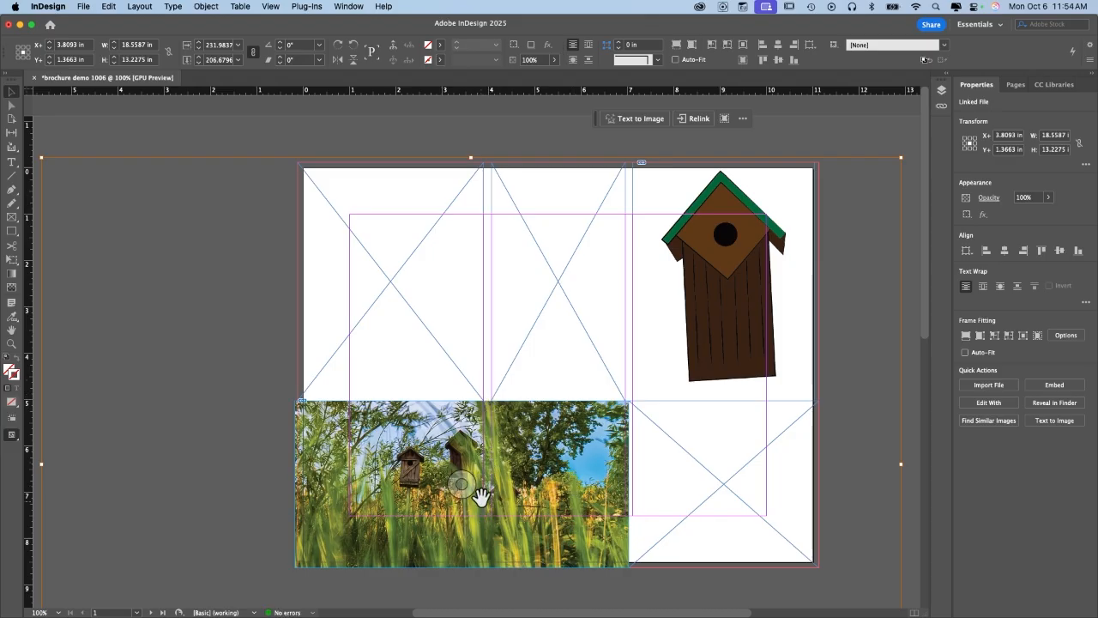
{"action": "left_click_drag", "start_coordinate": [558, 453], "coordinate": [543, 451]}
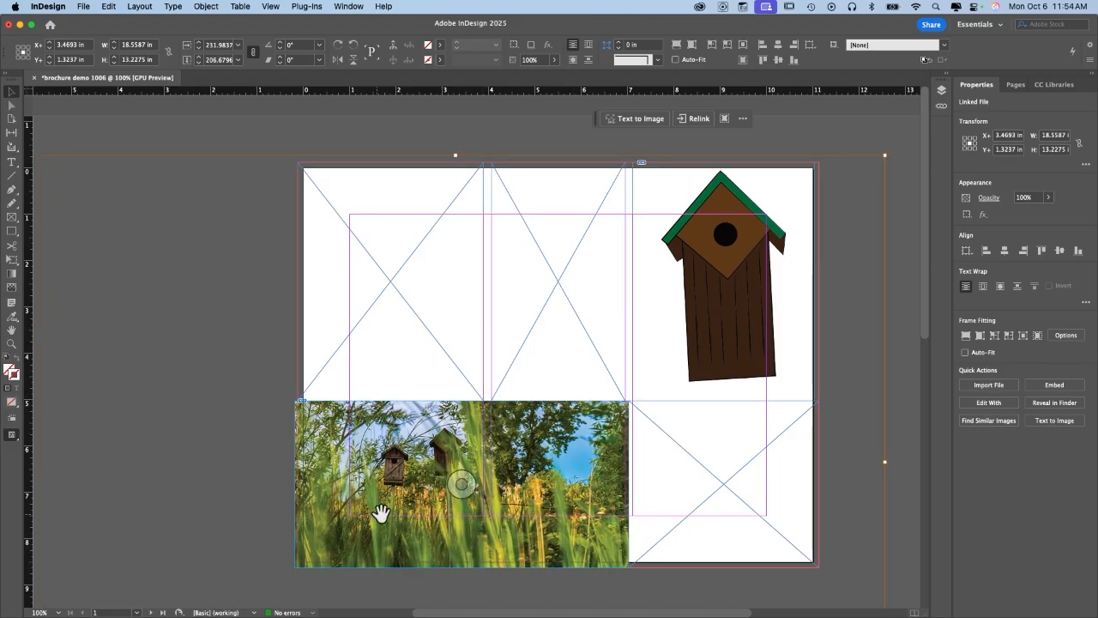
{"action": "left_click_drag", "start_coordinate": [542, 469], "coordinate": [557, 455]}
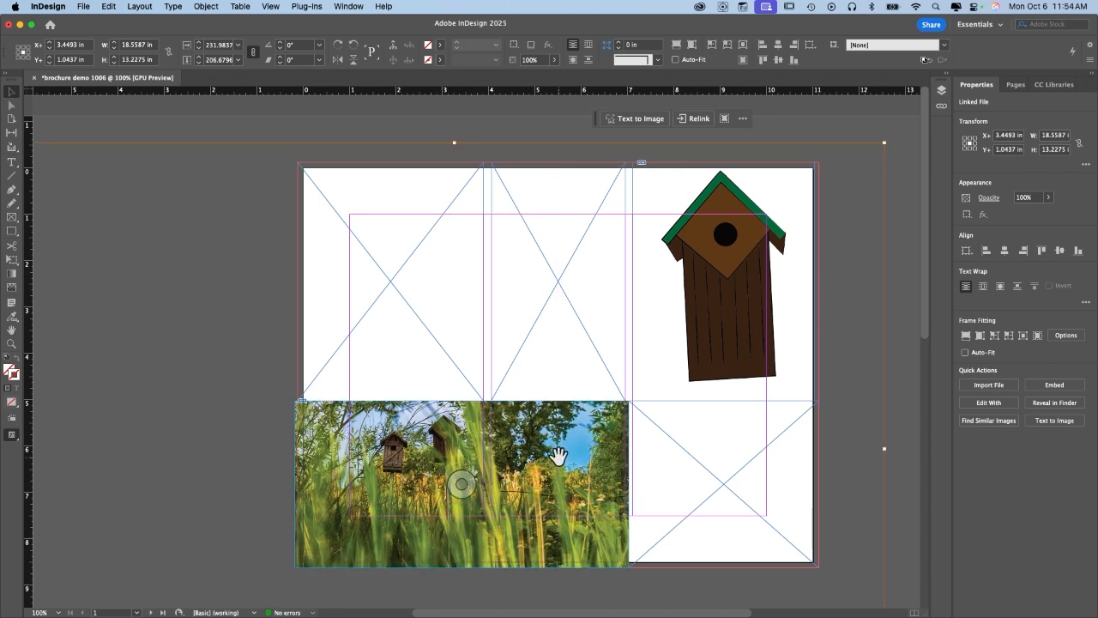
Set the J's Birdhouses title to Alexander Quill at 40 pt.
{"action": "left_click", "coordinate": [11, 163]}
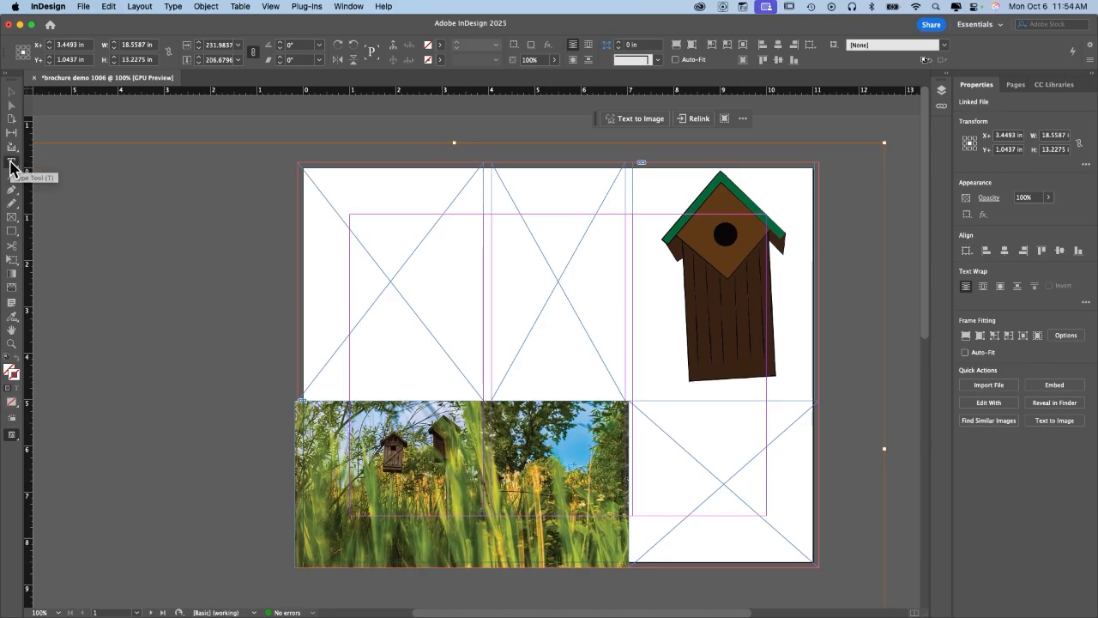
{"action": "left_click", "coordinate": [652, 418]}
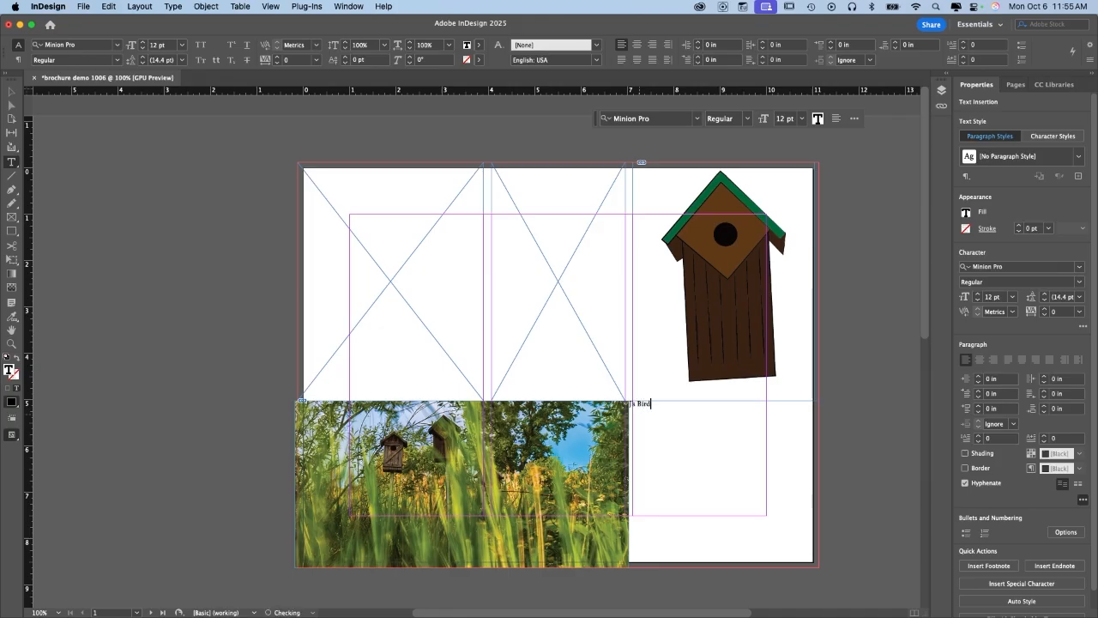
{"action": "triple_click", "coordinate": [645, 404]}
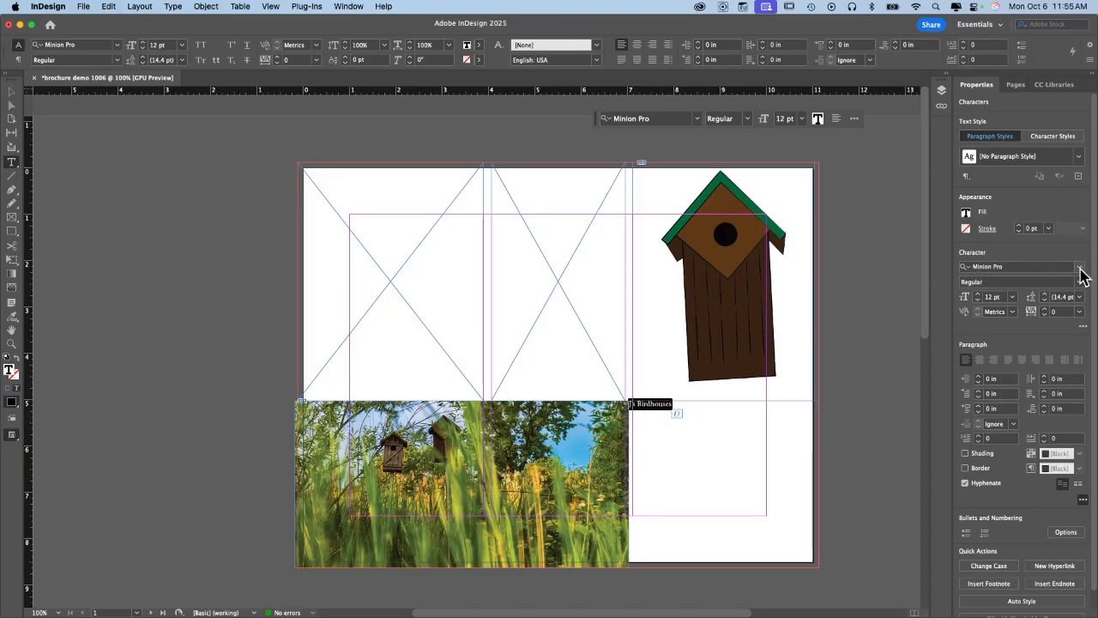
{"action": "left_click", "coordinate": [1079, 268]}
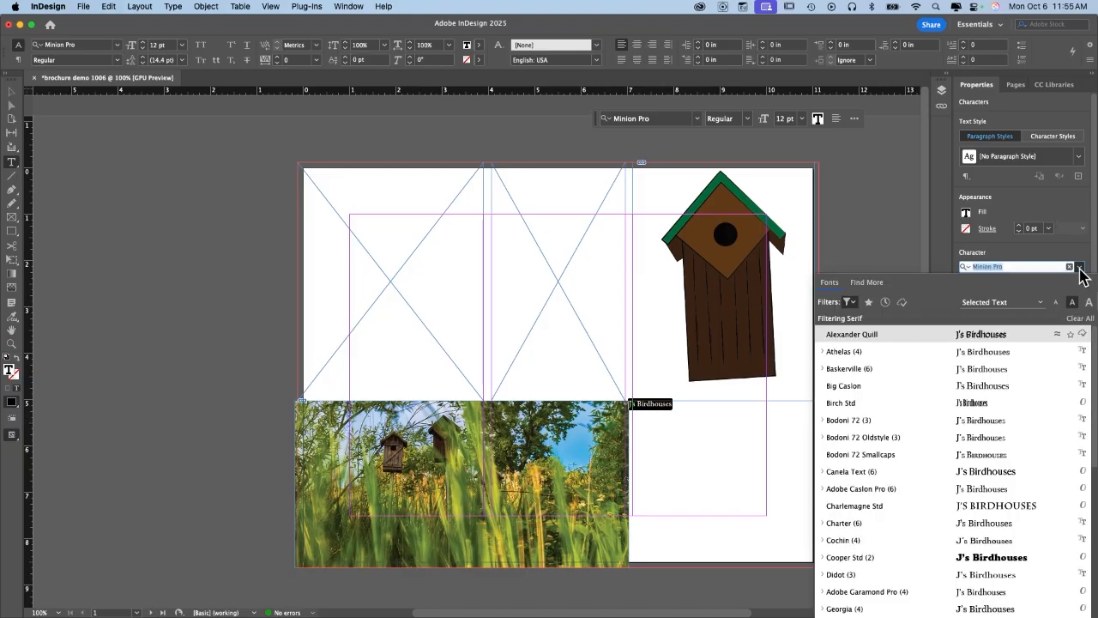
{"action": "left_click", "coordinate": [888, 333]}
{"action": "left_click", "coordinate": [996, 284]}
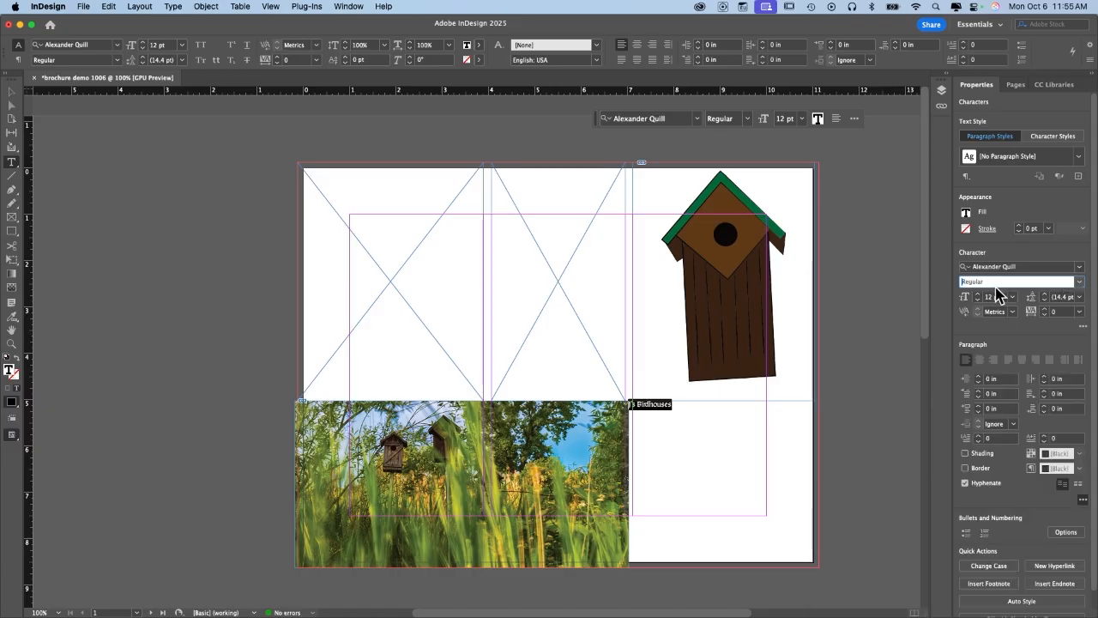
{"action": "left_click", "coordinate": [1079, 283]}
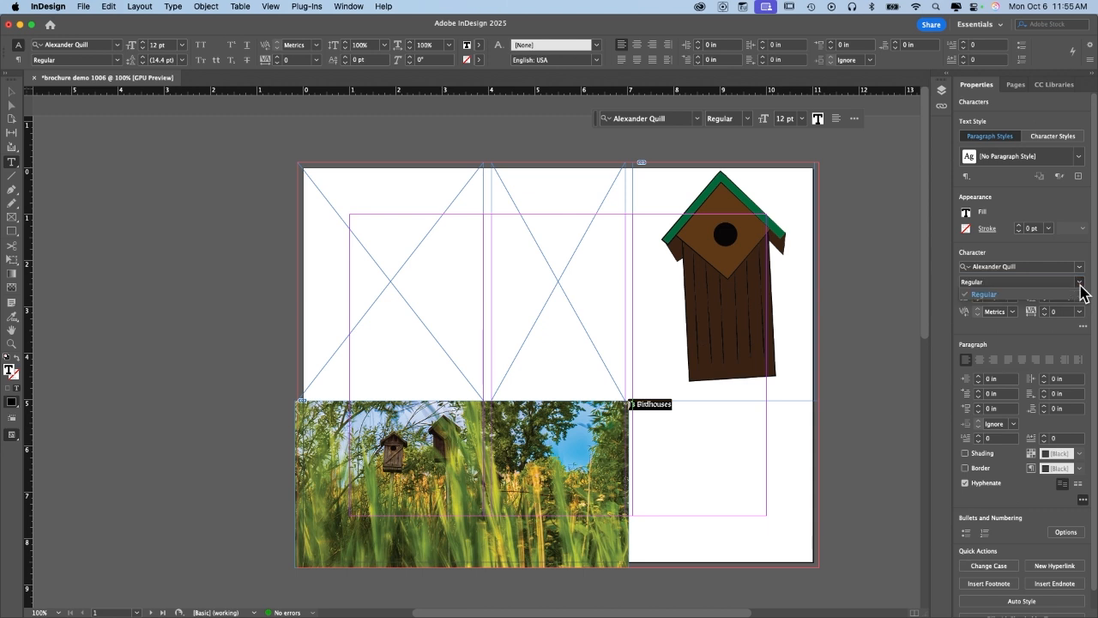
{"action": "double_click", "coordinate": [992, 297]}
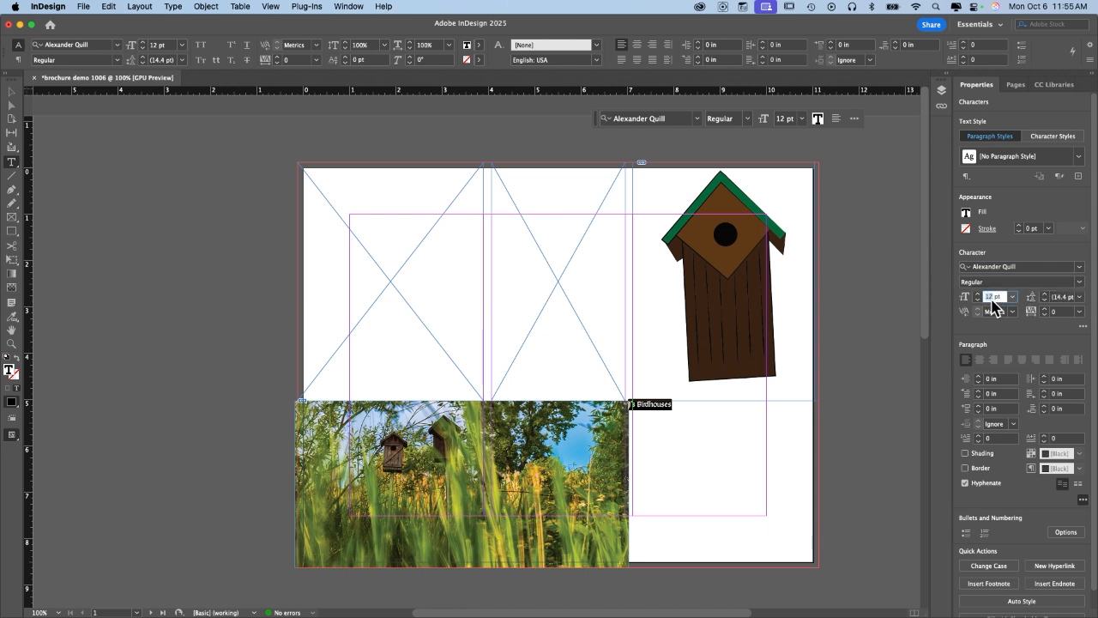
{"action": "key", "text": "shift+Up"}
{"action": "key", "text": "shift+Up"}
{"action": "key", "text": "shift+Up"}
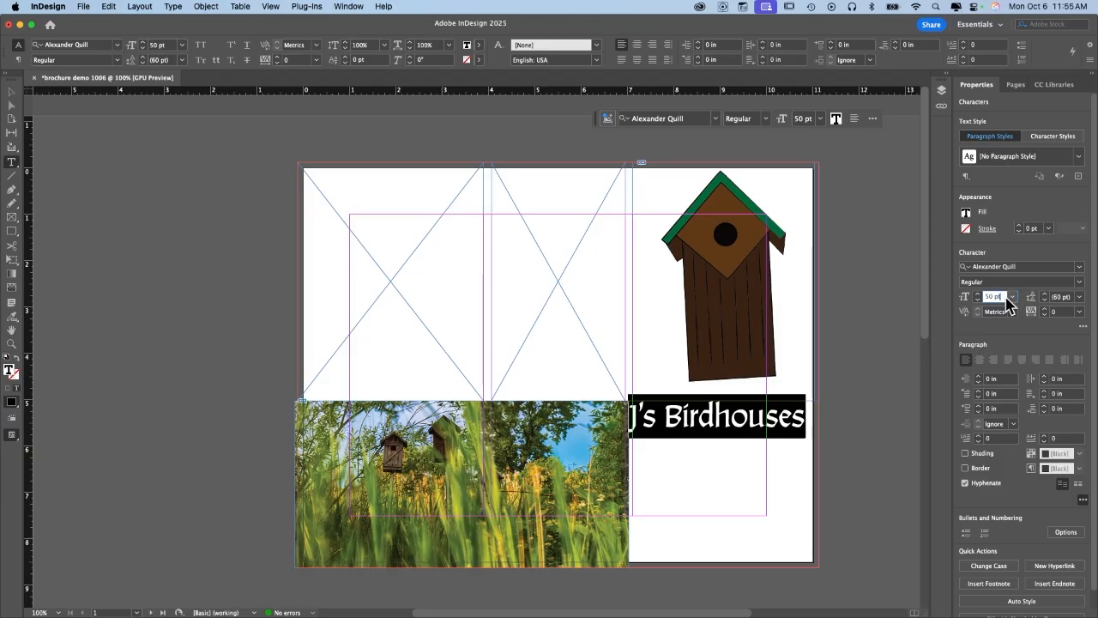
{"action": "key", "text": "shift+Down"}
Move the title frame just below the birdhouse drawing and adjust its width.
{"action": "key", "text": "Escape"}
{"action": "left_click_drag", "start_coordinate": [704, 409], "coordinate": [778, 431]}
{"action": "left_click_drag", "start_coordinate": [835, 486], "coordinate": [792, 475]}
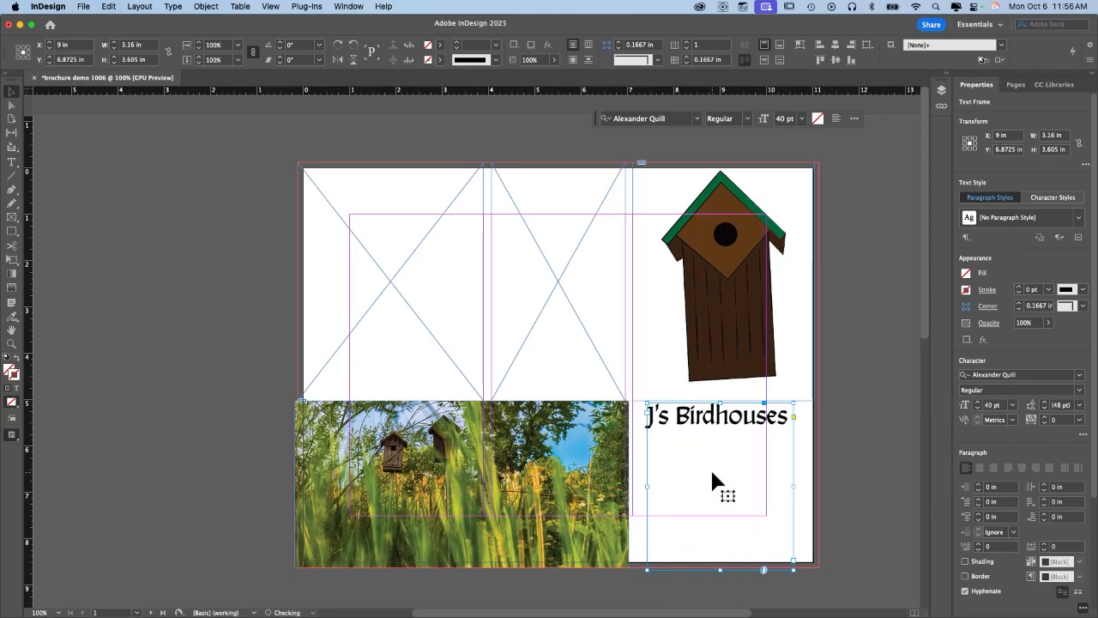
Set the J's Birdhouses title's stroke to [None].
{"action": "double_click", "coordinate": [728, 417]}
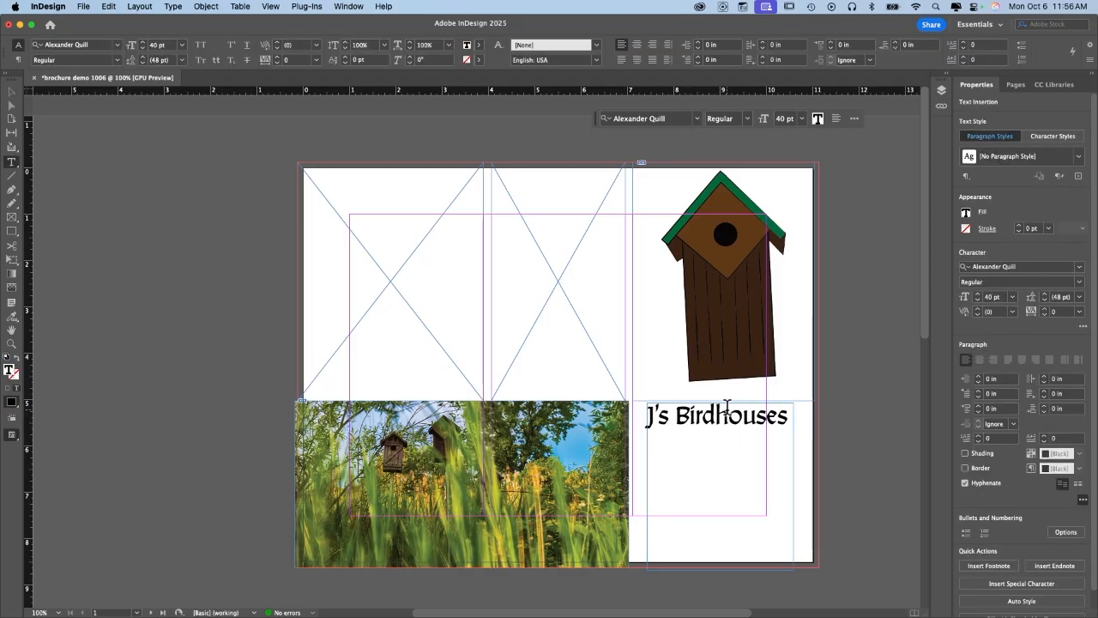
{"action": "triple_click", "coordinate": [696, 411]}
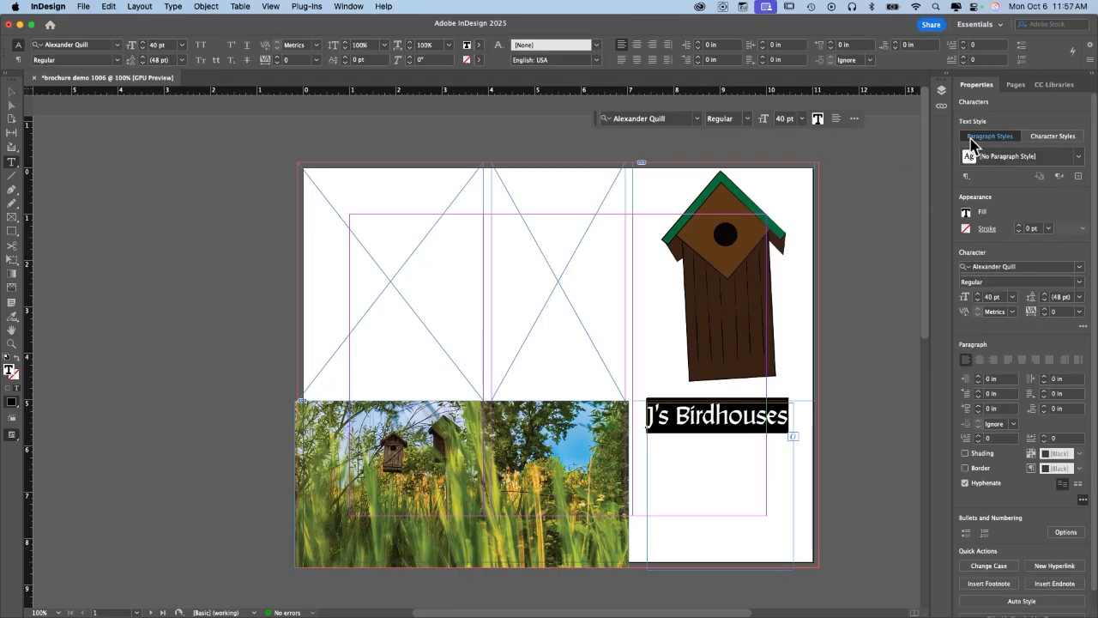
{"action": "left_click", "coordinate": [984, 230]}
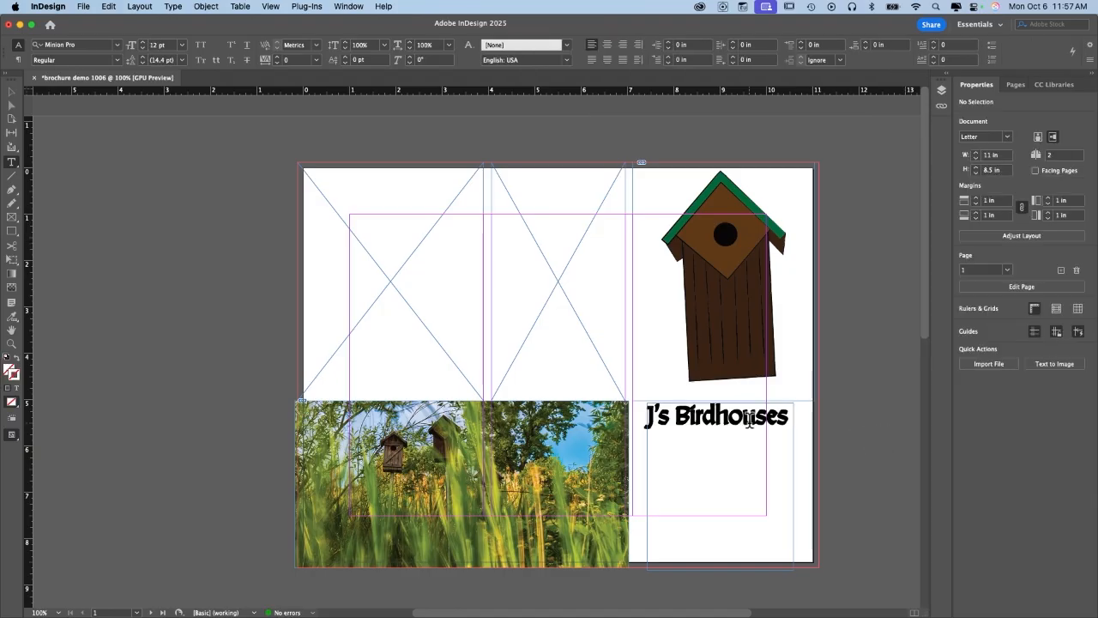
{"action": "key", "text": "super+a"}
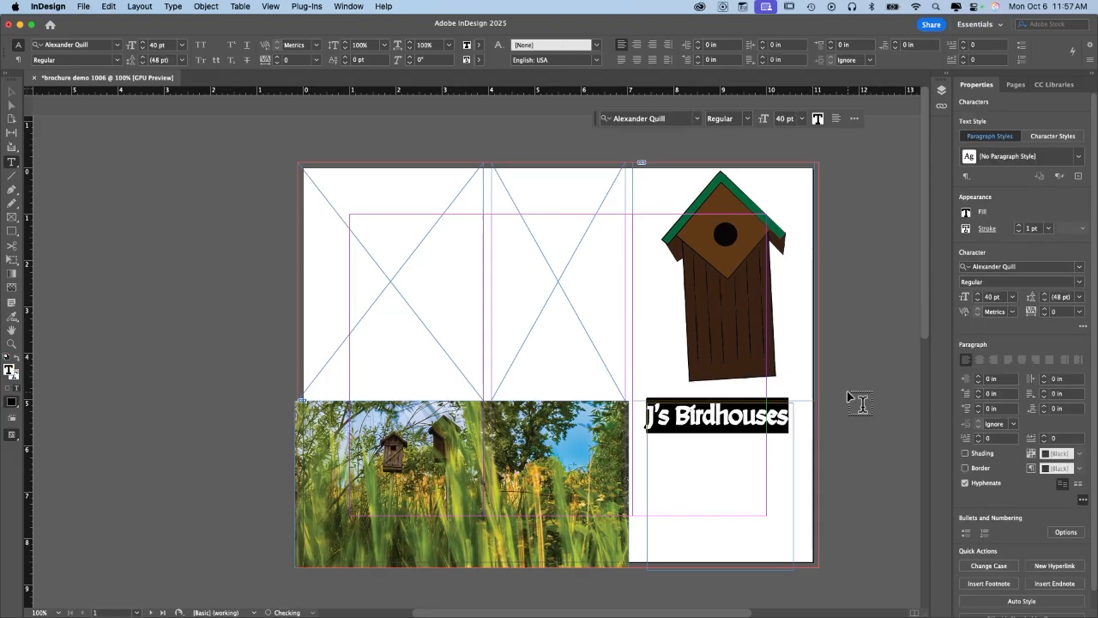
{"action": "left_click", "coordinate": [965, 229]}
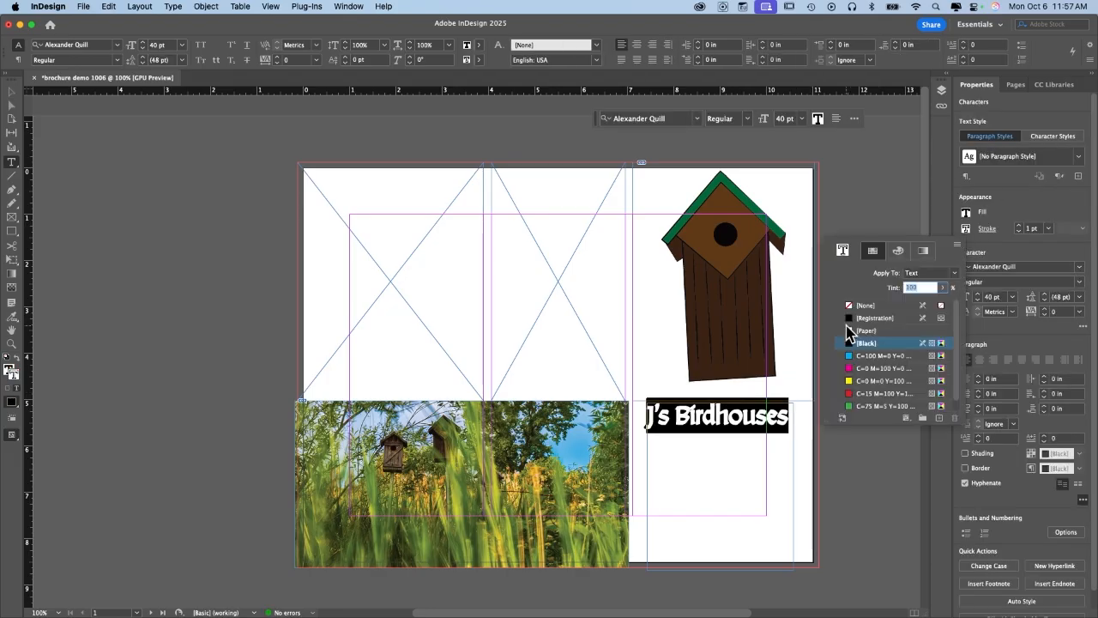
{"action": "left_click", "coordinate": [850, 307]}
Shrink the title frame to fit its text and line it up under the birdhouse drawing.
{"action": "key", "text": "Escape"}
{"action": "left_click_drag", "start_coordinate": [721, 570], "coordinate": [709, 421]}
{"action": "left_click_drag", "start_coordinate": [740, 279], "coordinate": [724, 294]}
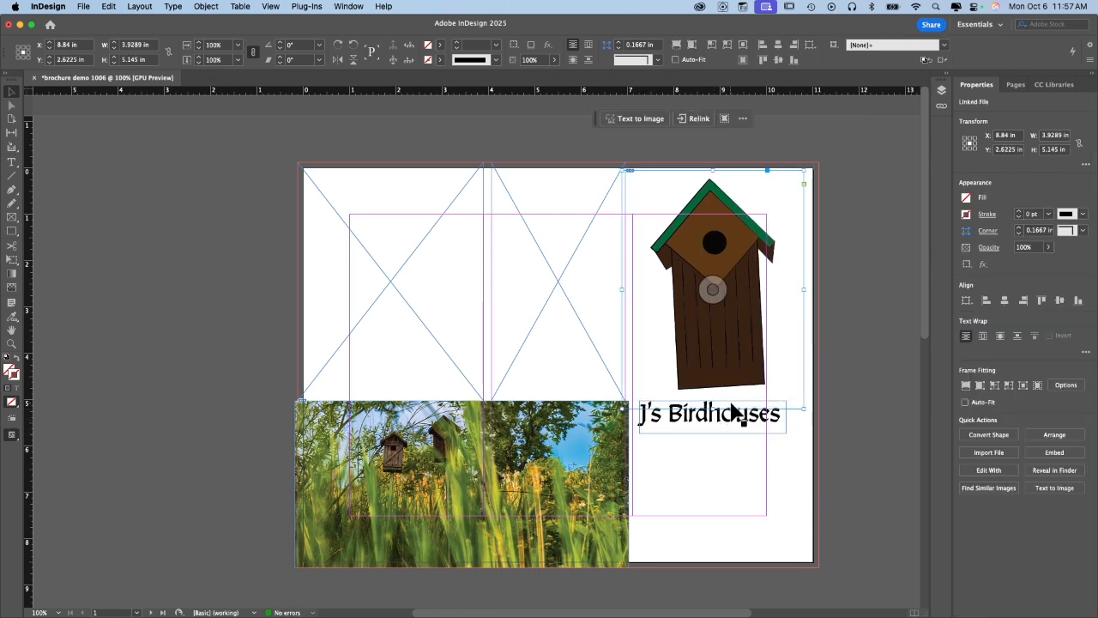
{"action": "mouse_move", "coordinate": [723, 429]}
{"action": "left_mouse_down"}
{"action": "mouse_move", "coordinate": [730, 439]}
{"action": "mouse_move", "coordinate": [730, 424]}
{"action": "mouse_move", "coordinate": [719, 424]}
{"action": "left_mouse_up"}
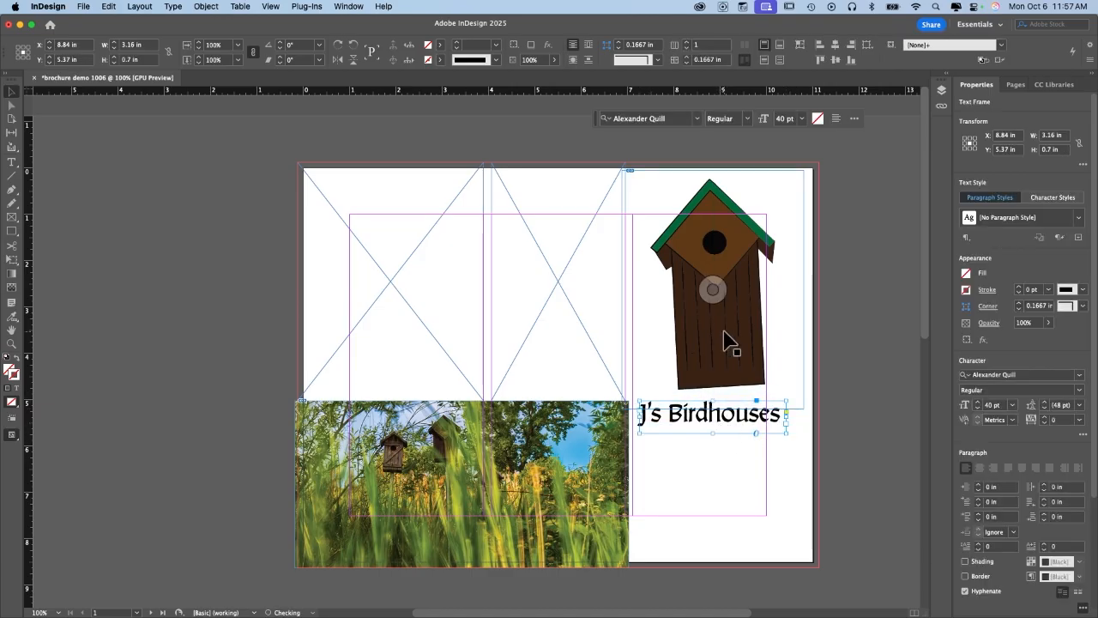
{"action": "left_click_drag", "start_coordinate": [723, 339], "coordinate": [716, 342]}
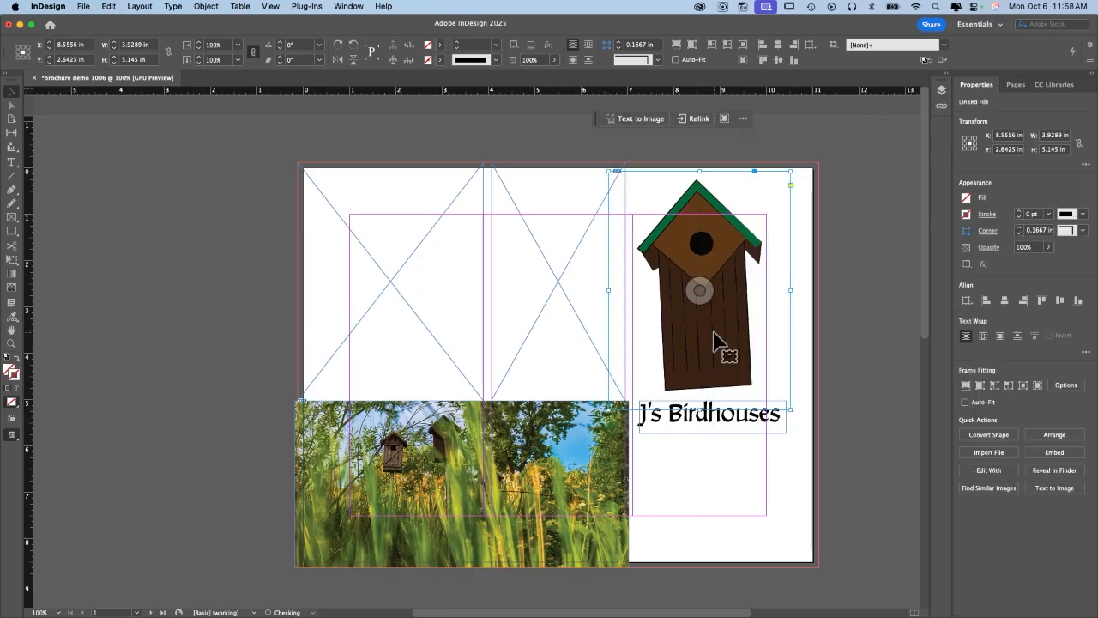
Move the birdhouse drawing and title down together as a pair.
{"action": "left_click", "coordinate": [737, 424]}
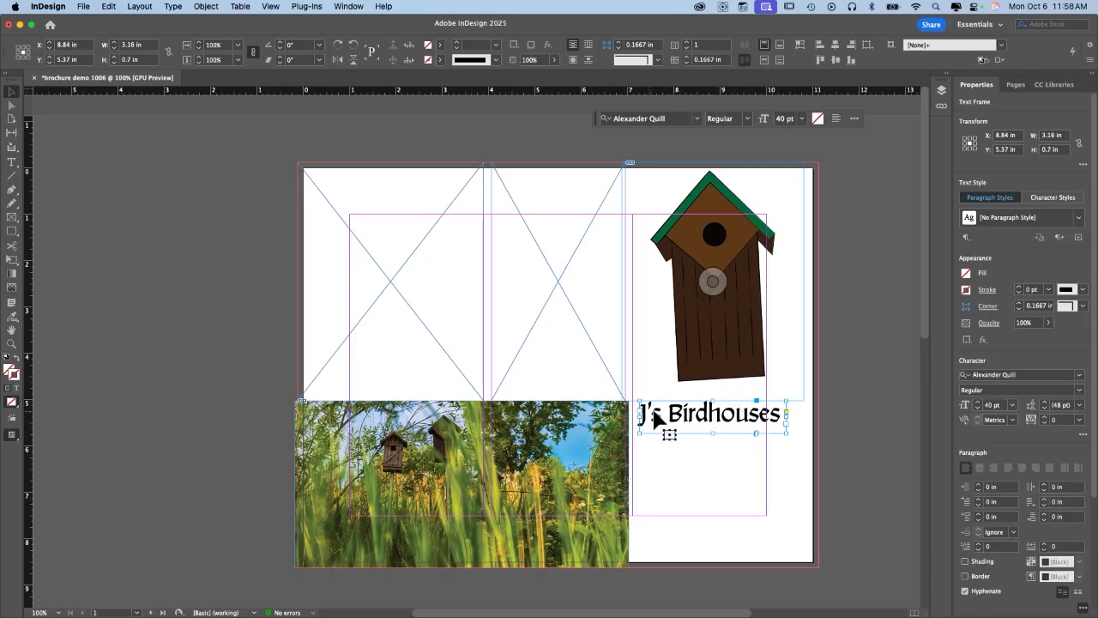
{"action": "left_click", "coordinate": [708, 336], "text": "shift"}
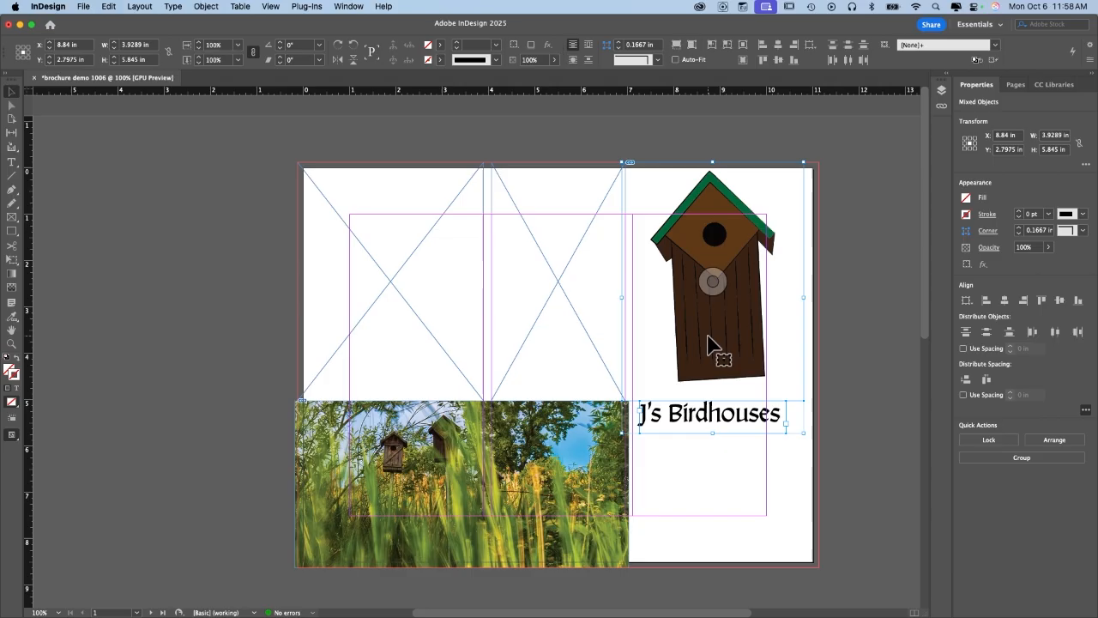
{"action": "left_click_drag", "start_coordinate": [740, 353], "coordinate": [742, 405]}
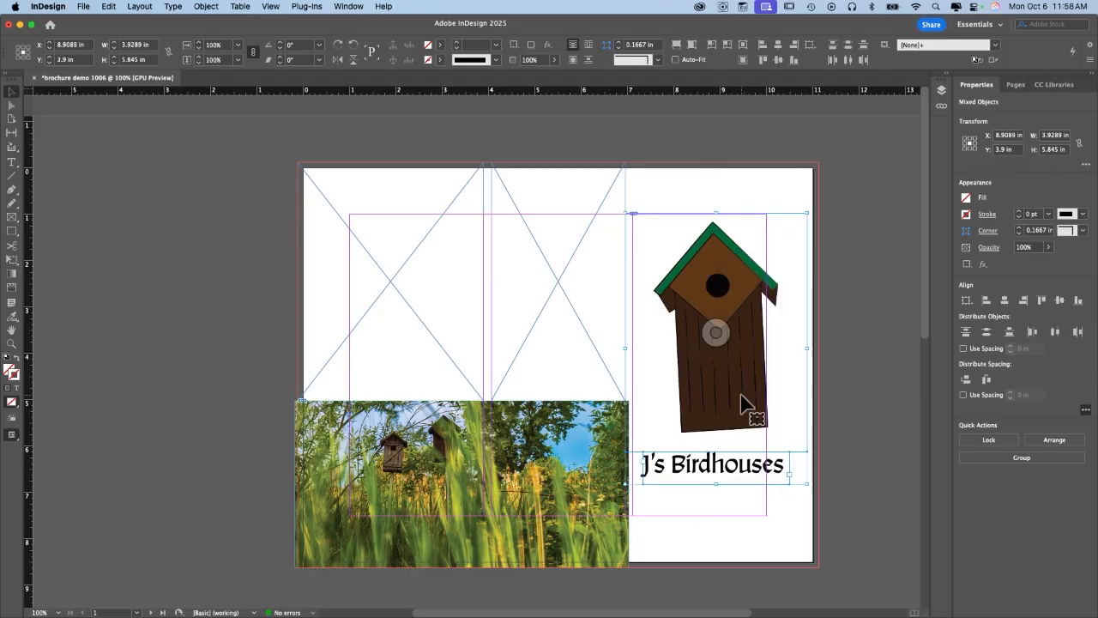
{"action": "key", "text": "super+shift+a"}
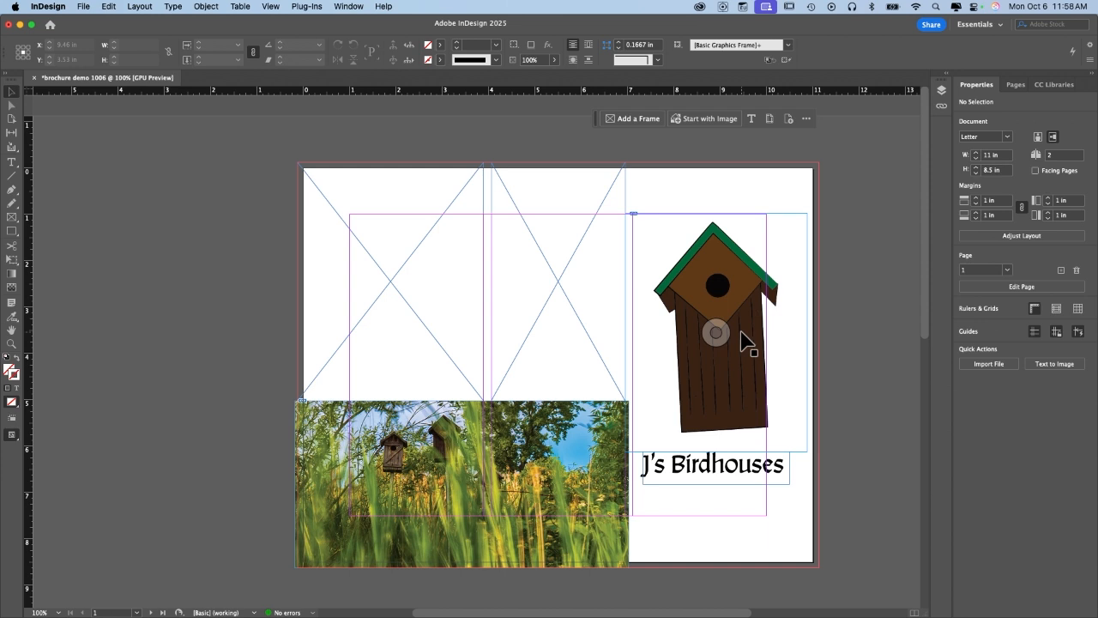
Draw a text frame below the title and type the website, phone and e-mail lines.
{"action": "left_click", "coordinate": [12, 163]}
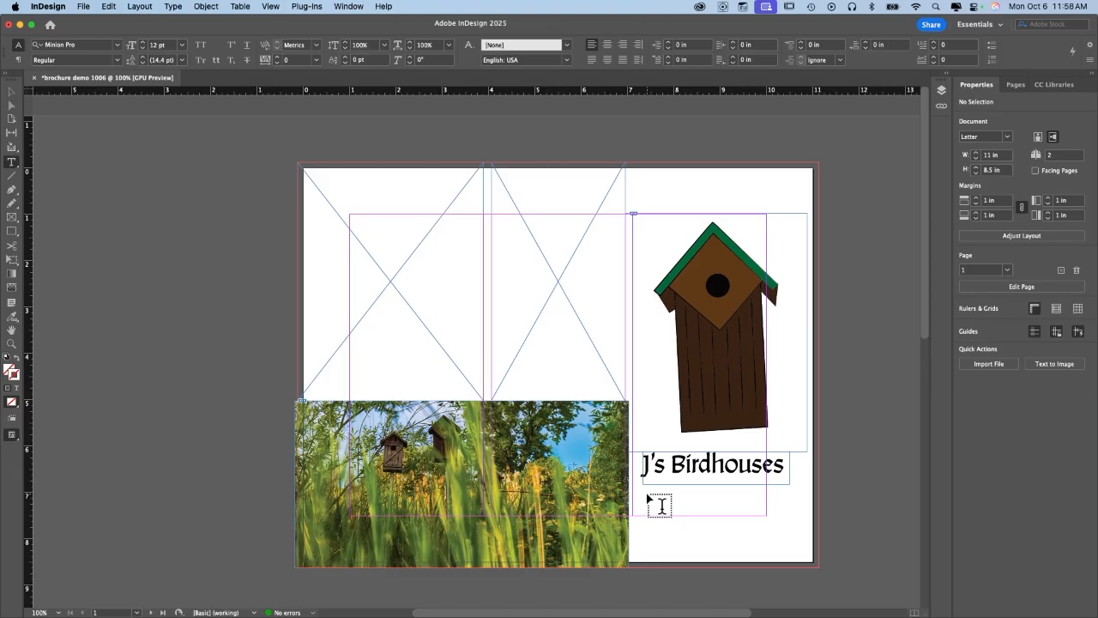
{"action": "left_click_drag", "start_coordinate": [642, 492], "coordinate": [791, 553]}
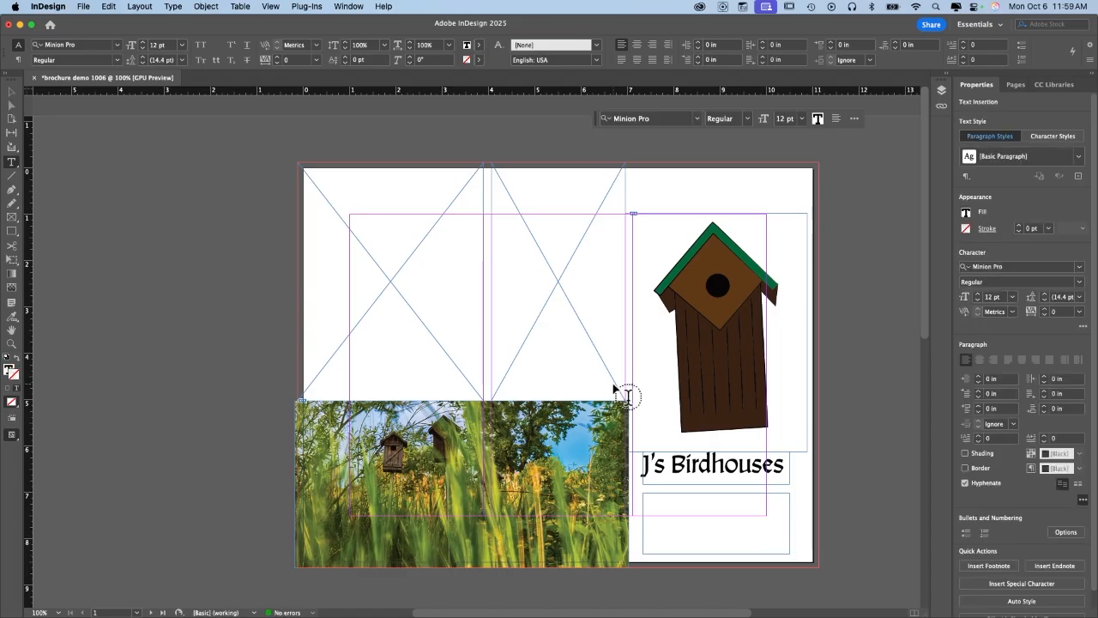
{"action": "type", "text": "iirdhousewebsite.com"}
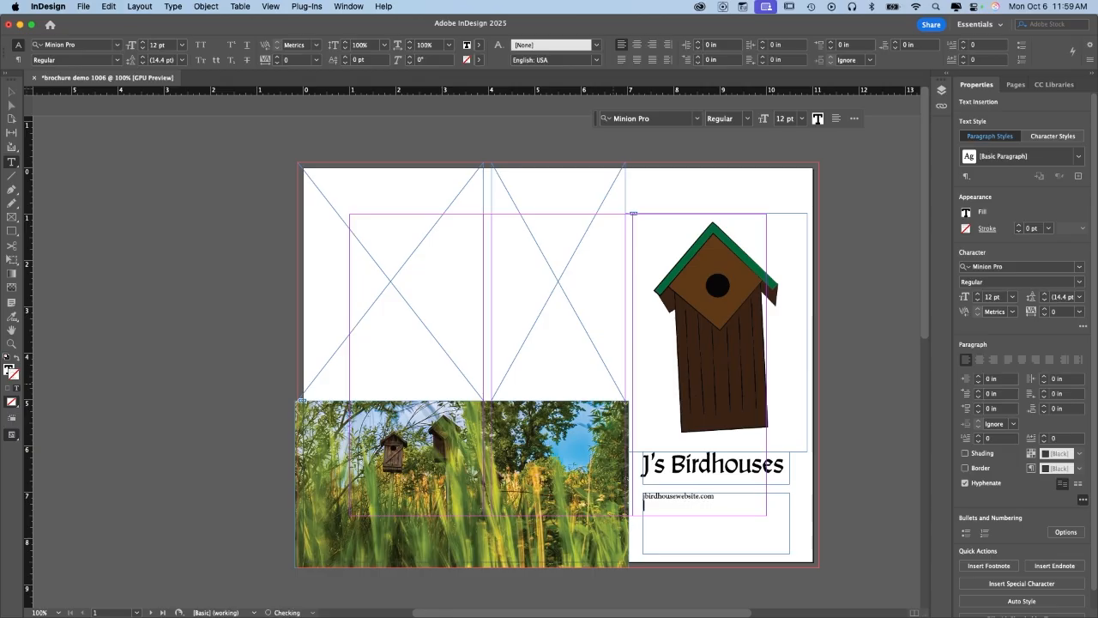
{"action": "key", "text": "Escape"}
Shift the contact frame up and centre-align its three lines.
{"action": "left_click_drag", "start_coordinate": [714, 513], "coordinate": [649, 500]}
{"action": "triple_click", "coordinate": [723, 505]}
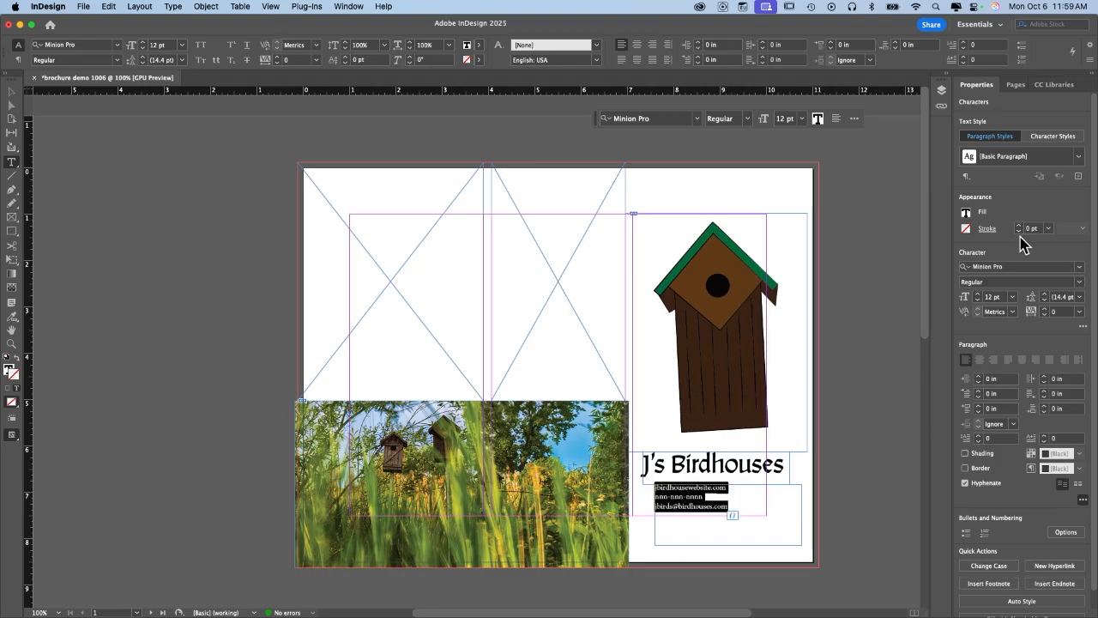
{"action": "left_click", "coordinate": [983, 358]}
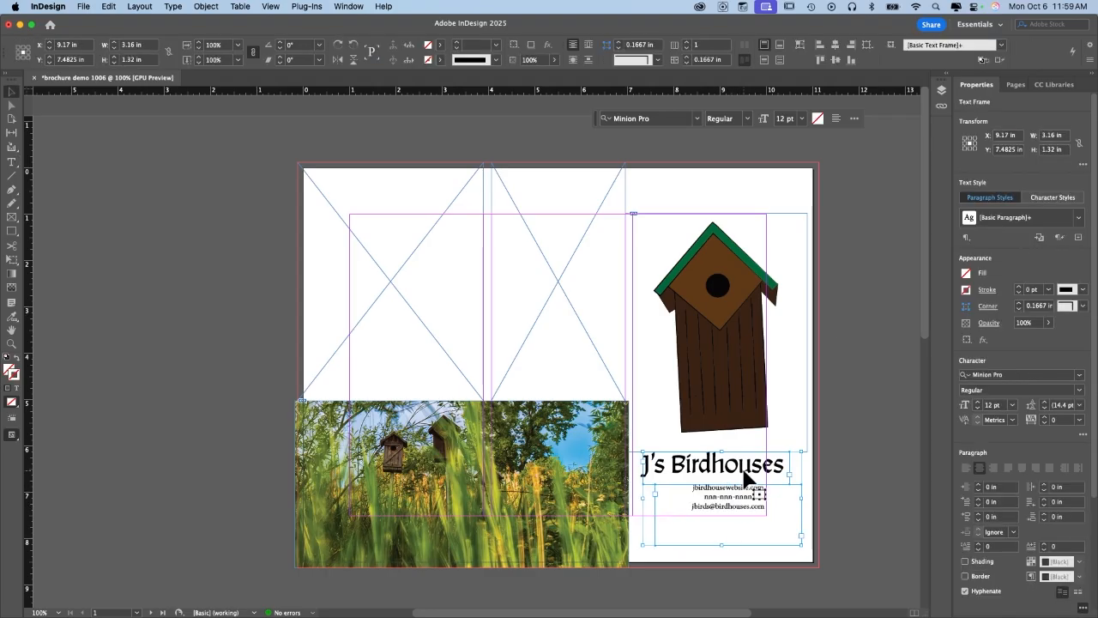
Align the birdhouse drawing and the contact text frame on their horizontal centres.
{"action": "key", "text": "Escape"}
{"action": "left_click", "coordinate": [716, 333], "text": "shift"}
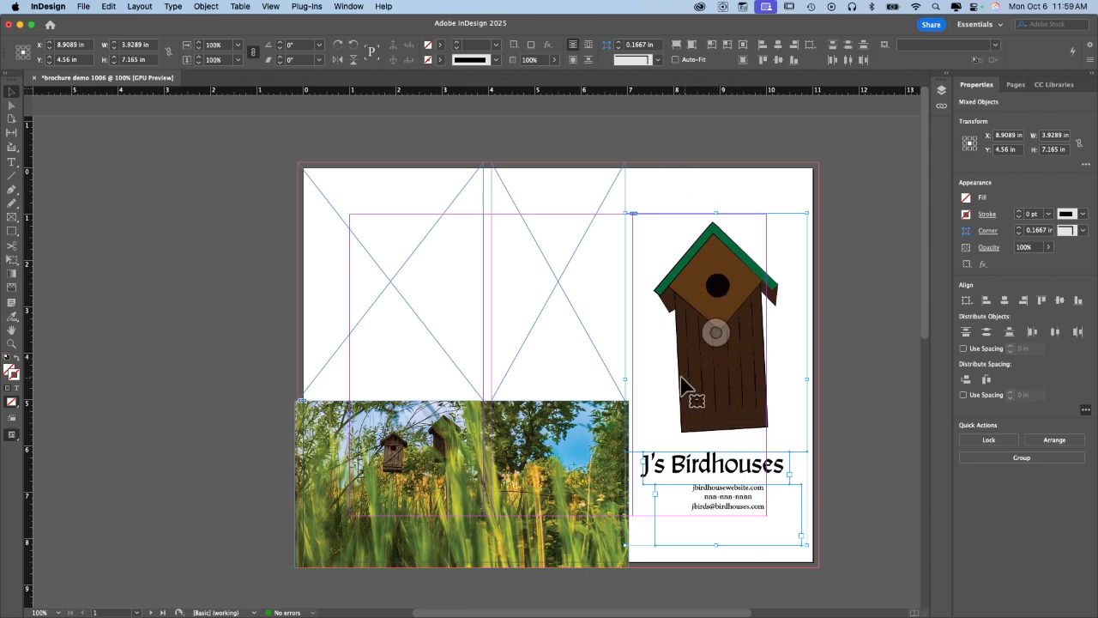
{"action": "left_click", "coordinate": [877, 371]}
{"action": "mouse_move", "coordinate": [720, 367]}
{"action": "left_mouse_down"}
{"action": "mouse_move", "coordinate": [699, 367]}
{"action": "mouse_move", "coordinate": [724, 369]}
{"action": "left_mouse_up"}
{"action": "left_click", "coordinate": [744, 511], "text": "shift"}
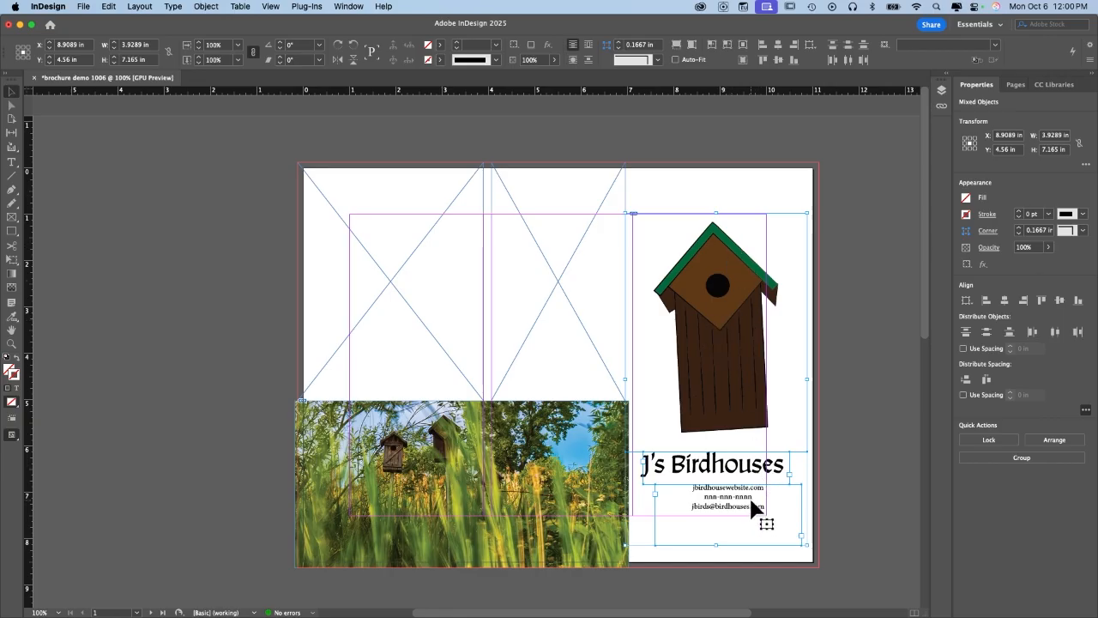
{"action": "left_click", "coordinate": [1003, 306]}
{"action": "left_click", "coordinate": [885, 326]}
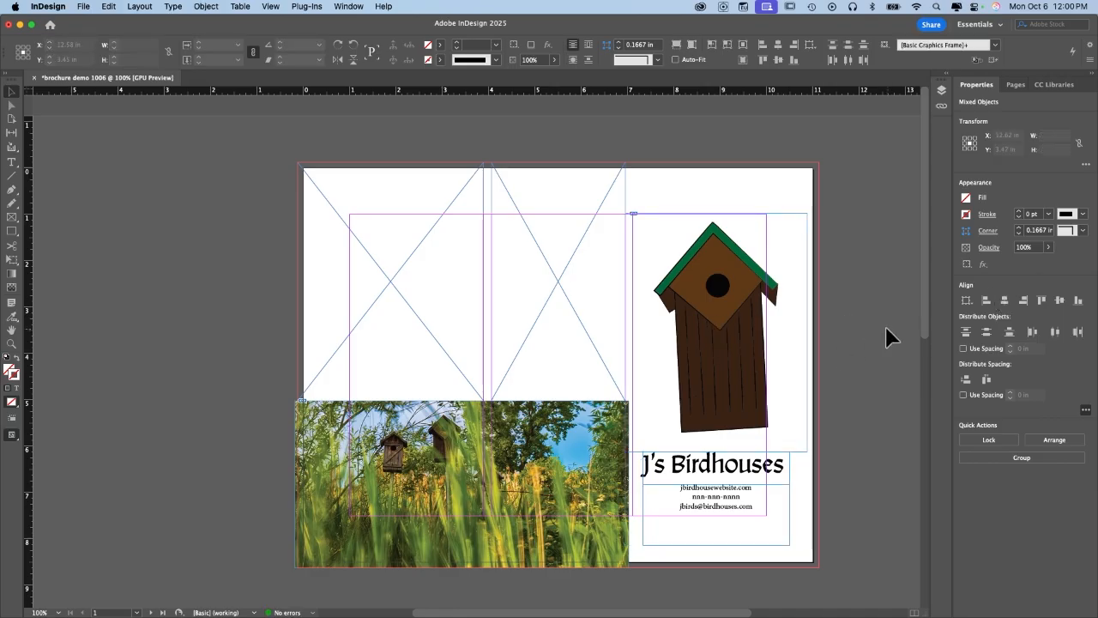
{"action": "left_click", "coordinate": [729, 290]}
{"action": "left_click", "coordinate": [759, 491], "text": "shift"}
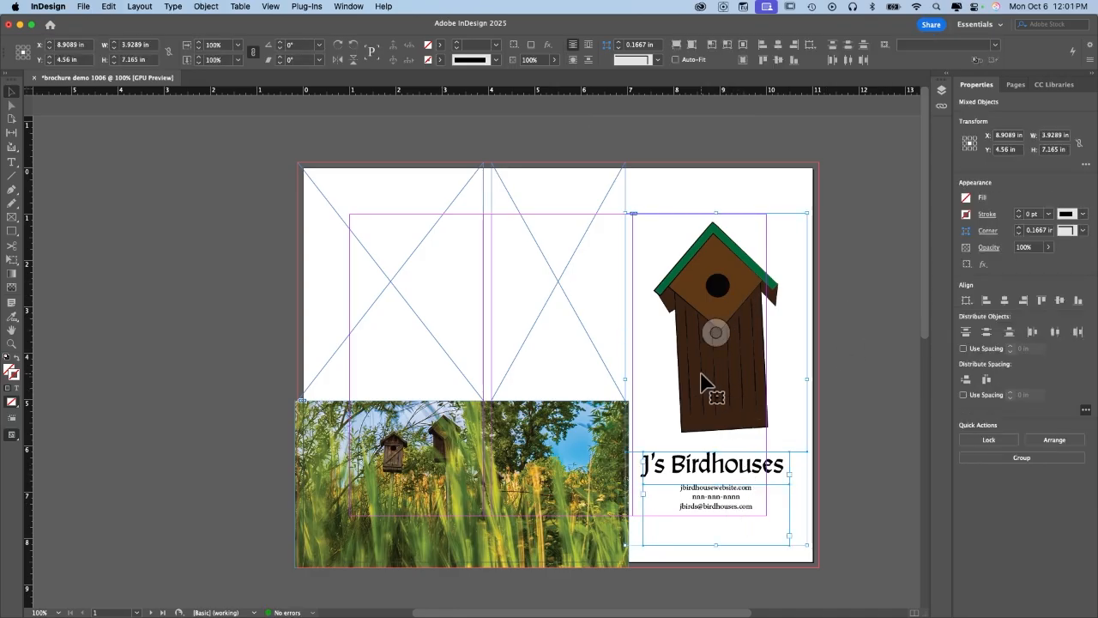
{"action": "left_click", "coordinate": [891, 412]}
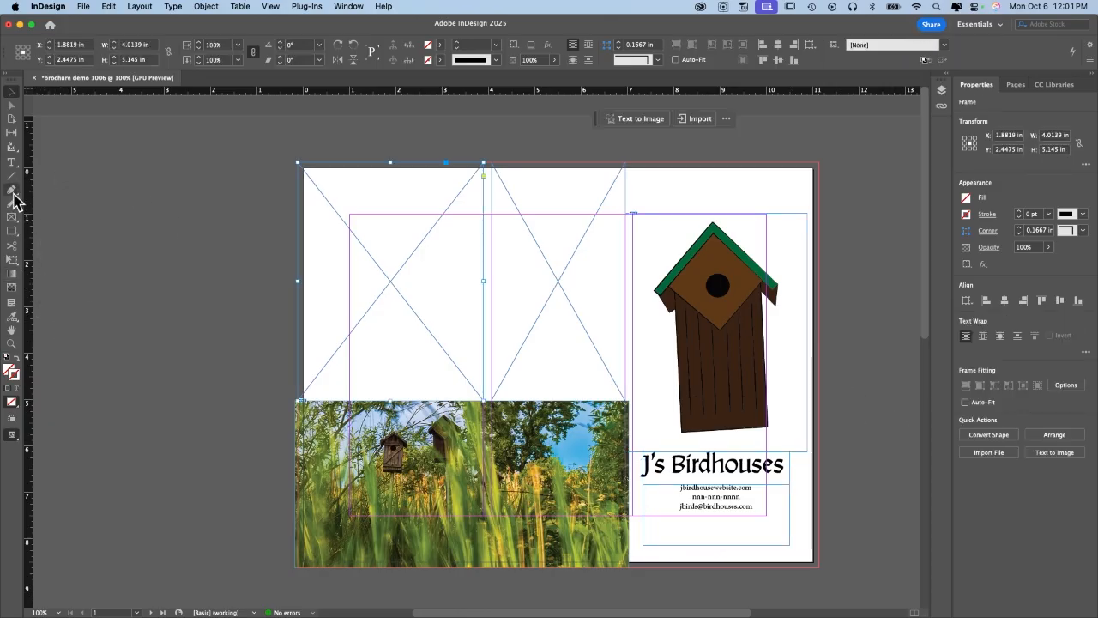
{"action": "left_click", "coordinate": [11, 162]}
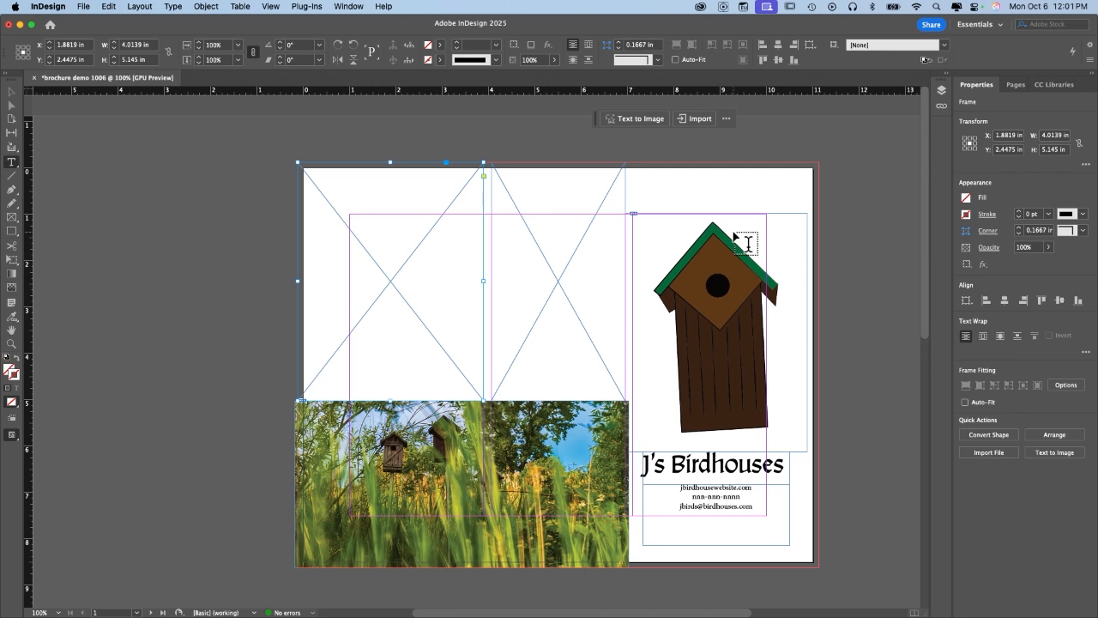
{"action": "left_click", "coordinate": [865, 193]}
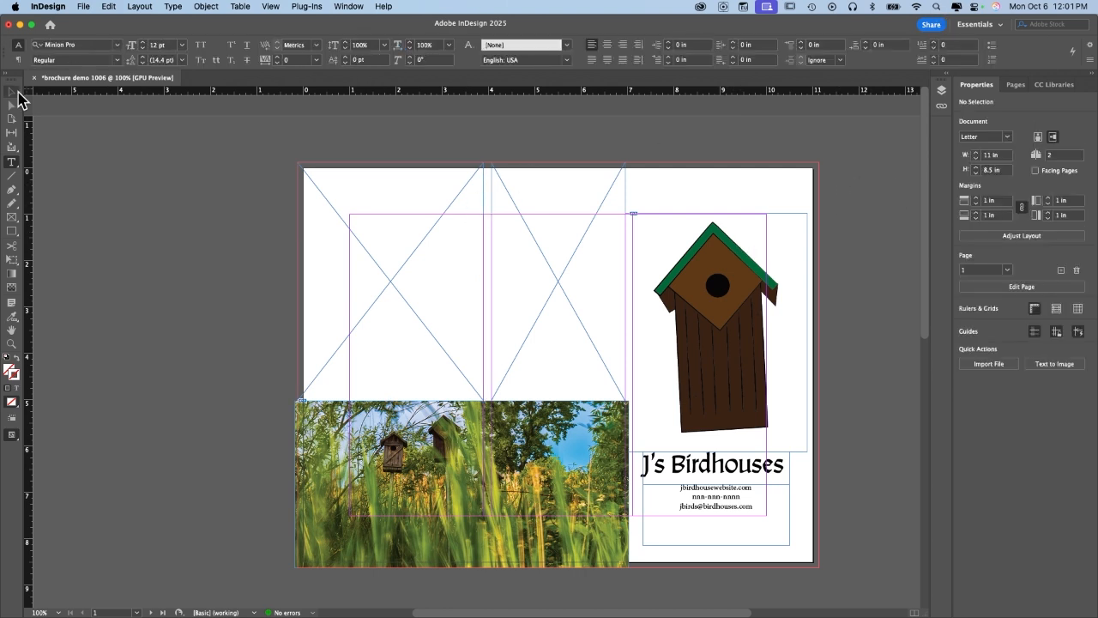
{"action": "left_click", "coordinate": [18, 93]}
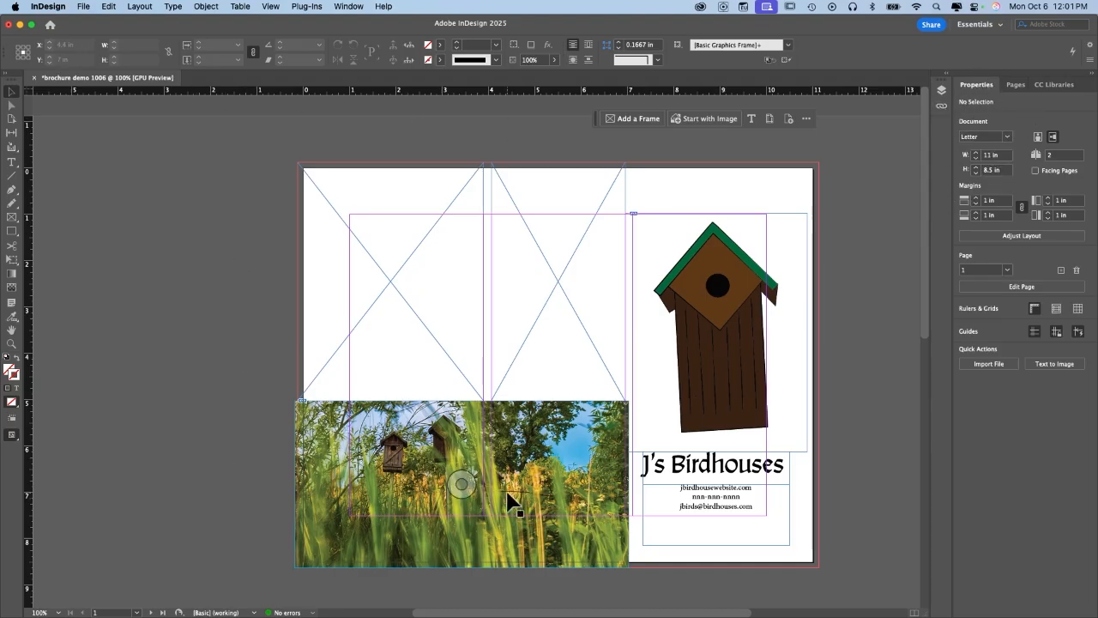
{"action": "left_click", "coordinate": [410, 466]}
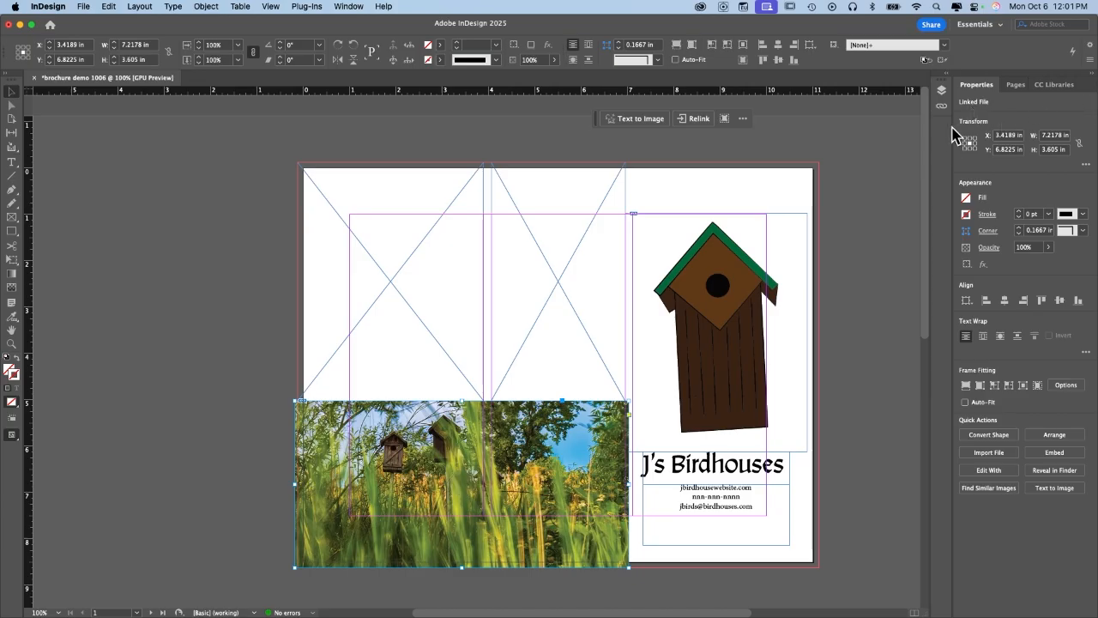
With nothing selected, set the linked page margins to 0.25 in, passing through 0.75 in.
{"action": "left_click", "coordinate": [766, 319]}
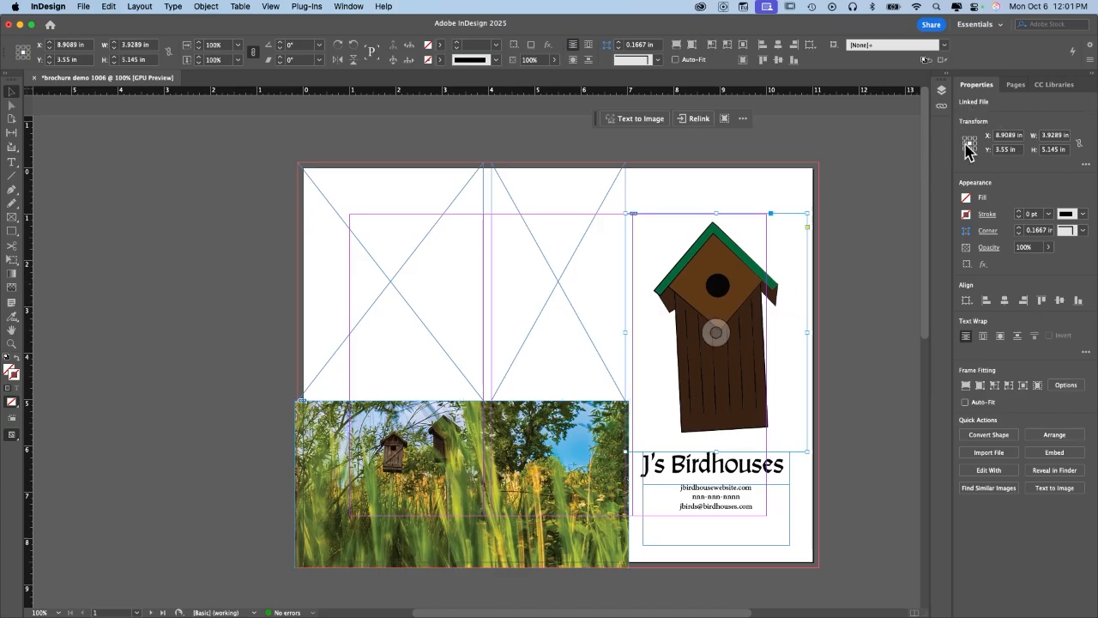
{"action": "left_click", "coordinate": [824, 313]}
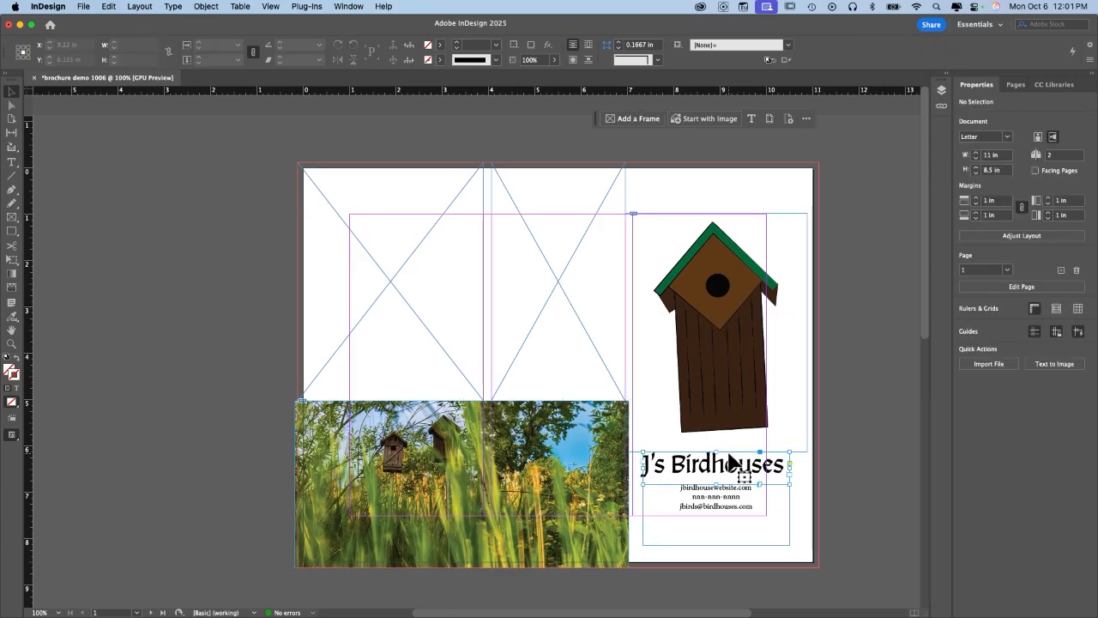
{"action": "left_click", "coordinate": [775, 466]}
{"action": "left_click", "coordinate": [870, 342]}
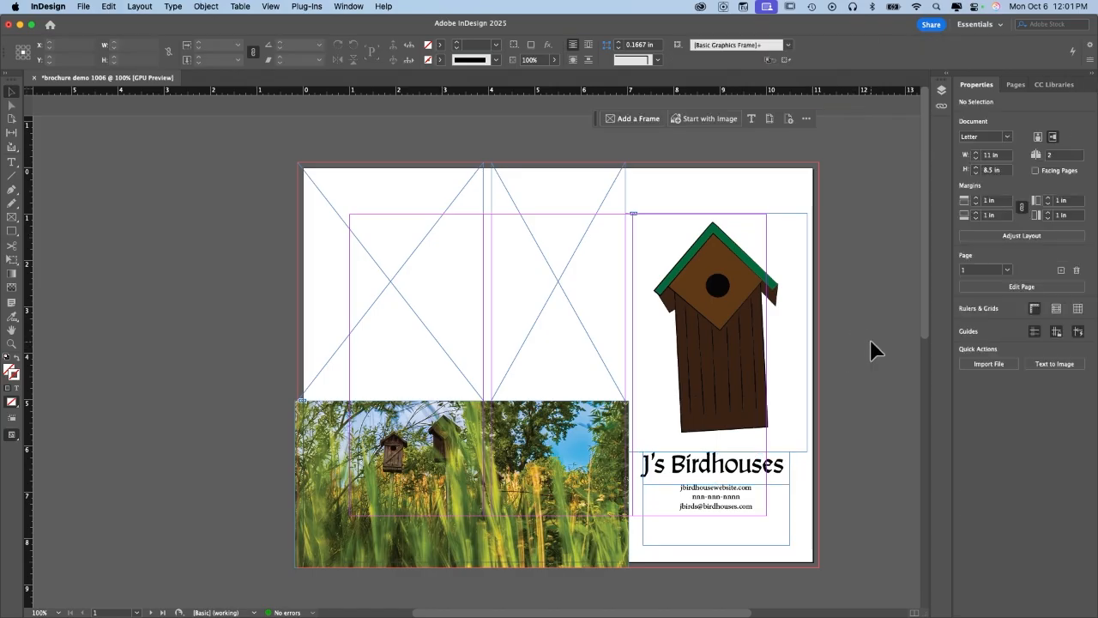
{"action": "left_click", "coordinate": [990, 202]}
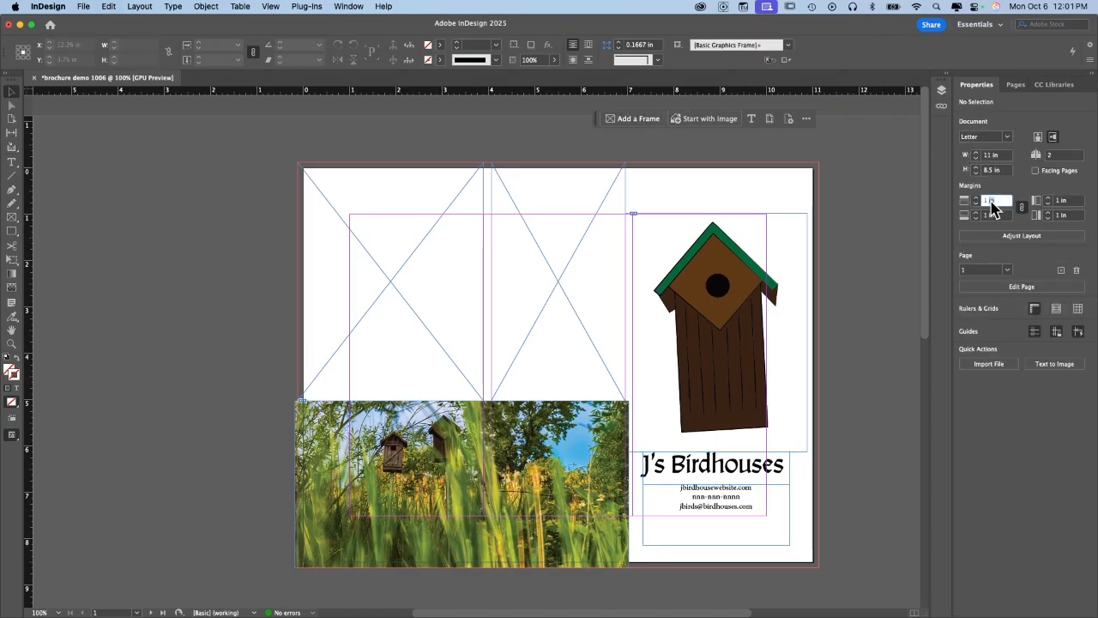
{"action": "type", "text": "0.75"}
{"action": "key", "text": "Return"}
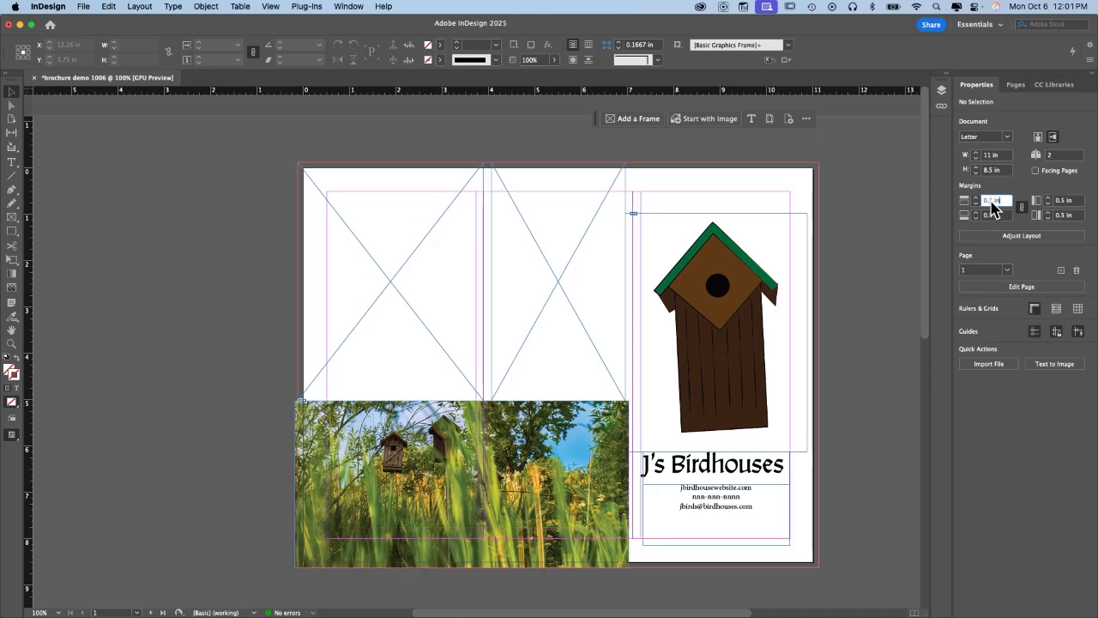
{"action": "type", "text": "0.25"}
{"action": "key", "text": "Return"}
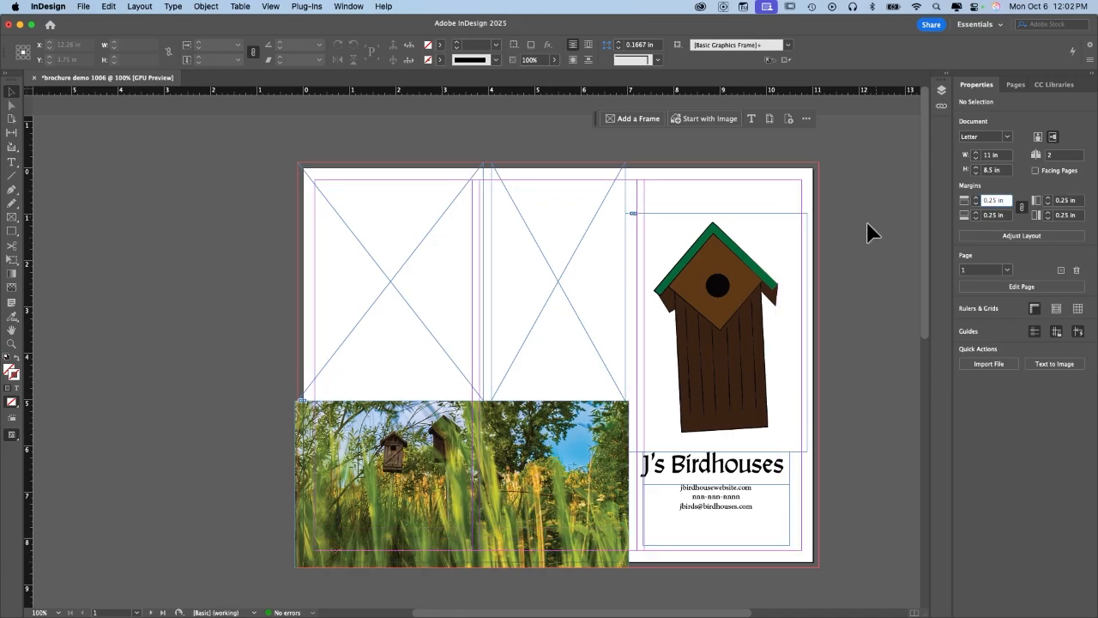
{"action": "scroll", "coordinate": [921, 244], "scroll_direction": "down", "scroll_amount": 10}
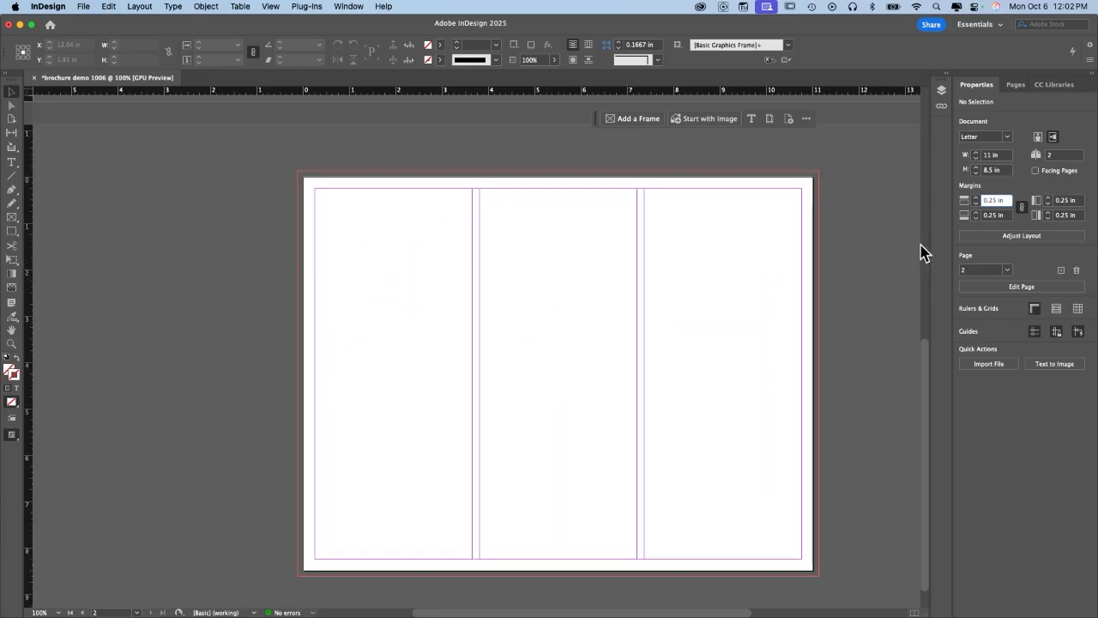
Resize the empty left and middle frames to fill their columns out to the margins.
{"action": "scroll", "coordinate": [854, 246], "scroll_direction": "up", "scroll_amount": 10}
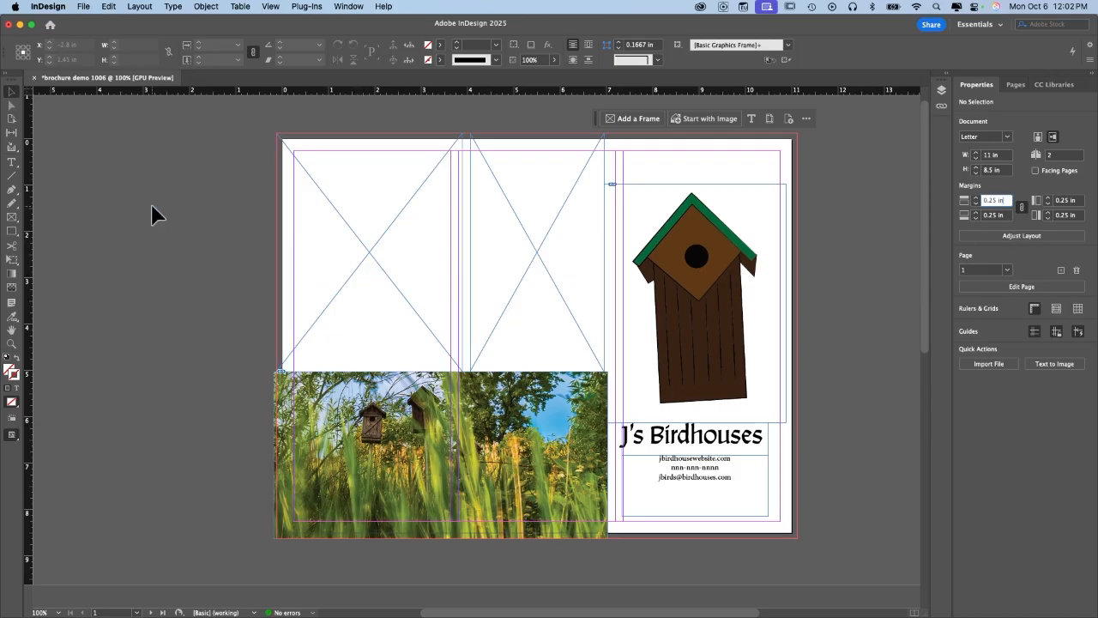
{"action": "left_click", "coordinate": [368, 252]}
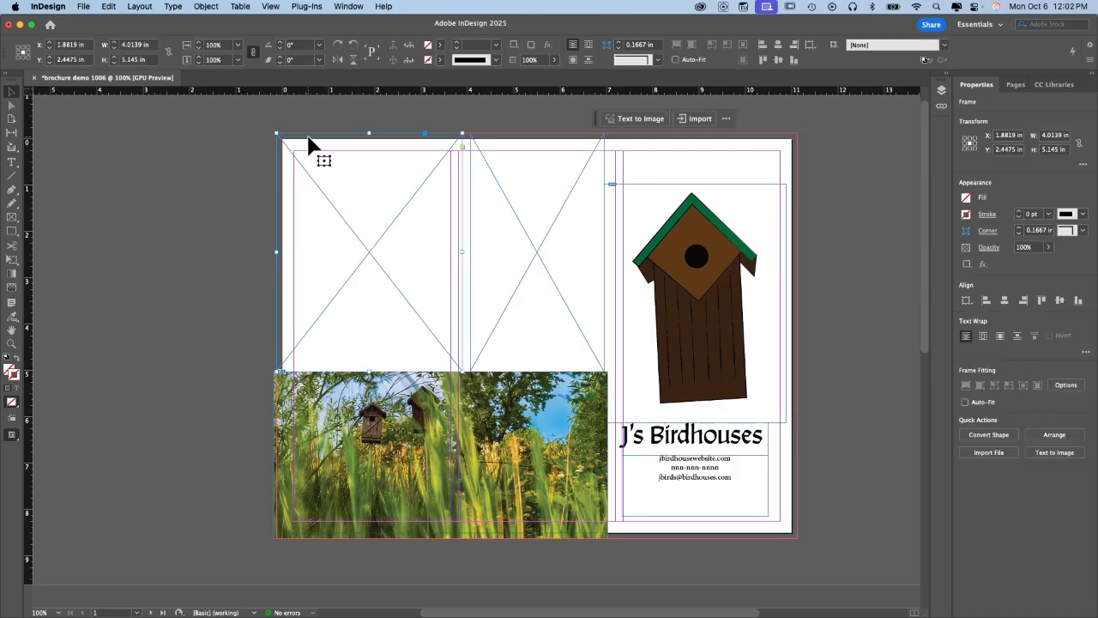
{"action": "left_click_drag", "start_coordinate": [277, 134], "coordinate": [294, 152]}
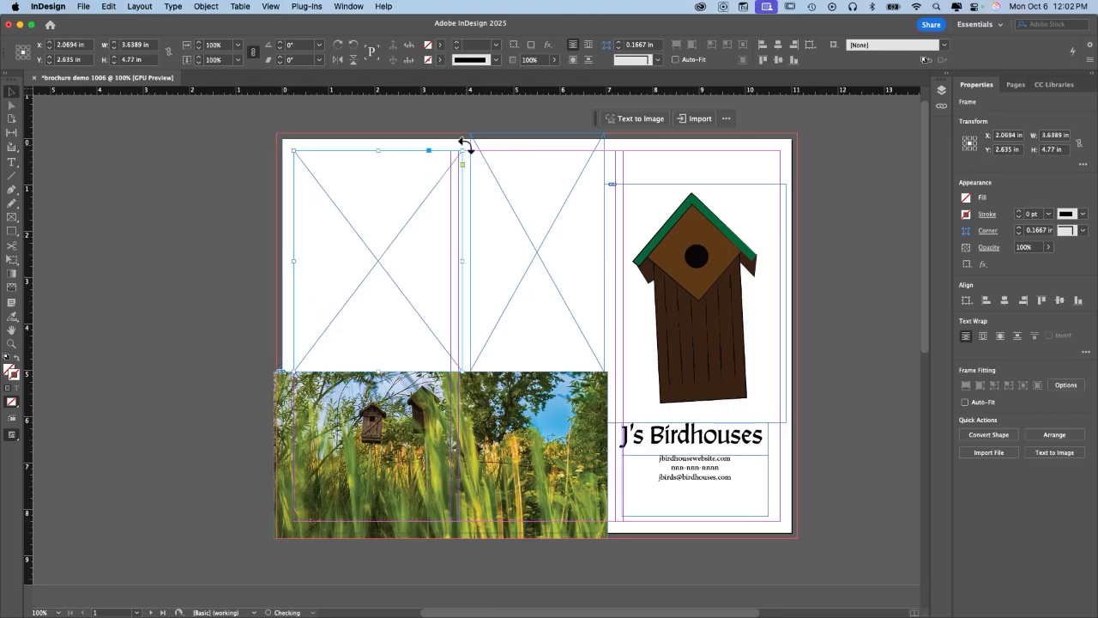
{"action": "mouse_move", "coordinate": [461, 151]}
{"action": "left_mouse_down"}
{"action": "mouse_move", "coordinate": [435, 156]}
{"action": "mouse_move", "coordinate": [450, 154]}
{"action": "left_mouse_up"}
{"action": "left_click", "coordinate": [508, 169]}
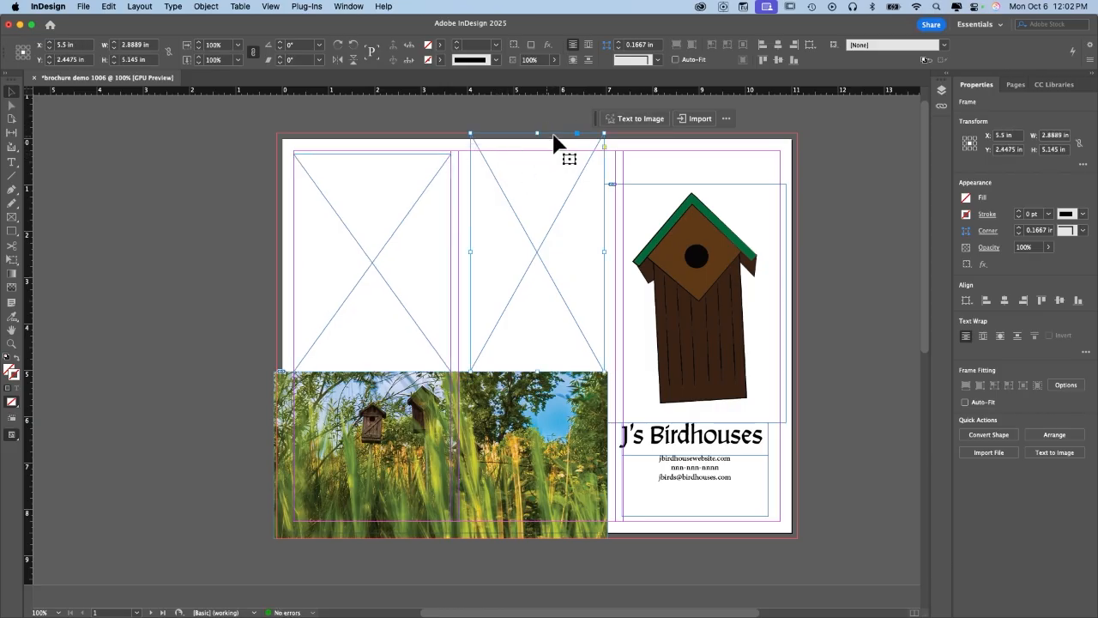
{"action": "left_click_drag", "start_coordinate": [537, 134], "coordinate": [532, 152]}
{"action": "mouse_move", "coordinate": [469, 260]}
{"action": "left_mouse_down"}
{"action": "mouse_move", "coordinate": [434, 257]}
{"action": "mouse_move", "coordinate": [458, 260]}
{"action": "left_mouse_up"}
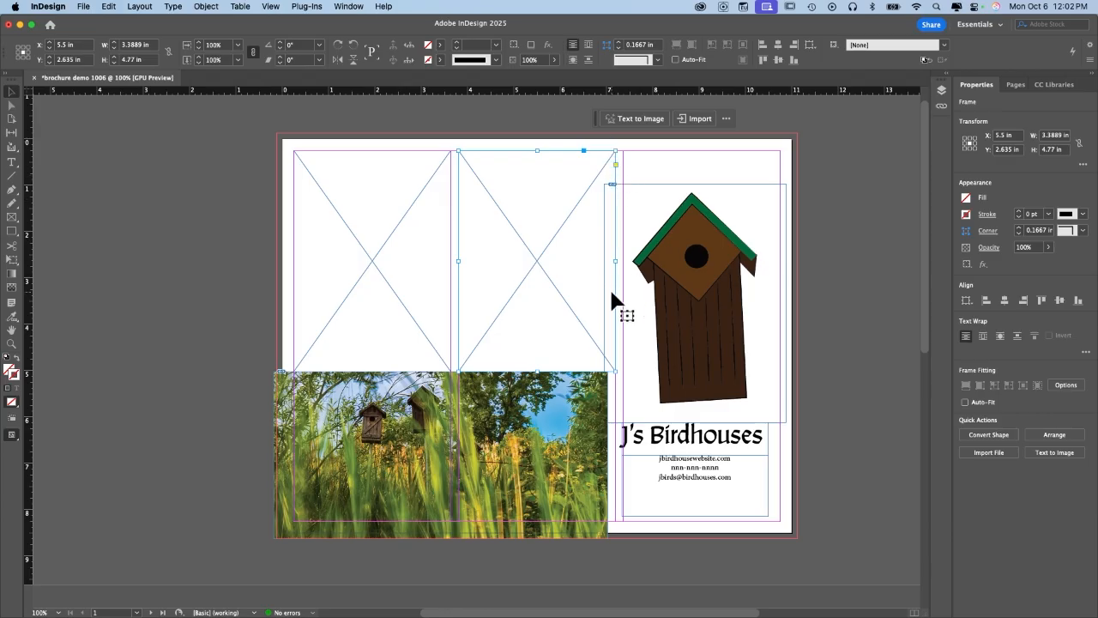
Narrow the birdhouse image frame from its left side to 3.5956 in.
{"action": "left_click", "coordinate": [726, 290]}
{"action": "left_click_drag", "start_coordinate": [602, 303], "coordinate": [615, 304]}
{"action": "left_click", "coordinate": [708, 439]}
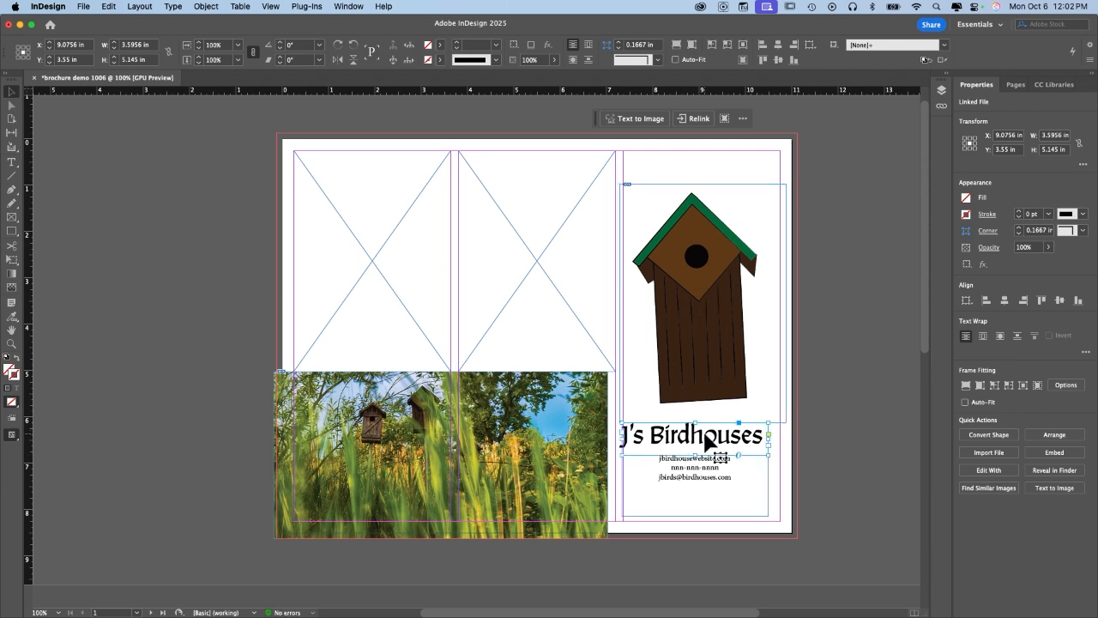
Move the title, contact text and birdhouse together slightly up and left.
{"action": "left_click", "coordinate": [708, 477], "text": "shift"}
{"action": "left_click", "coordinate": [702, 328], "text": "shift"}
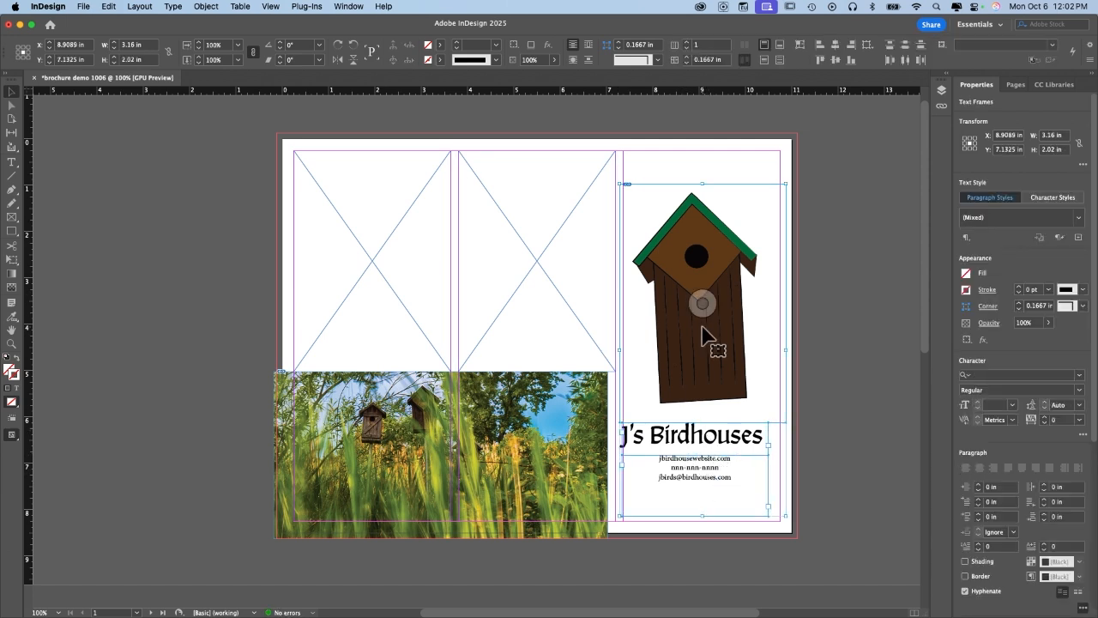
{"action": "left_click_drag", "start_coordinate": [701, 330], "coordinate": [711, 351]}
{"action": "left_click", "coordinate": [863, 298]}
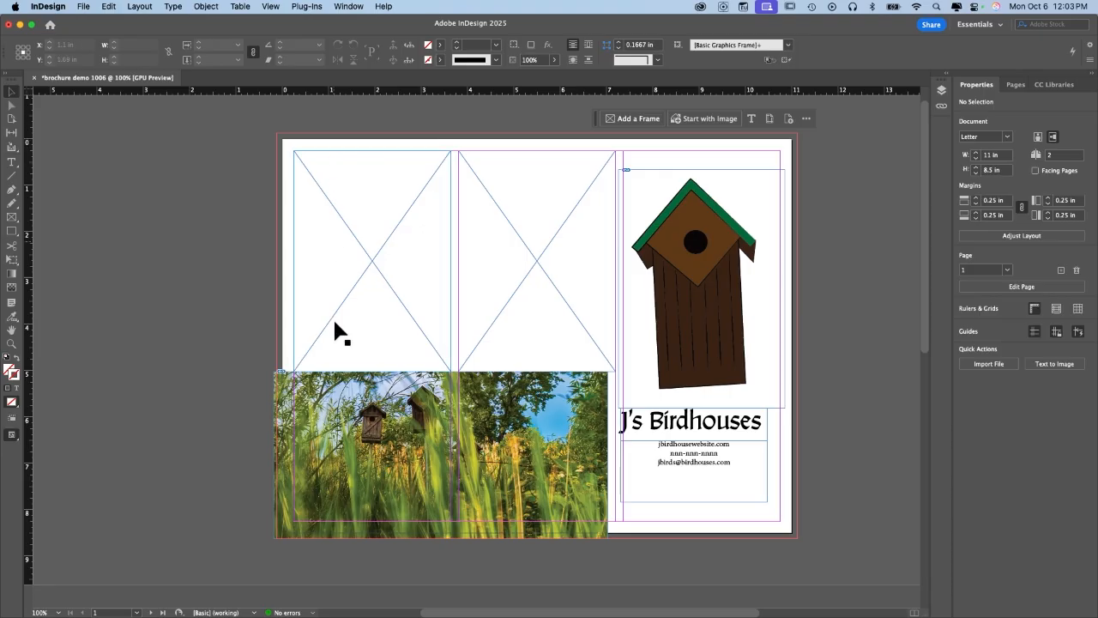
Shift the grass photo slightly right to the margin.
{"action": "left_click", "coordinate": [583, 451]}
{"action": "left_click_drag", "start_coordinate": [608, 454], "coordinate": [614, 455]}
{"action": "left_click", "coordinate": [810, 378]}
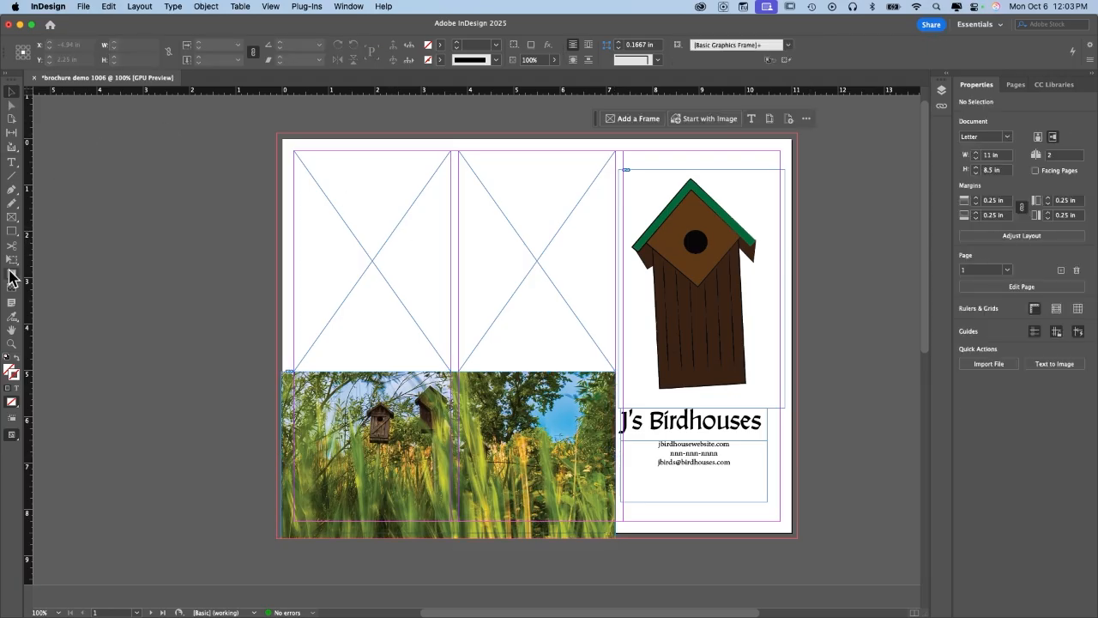
Draw text frames in the left and middle columns.
{"action": "left_click", "coordinate": [11, 163]}
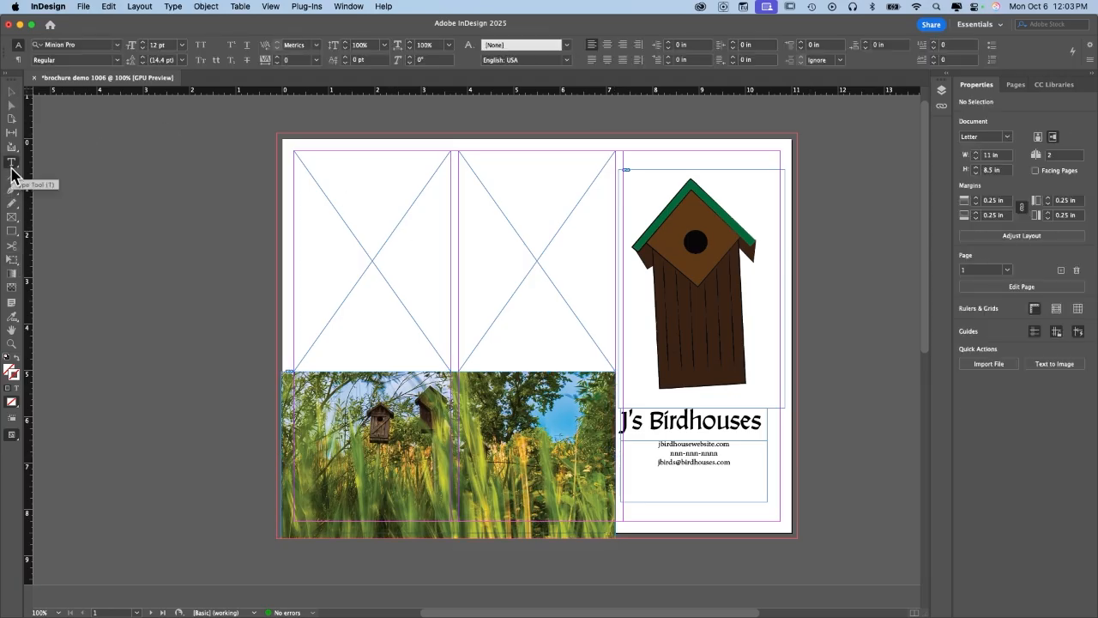
{"action": "left_click_drag", "start_coordinate": [294, 152], "coordinate": [452, 377]}
{"action": "left_click_drag", "start_coordinate": [458, 153], "coordinate": [611, 372]}
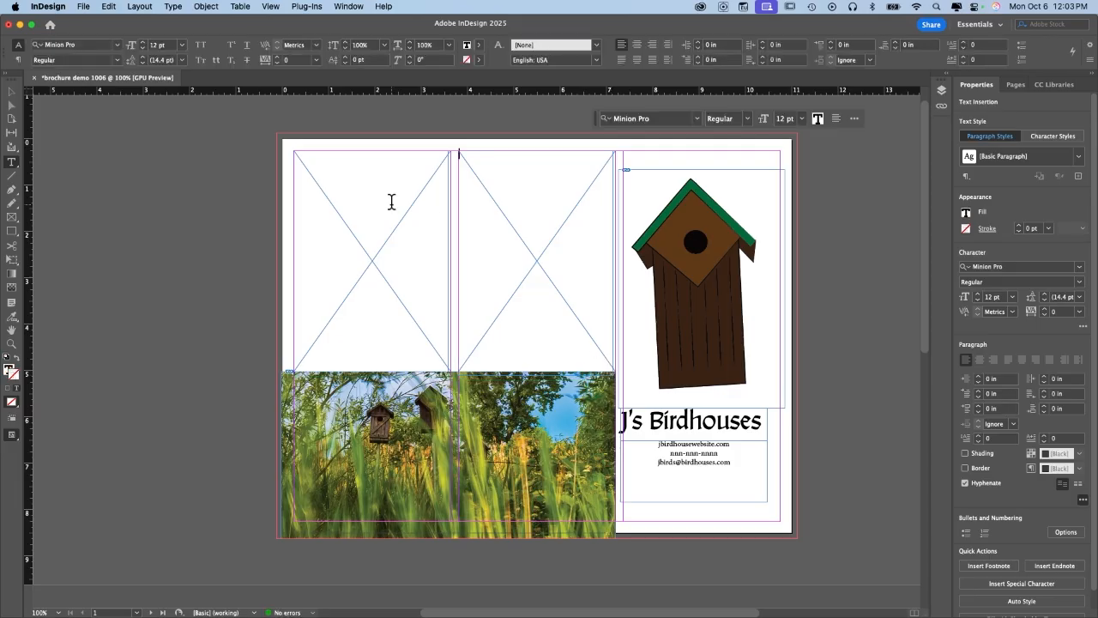
Thread the left text frame into the middle one.
{"action": "left_click", "coordinate": [13, 94]}
{"action": "left_click", "coordinate": [390, 329]}
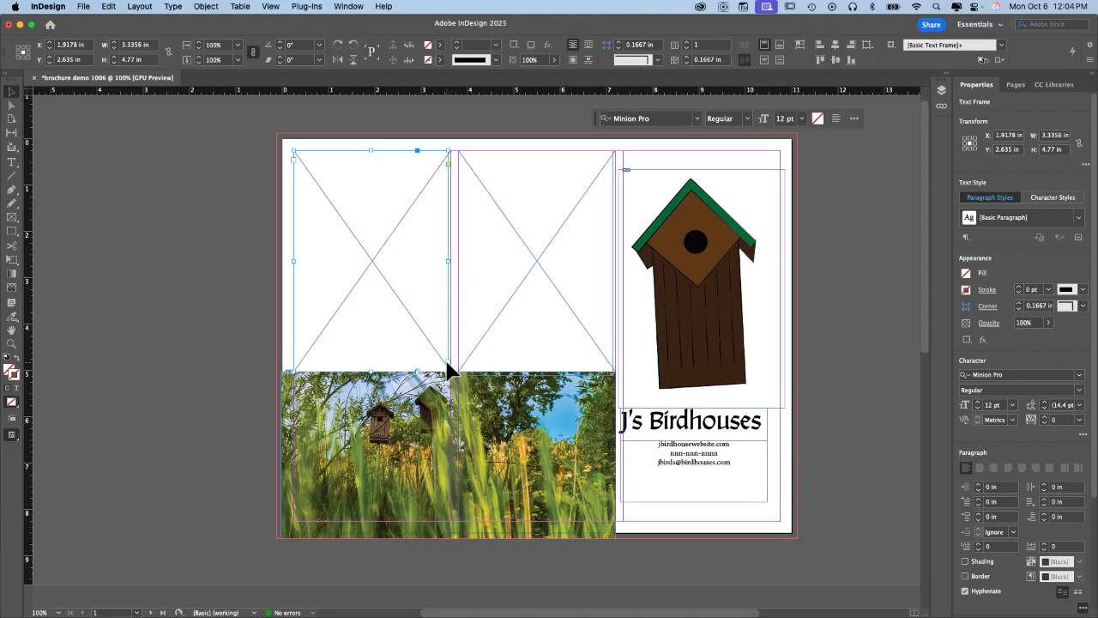
{"action": "left_click", "coordinate": [293, 163]}
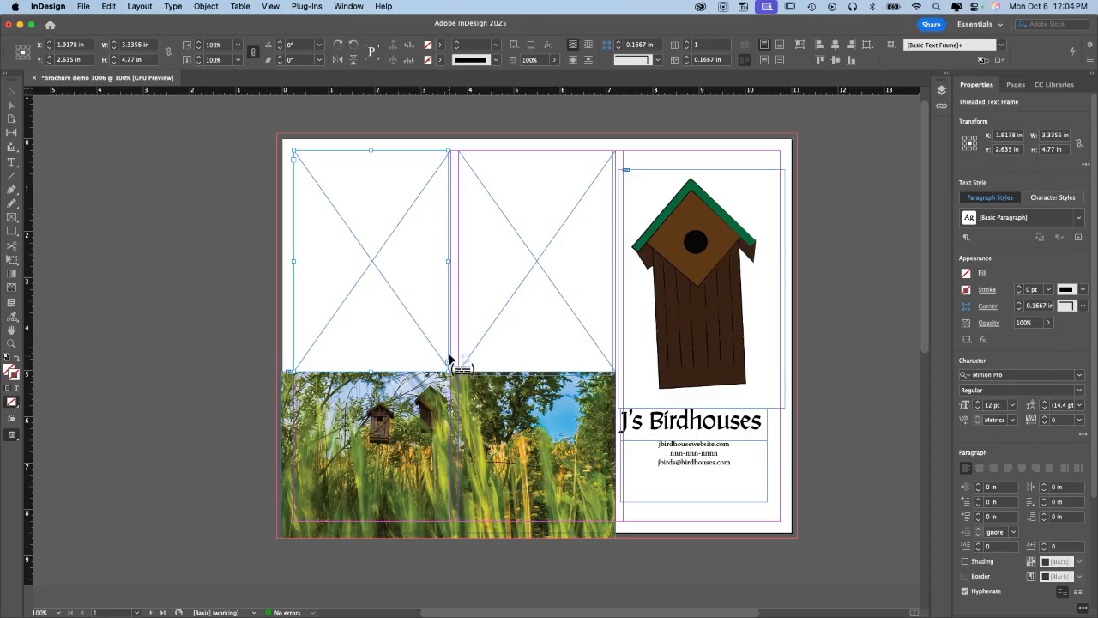
{"action": "left_click", "coordinate": [462, 159]}
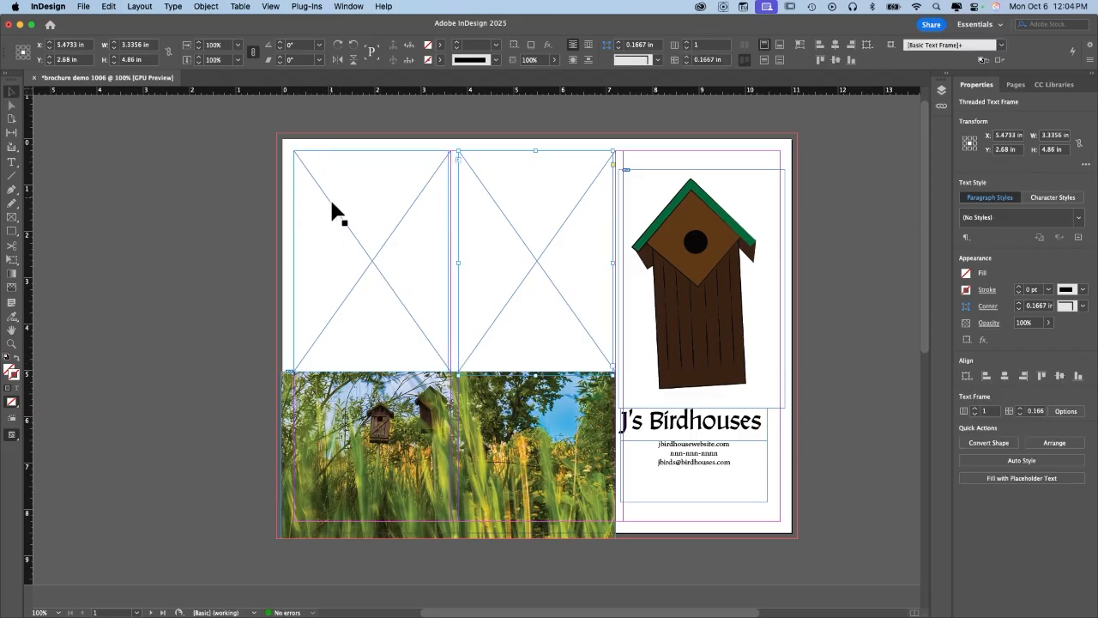
Flow placeholder text through the threaded left and middle frames, then drop the loaded text cursor.
{"action": "left_click", "coordinate": [387, 206]}
{"action": "right_click", "coordinate": [371, 197]}
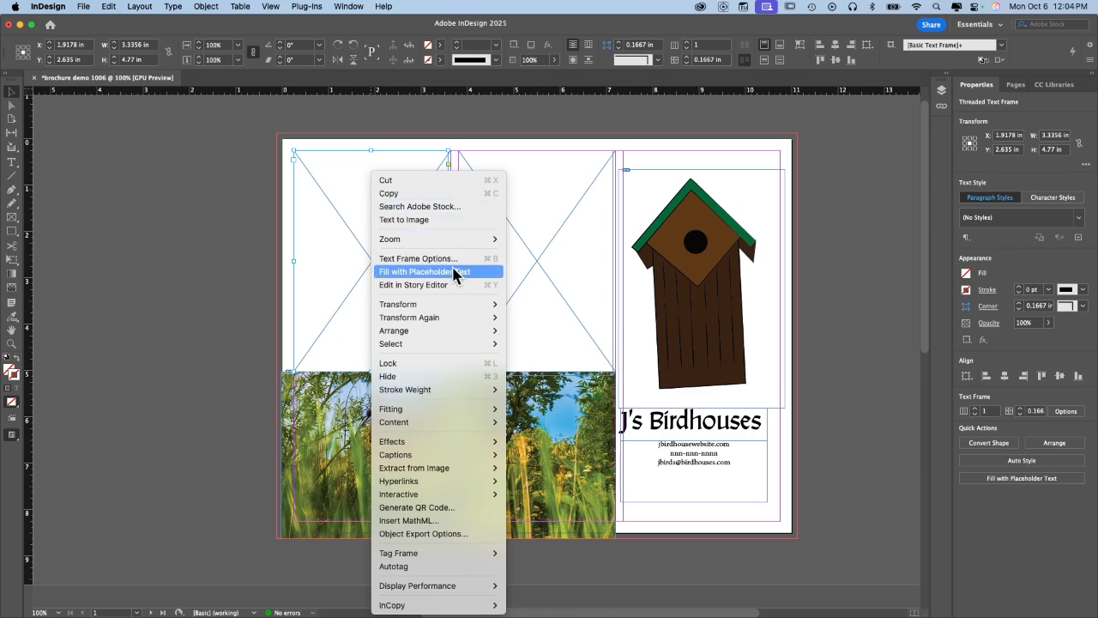
{"action": "left_click", "coordinate": [424, 271]}
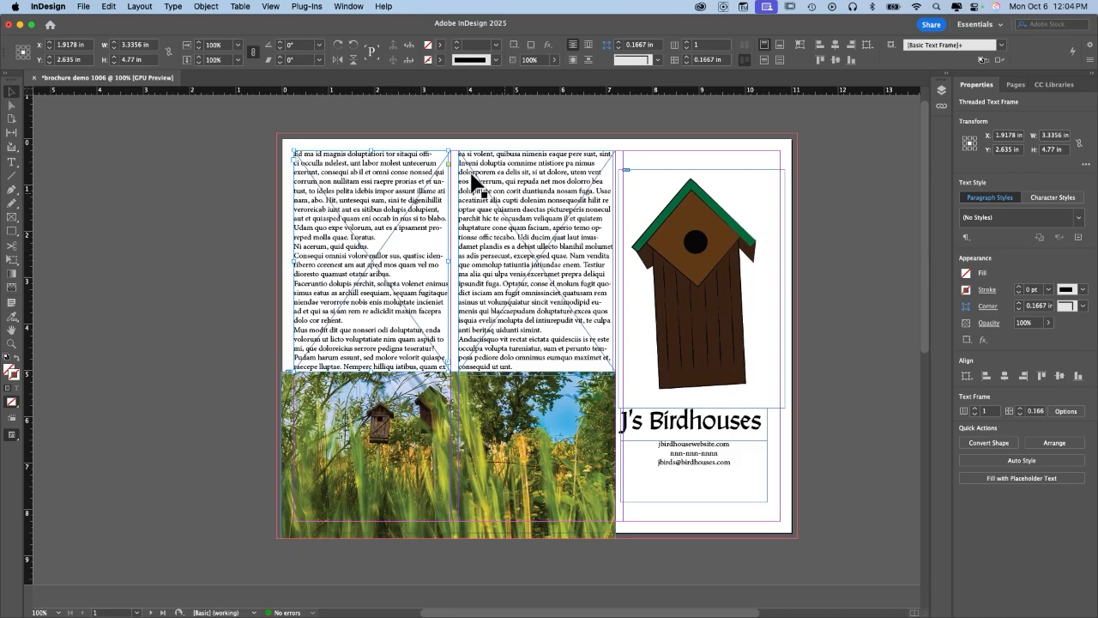
{"action": "left_click", "coordinate": [450, 361]}
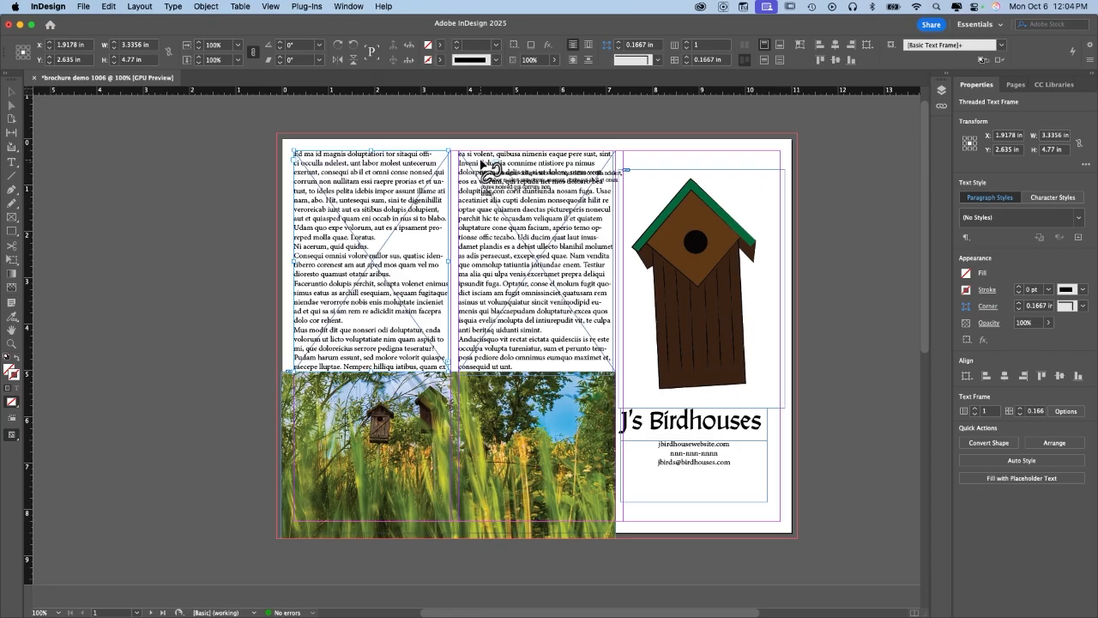
{"action": "key", "text": "Escape"}
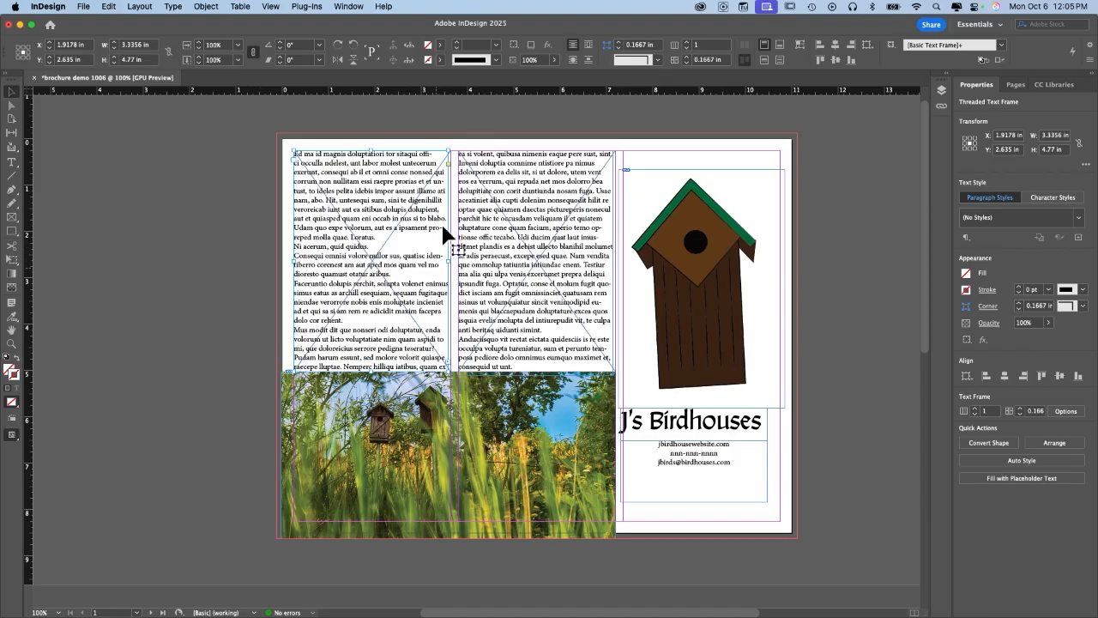
Turn on Show Text Threads to see how the two columns are linked.
{"action": "left_click", "coordinate": [273, 6]}
{"action": "mouse_move", "coordinate": [309, 283]}
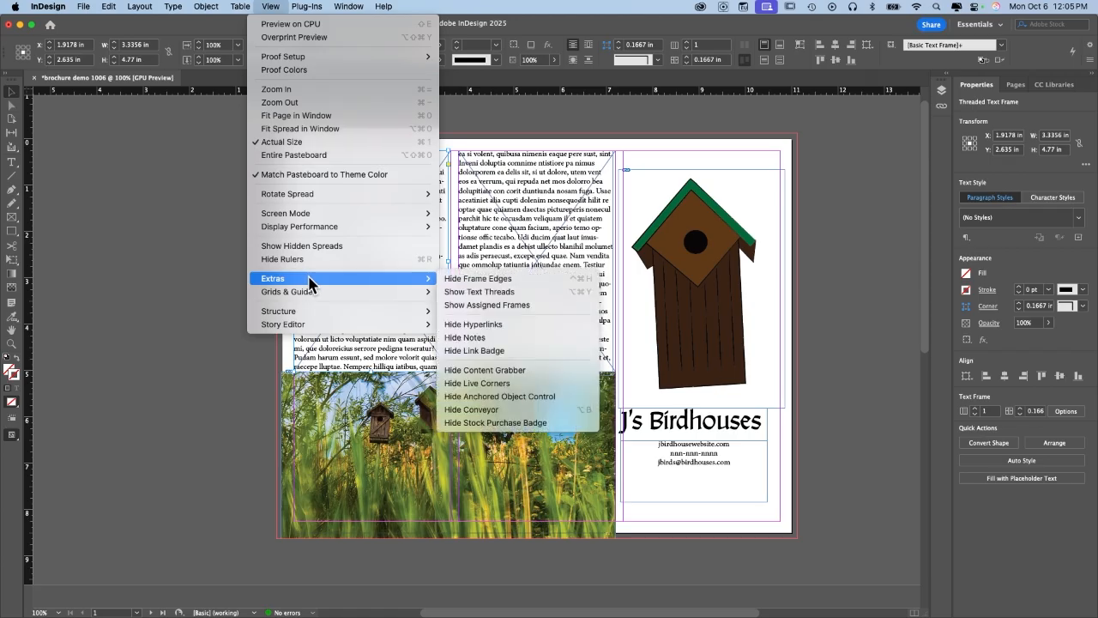
{"action": "left_click", "coordinate": [471, 293]}
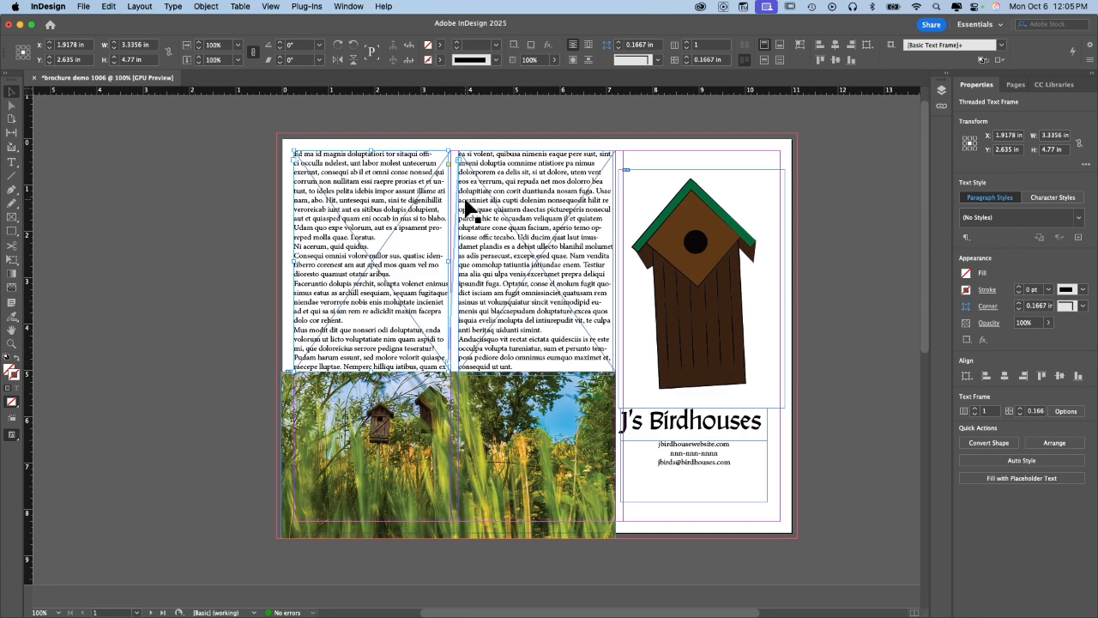
Hide the text threads again and scroll down to the blank page 2.
{"action": "left_click", "coordinate": [271, 7]}
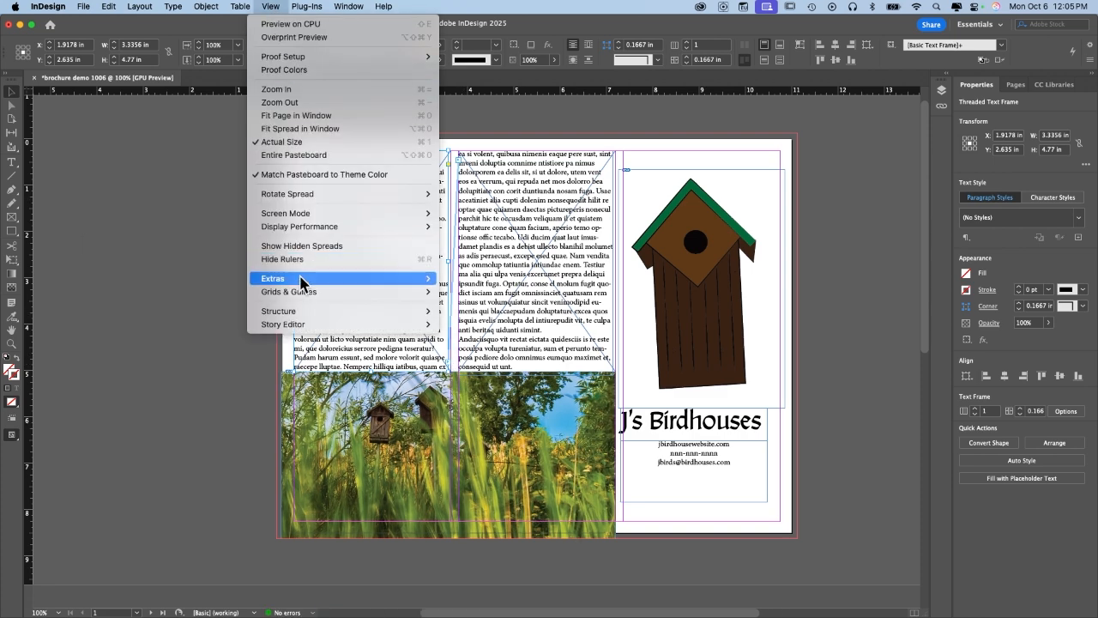
{"action": "mouse_move", "coordinate": [304, 281]}
{"action": "left_click", "coordinate": [515, 291]}
{"action": "scroll", "coordinate": [420, 262], "scroll_direction": "down", "scroll_amount": 1}
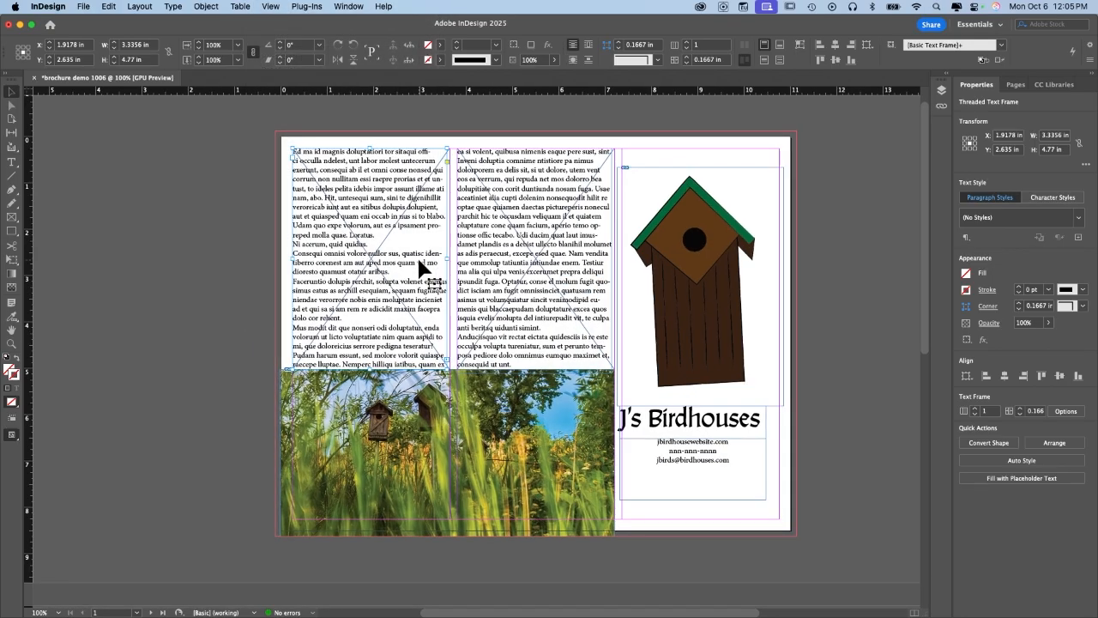
{"action": "scroll", "coordinate": [420, 268], "scroll_direction": "down", "scroll_amount": 10}
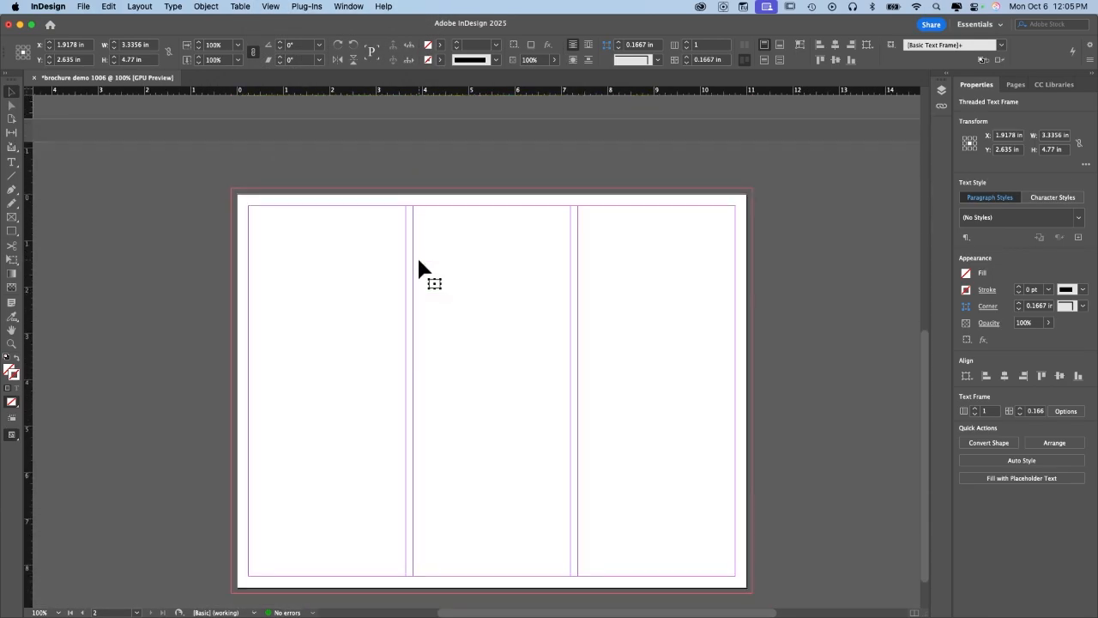
Draw text frames over the upper part of page 2's left and right columns, down to the guide.
{"action": "scroll", "coordinate": [428, 242], "scroll_direction": "up", "scroll_amount": 10}
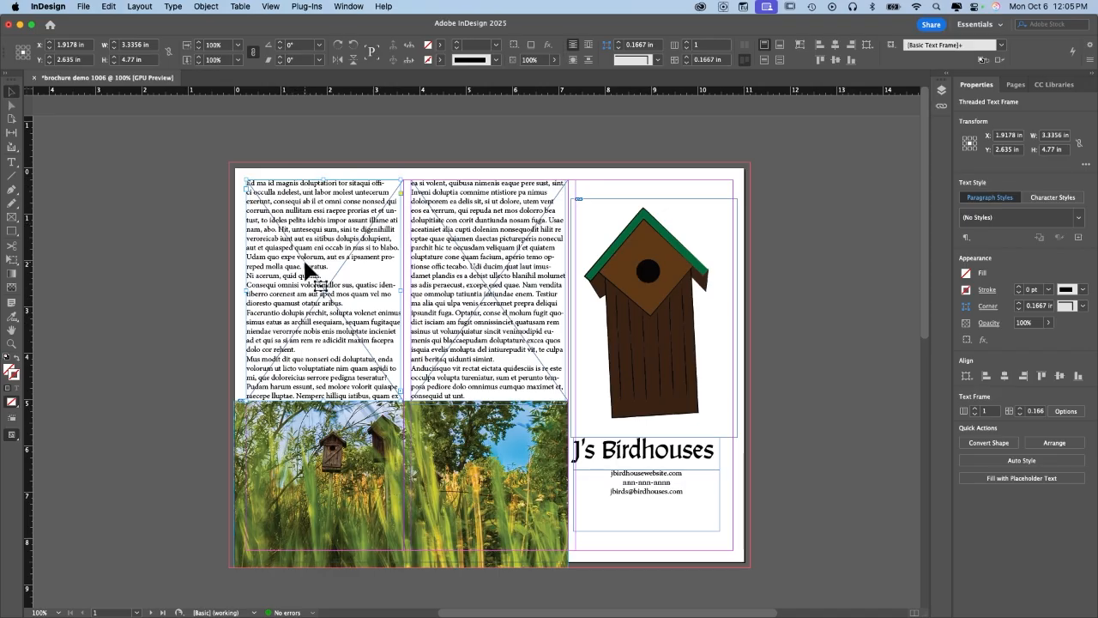
{"action": "scroll", "coordinate": [309, 275], "scroll_direction": "down", "scroll_amount": 10}
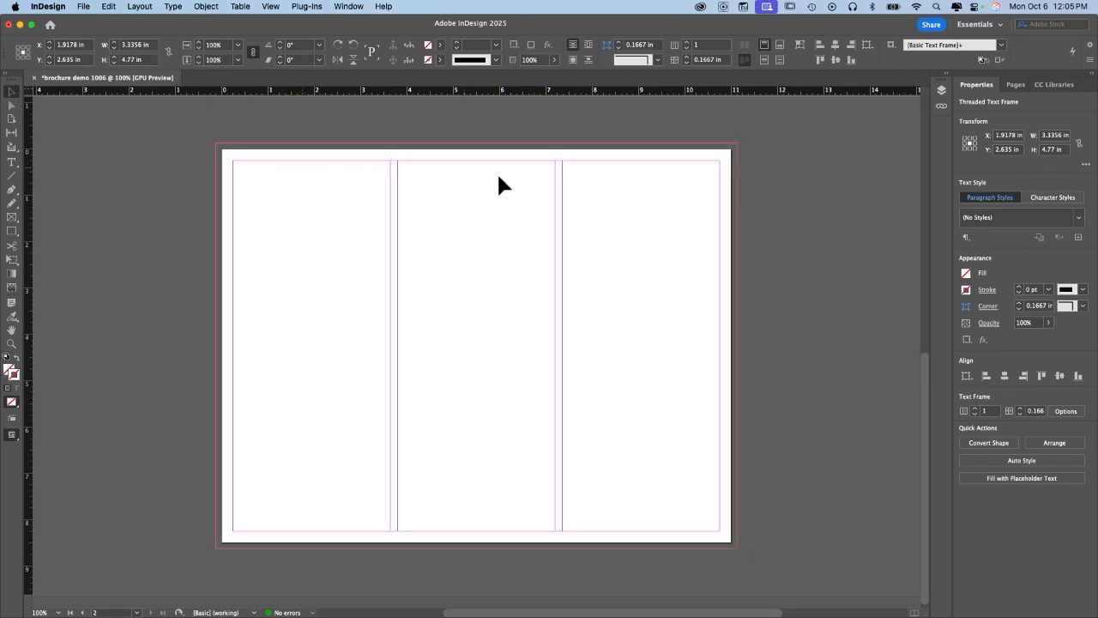
{"action": "left_click", "coordinate": [12, 162]}
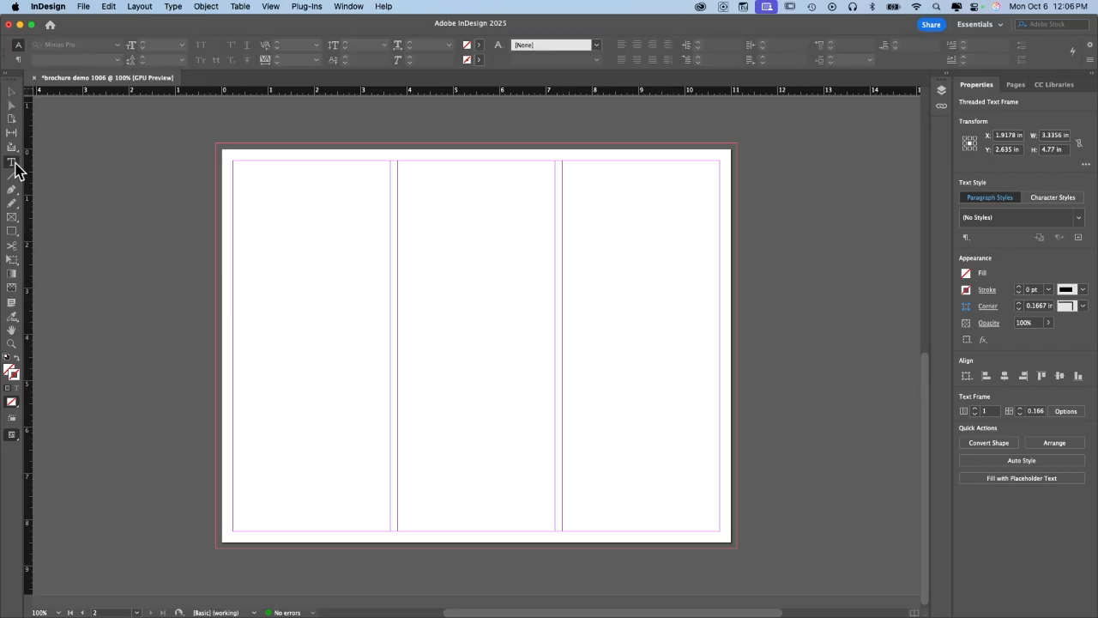
{"action": "left_click_drag", "start_coordinate": [234, 162], "coordinate": [554, 422]}
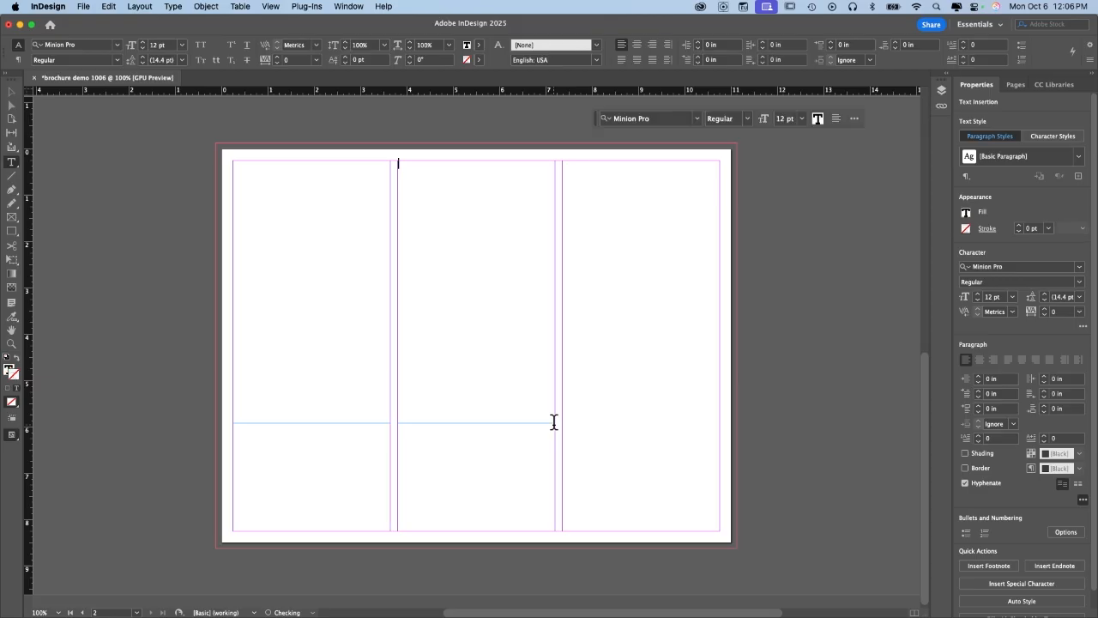
{"action": "left_click_drag", "start_coordinate": [563, 161], "coordinate": [719, 421]}
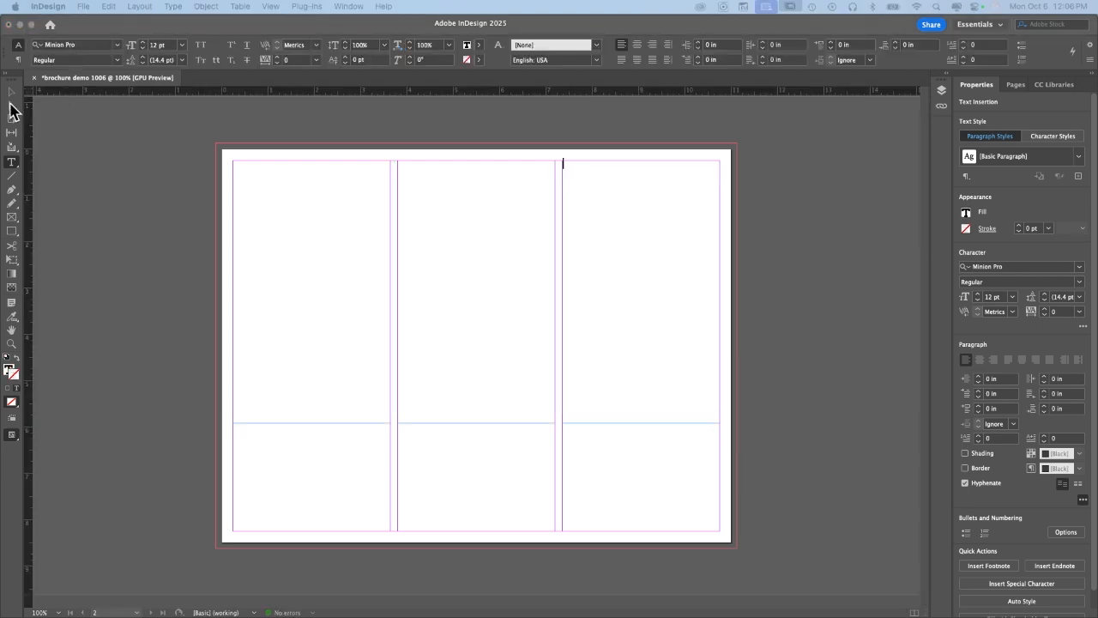
Select the left column's text frame.
{"action": "left_click", "coordinate": [11, 92]}
{"action": "left_click", "coordinate": [378, 274]}
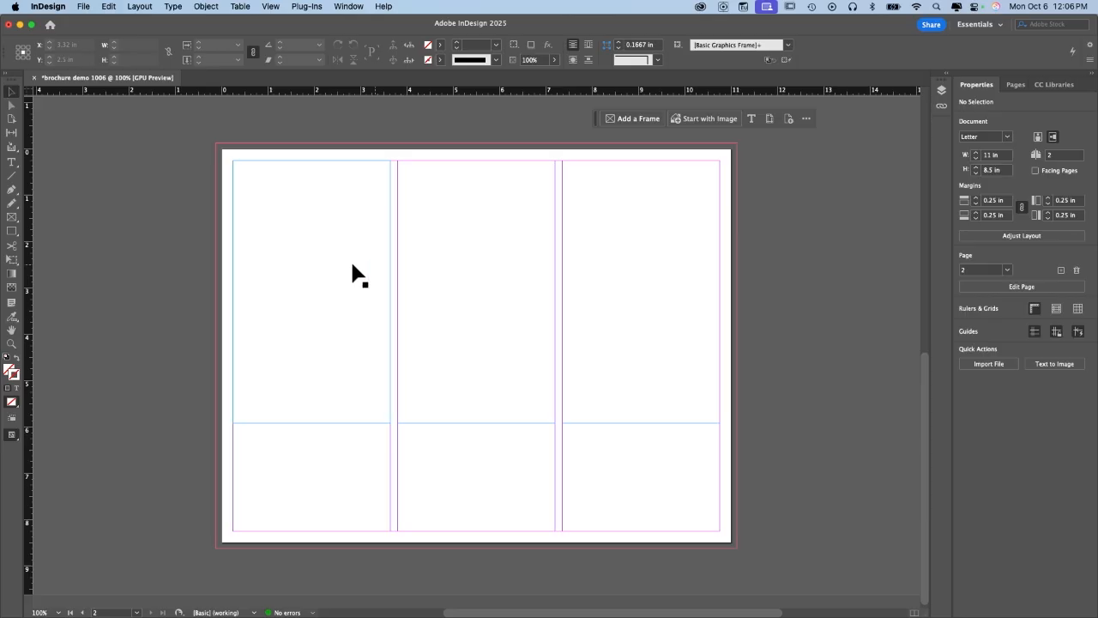
{"action": "left_click", "coordinate": [337, 268]}
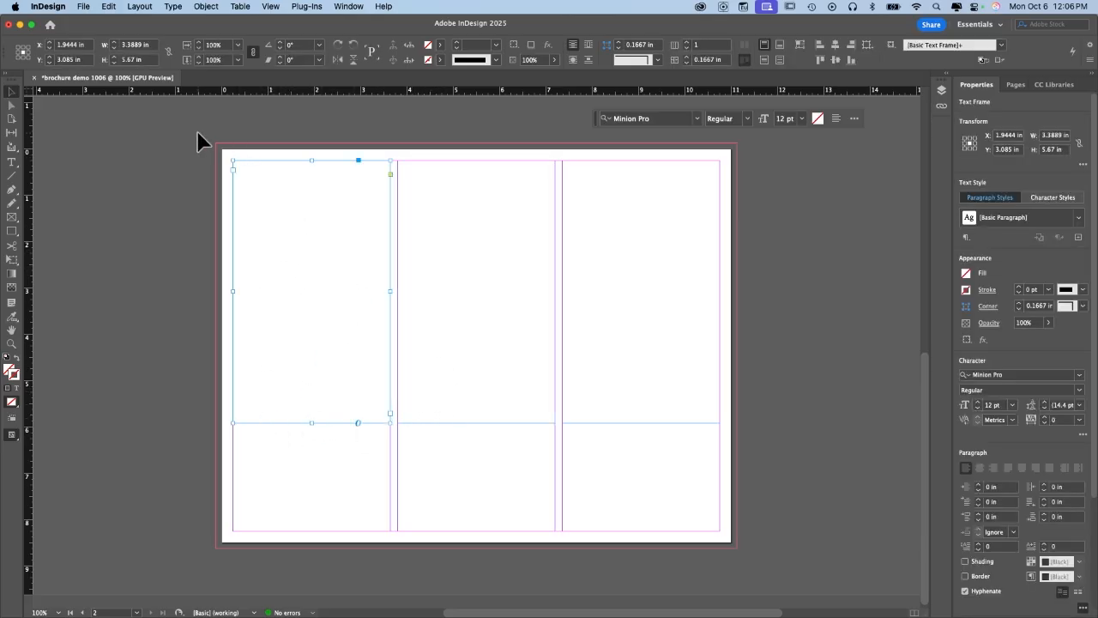
Thread the left frame into the middle column, and the middle frame into the right column.
{"action": "left_click", "coordinate": [390, 413]}
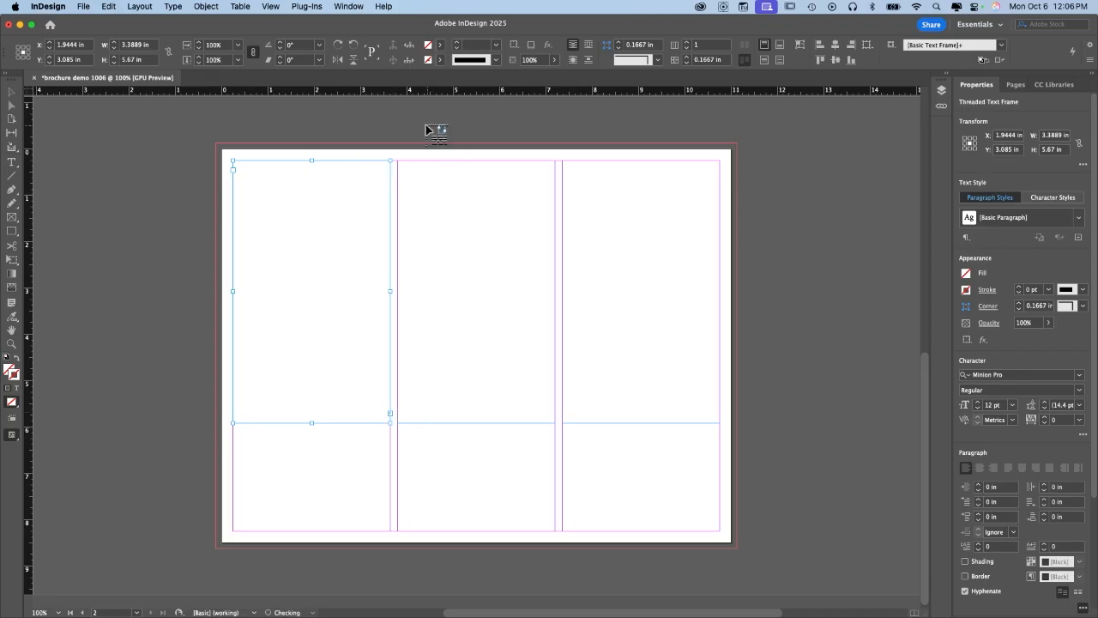
{"action": "left_click", "coordinate": [401, 165]}
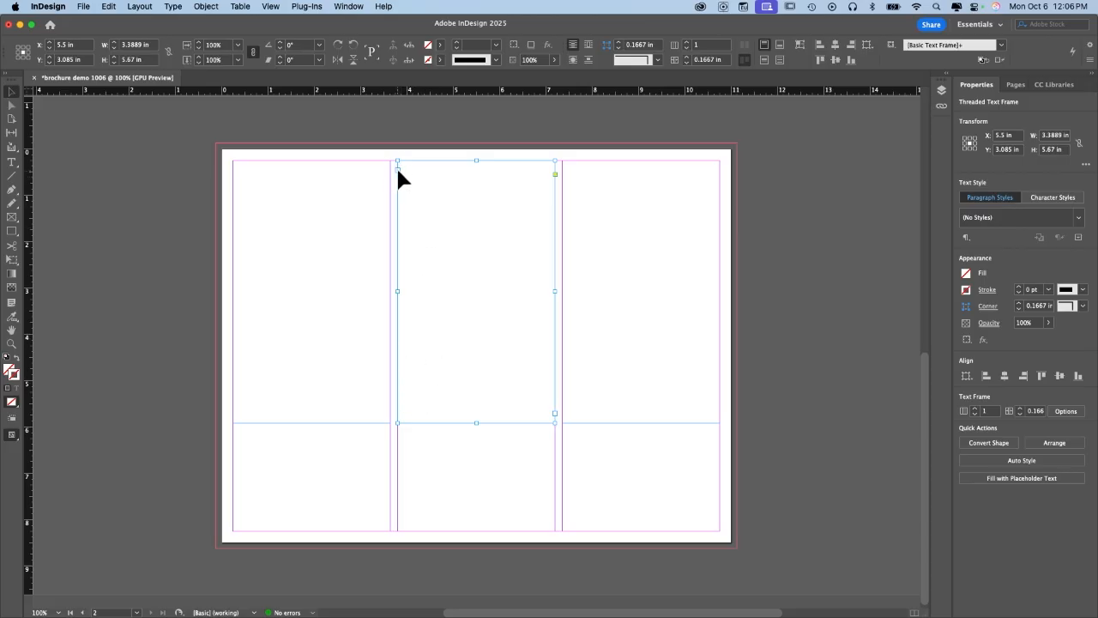
{"action": "left_click", "coordinate": [555, 413]}
{"action": "left_click", "coordinate": [571, 177]}
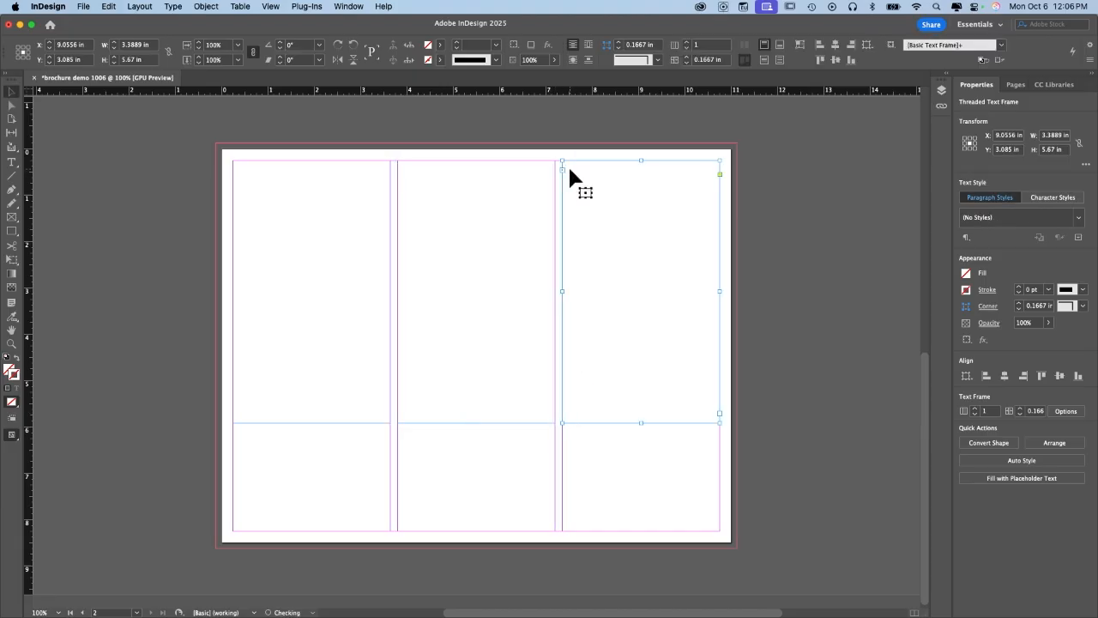
Show the text thread lines between the linked frames.
{"action": "left_click", "coordinate": [273, 6]}
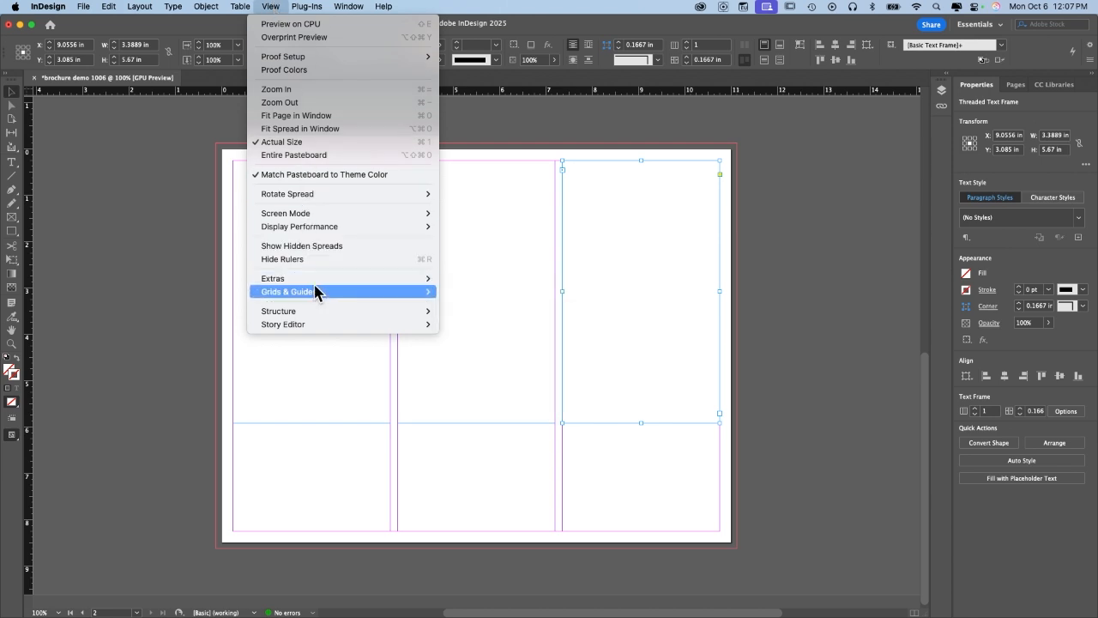
{"action": "mouse_move", "coordinate": [314, 285]}
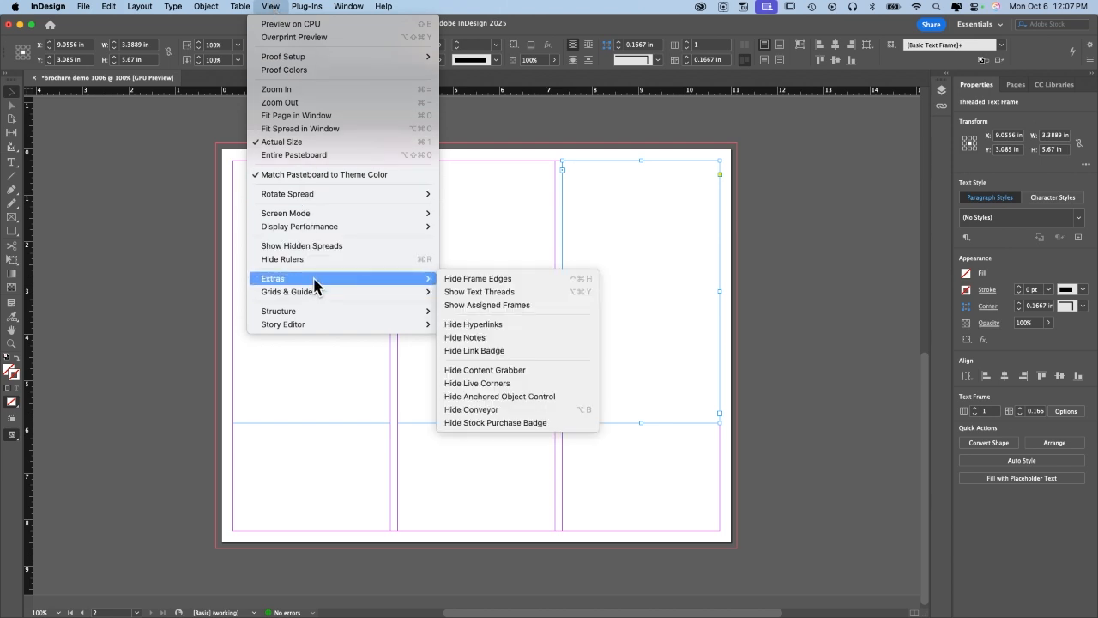
{"action": "left_click", "coordinate": [464, 291]}
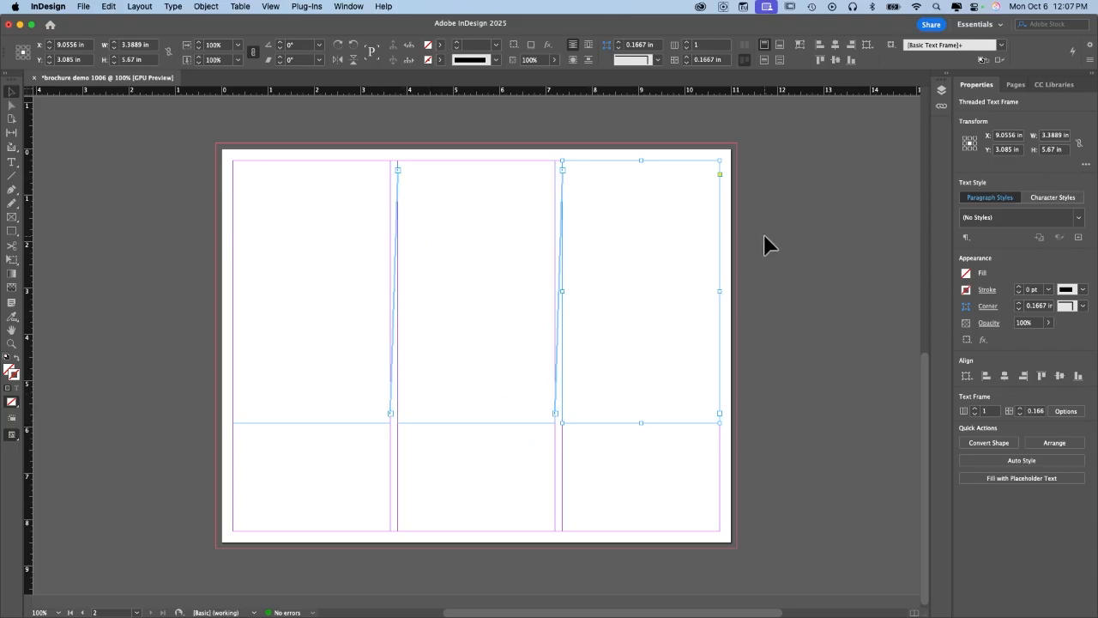
Fill page 2's three threaded columns with placeholder text, then switch to the browser with Adobe Stock.
{"action": "left_click", "coordinate": [298, 250]}
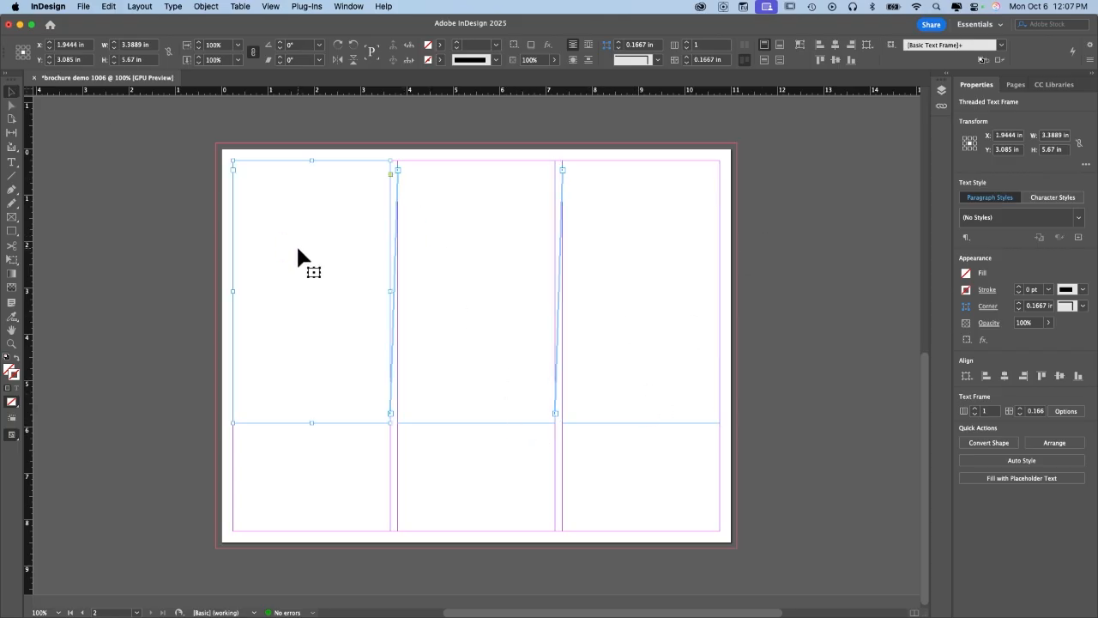
{"action": "right_click", "coordinate": [298, 251]}
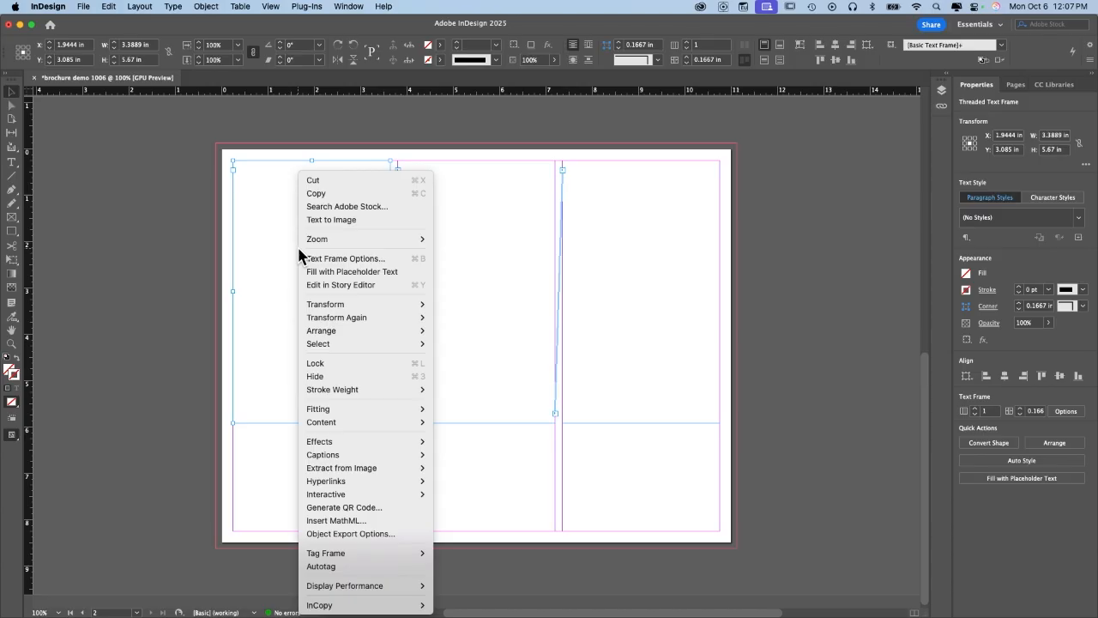
{"action": "left_click", "coordinate": [340, 273]}
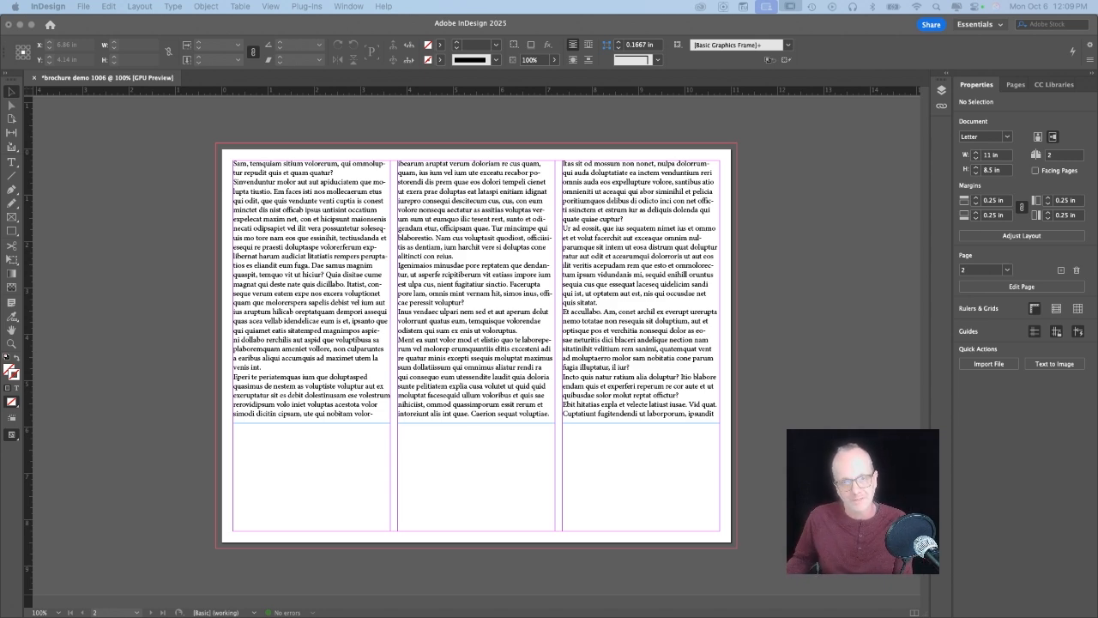
{"action": "key", "text": "ctrl+Right"}
{"action": "key", "text": "ctrl+Right"}
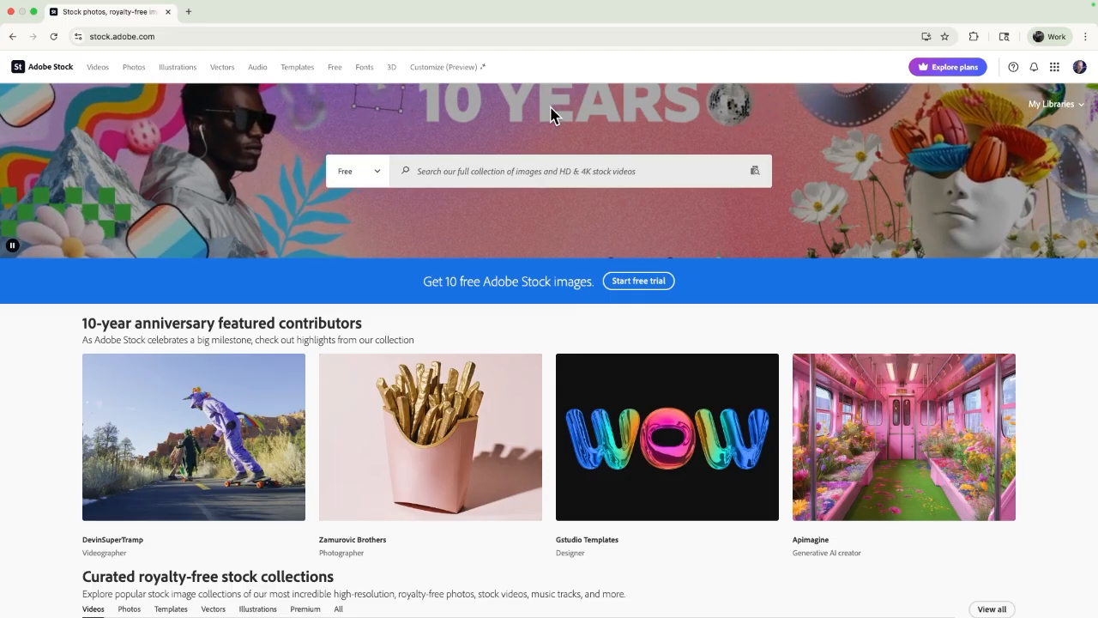
Search Adobe Stock's Free assets for 'birds'.
{"action": "left_click", "coordinate": [357, 178]}
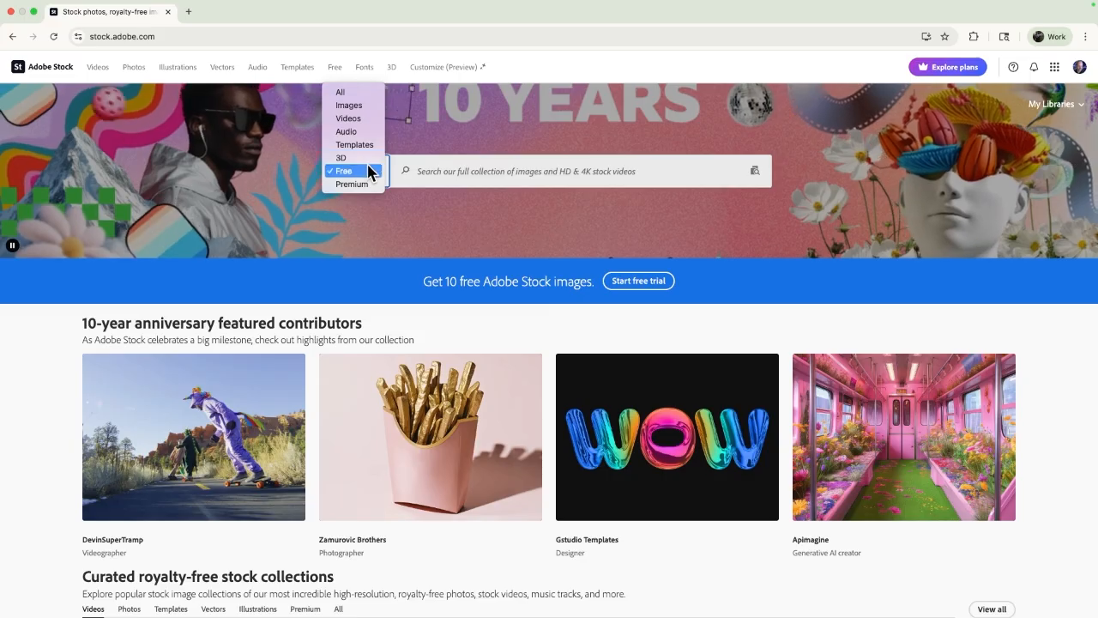
{"action": "left_click", "coordinate": [345, 171]}
{"action": "left_click", "coordinate": [428, 166]}
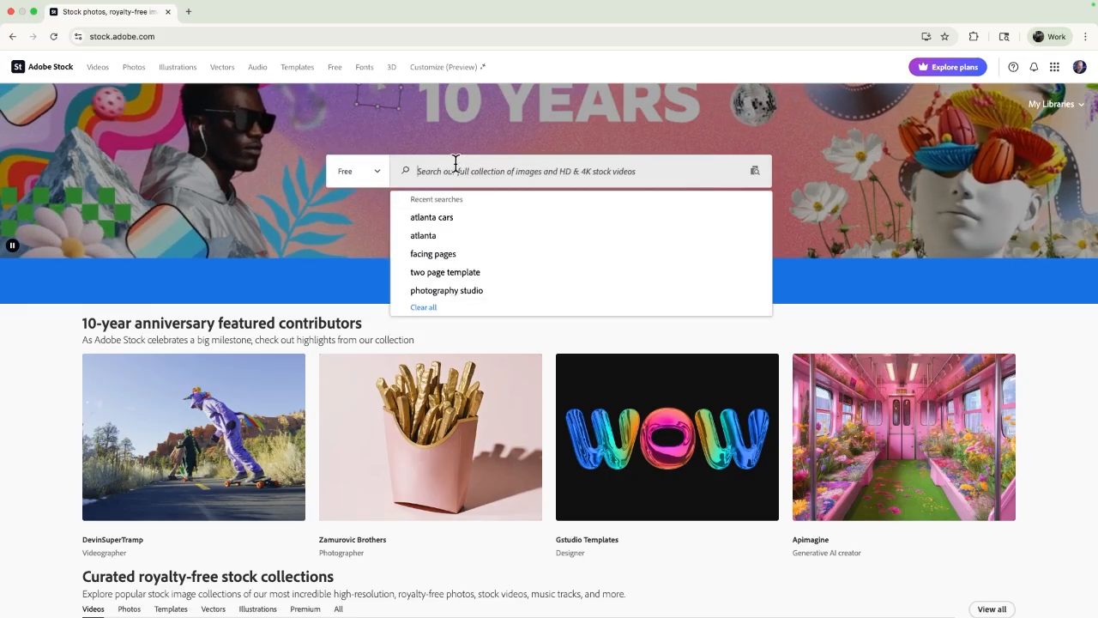
{"action": "type", "text": "birds"}
{"action": "key", "text": "Return"}
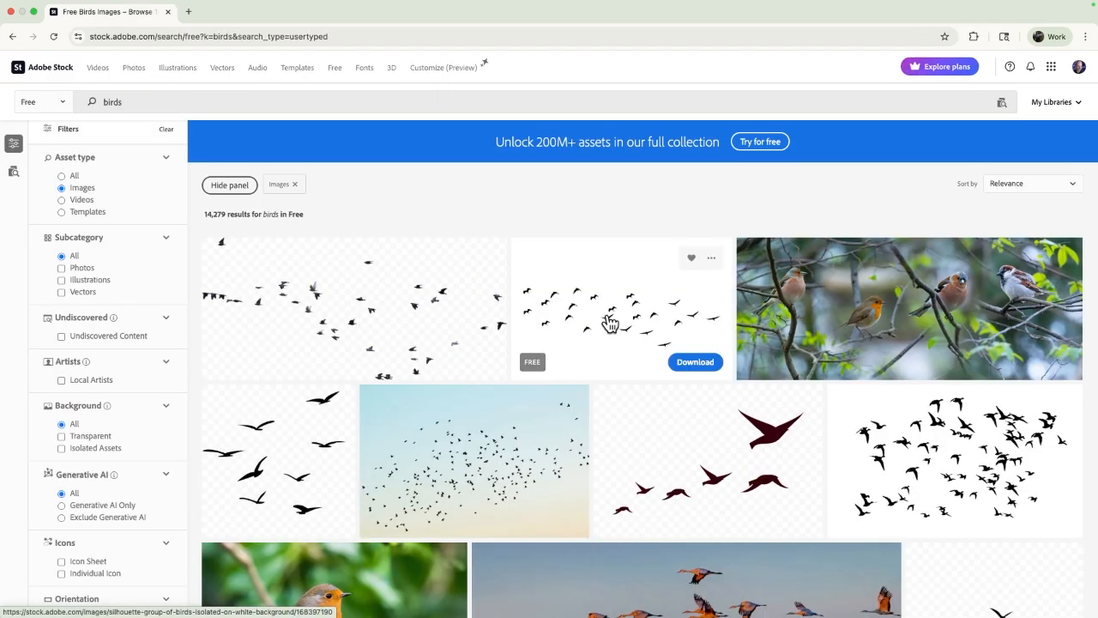
Download the lovebirds and kingfisher photos.
{"action": "scroll", "coordinate": [605, 321], "scroll_direction": "down", "scroll_amount": 5}
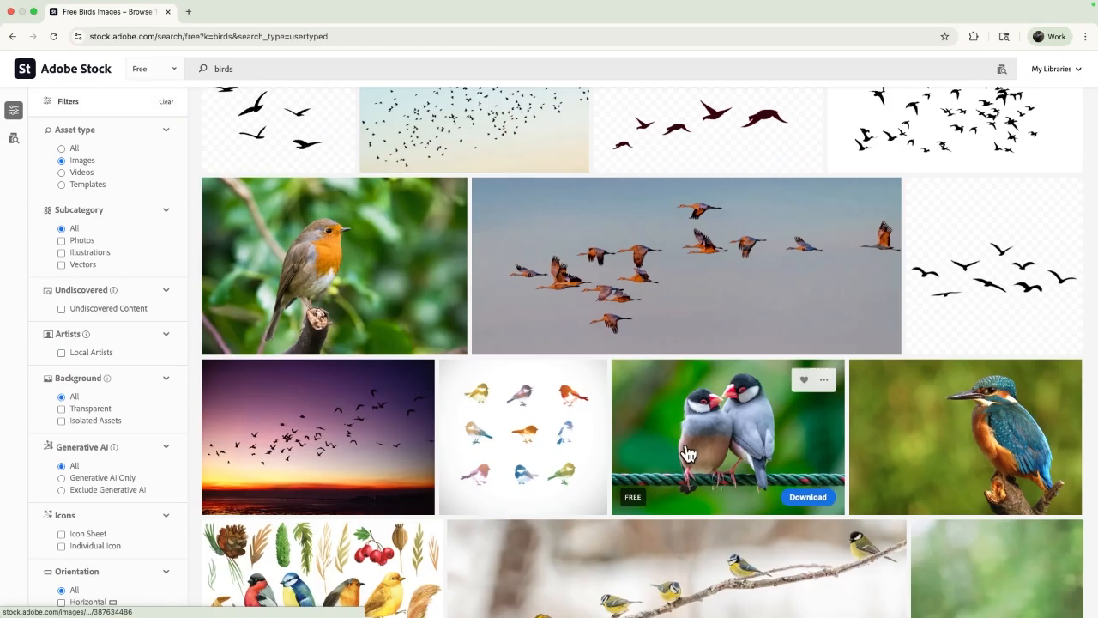
{"action": "left_click", "coordinate": [798, 501]}
{"action": "mouse_move", "coordinate": [1004, 476]}
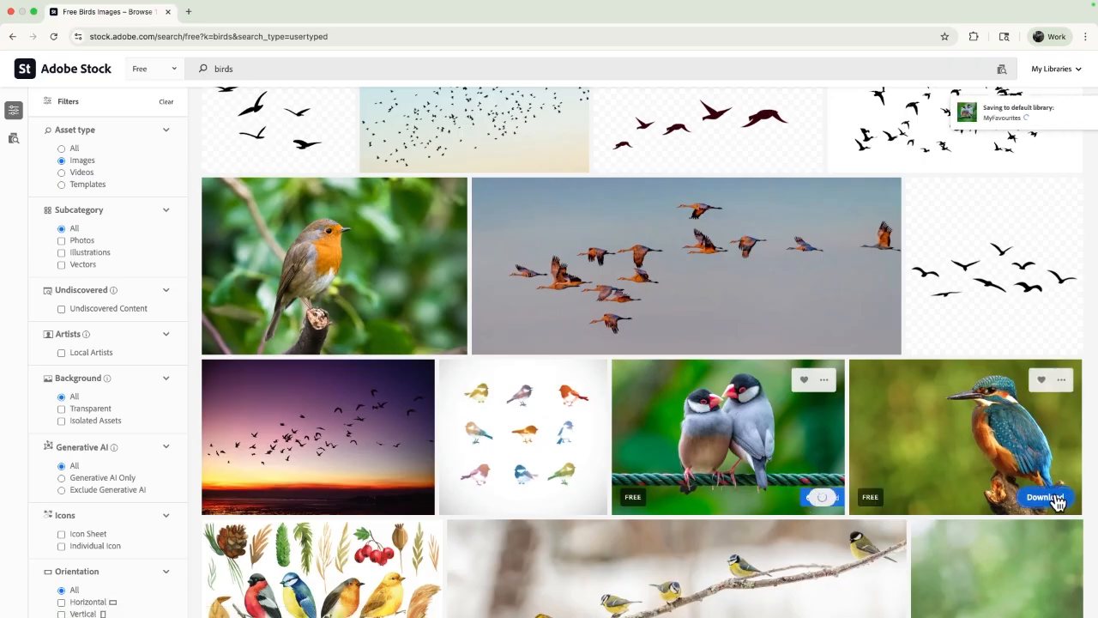
{"action": "left_click", "coordinate": [1024, 506]}
{"action": "mouse_move", "coordinate": [392, 269]}
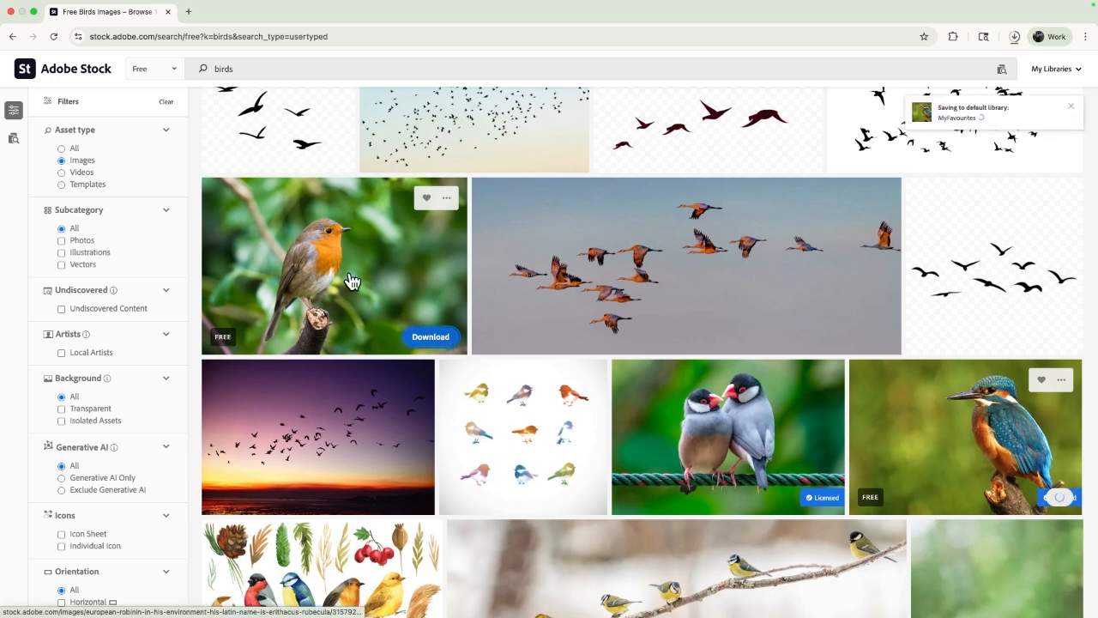
Download the flying-birds silhouette as a PNG and return to InDesign.
{"action": "scroll", "coordinate": [351, 283], "scroll_direction": "down", "scroll_amount": 6}
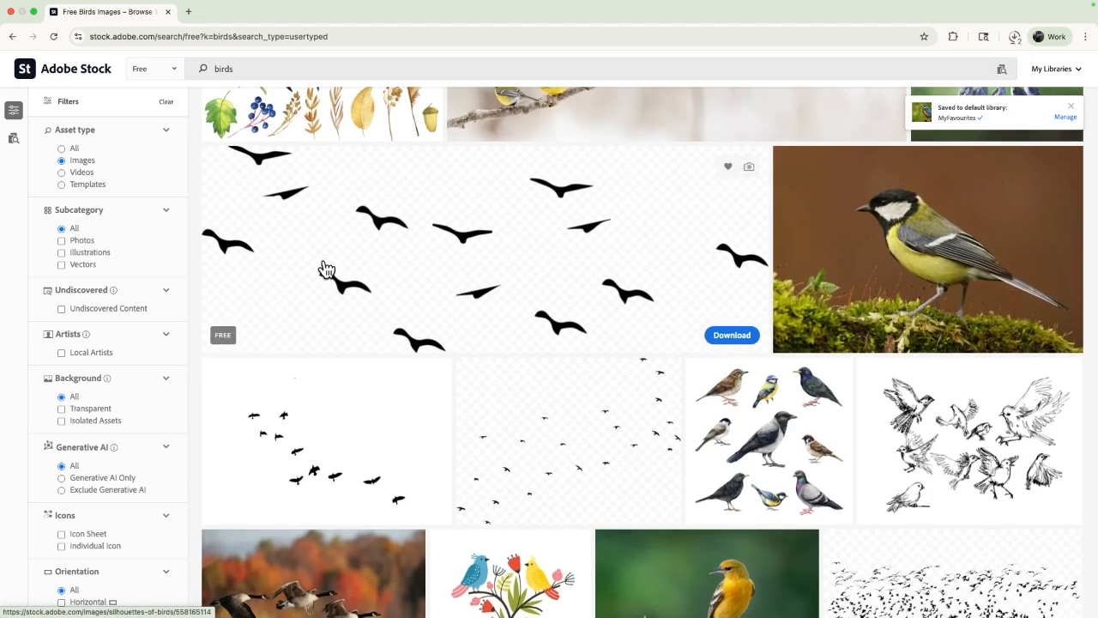
{"action": "left_click", "coordinate": [727, 337]}
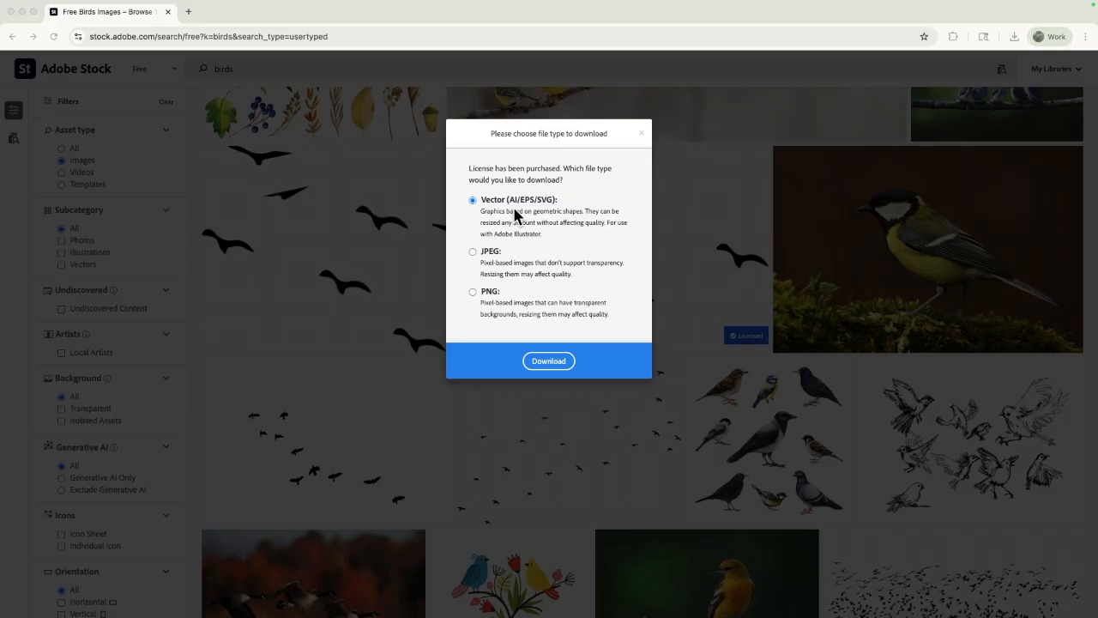
{"action": "left_click", "coordinate": [472, 291]}
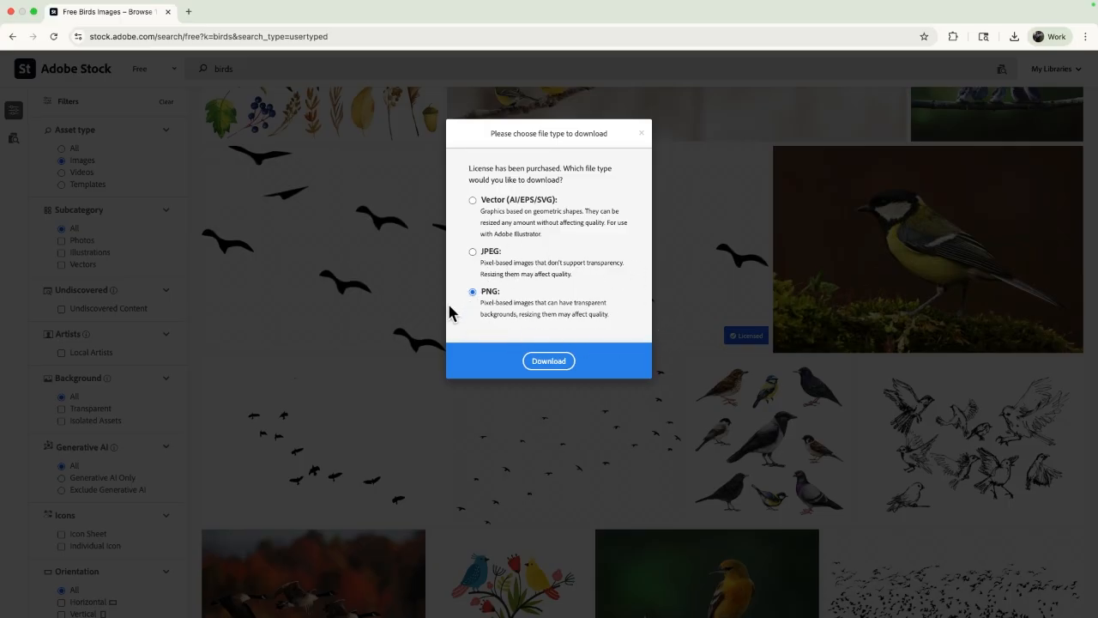
{"action": "left_click", "coordinate": [559, 367]}
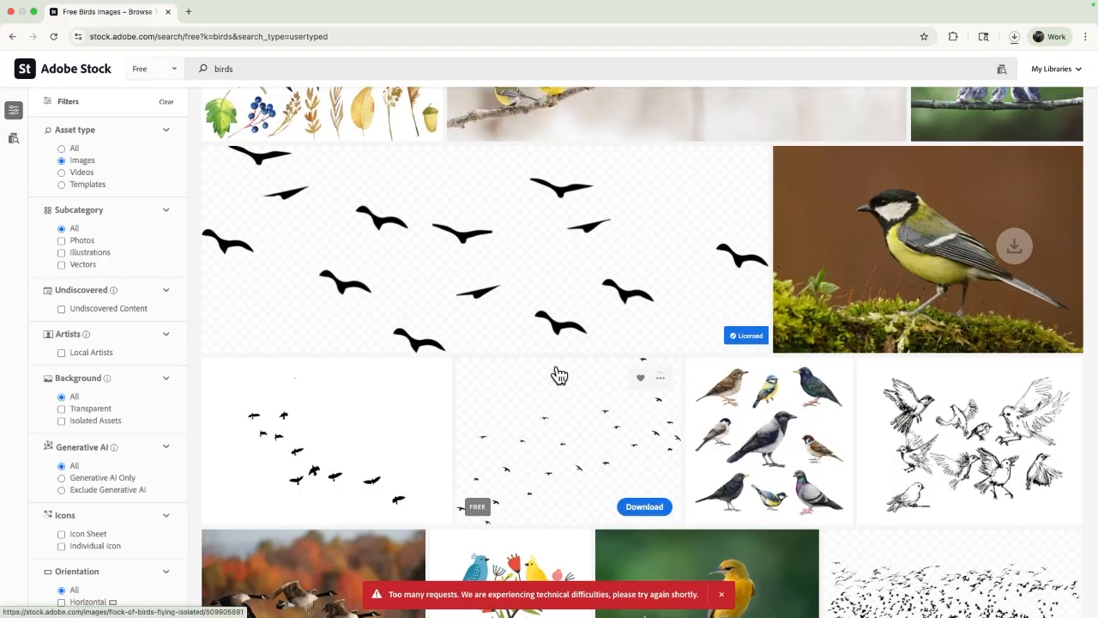
{"action": "key", "text": "ctrl+Left"}
{"action": "key", "text": "ctrl+Left"}
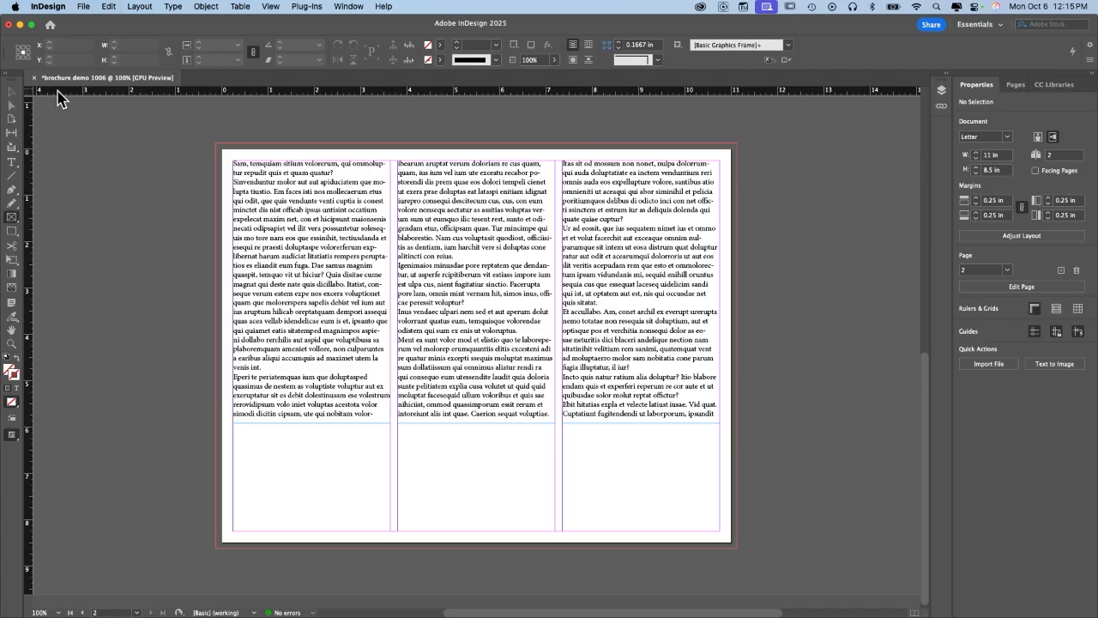
Draw three rectangle image frames along the page bottom, under the left, middle and right columns.
{"action": "left_click", "coordinate": [10, 217]}
{"action": "left_click_drag", "start_coordinate": [208, 422], "coordinate": [393, 550]}
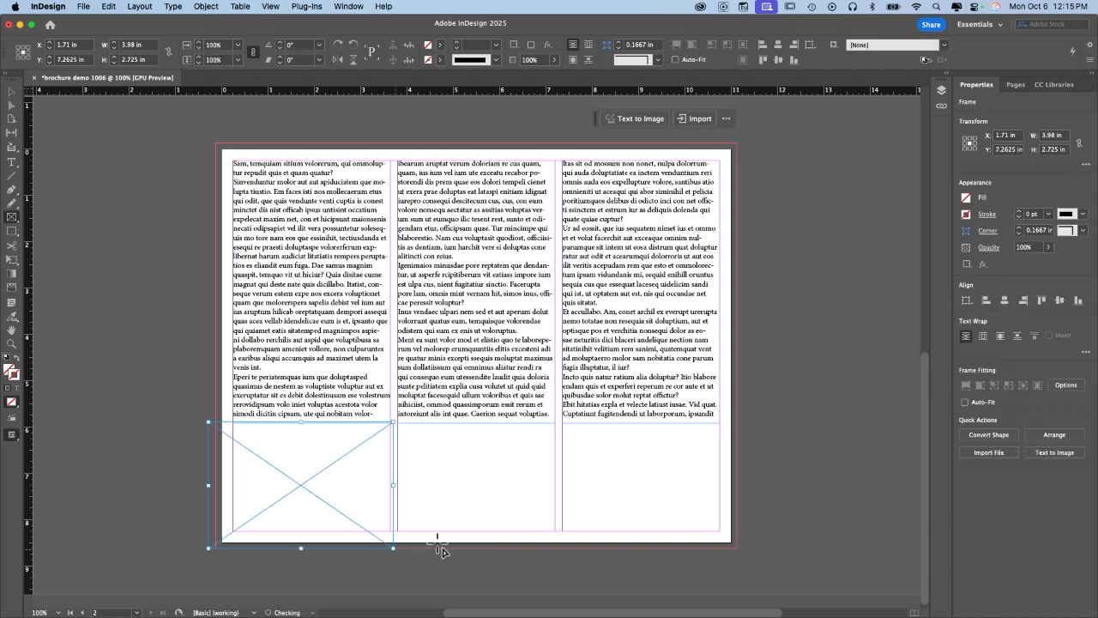
{"action": "left_click_drag", "start_coordinate": [558, 549], "coordinate": [394, 422]}
{"action": "left_click_drag", "start_coordinate": [739, 546], "coordinate": [562, 430]}
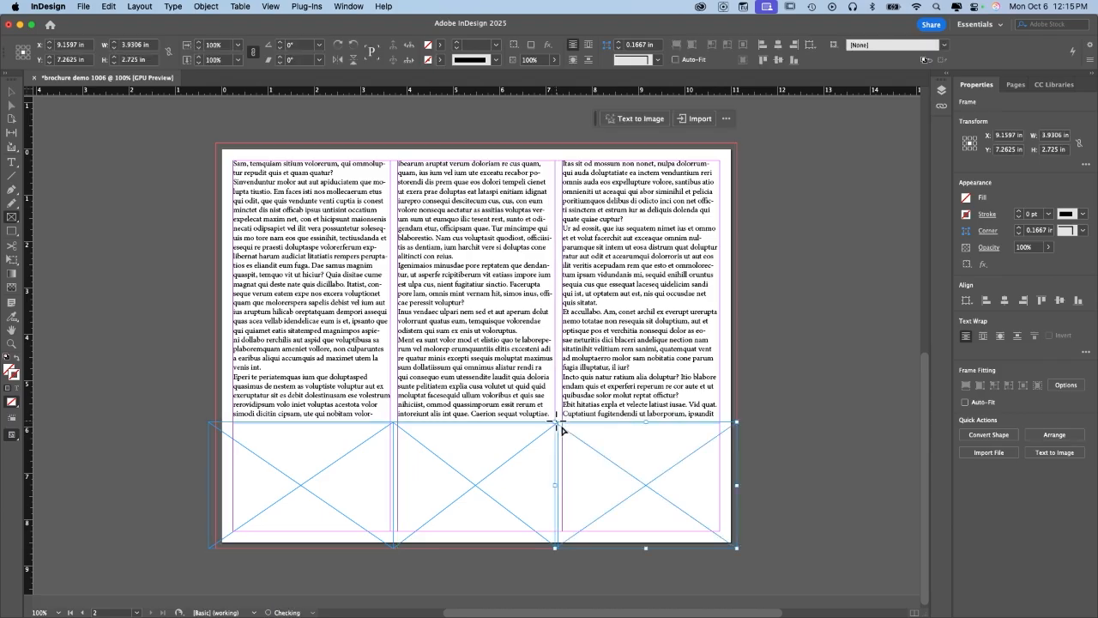
Select all three bottom image frames together.
{"action": "left_click", "coordinate": [11, 91]}
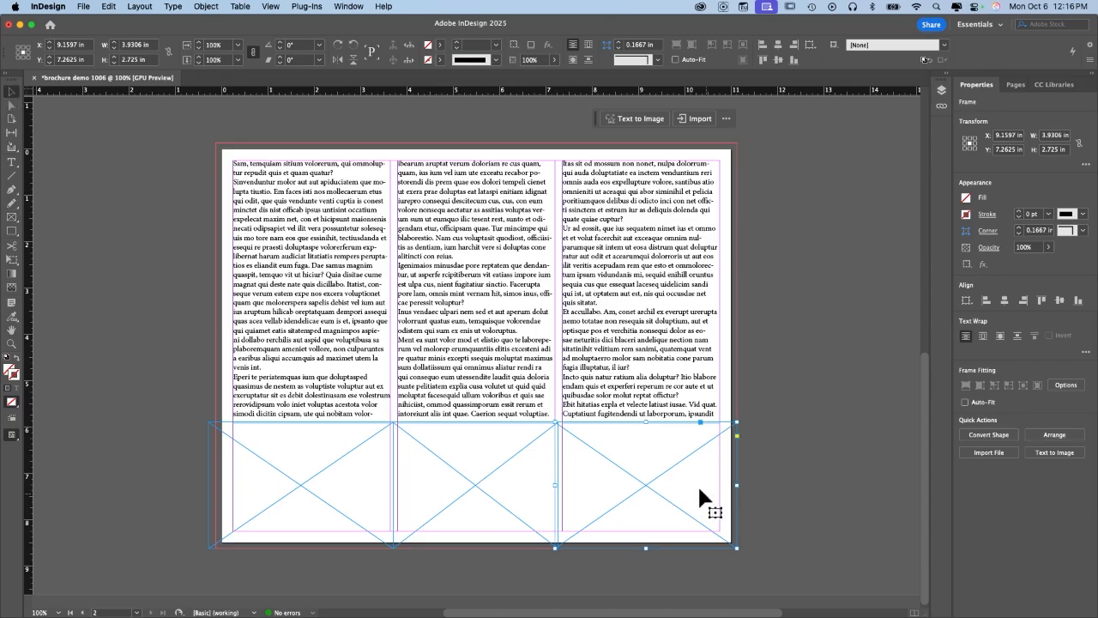
{"action": "left_click", "coordinate": [827, 482]}
{"action": "left_click", "coordinate": [637, 477]}
{"action": "left_click", "coordinate": [344, 480], "text": "shift"}
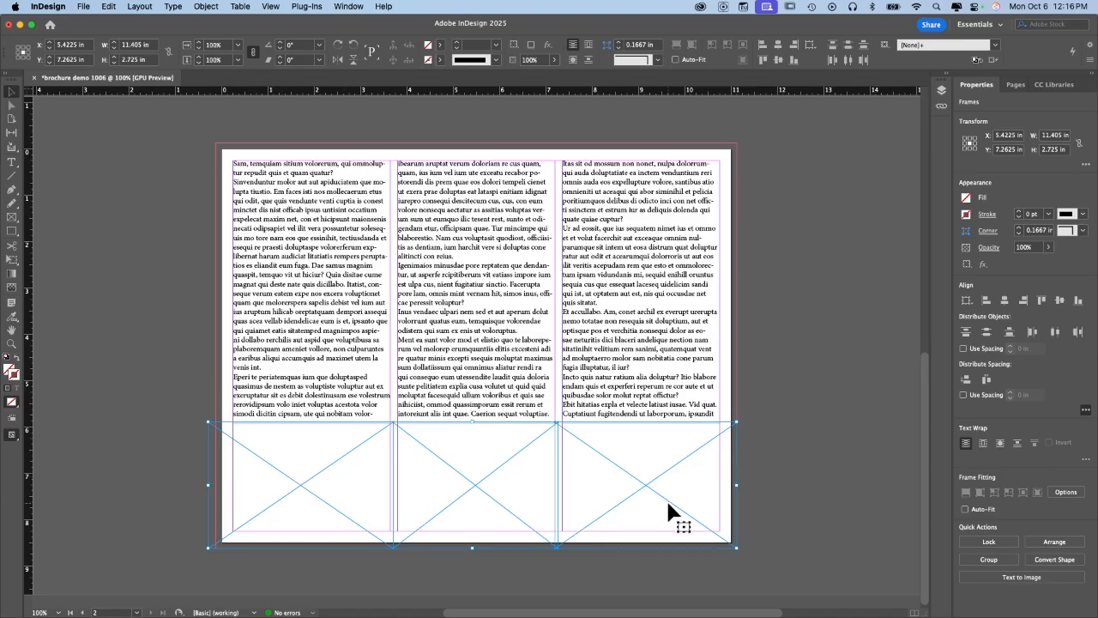
{"action": "left_click", "coordinate": [83, 7]}
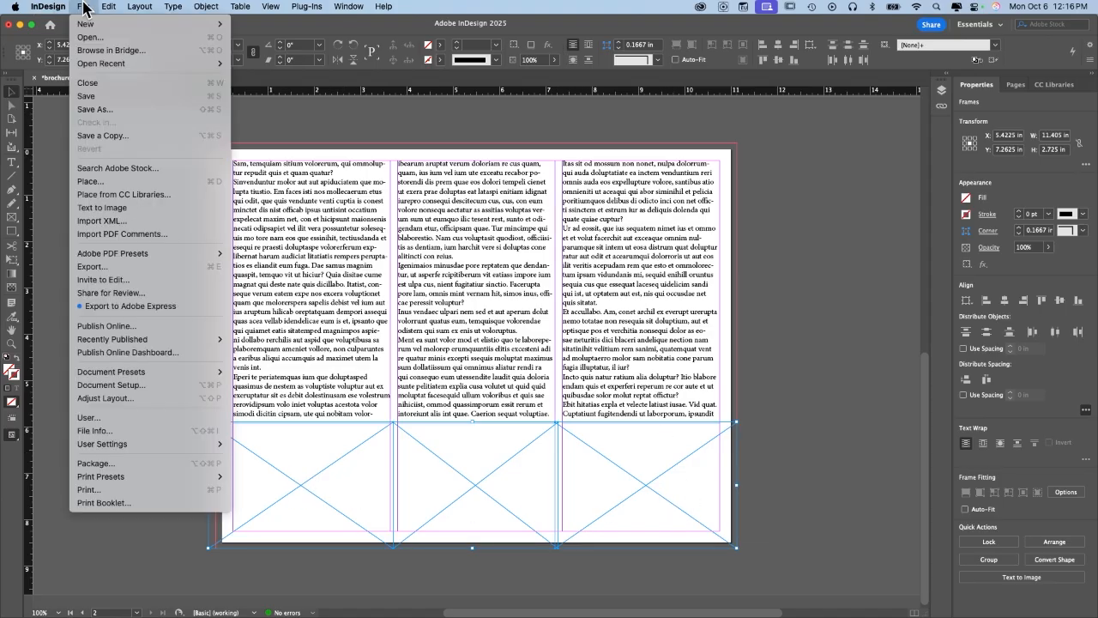
Load all three downloaded stock images for placing.
{"action": "left_click", "coordinate": [91, 181]}
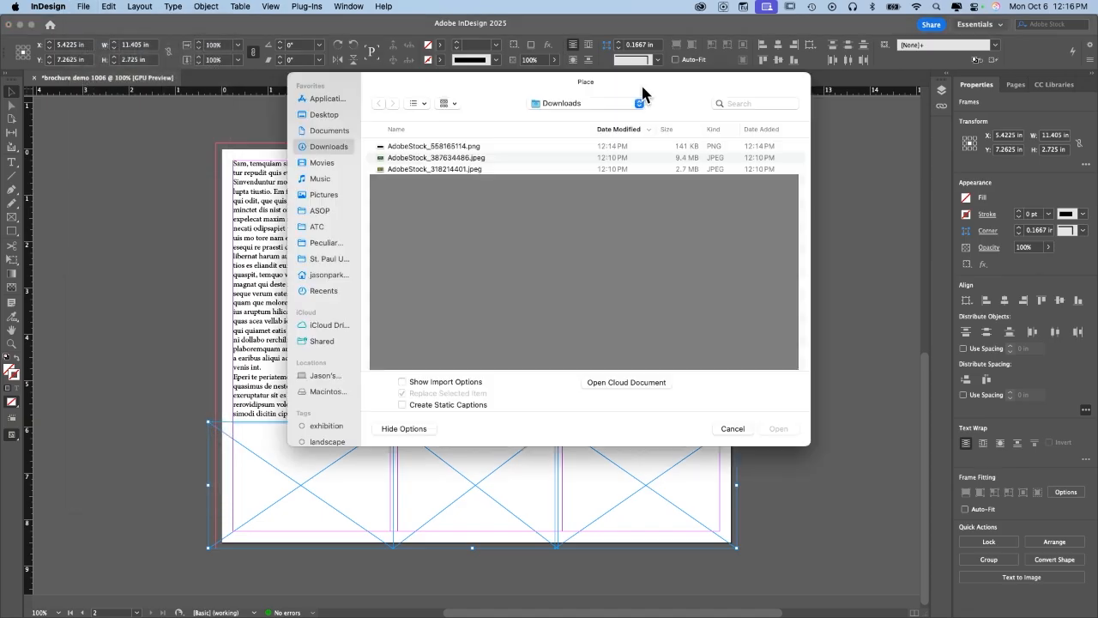
{"action": "left_click", "coordinate": [437, 163], "text": "shift"}
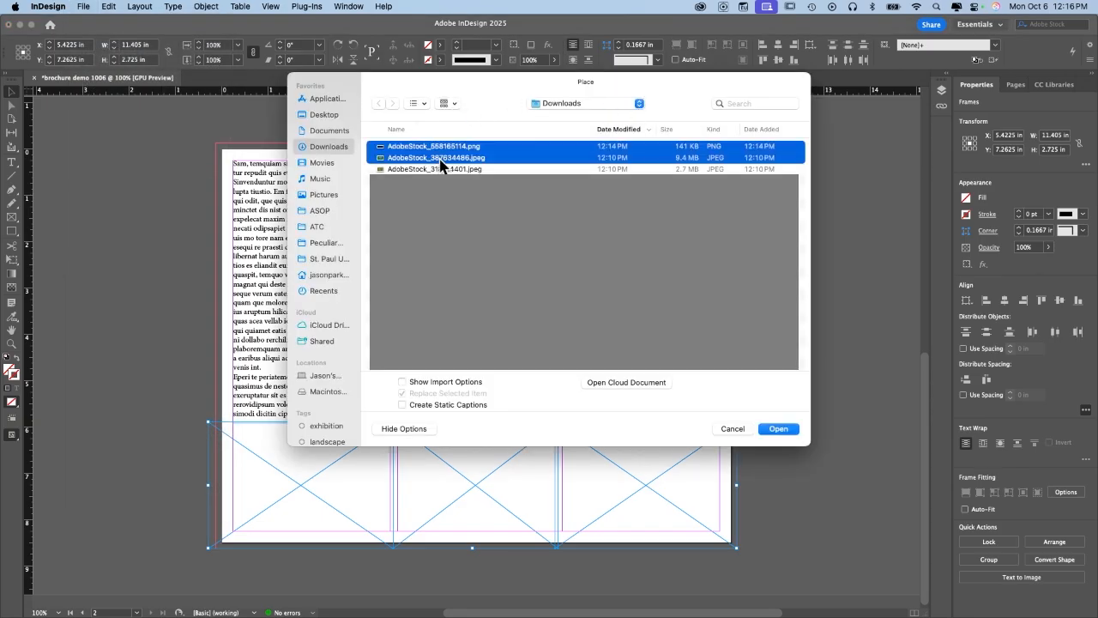
{"action": "left_click", "coordinate": [415, 172], "text": "shift"}
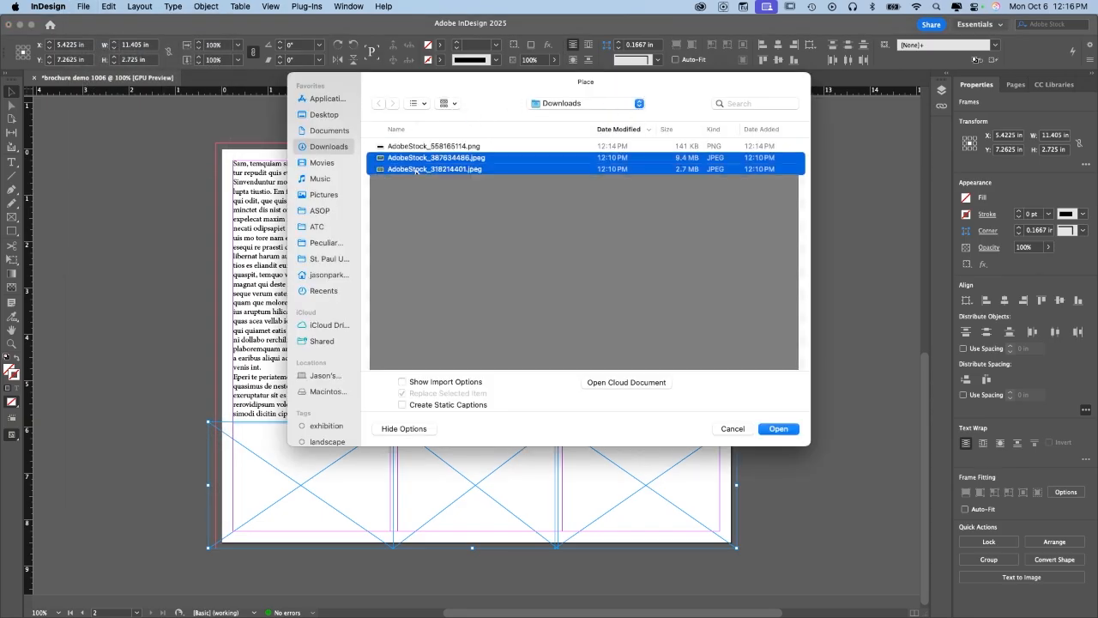
{"action": "left_click", "coordinate": [470, 146]}
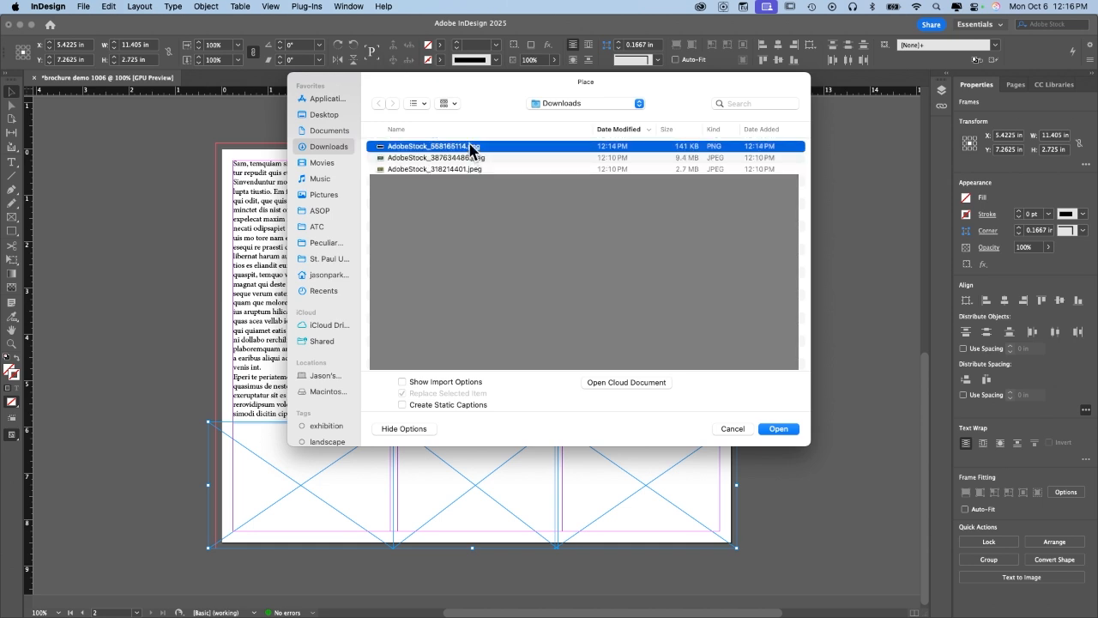
{"action": "left_click", "coordinate": [379, 163], "text": "shift"}
{"action": "left_click", "coordinate": [379, 170], "text": "shift"}
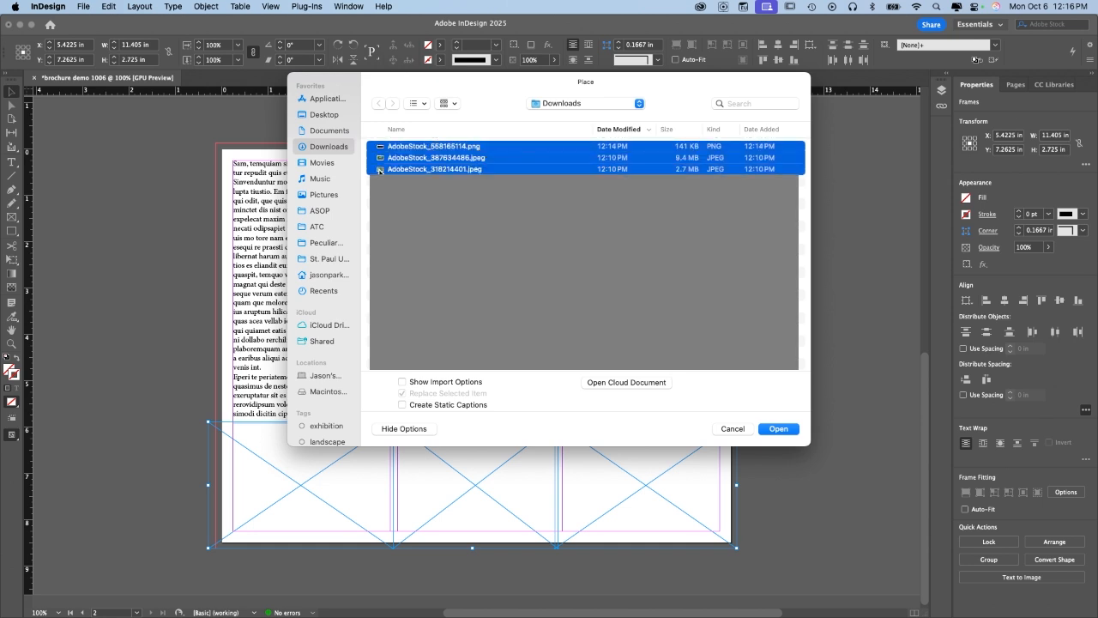
{"action": "left_click", "coordinate": [794, 429]}
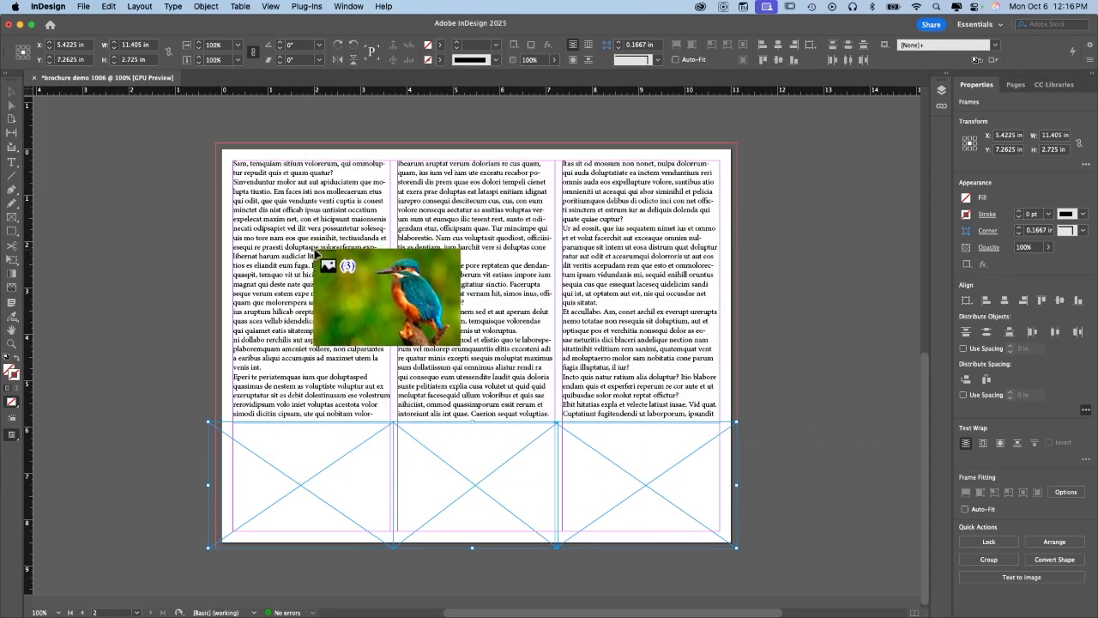
Place the kingfisher photo bottom-left and lovebirds bottom-middle, undoing the image in the right frame.
{"action": "left_click", "coordinate": [209, 423]}
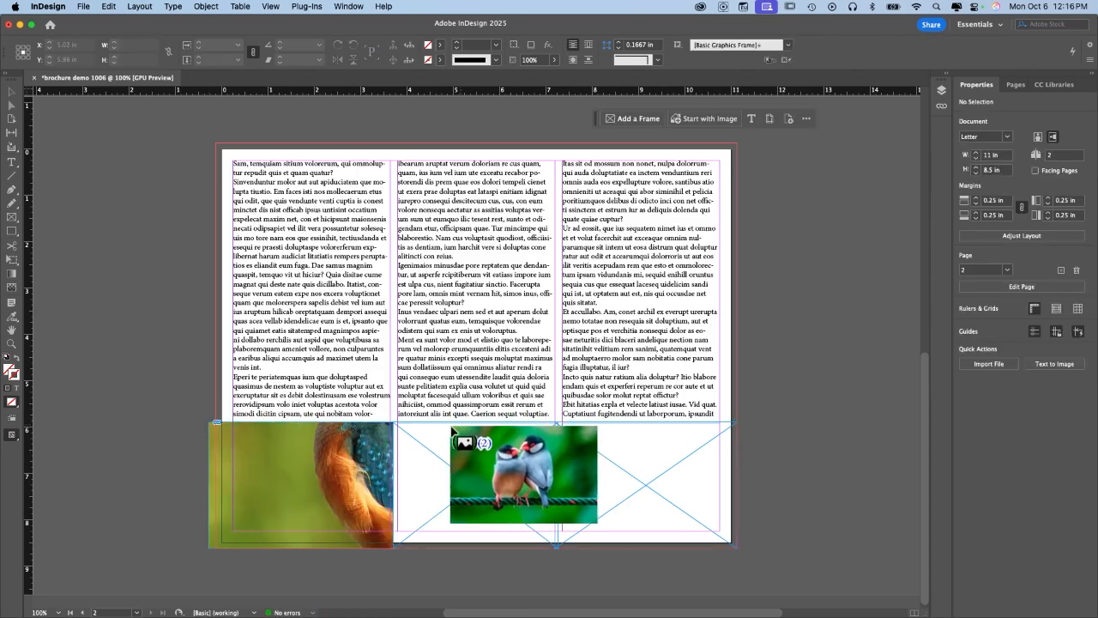
{"action": "left_click", "coordinate": [400, 429]}
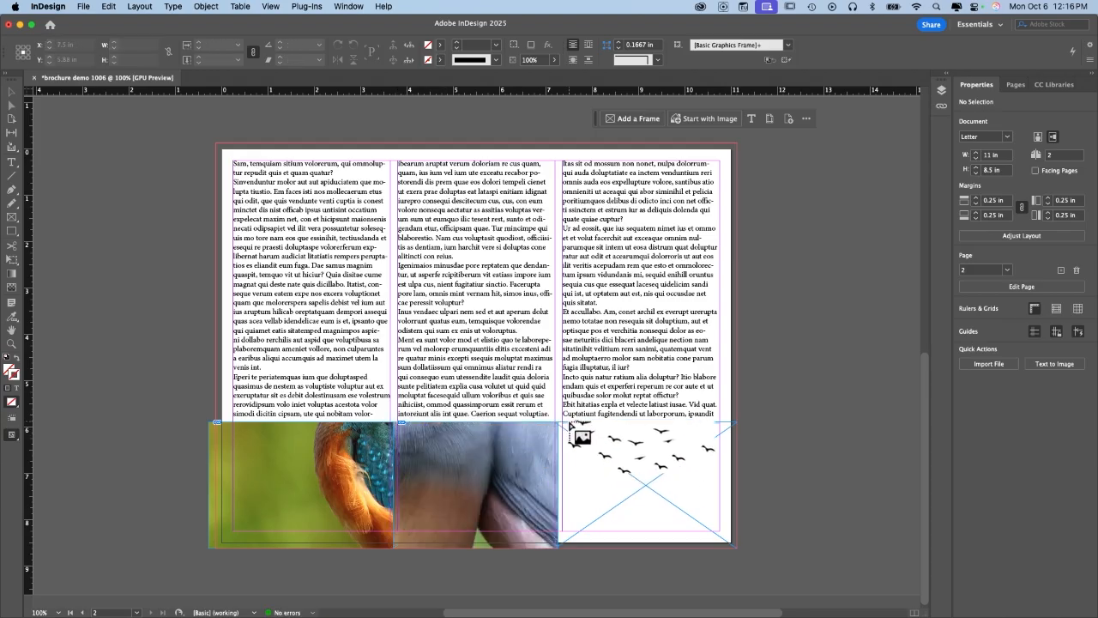
{"action": "left_click", "coordinate": [563, 427]}
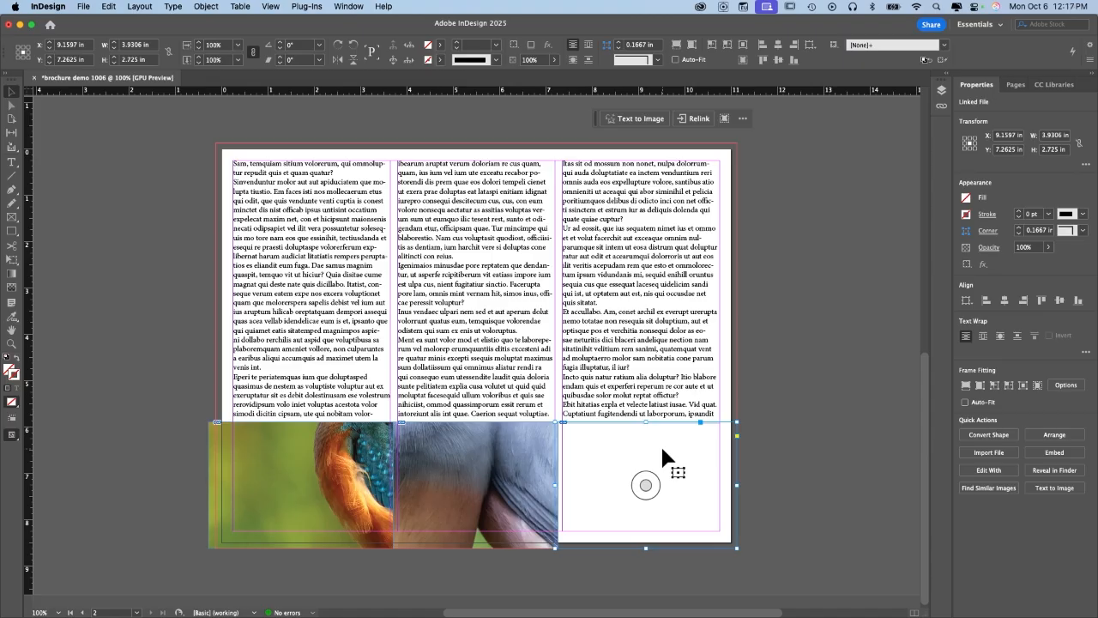
{"action": "key", "text": "cmd+z"}
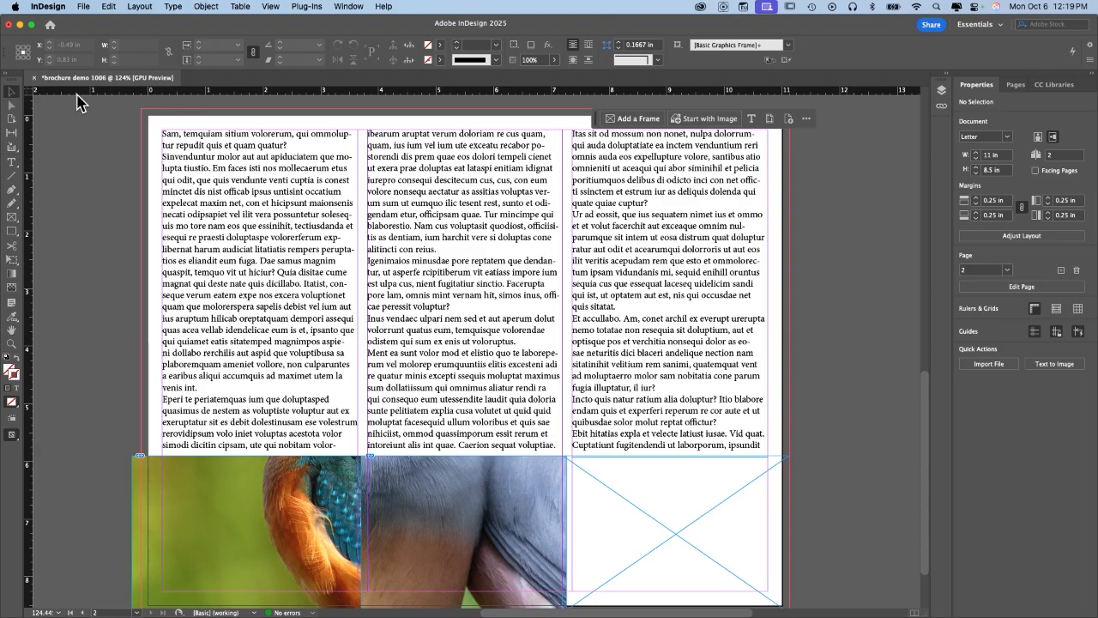
Place the flying-bird silhouettes PNG into a new rectangle frame.
{"action": "left_click", "coordinate": [11, 217]}
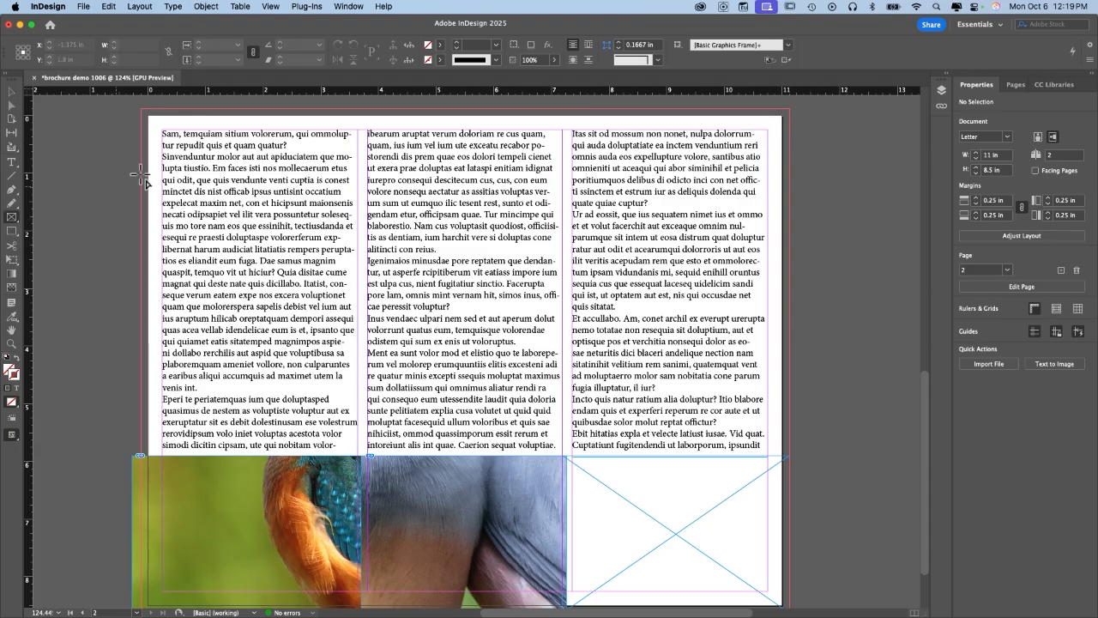
{"action": "scroll", "coordinate": [582, 437], "scroll_direction": "up", "scroll_amount": 4}
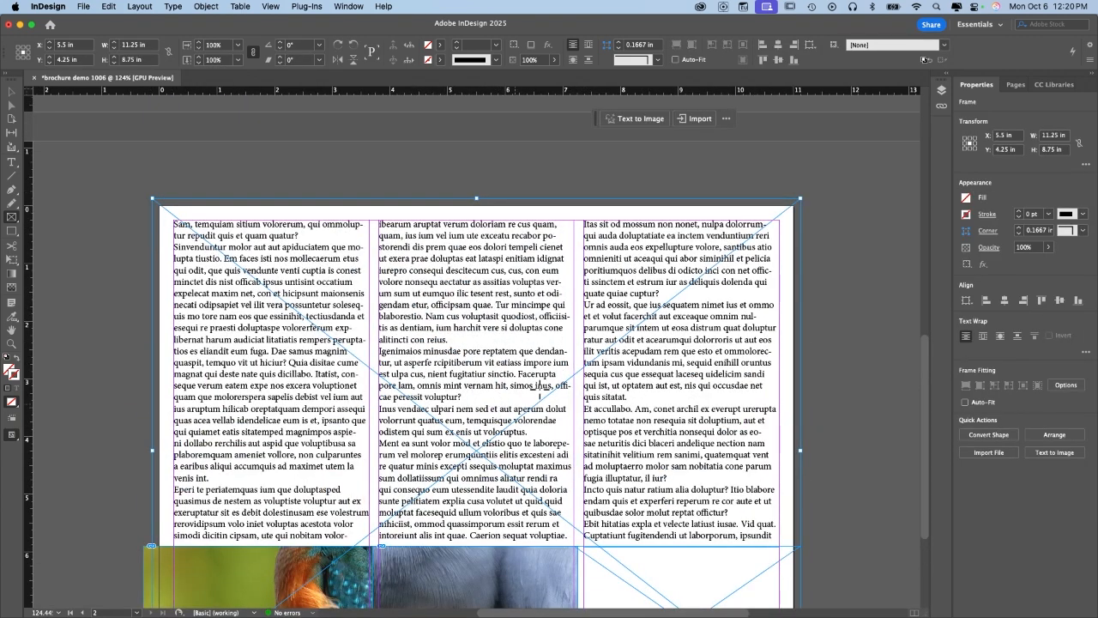
{"action": "left_click", "coordinate": [89, 7]}
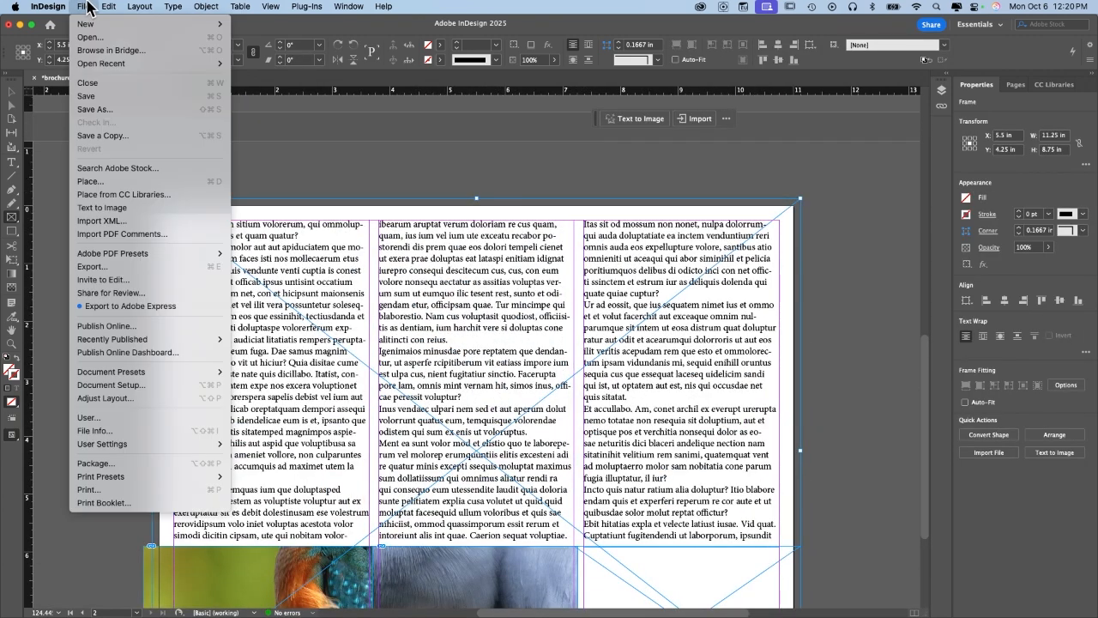
{"action": "left_click", "coordinate": [137, 182]}
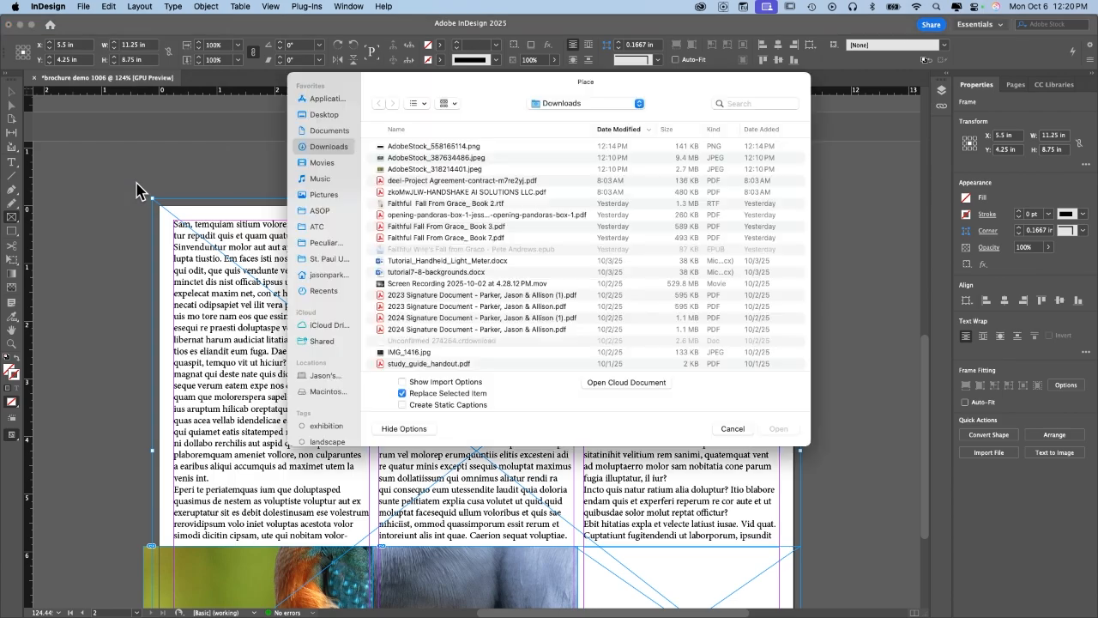
{"action": "double_click", "coordinate": [396, 147]}
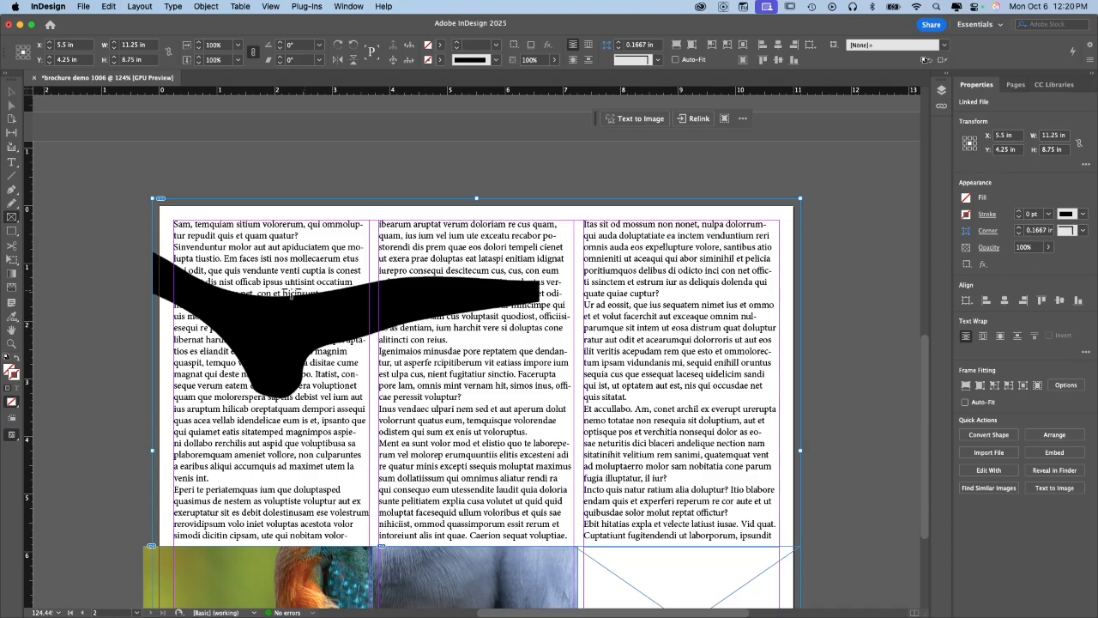
Fit the silhouettes proportionally inside their frame.
{"action": "scroll", "coordinate": [290, 292], "scroll_direction": "down", "scroll_amount": 5}
{"action": "scroll", "coordinate": [290, 291], "scroll_direction": "right", "scroll_amount": 2}
{"action": "key", "text": "super+minus"}
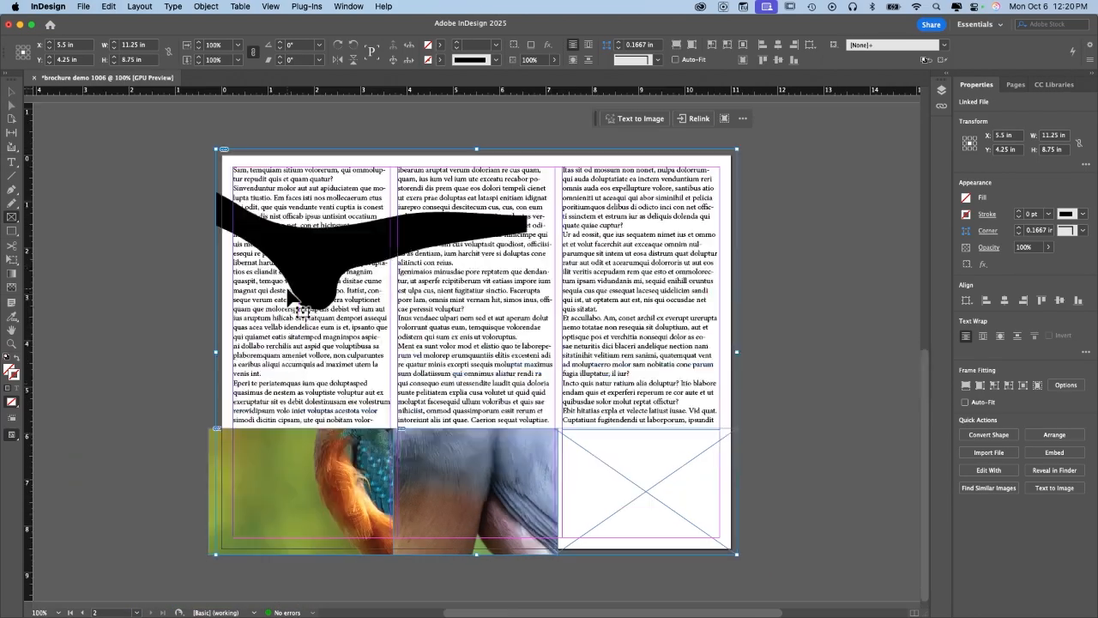
{"action": "right_click", "coordinate": [317, 249]}
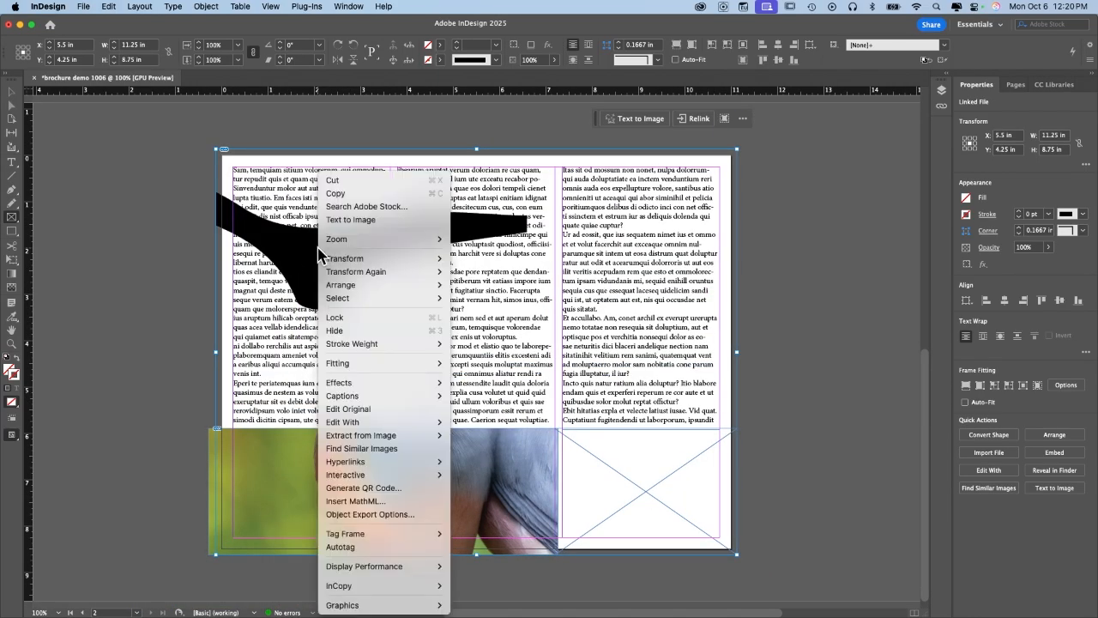
{"action": "mouse_move", "coordinate": [414, 369]}
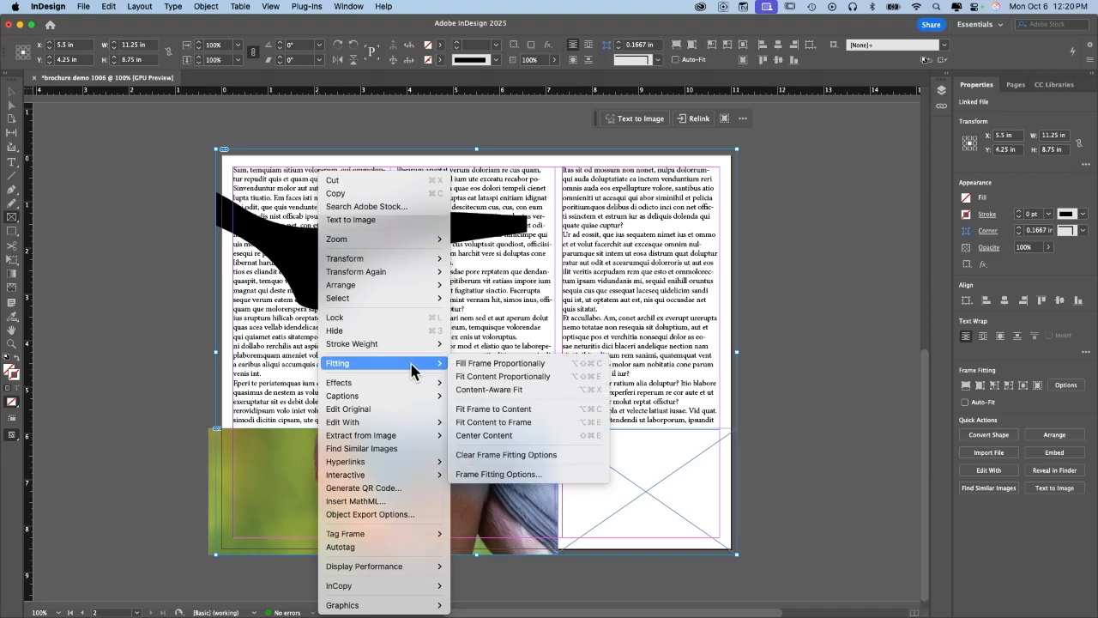
{"action": "left_click", "coordinate": [498, 375]}
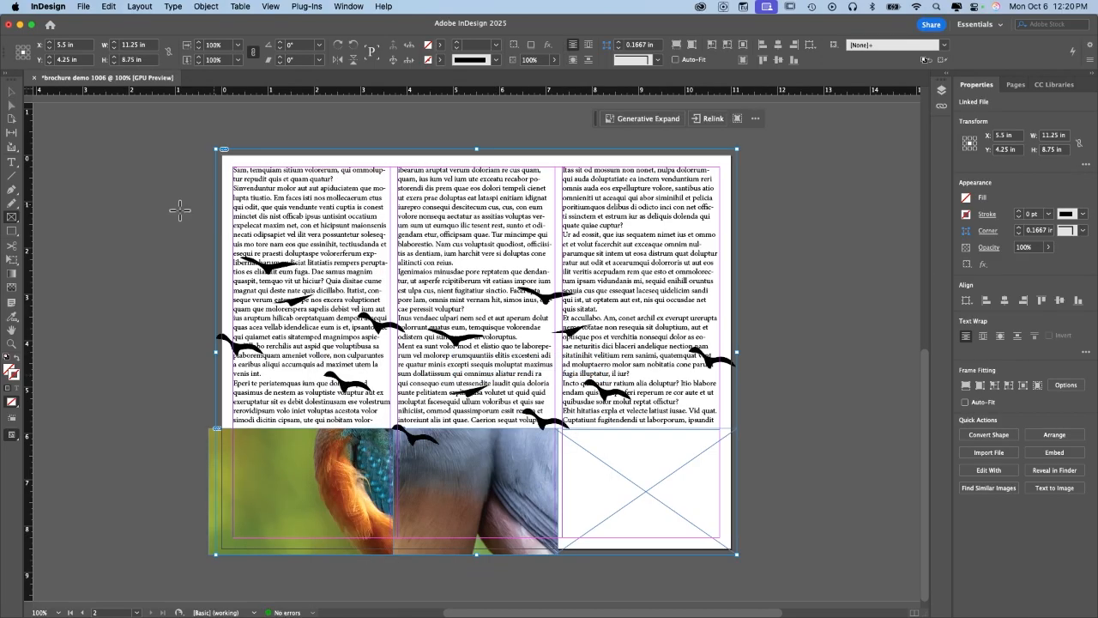
Drag the silhouette frame higher so the birds sit over the text columns.
{"action": "left_click", "coordinate": [12, 91]}
{"action": "left_click_drag", "start_coordinate": [628, 344], "coordinate": [628, 331]}
{"action": "left_click_drag", "start_coordinate": [548, 355], "coordinate": [548, 316]}
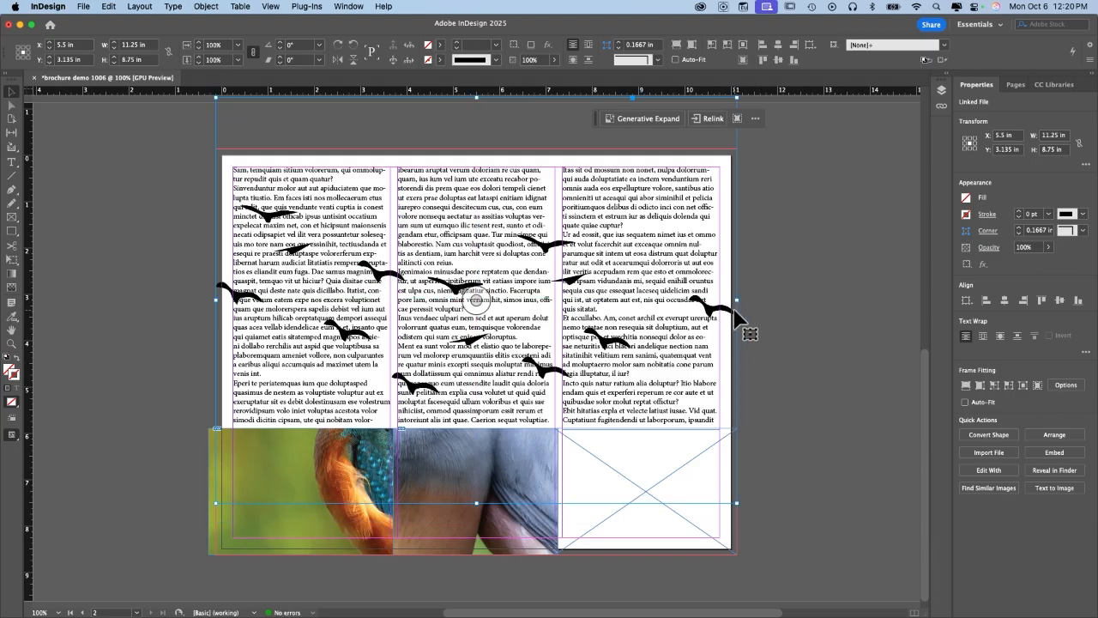
{"action": "left_click_drag", "start_coordinate": [611, 380], "coordinate": [612, 369]}
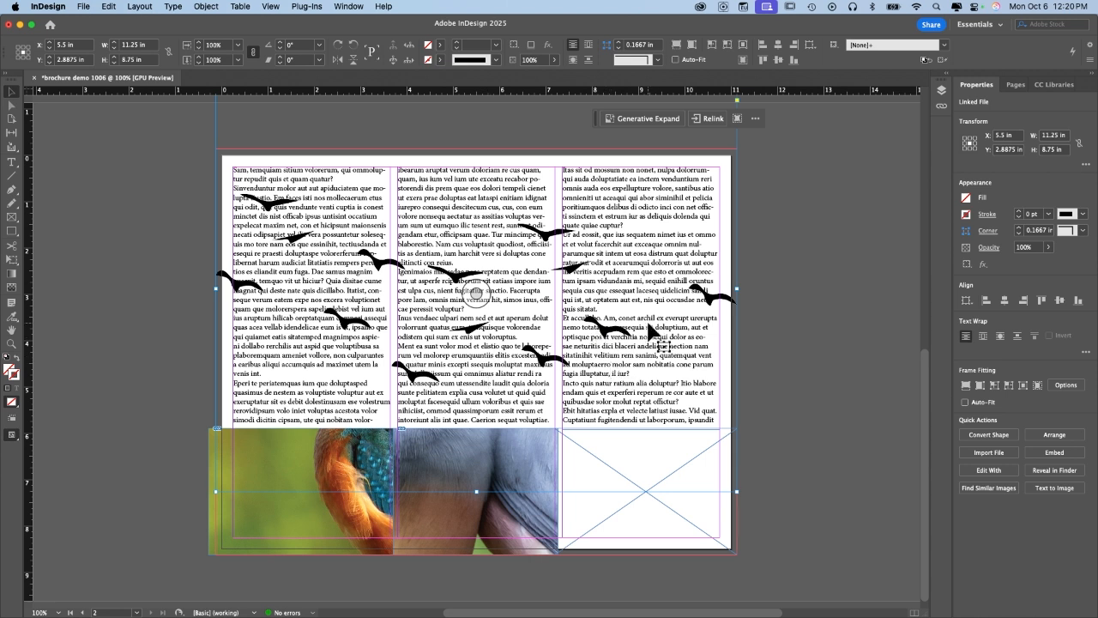
Send the silhouettes to the back and set their opacity to 50%.
{"action": "left_click", "coordinate": [1056, 436]}
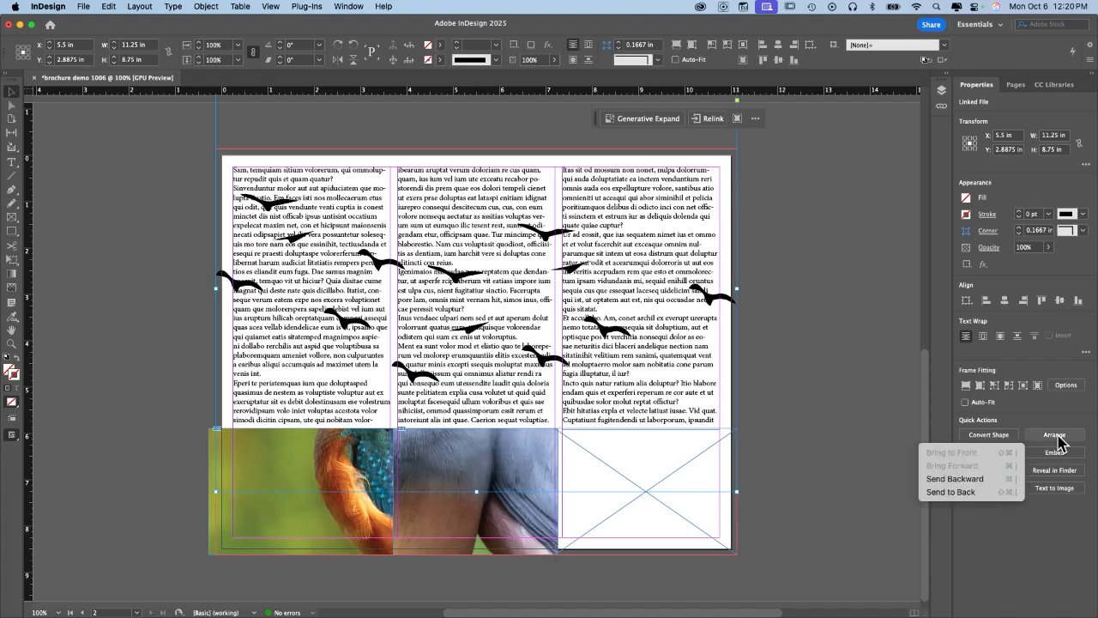
{"action": "left_click", "coordinate": [972, 494]}
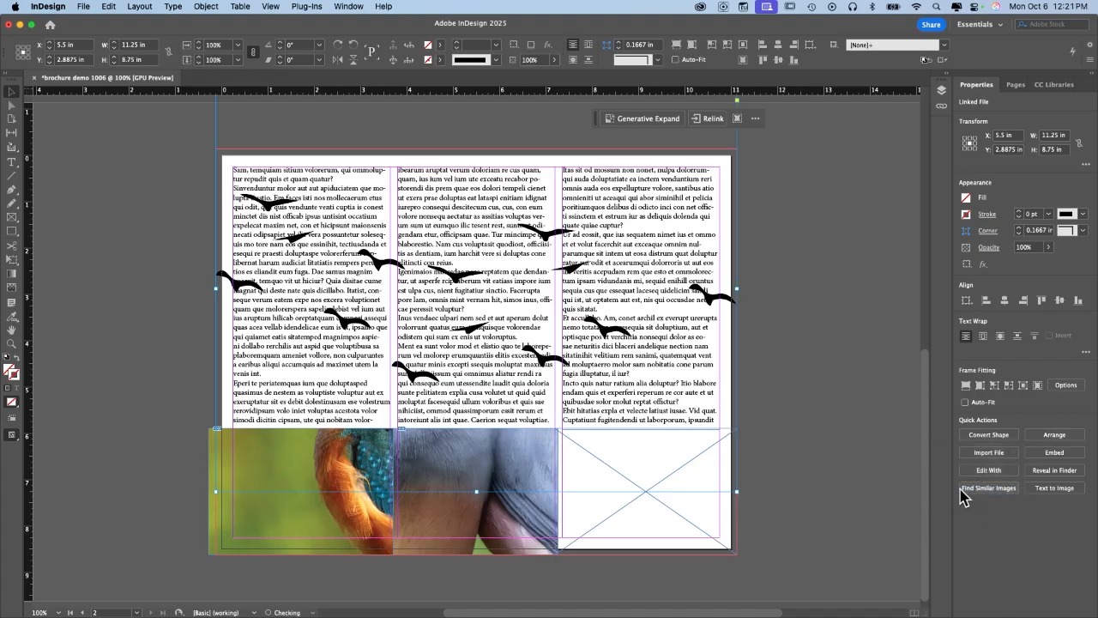
{"action": "left_click", "coordinate": [1028, 247]}
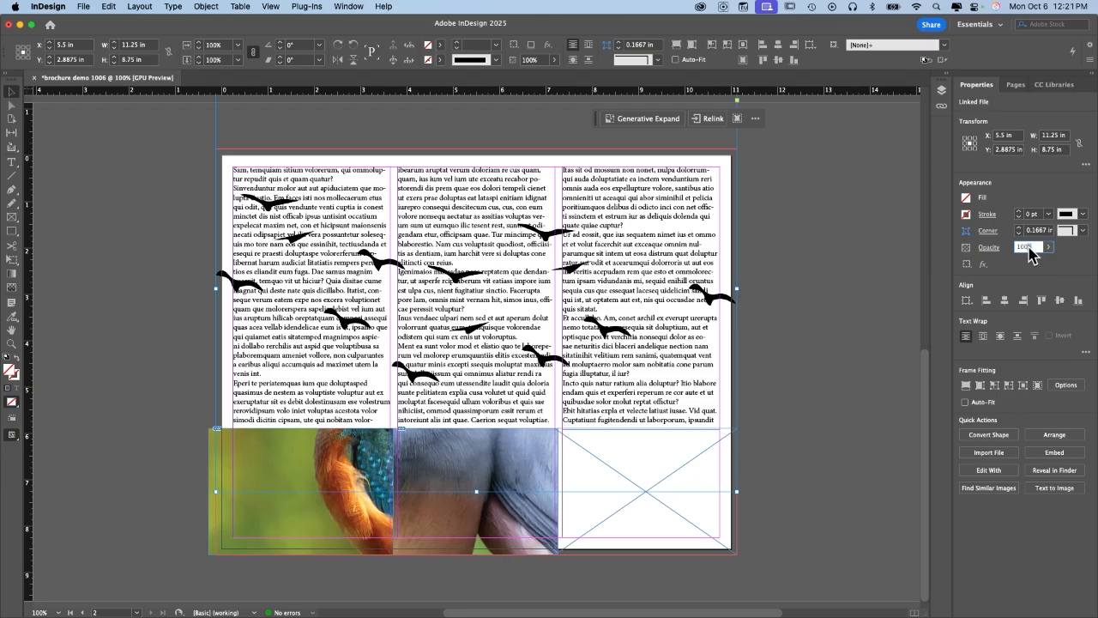
{"action": "type", "text": "40"}
{"action": "key", "text": "Return"}
{"action": "type", "text": "50"}
{"action": "key", "text": "Return"}
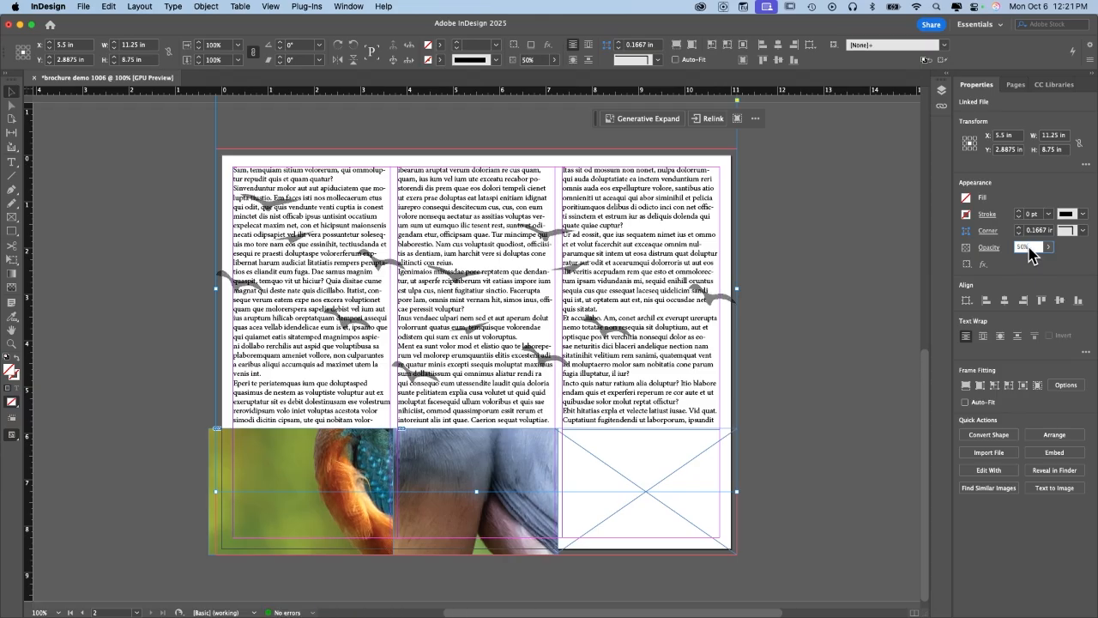
Select and deselect the third and first text columns to check them.
{"action": "left_click", "coordinate": [632, 343]}
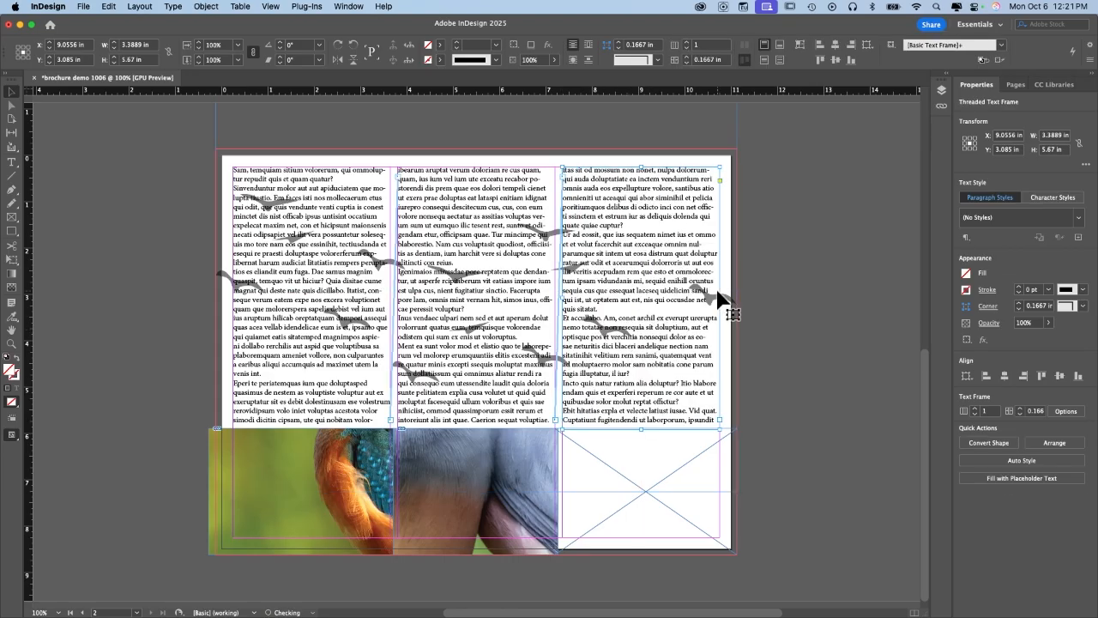
{"action": "left_click", "coordinate": [810, 256]}
{"action": "left_click", "coordinate": [354, 271]}
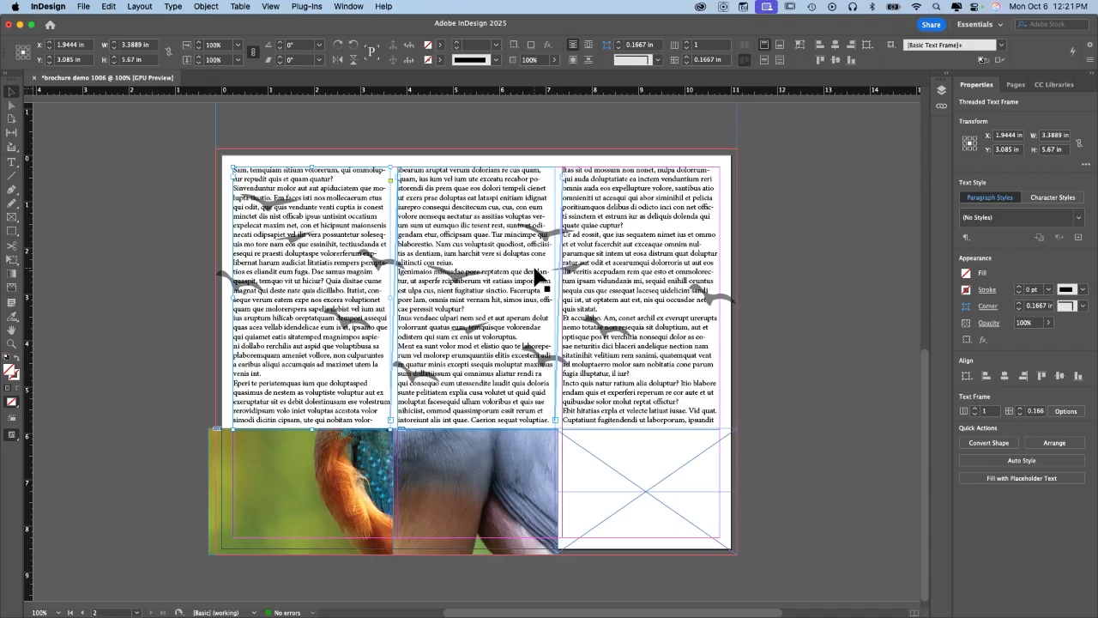
{"action": "left_click", "coordinate": [872, 265]}
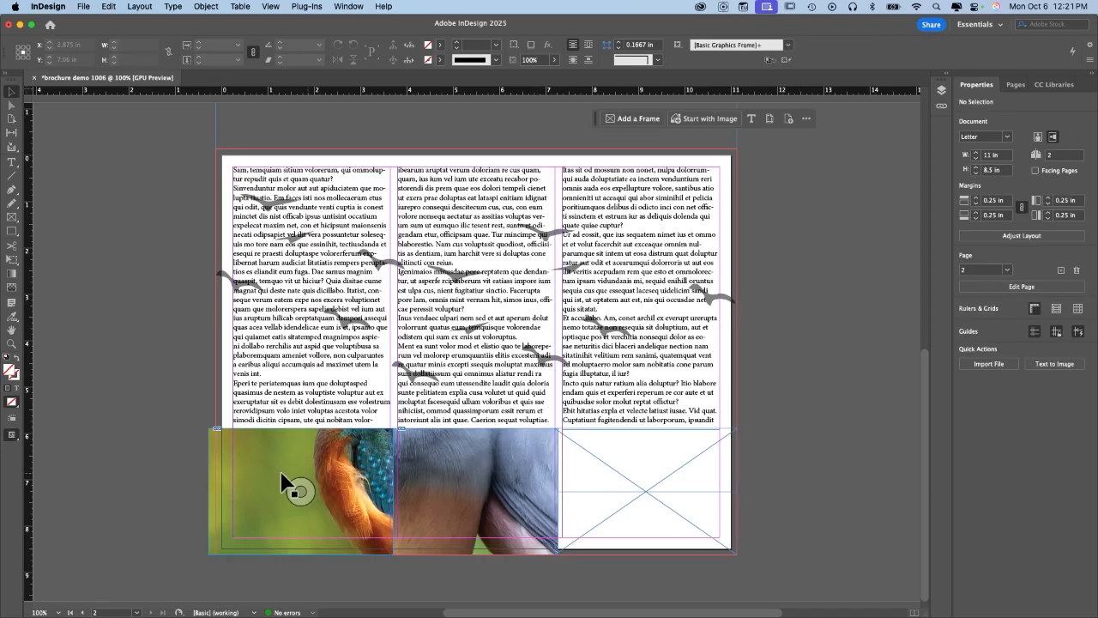
Make the kingfisher photo fill its frame proportionally.
{"action": "left_click", "coordinate": [331, 478]}
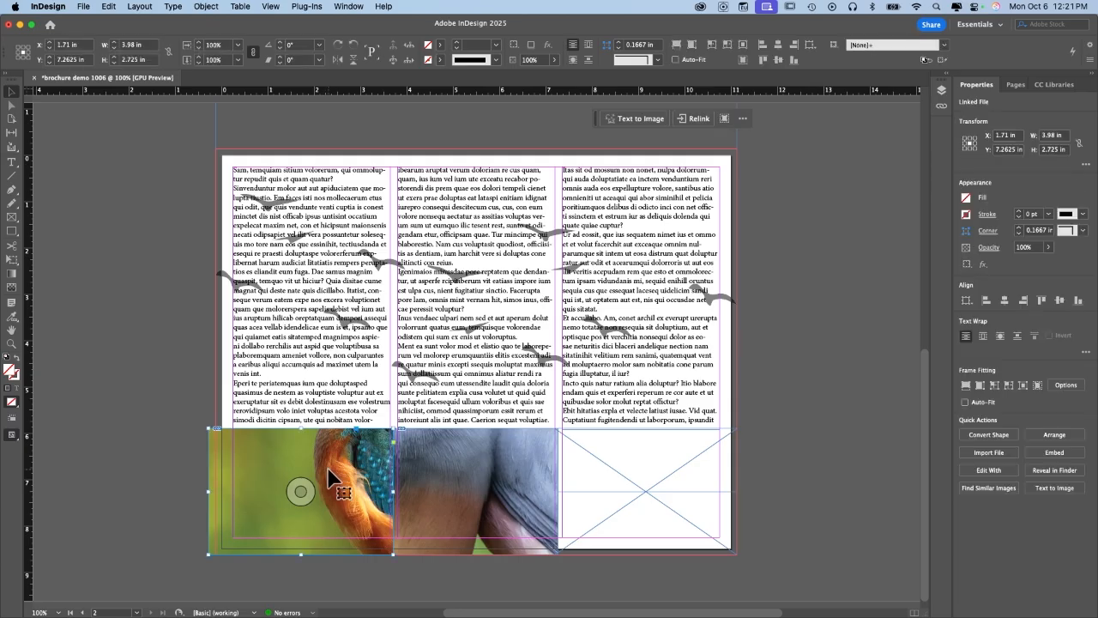
{"action": "right_click", "coordinate": [255, 461]}
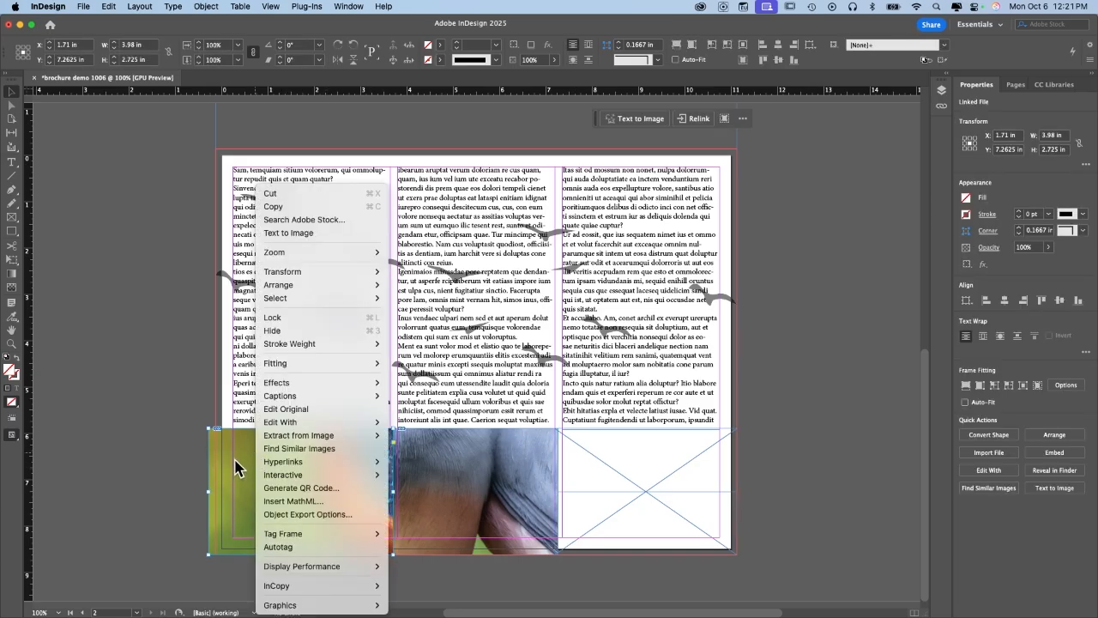
{"action": "mouse_move", "coordinate": [372, 367]}
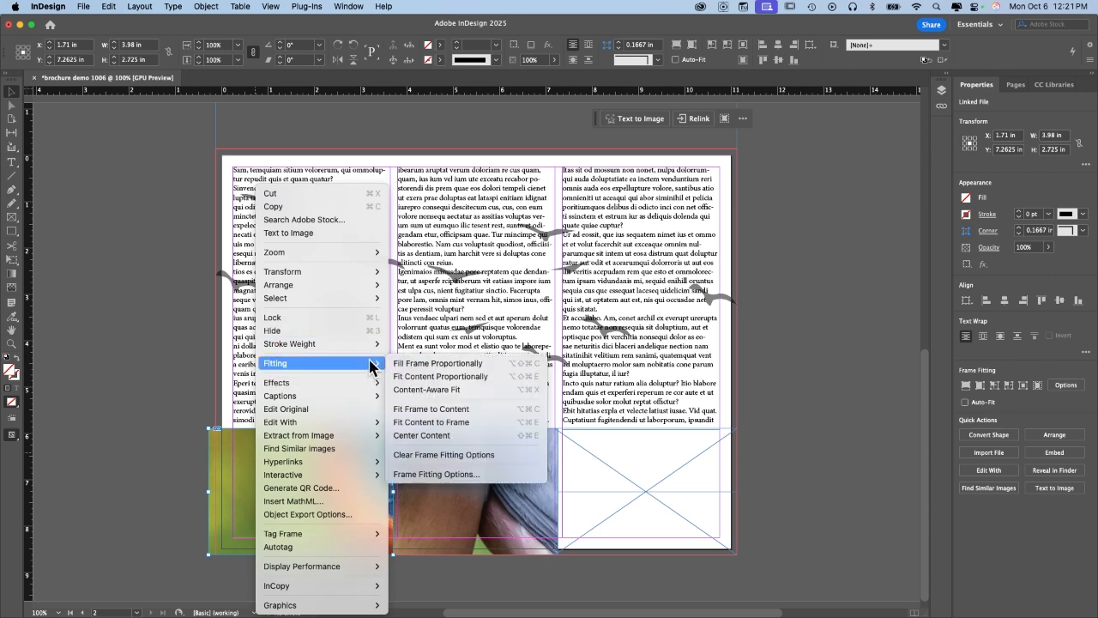
{"action": "left_click", "coordinate": [464, 364]}
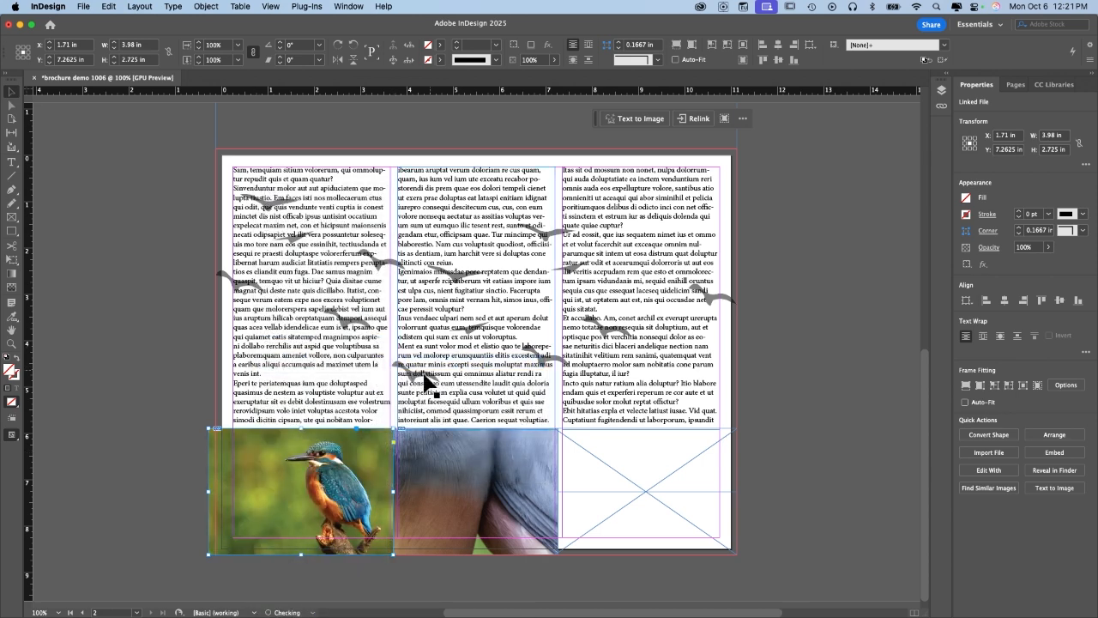
Fit the two-birds photo proportionally, then fill its middle frame proportionally, and deselect.
{"action": "right_click", "coordinate": [498, 457]}
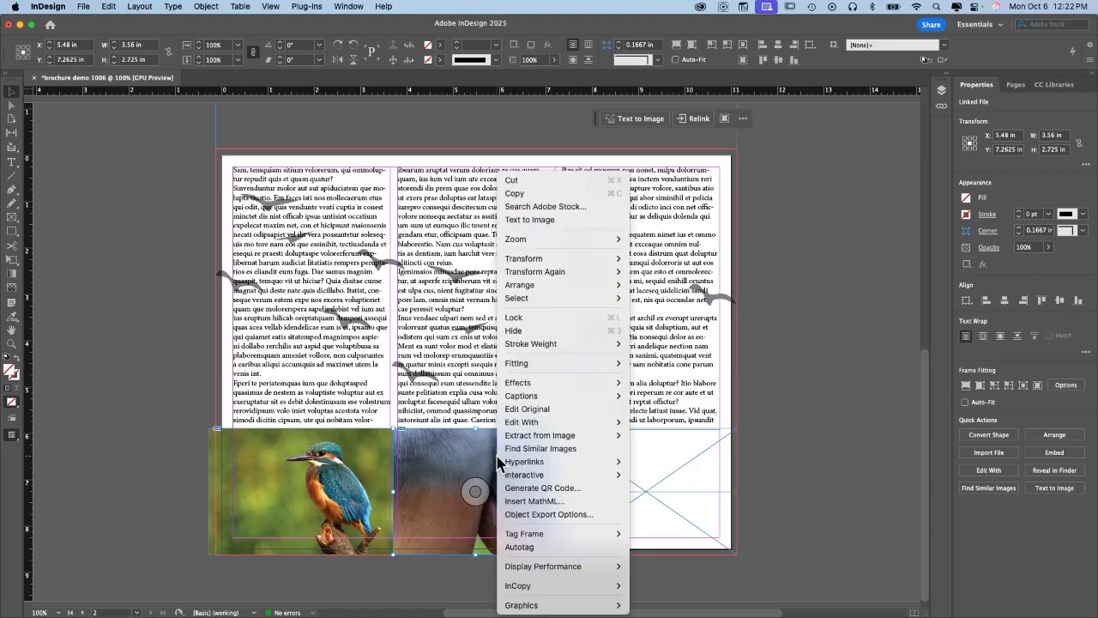
{"action": "mouse_move", "coordinate": [599, 367]}
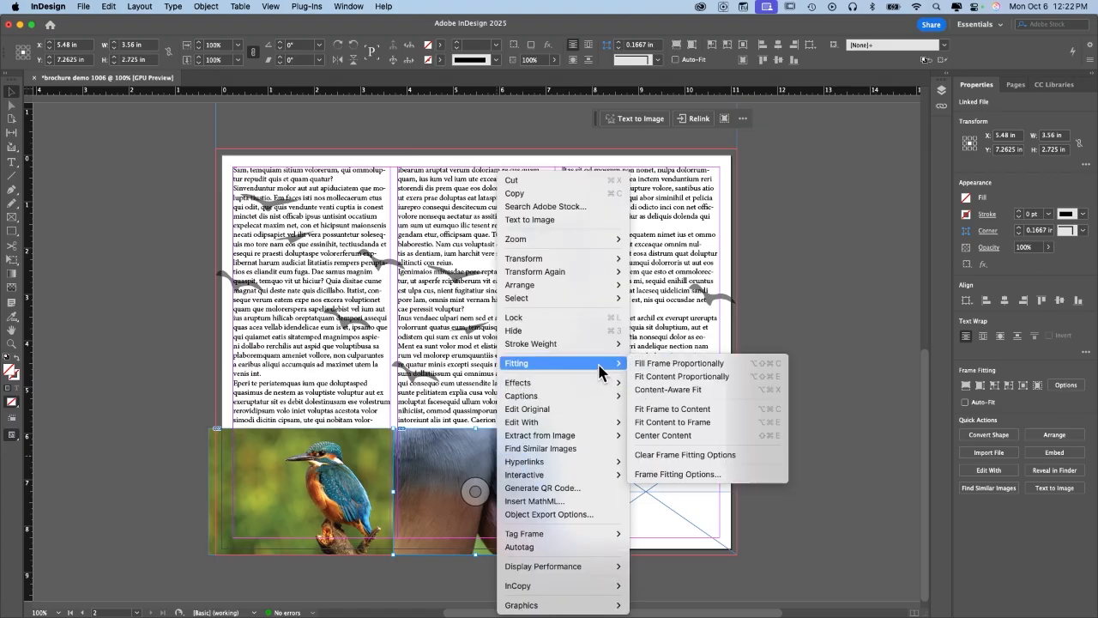
{"action": "left_click", "coordinate": [689, 380]}
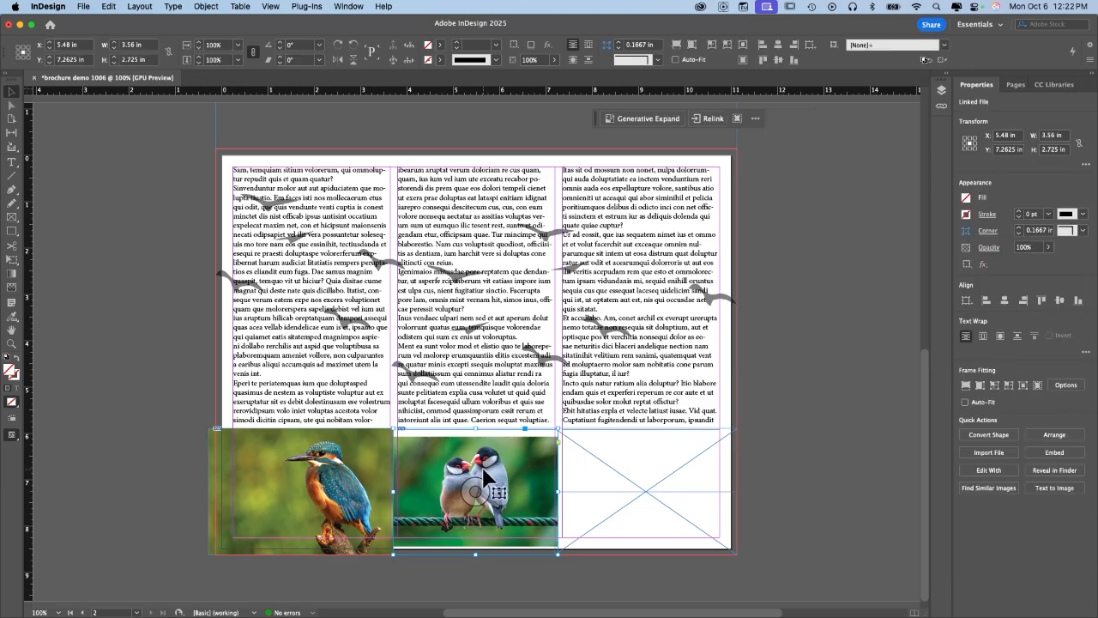
{"action": "right_click", "coordinate": [524, 472]}
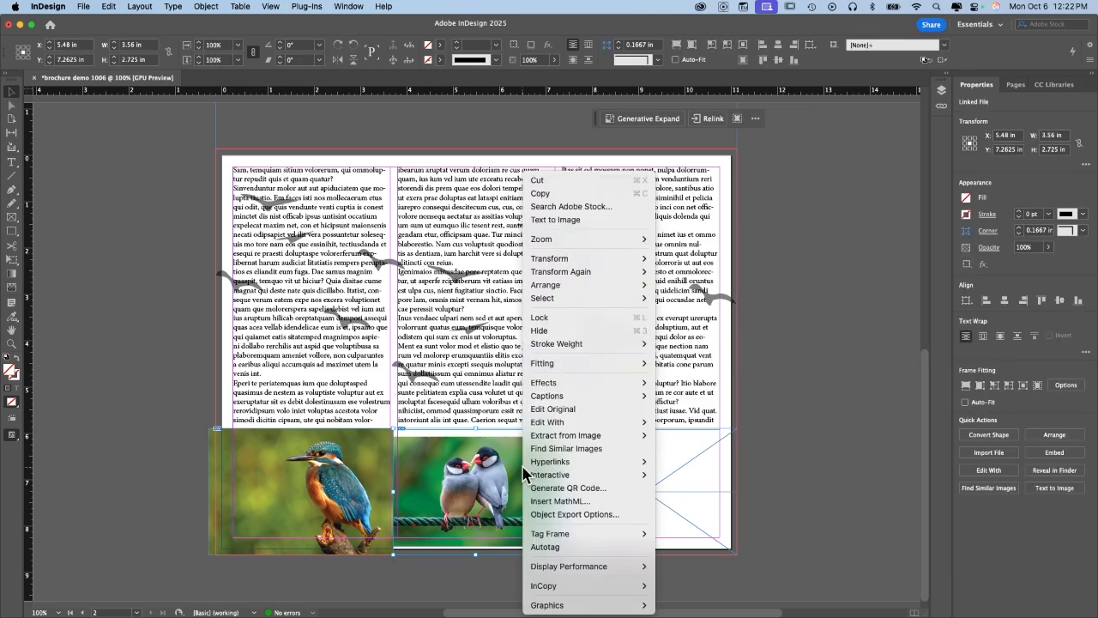
{"action": "mouse_move", "coordinate": [592, 364]}
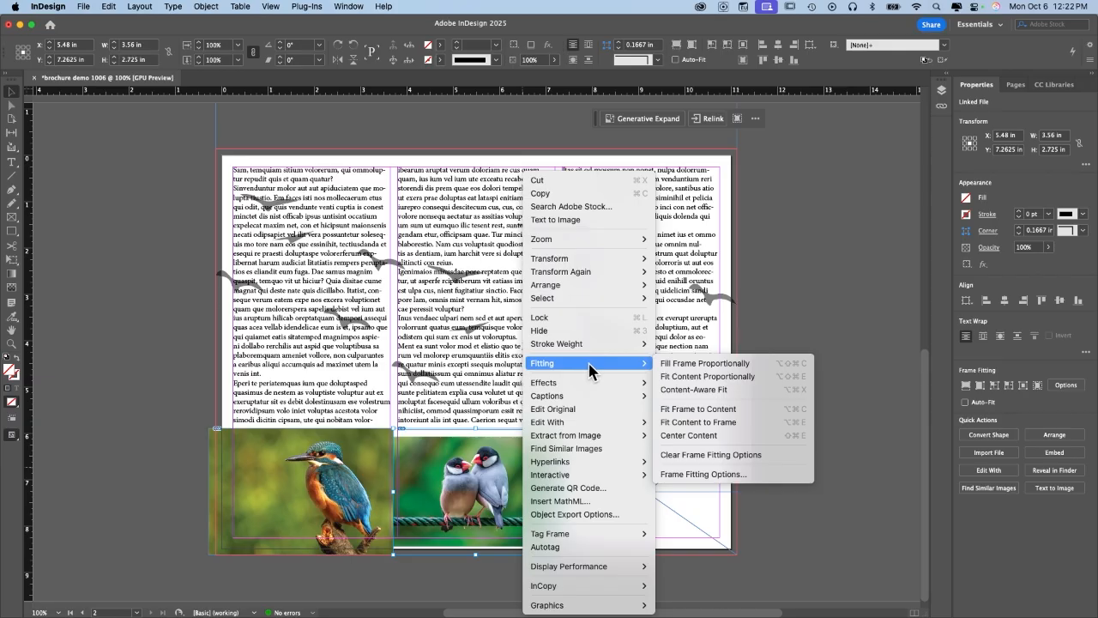
{"action": "left_click", "coordinate": [686, 364]}
{"action": "left_click", "coordinate": [769, 365]}
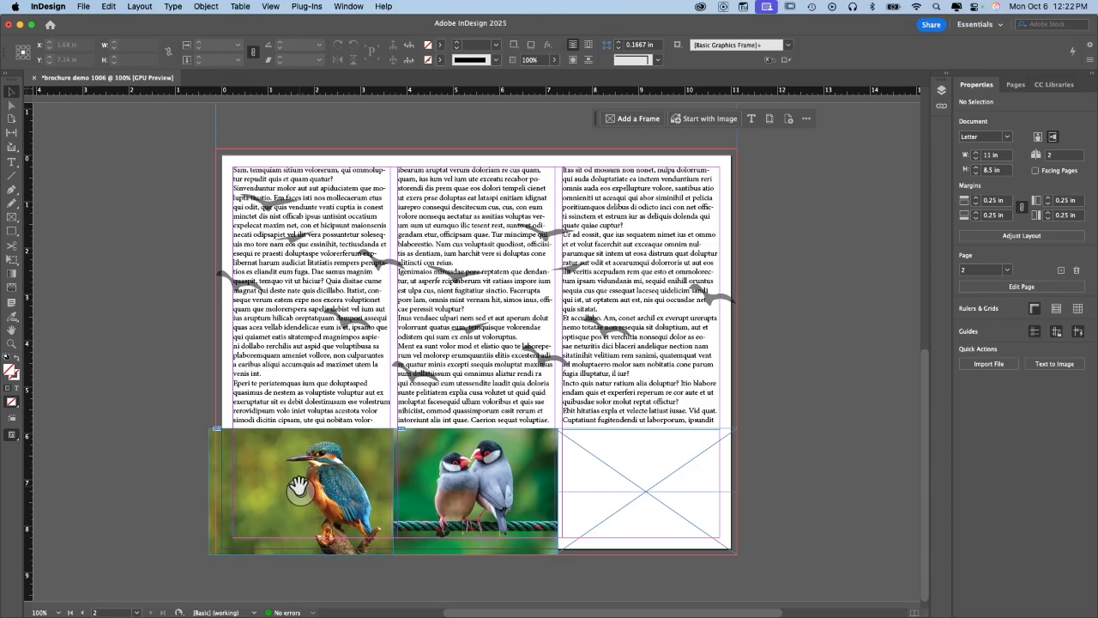
In the Adobe Stock bird results, download the free orange bird photo, then return to InDesign.
{"action": "key", "text": "ctrl+Right"}
{"action": "key", "text": "ctrl+Right"}
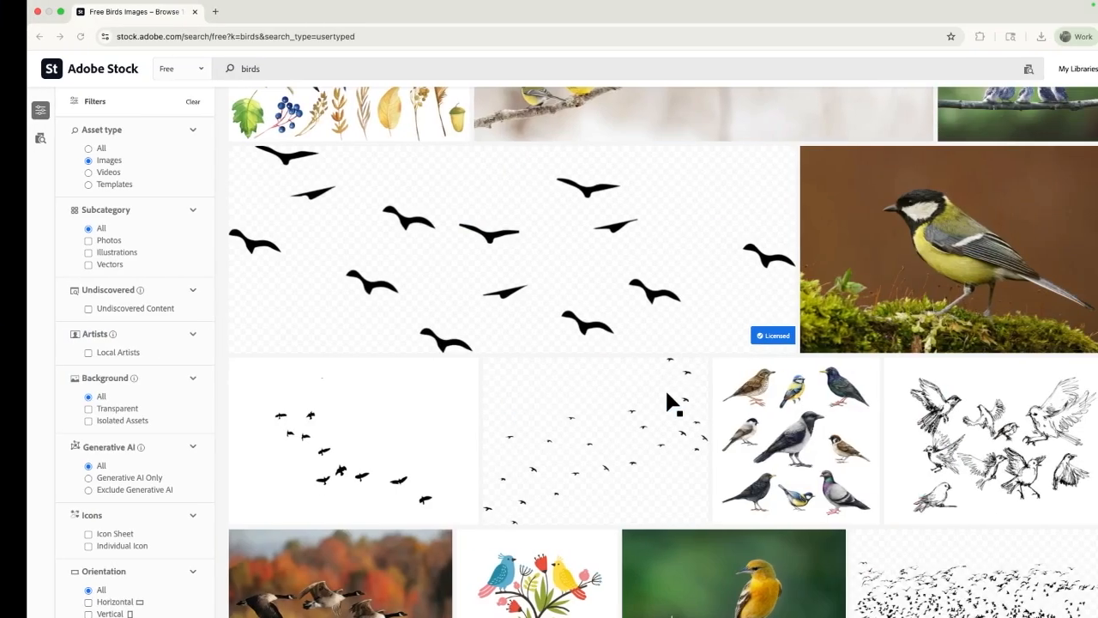
{"action": "scroll", "coordinate": [809, 460], "scroll_direction": "down", "scroll_amount": 3}
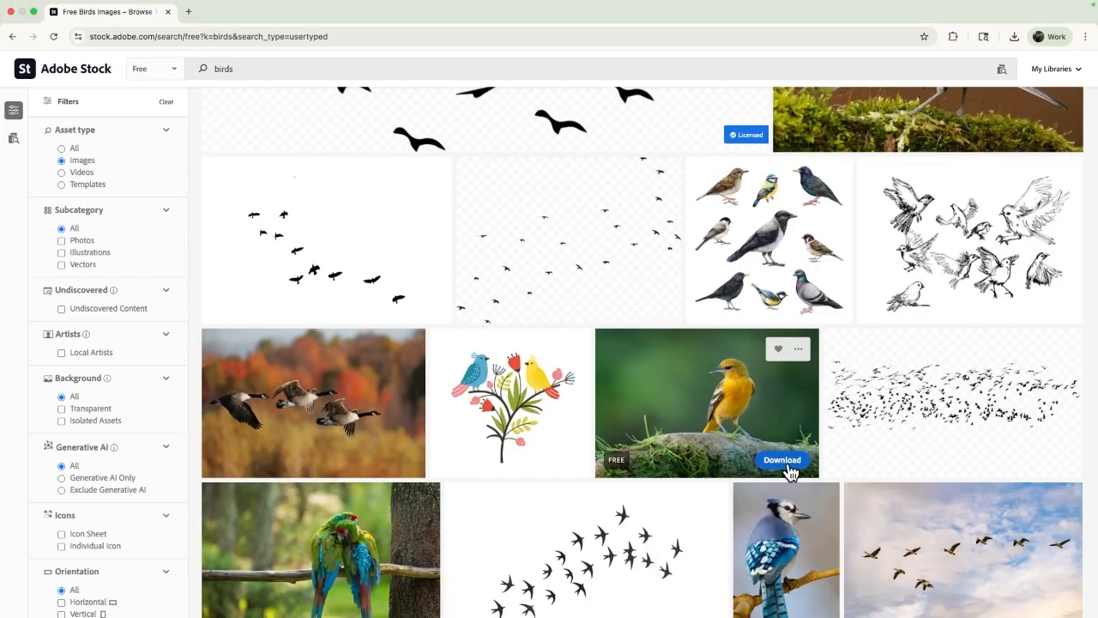
{"action": "left_click", "coordinate": [783, 461]}
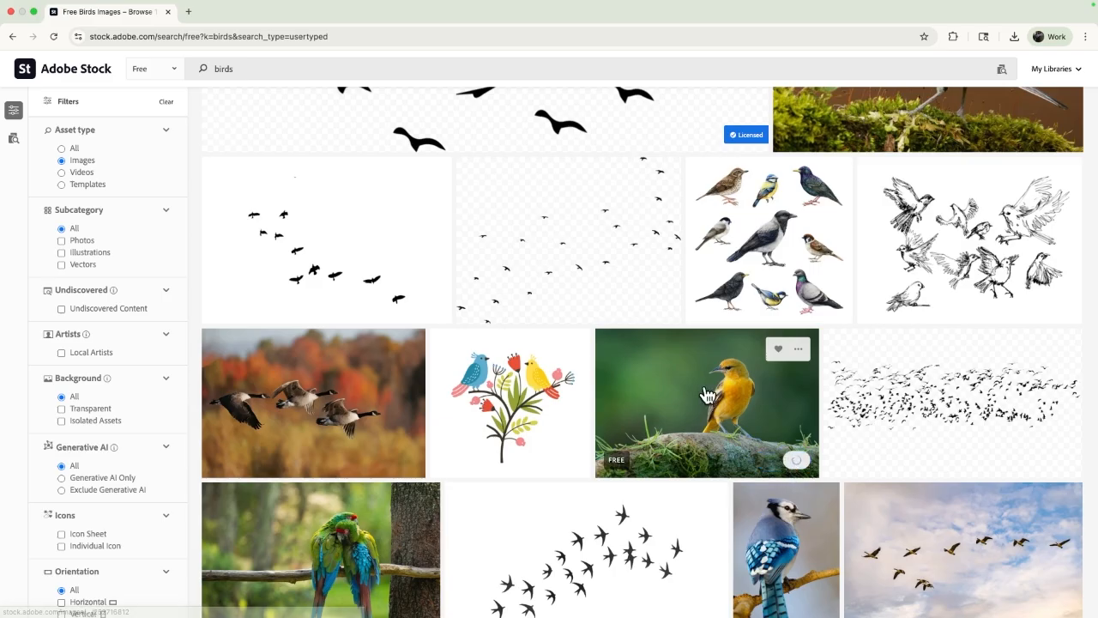
{"action": "key", "text": "ctrl+Left"}
{"action": "key", "text": "ctrl+Left"}
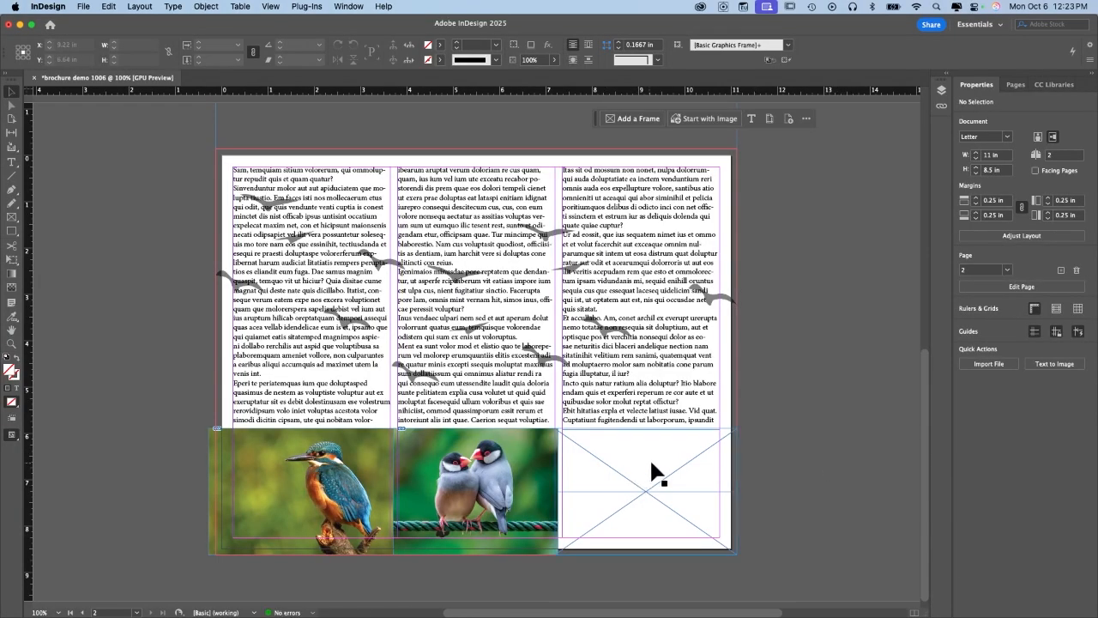
Place the downloaded orange bird JPEG into the empty bottom-right frame.
{"action": "left_click", "coordinate": [84, 7]}
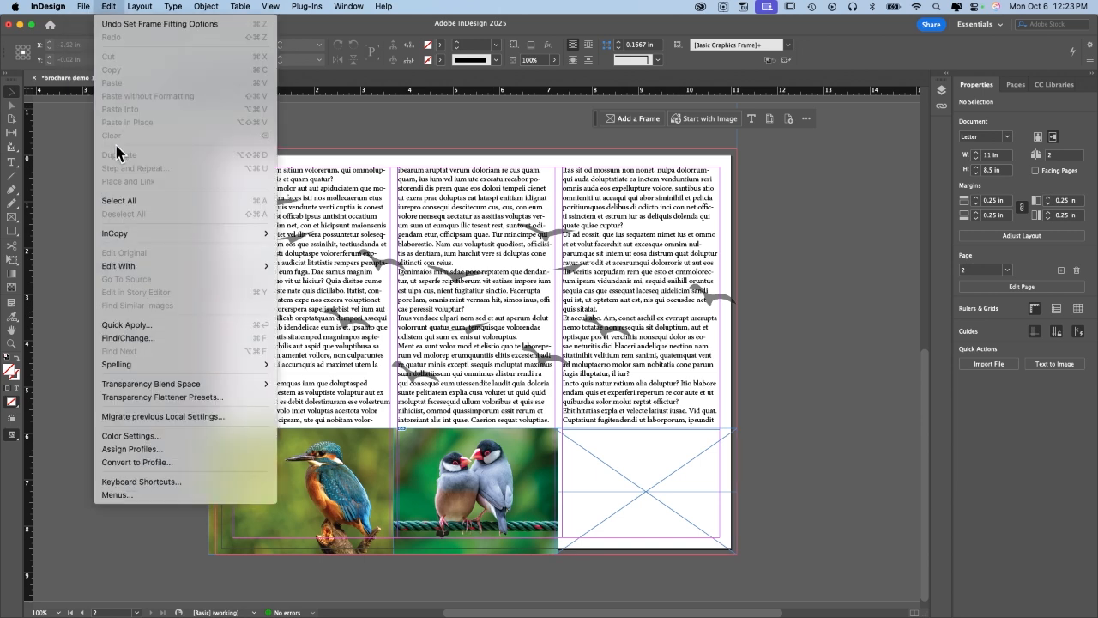
{"action": "left_click", "coordinate": [89, 181]}
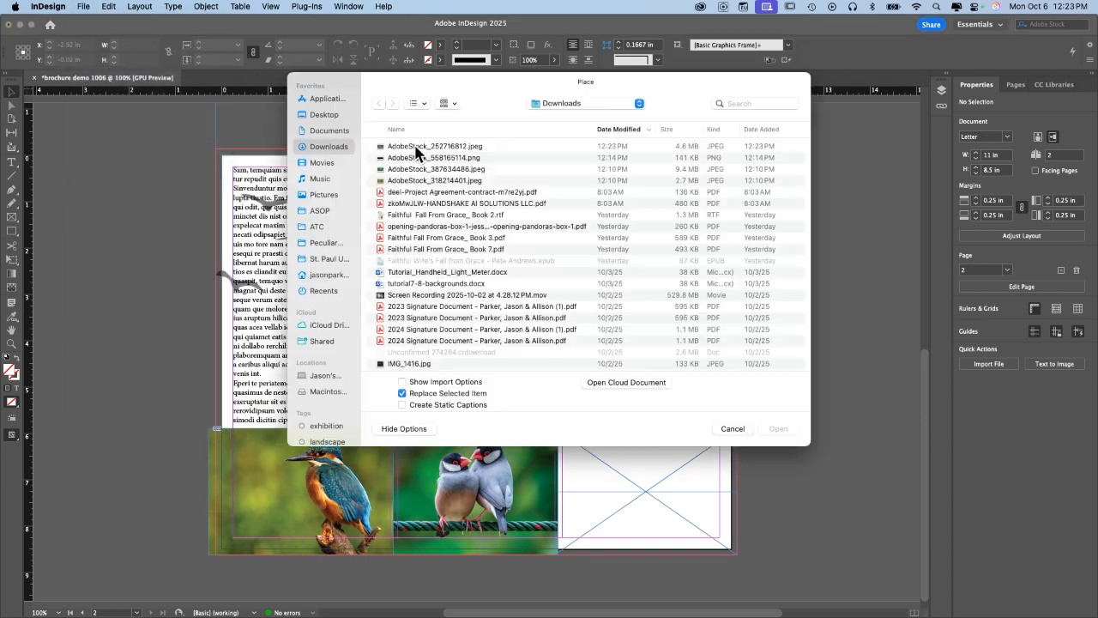
{"action": "double_click", "coordinate": [421, 148]}
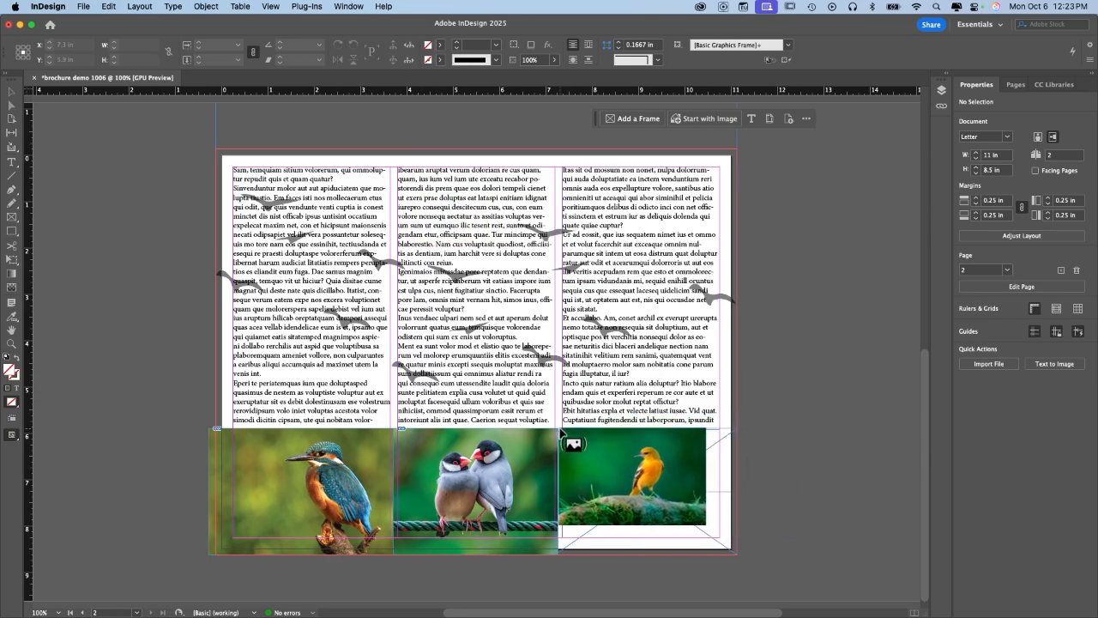
{"action": "left_click", "coordinate": [561, 432]}
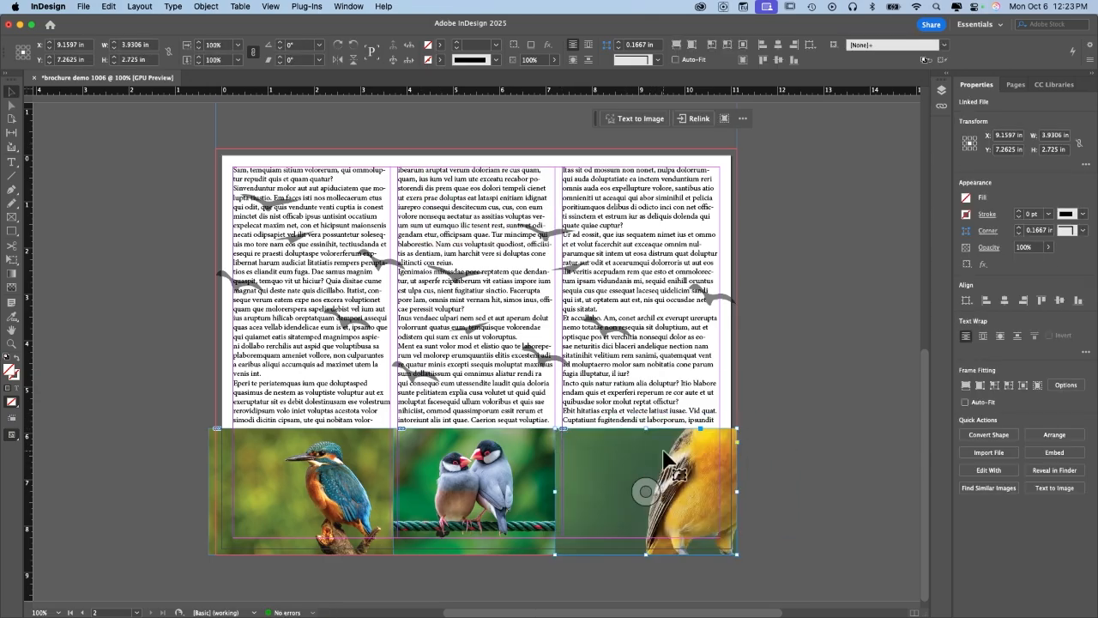
Make the orange bird photo fill its frame proportionally, then preview the page with W.
{"action": "right_click", "coordinate": [636, 458]}
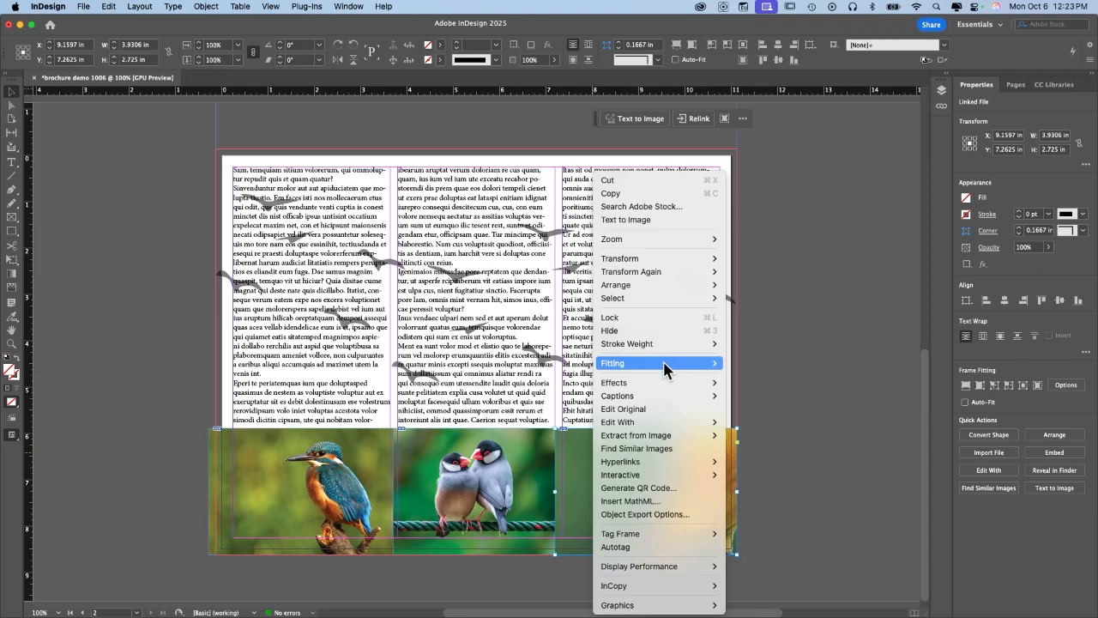
{"action": "mouse_move", "coordinate": [665, 370]}
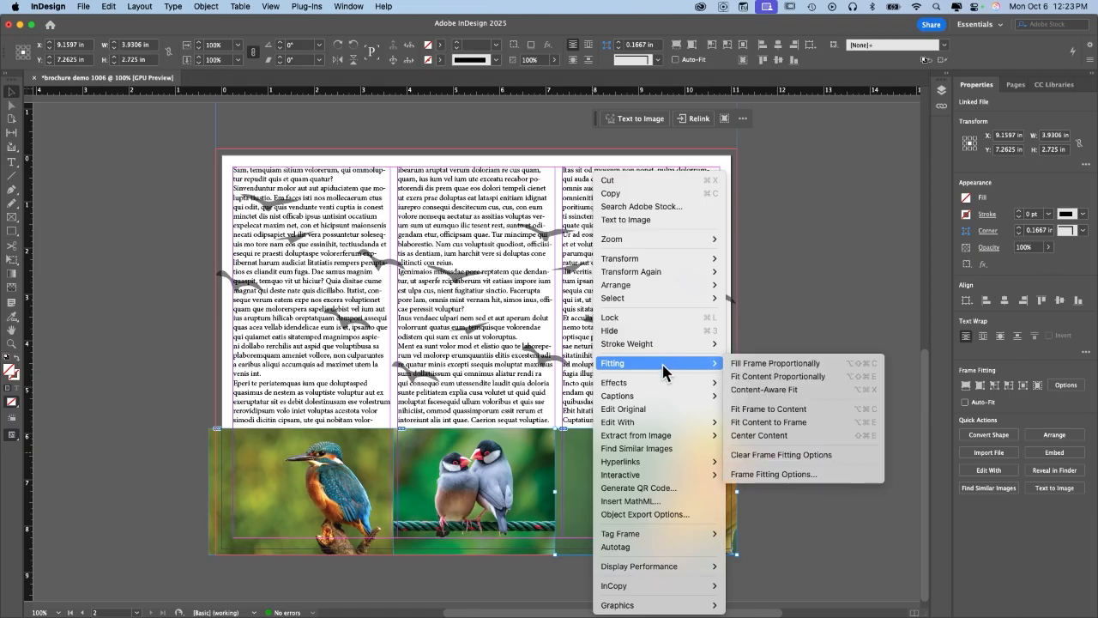
{"action": "left_click", "coordinate": [776, 367]}
{"action": "left_click", "coordinate": [809, 438]}
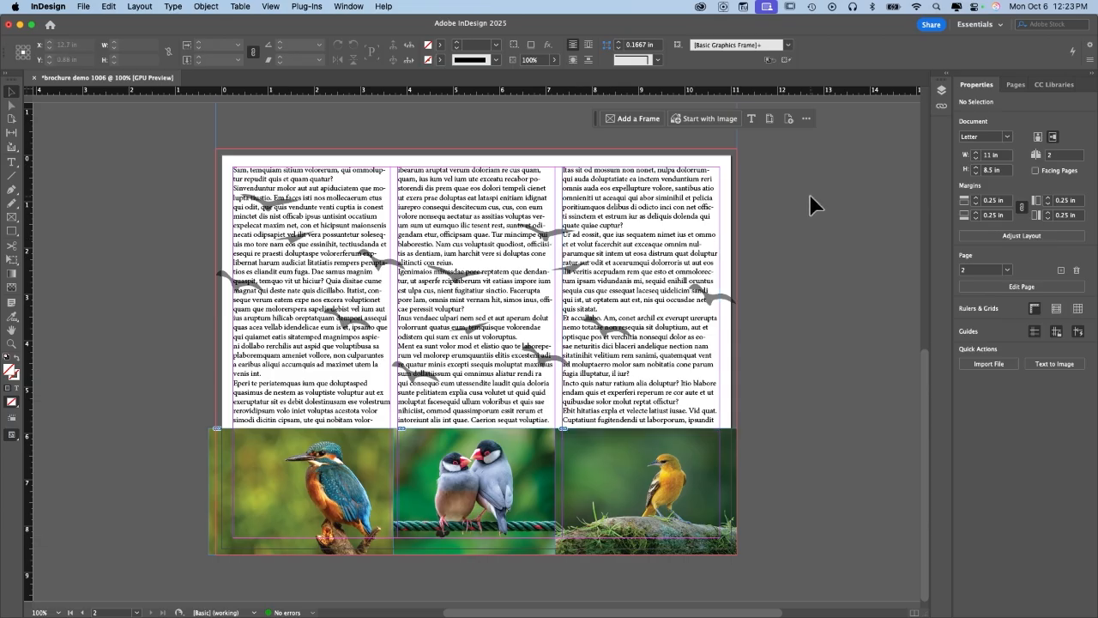
{"action": "key", "text": "w"}
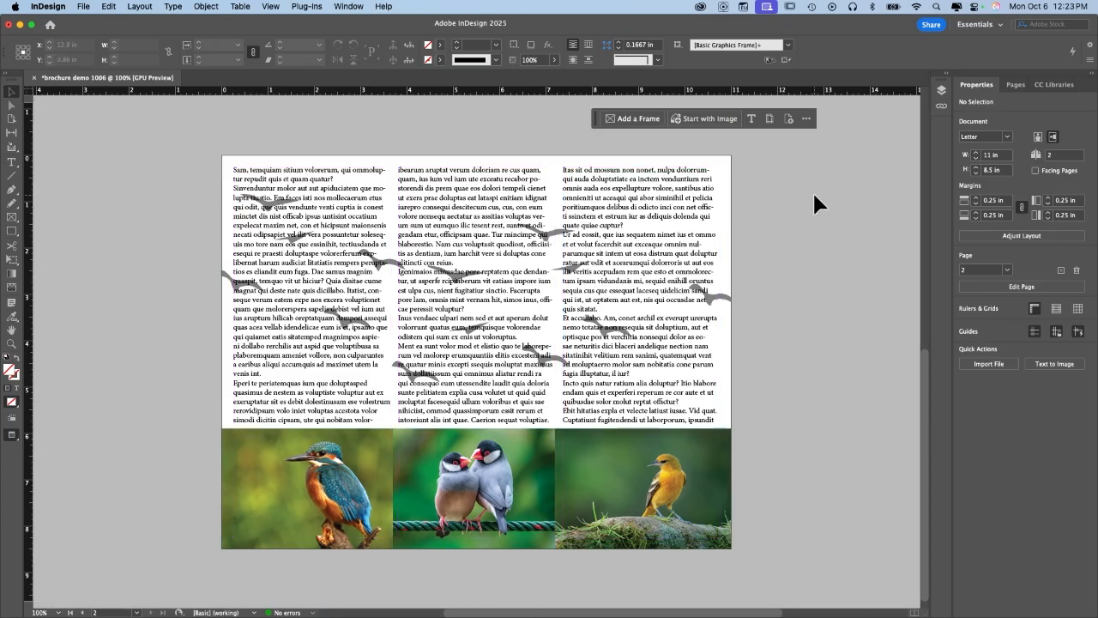
{"action": "key", "text": "w"}
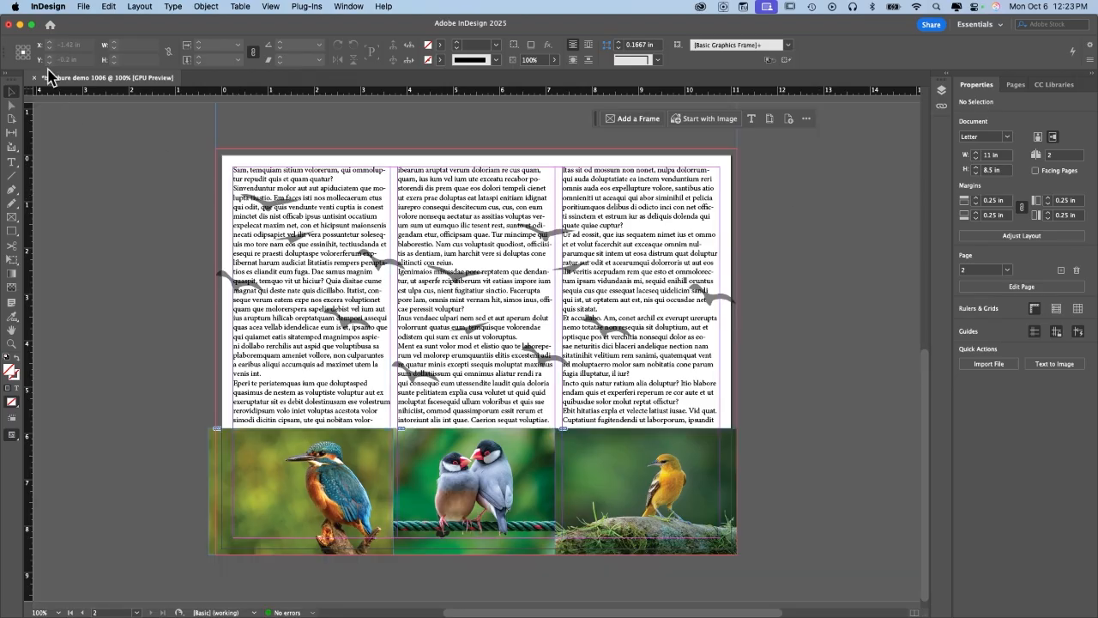
Replace the left column's first paragraph with the heading 'WHY J-BIRDHOUSES?'.
{"action": "left_click", "coordinate": [301, 225]}
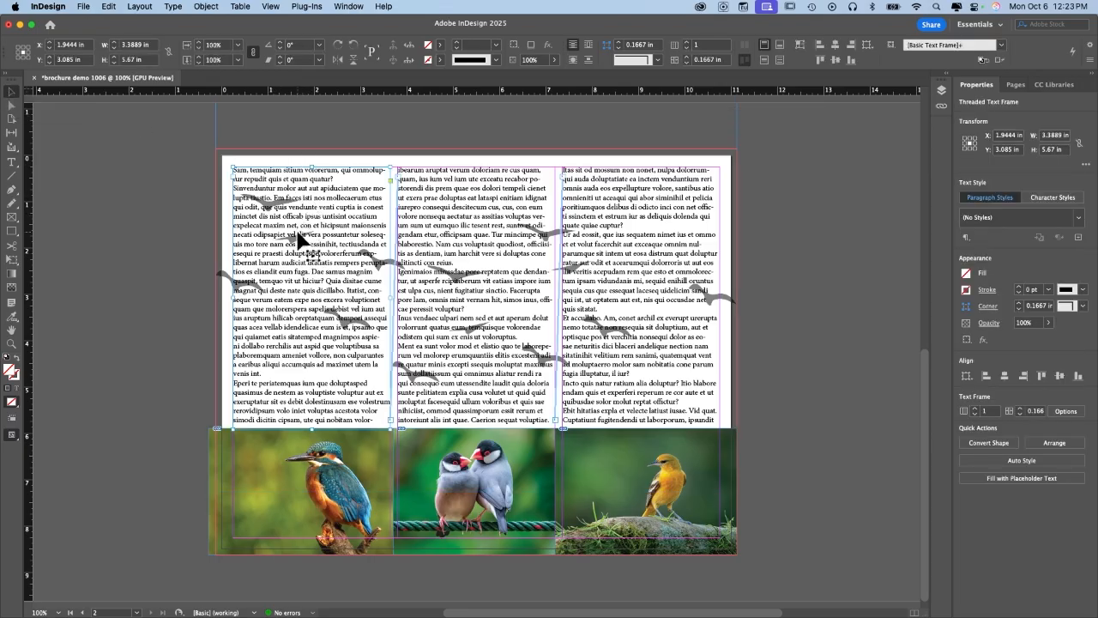
{"action": "double_click", "coordinate": [329, 205]}
{"action": "left_click_drag", "start_coordinate": [335, 178], "coordinate": [210, 172]}
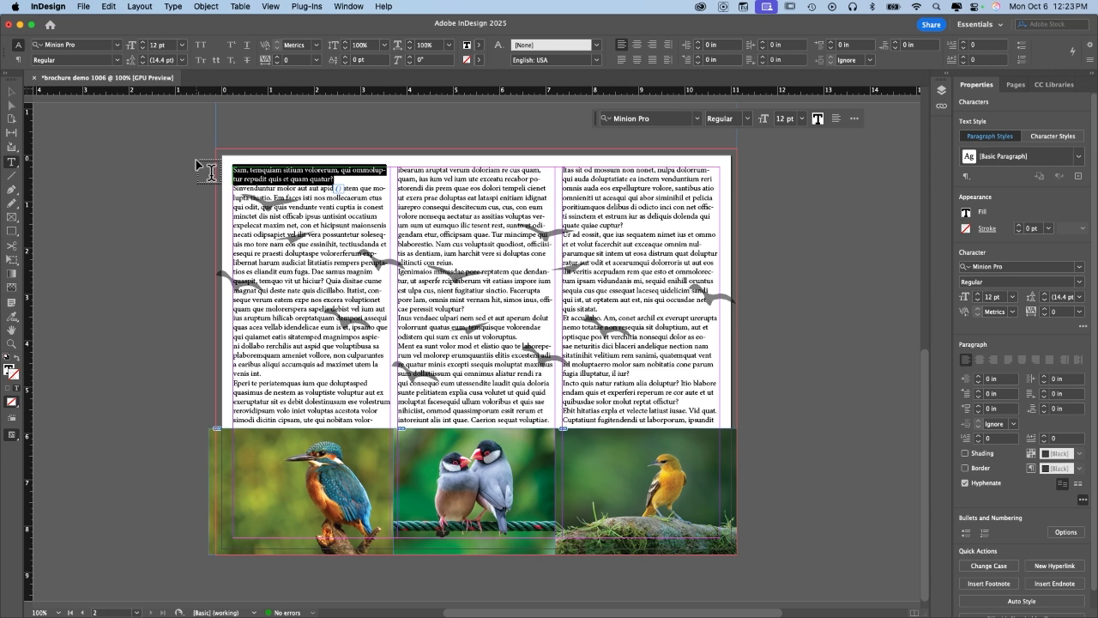
{"action": "type", "text": "WHy"}
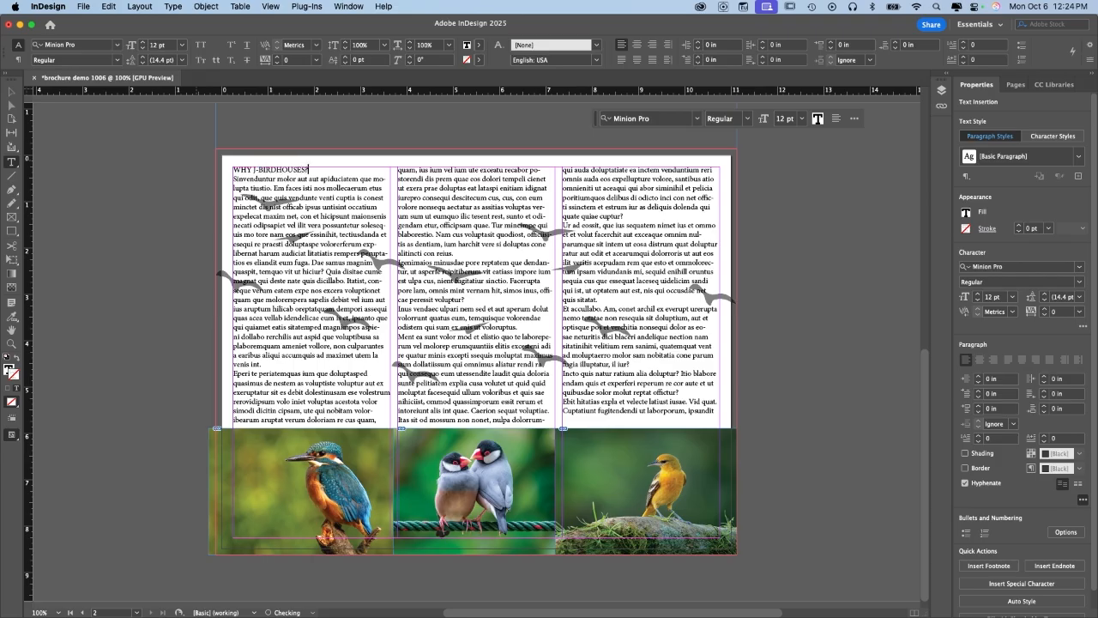
Set the WHY J-BIRDHOUSES? heading's font style to Bold.
{"action": "triple_click", "coordinate": [245, 171]}
{"action": "key", "text": "super+b"}
{"action": "key", "text": "Escape"}
{"action": "left_click", "coordinate": [1079, 282]}
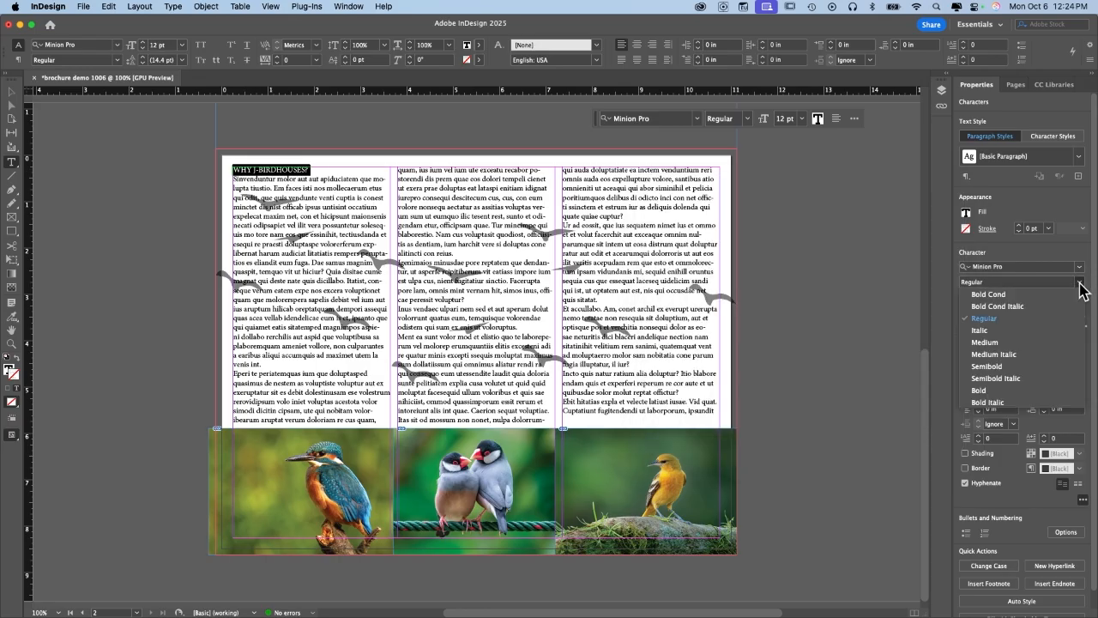
{"action": "left_click", "coordinate": [996, 390]}
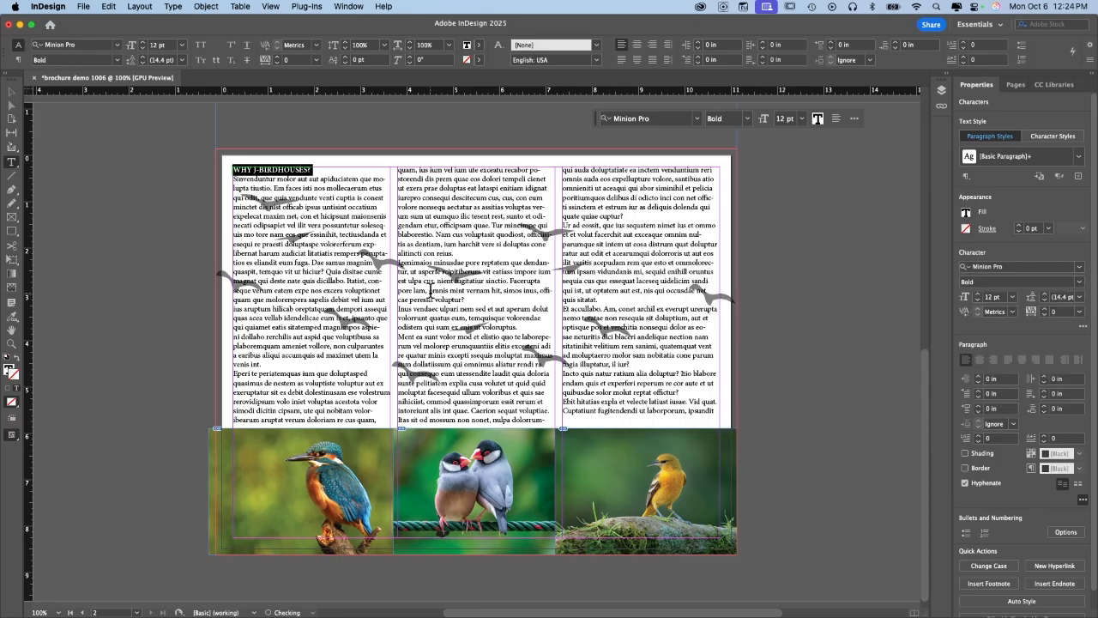
Add blank lines after the heading and after the first paragraph.
{"action": "left_click", "coordinate": [291, 172]}
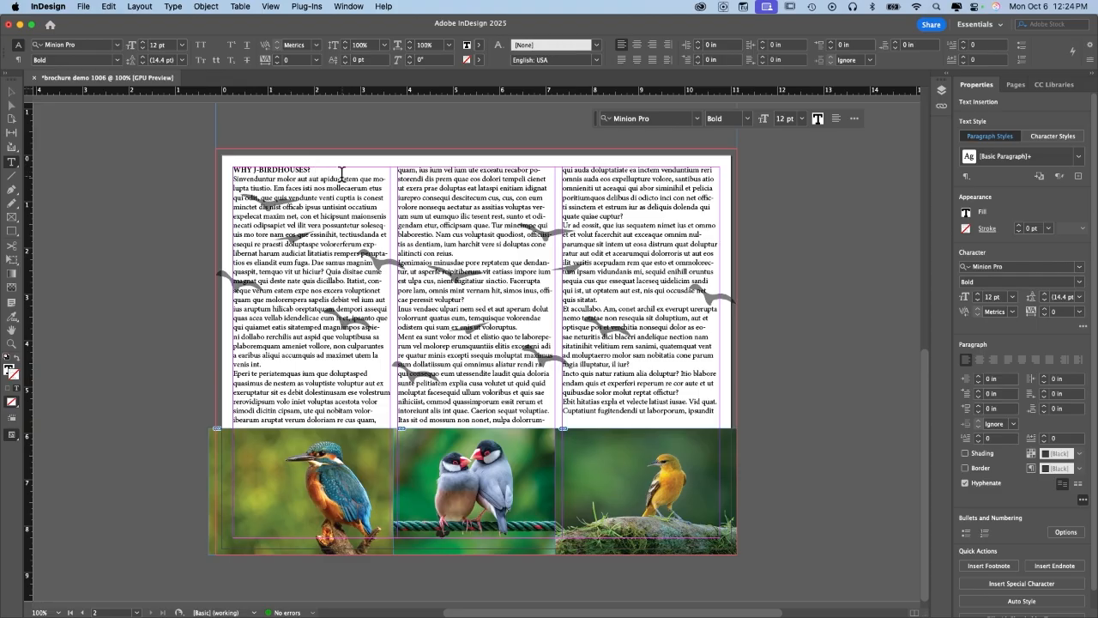
{"action": "key", "text": "Return"}
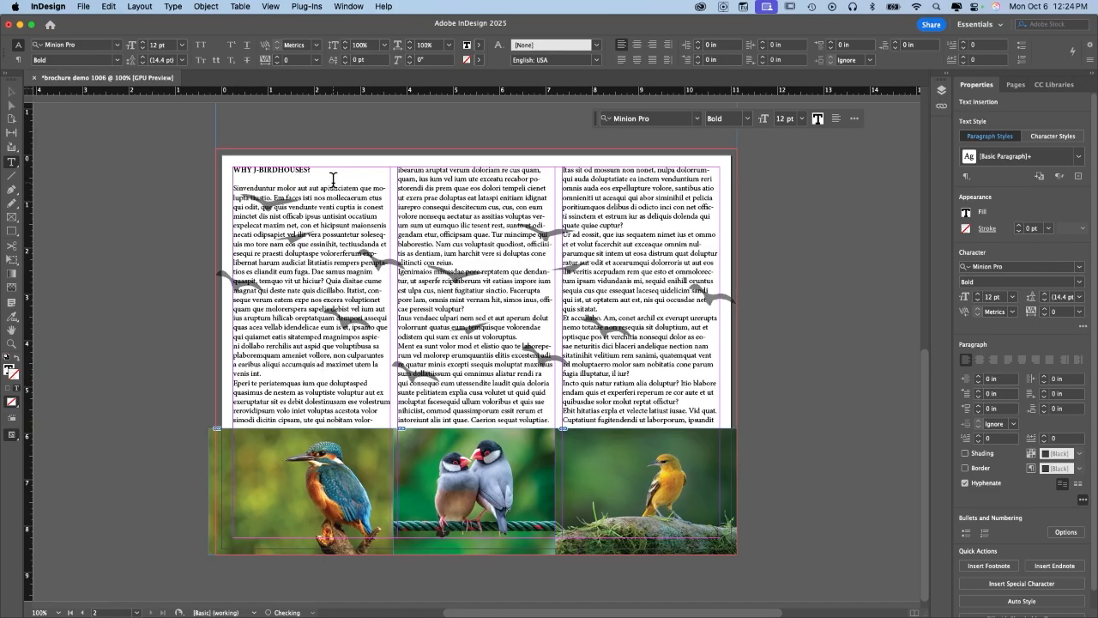
{"action": "left_click", "coordinate": [286, 374]}
{"action": "key", "text": "Return"}
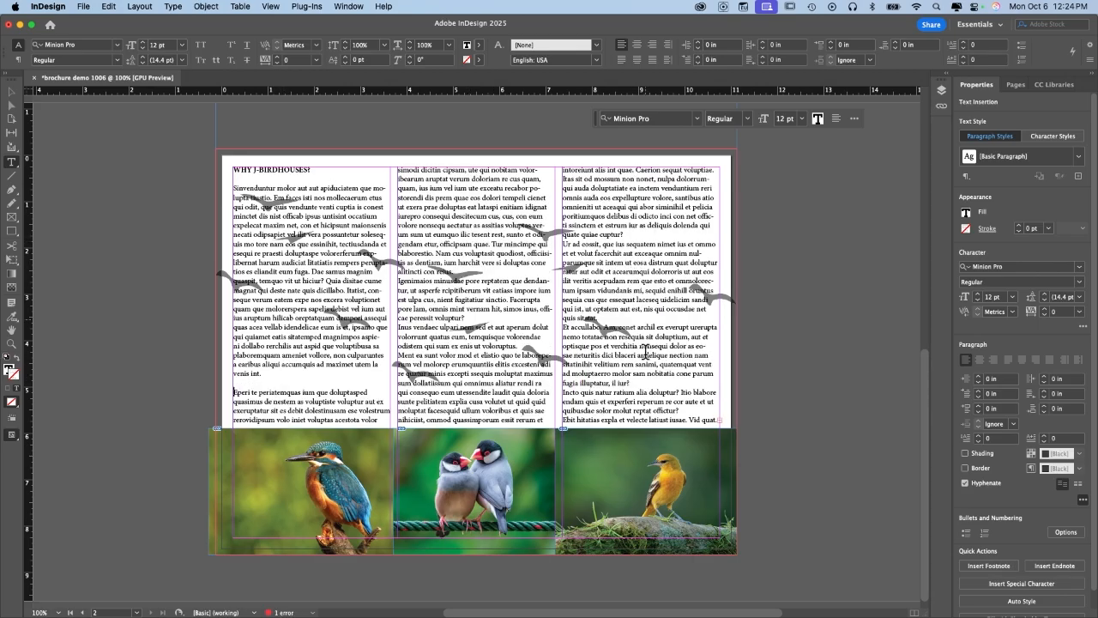
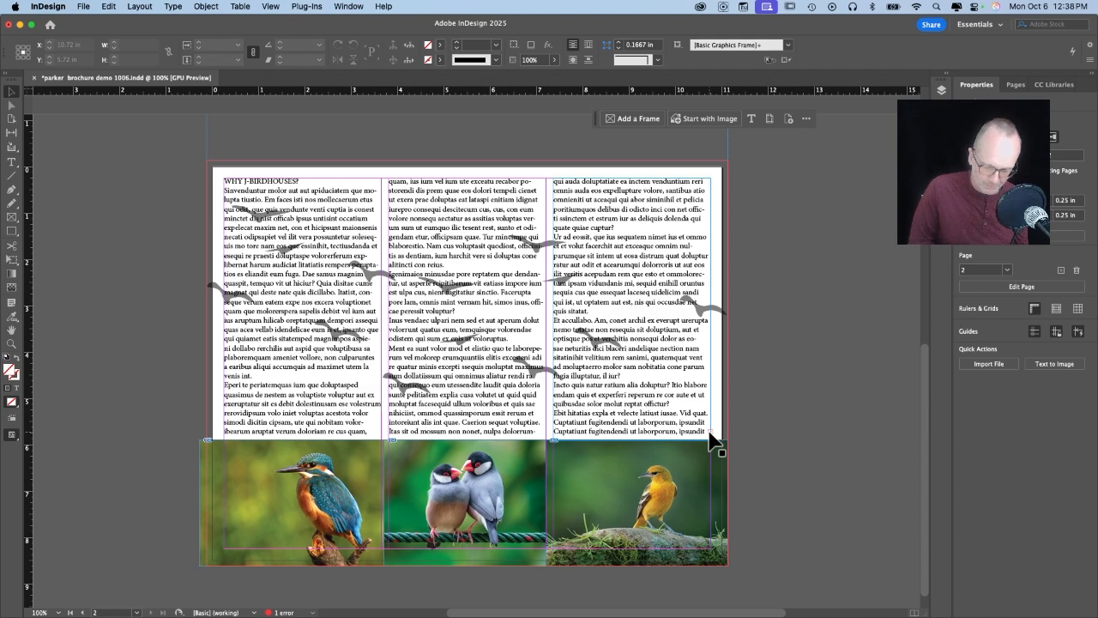
Zoom to 150% and delete three paragraphs from the third column's text.
{"action": "key", "text": "super+equal"}
{"action": "key", "text": "super+equal"}
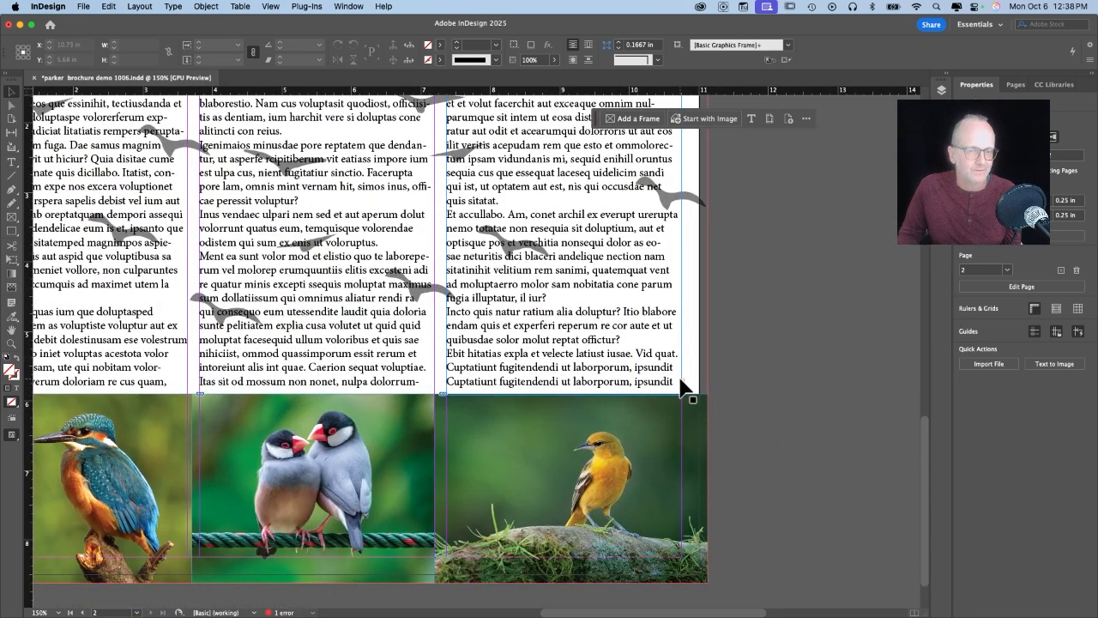
{"action": "scroll", "coordinate": [682, 388], "scroll_direction": "up", "scroll_amount": 3}
{"action": "scroll", "coordinate": [682, 388], "scroll_direction": "left", "scroll_amount": 4}
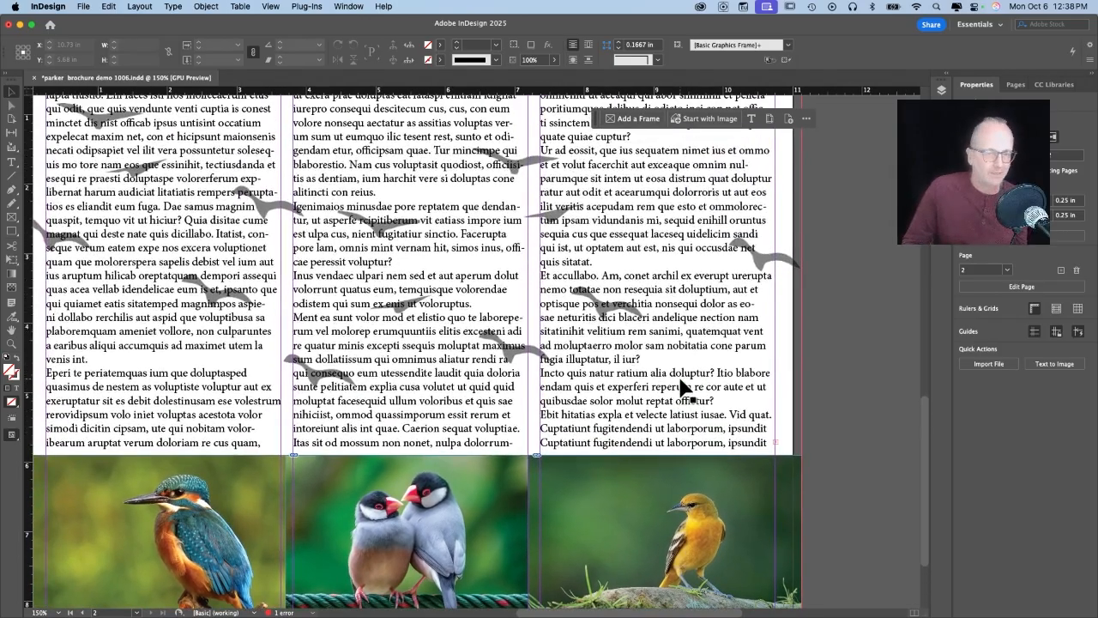
{"action": "scroll", "coordinate": [682, 388], "scroll_direction": "up", "scroll_amount": 3}
{"action": "scroll", "coordinate": [682, 389], "scroll_direction": "left", "scroll_amount": 2}
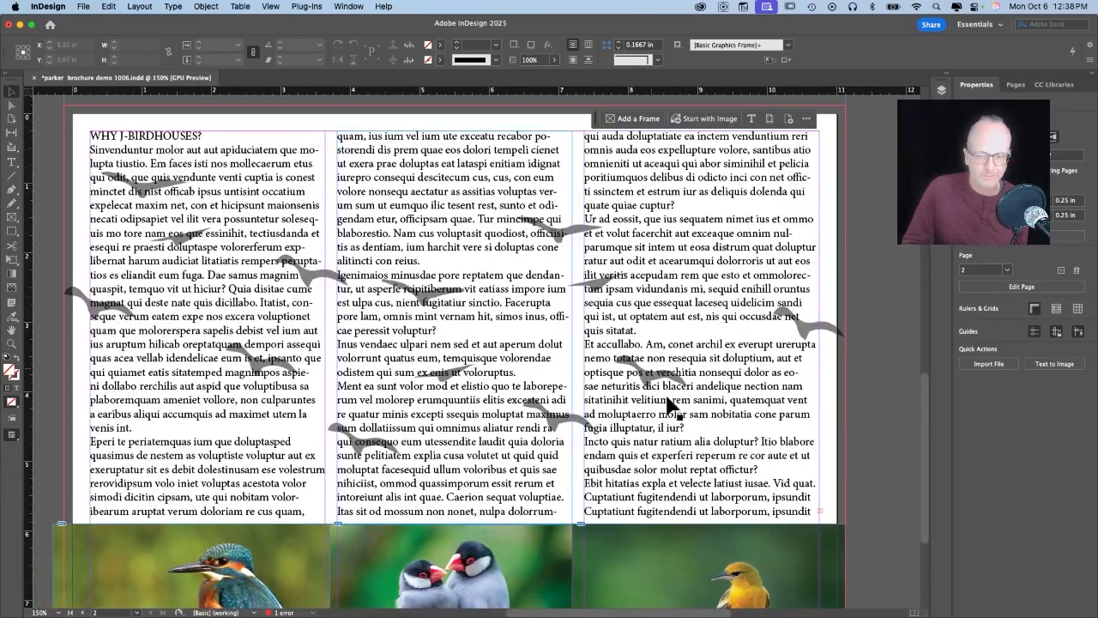
{"action": "left_click", "coordinate": [677, 254]}
{"action": "double_click", "coordinate": [677, 254]}
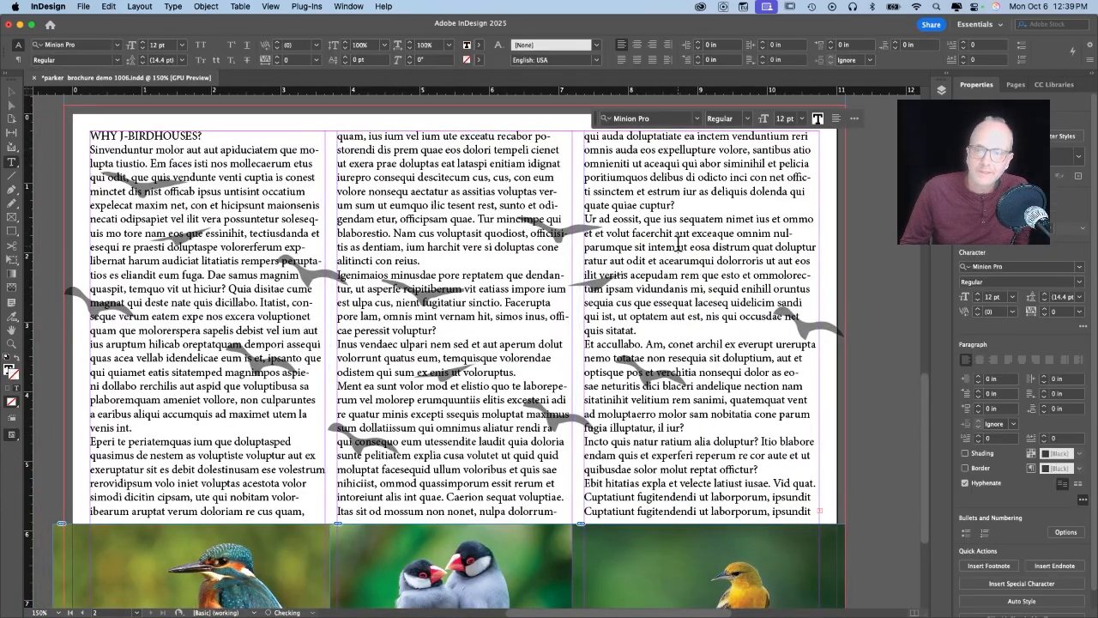
{"action": "left_click_drag", "start_coordinate": [586, 219], "coordinate": [772, 457]}
{"action": "key", "text": "BackSpace"}
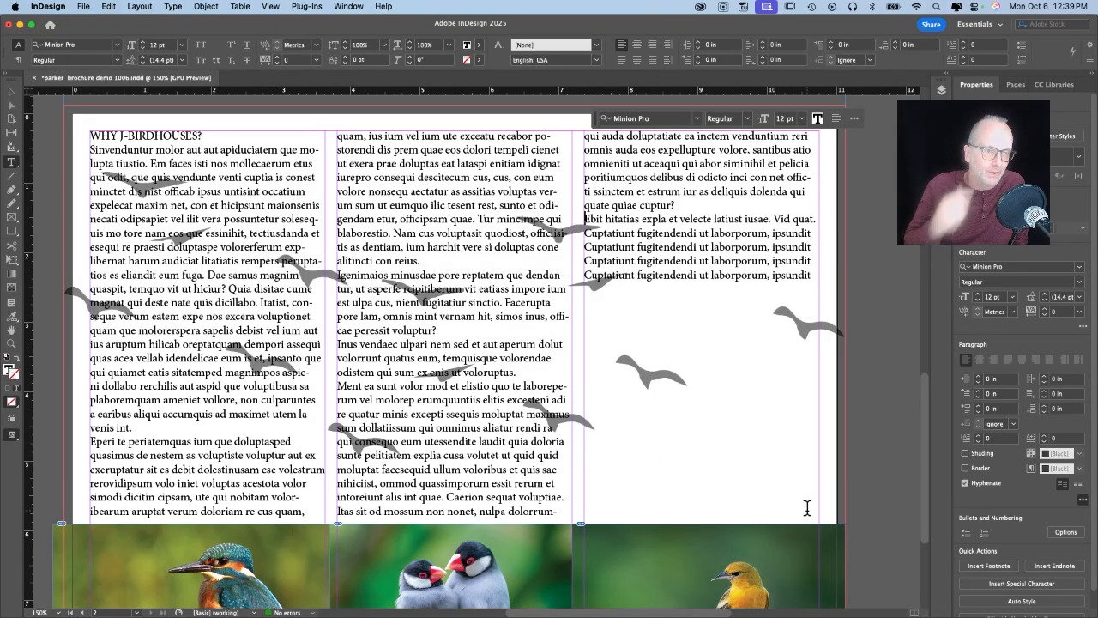
Make the WHY J-BIRDHOUSES? heading Bold in the Character font styles.
{"action": "triple_click", "coordinate": [193, 137]}
{"action": "left_click", "coordinate": [183, 161]}
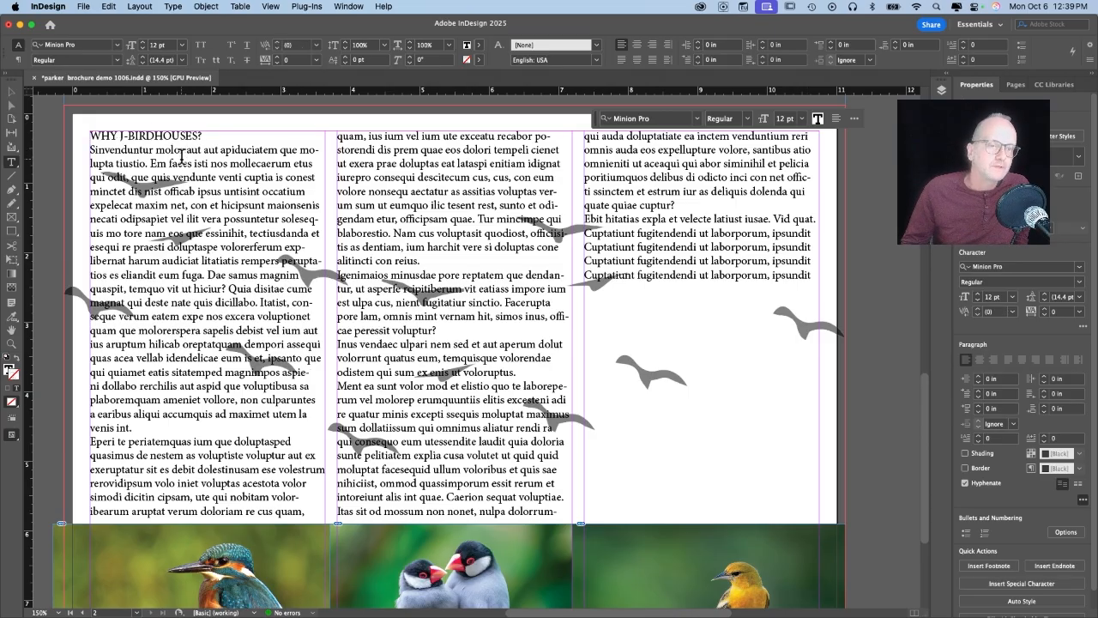
{"action": "triple_click", "coordinate": [139, 135]}
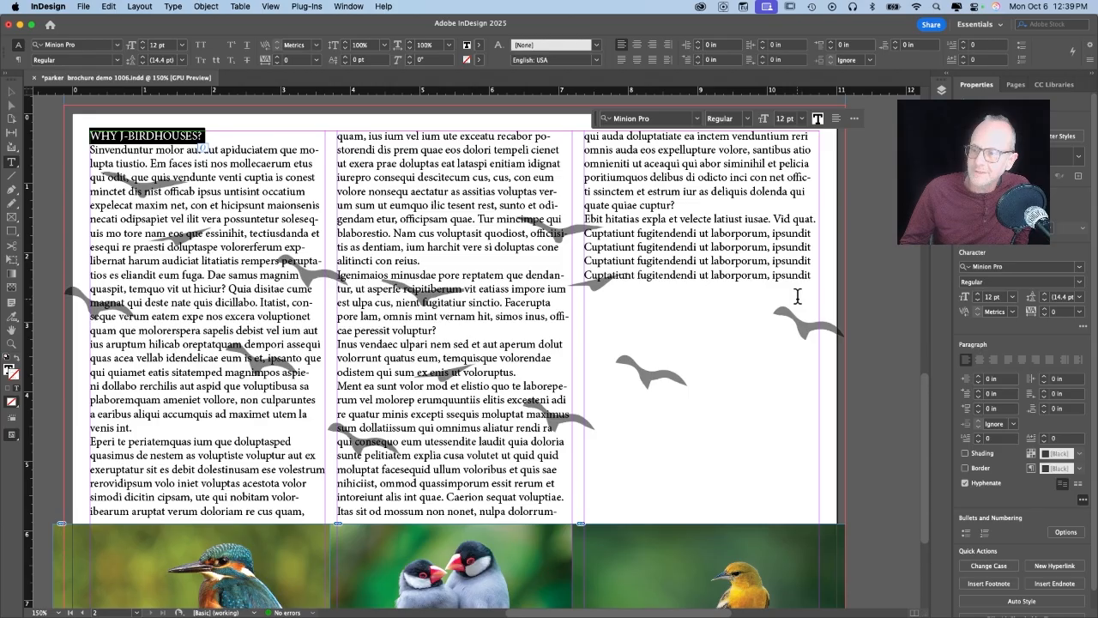
{"action": "left_click", "coordinate": [1078, 282]}
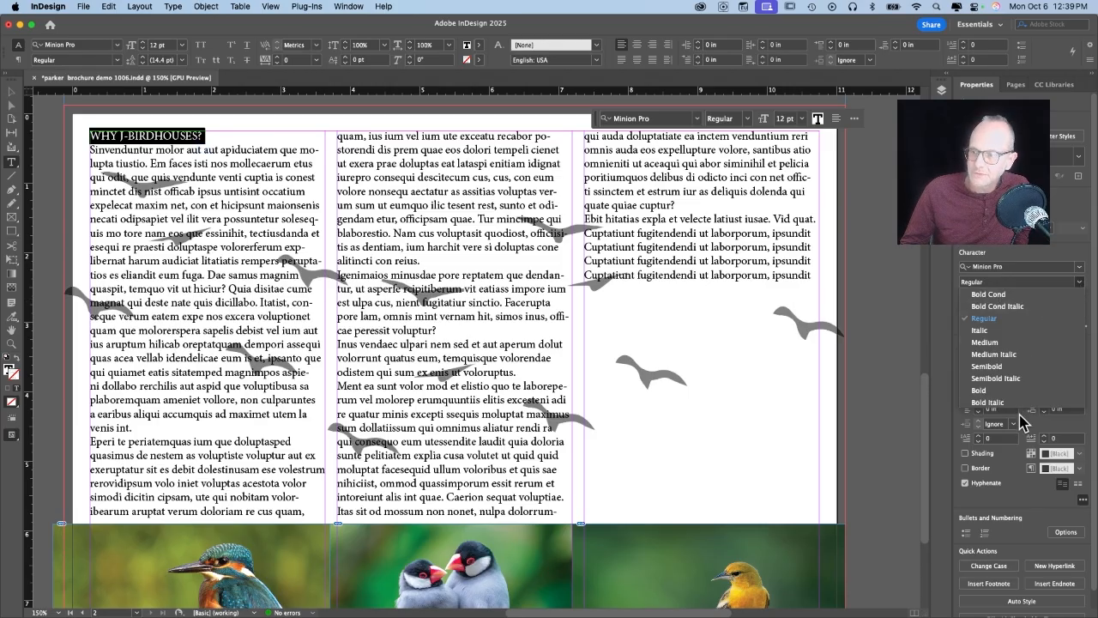
{"action": "left_click", "coordinate": [1004, 390]}
{"action": "left_click", "coordinate": [136, 429]}
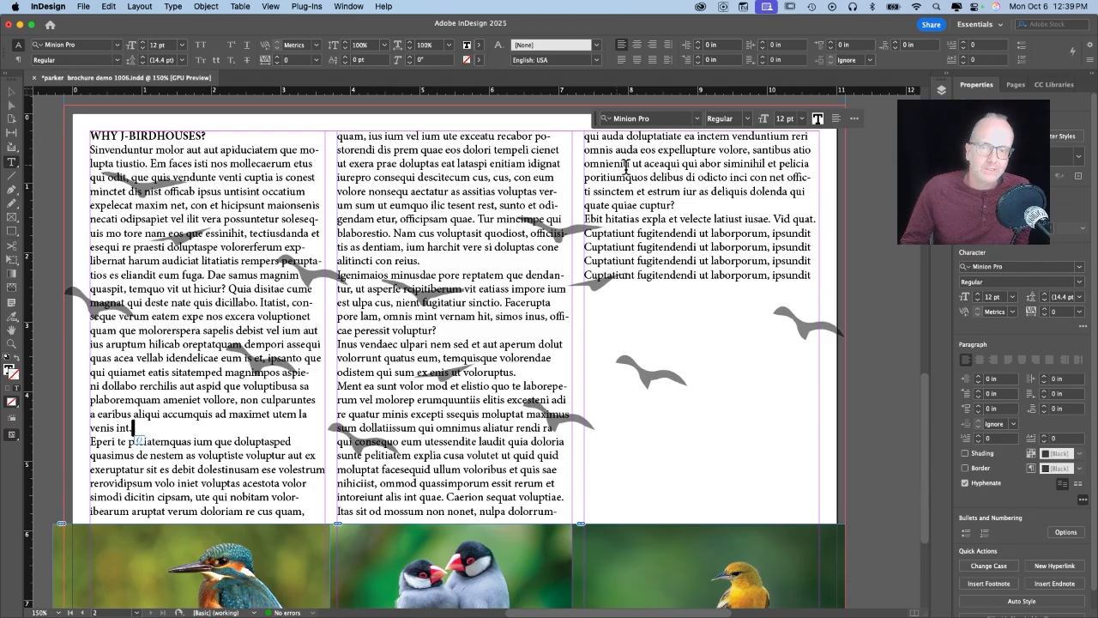
Add blank lines after the heading and before 'Eperi te', then start typing OUR BIRDHOUSES.
{"action": "left_click", "coordinate": [224, 137]}
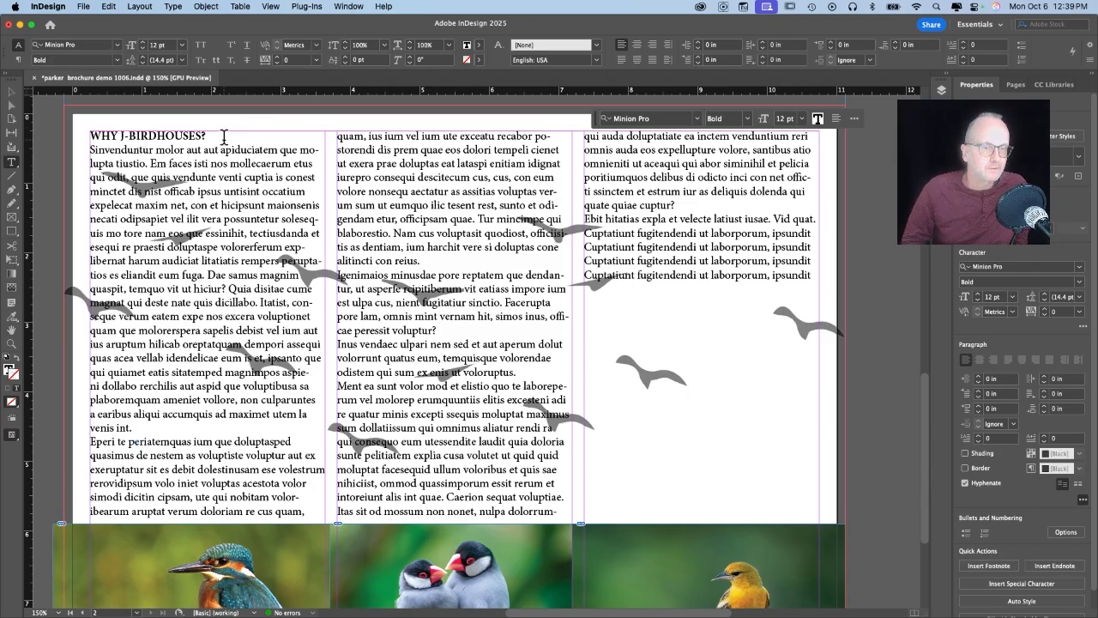
{"action": "key", "text": "Return"}
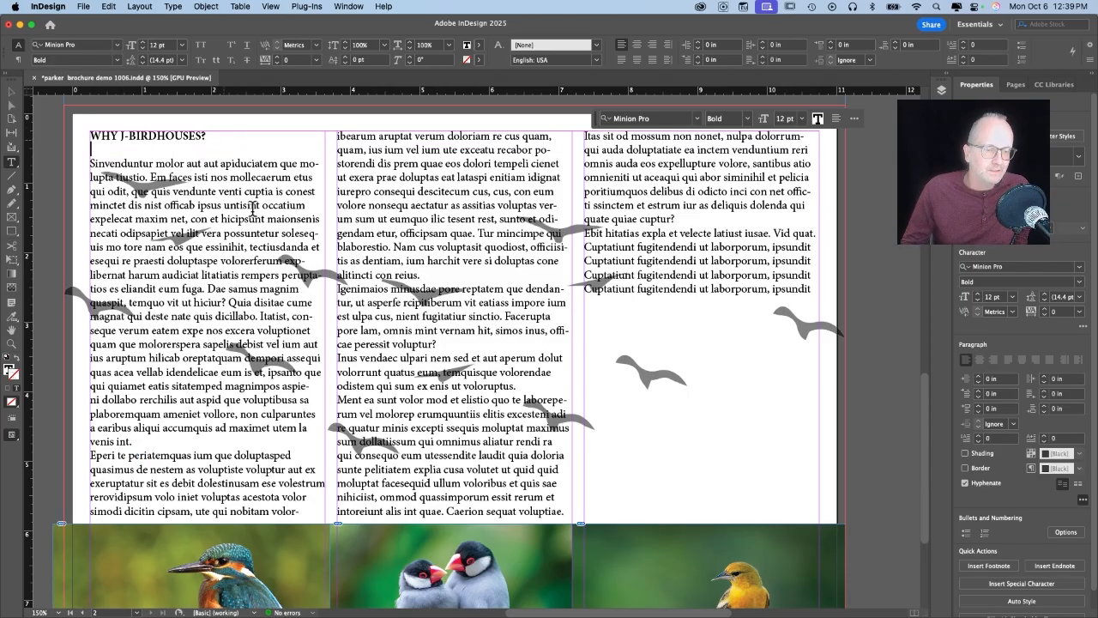
{"action": "left_click", "coordinate": [146, 439]}
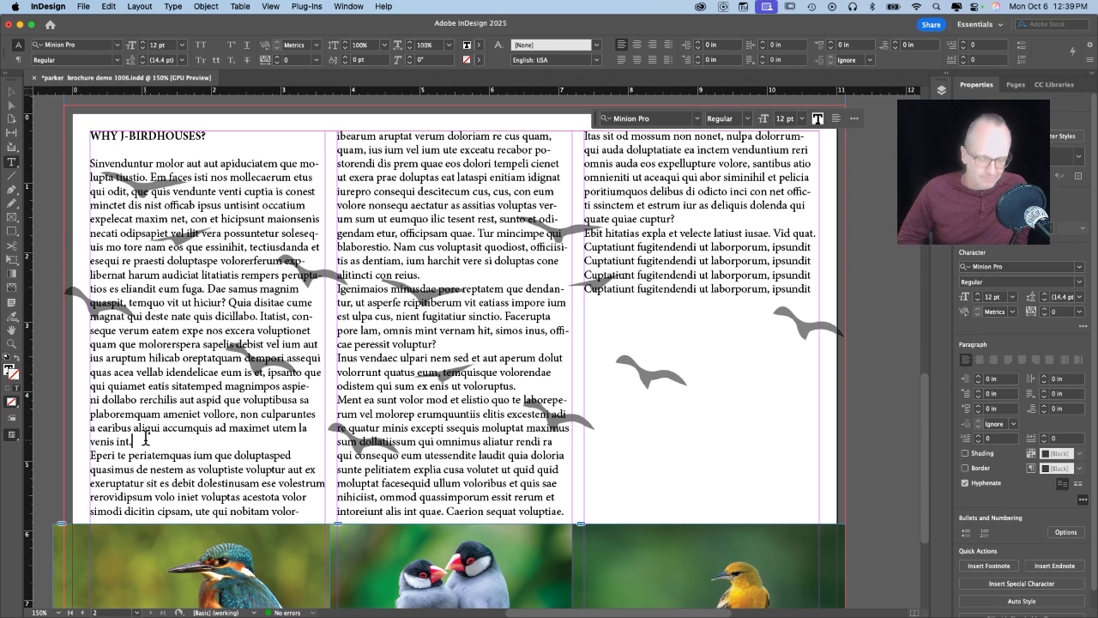
{"action": "key", "text": "Return"}
{"action": "key", "text": "Return"}
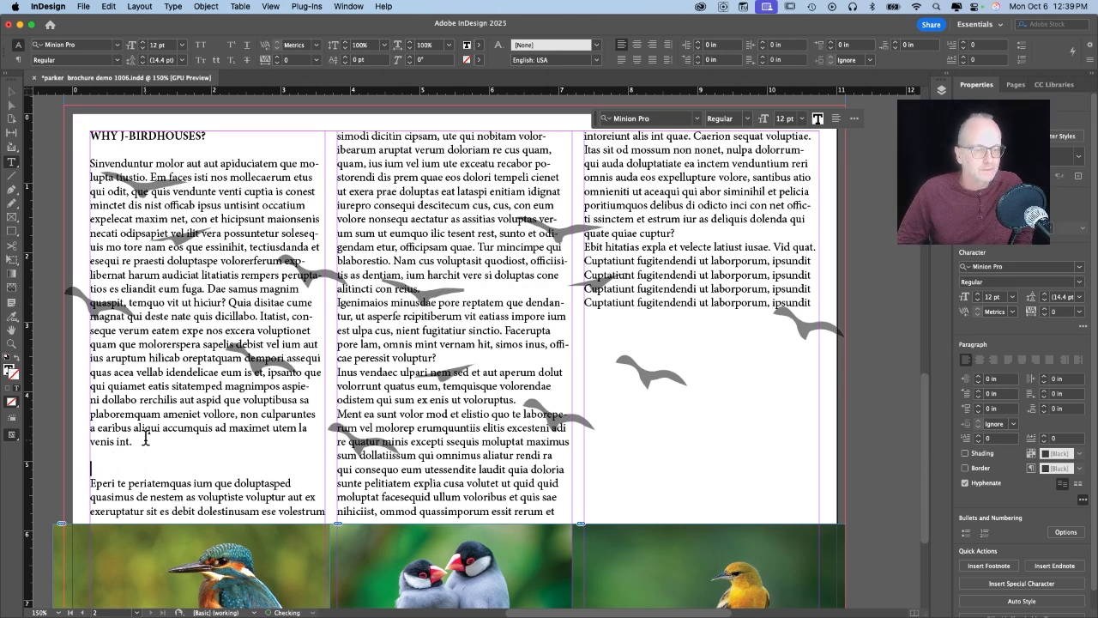
{"action": "type", "text": "OUR BIRDHOUSES"}
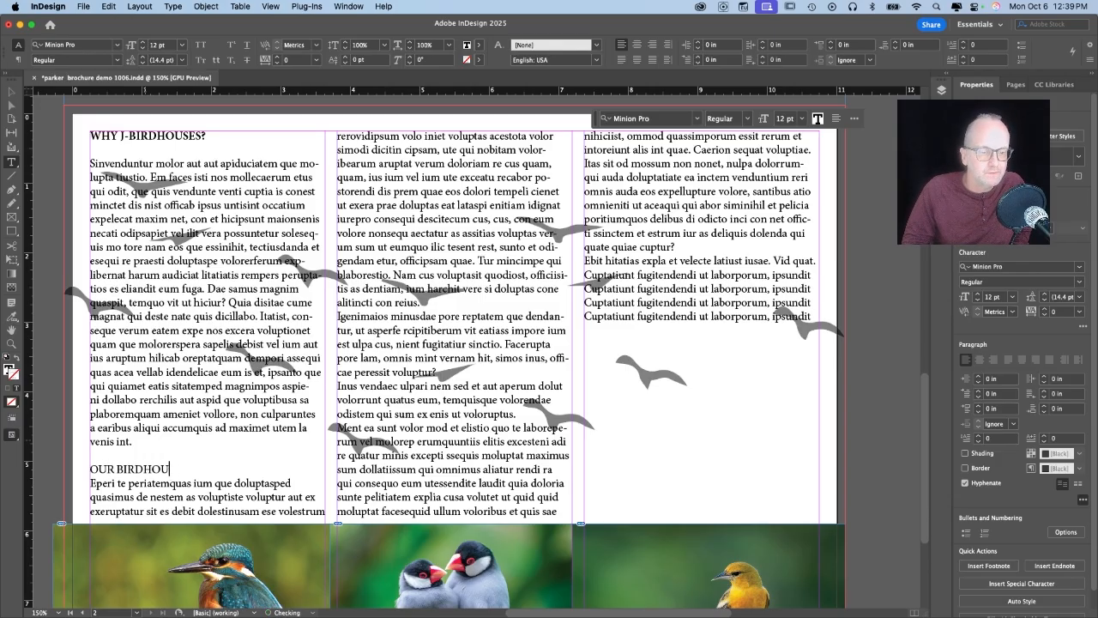
Set the OUR BIRDHOUSES heading's font style to Bold.
{"action": "triple_click", "coordinate": [112, 468]}
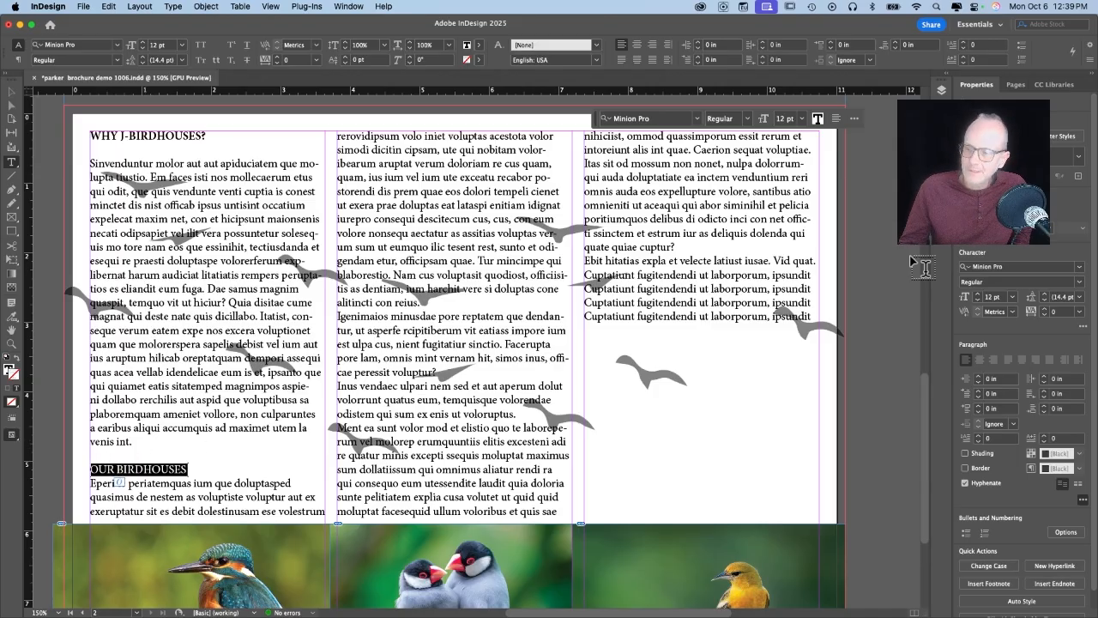
{"action": "left_click", "coordinate": [1004, 282]}
{"action": "left_click", "coordinate": [1078, 286]}
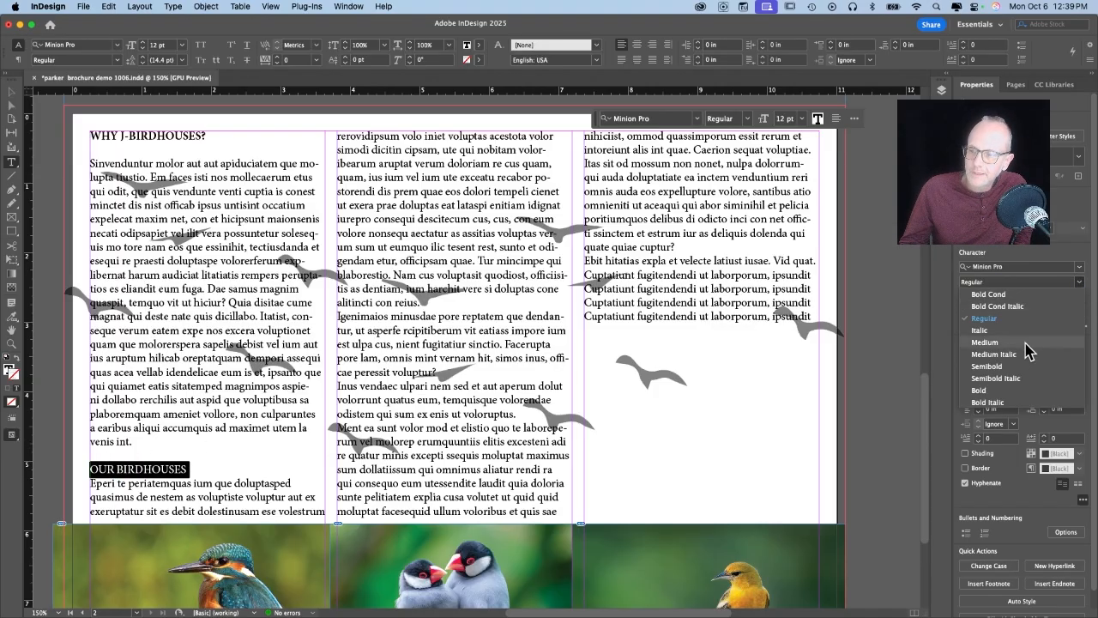
{"action": "left_click", "coordinate": [993, 397]}
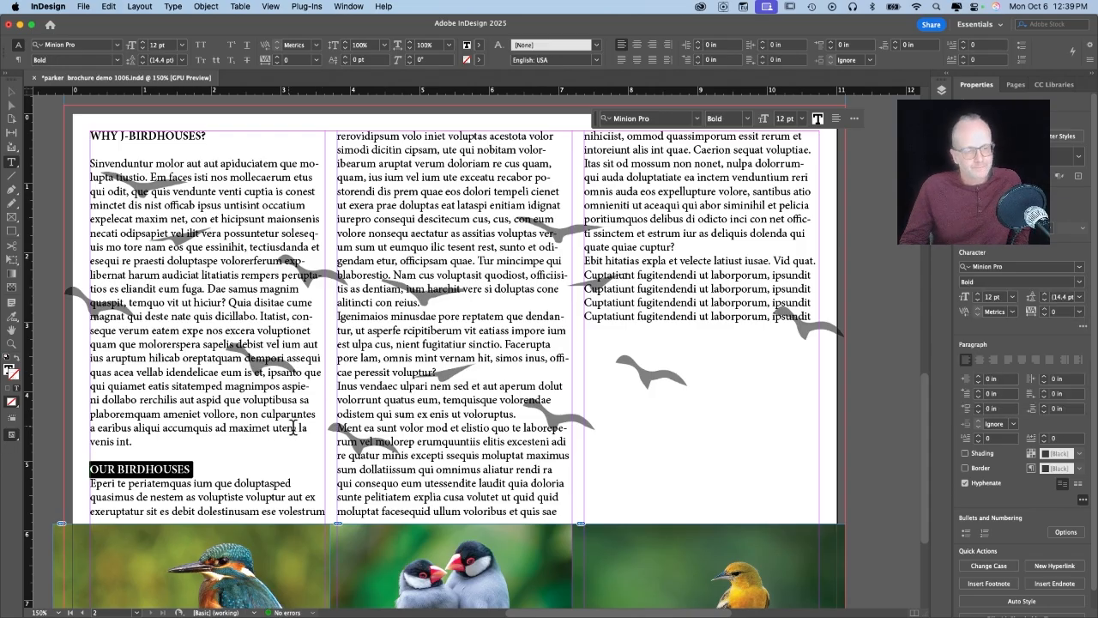
Raise Space After on the blank line so OUR BIRDHOUSES starts the middle column.
{"action": "left_click", "coordinate": [122, 448]}
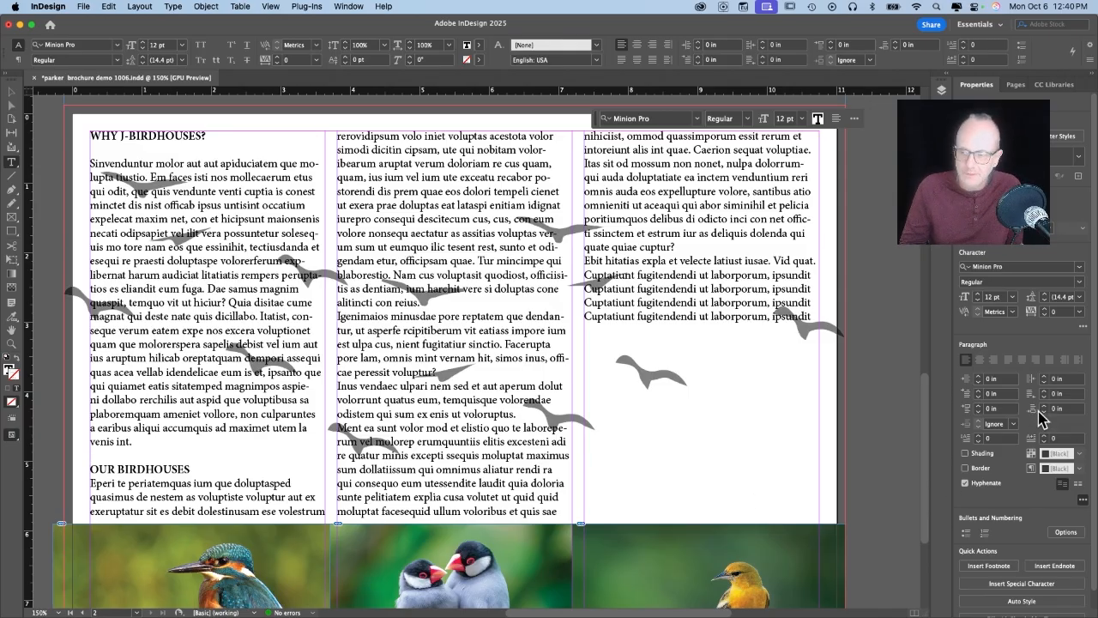
{"action": "left_click", "coordinate": [1044, 406]}
{"action": "left_click", "coordinate": [1044, 406]}
{"action": "left_click", "coordinate": [1044, 406]}
{"action": "left_click", "coordinate": [1044, 406]}
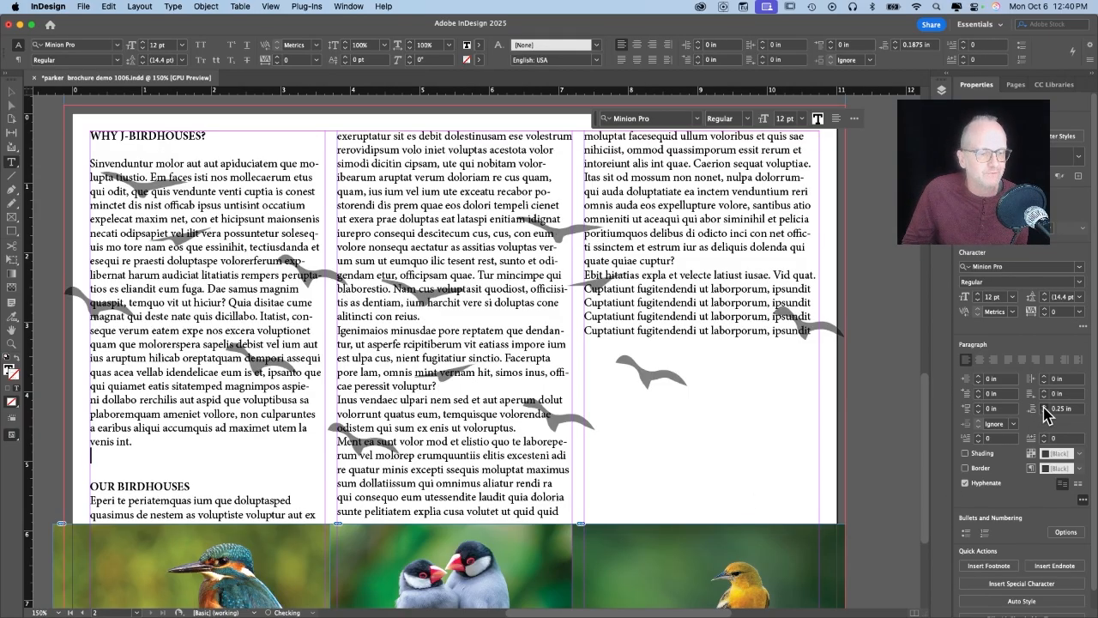
{"action": "left_click", "coordinate": [1044, 407]}
{"action": "left_click", "coordinate": [1044, 406]}
{"action": "left_click", "coordinate": [1044, 407]}
{"action": "left_click", "coordinate": [1044, 407]}
{"action": "left_click", "coordinate": [1044, 407]}
{"action": "left_click", "coordinate": [1044, 406]}
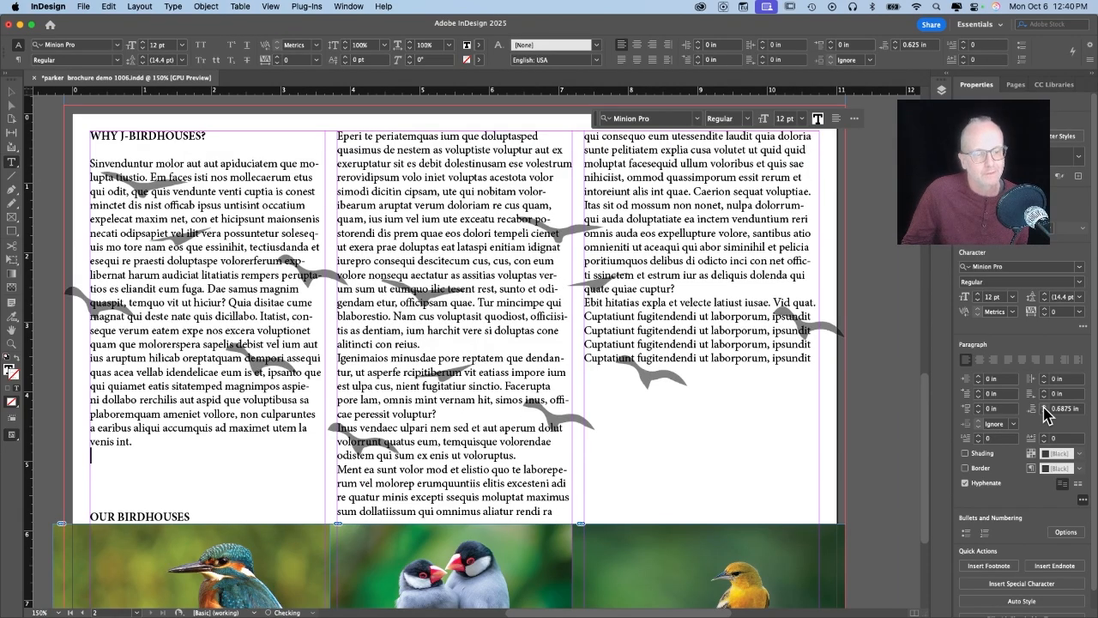
{"action": "left_click", "coordinate": [1044, 407]}
{"action": "left_click", "coordinate": [1044, 407]}
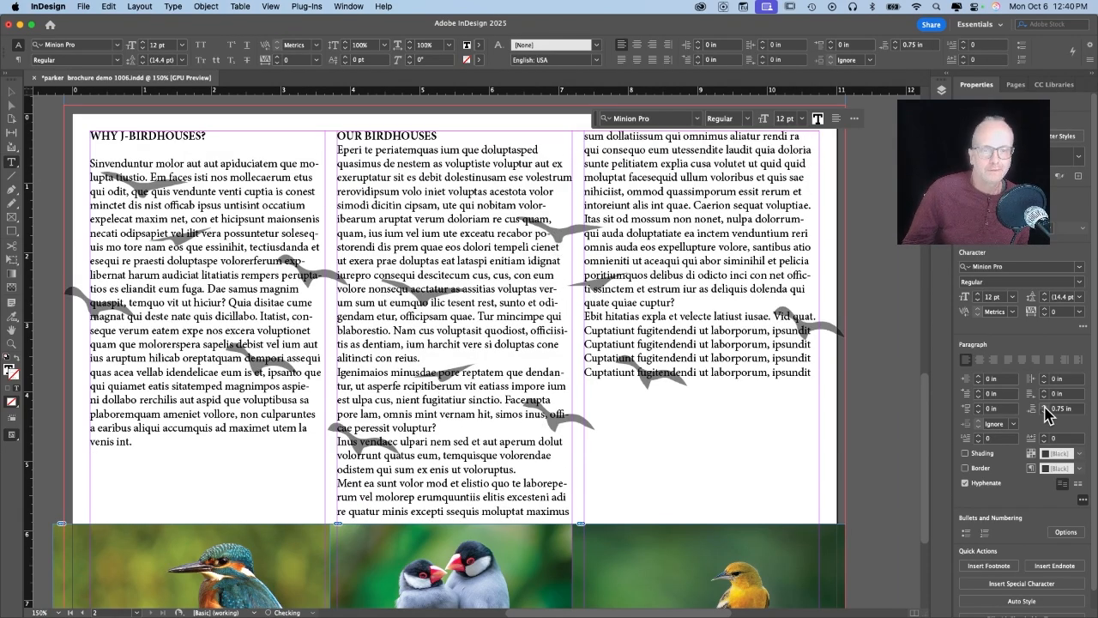
Delete the Inus vendaec paragraph and type WHY WE LOVE BIRDS before 'Ment ea sunt'.
{"action": "left_click_drag", "start_coordinate": [451, 429], "coordinate": [537, 463]}
{"action": "key", "text": "BackSpace"}
{"action": "key", "text": "Return"}
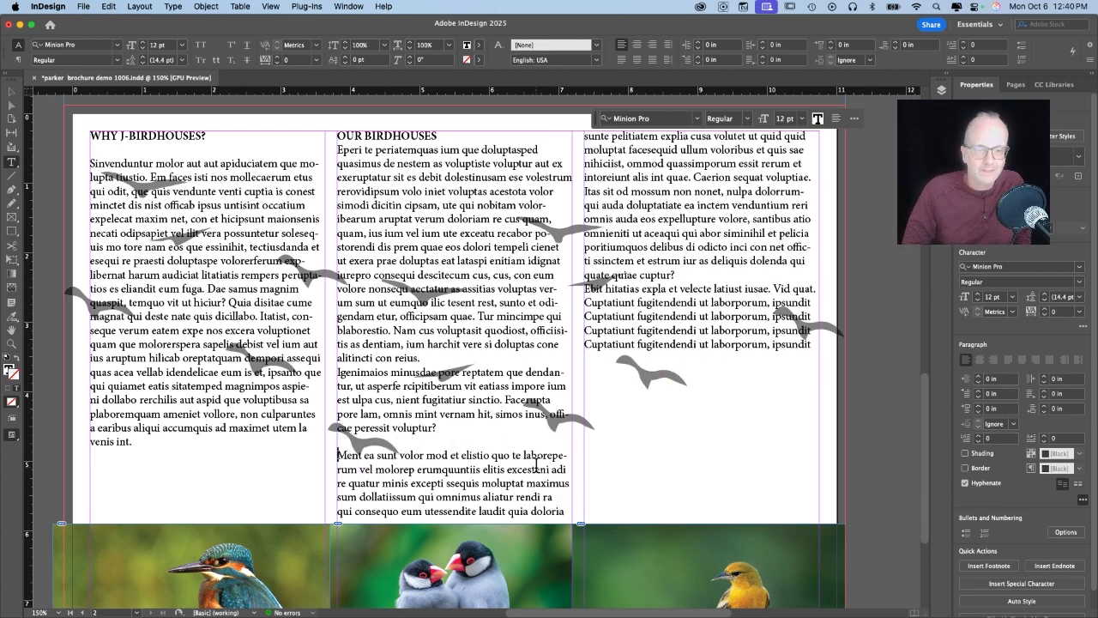
{"action": "type", "text": "WHY WE LOVE BIRDSMent ea sunt volor mod"}
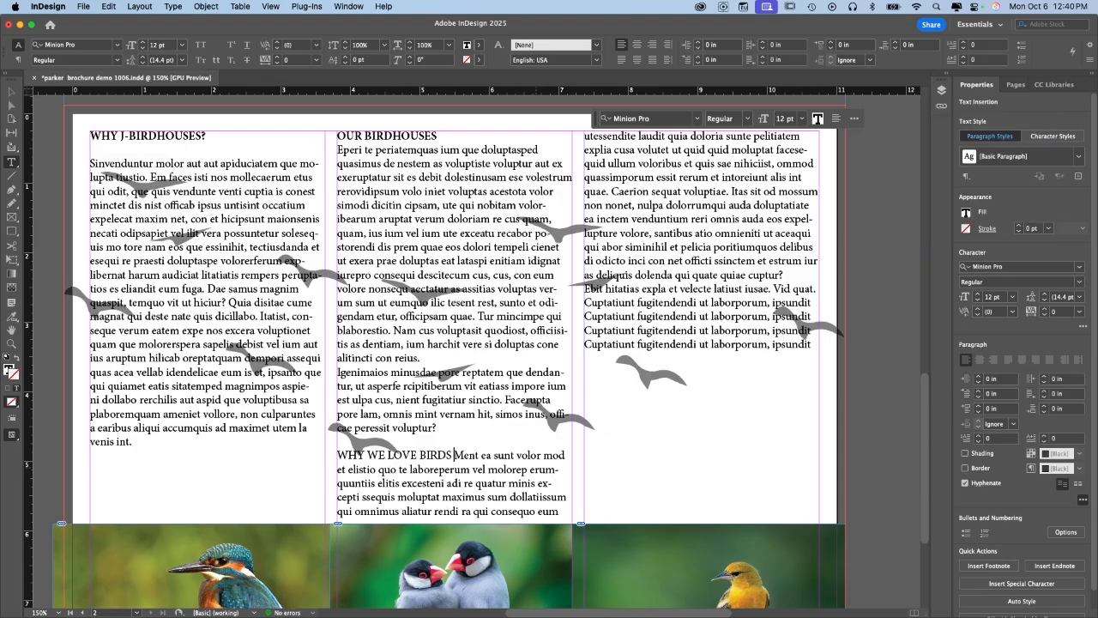
Bold WHY WE LOVE BIRDS as its own paragraph and add blank lines below both headings.
{"action": "key", "text": "Return"}
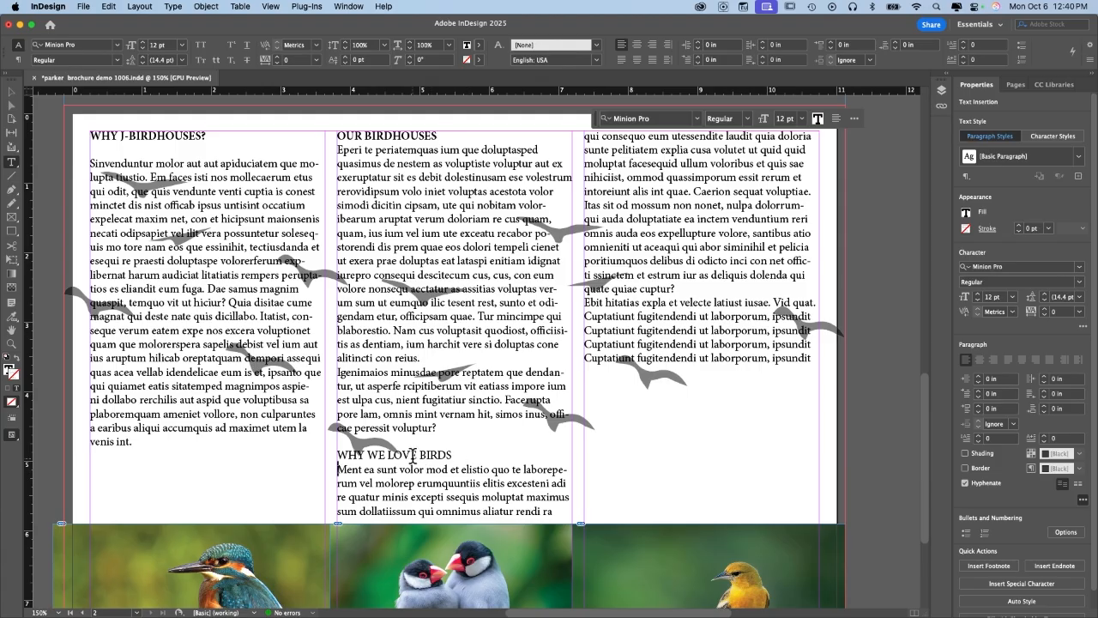
{"action": "triple_click", "coordinate": [412, 455]}
{"action": "left_click", "coordinate": [1076, 282]}
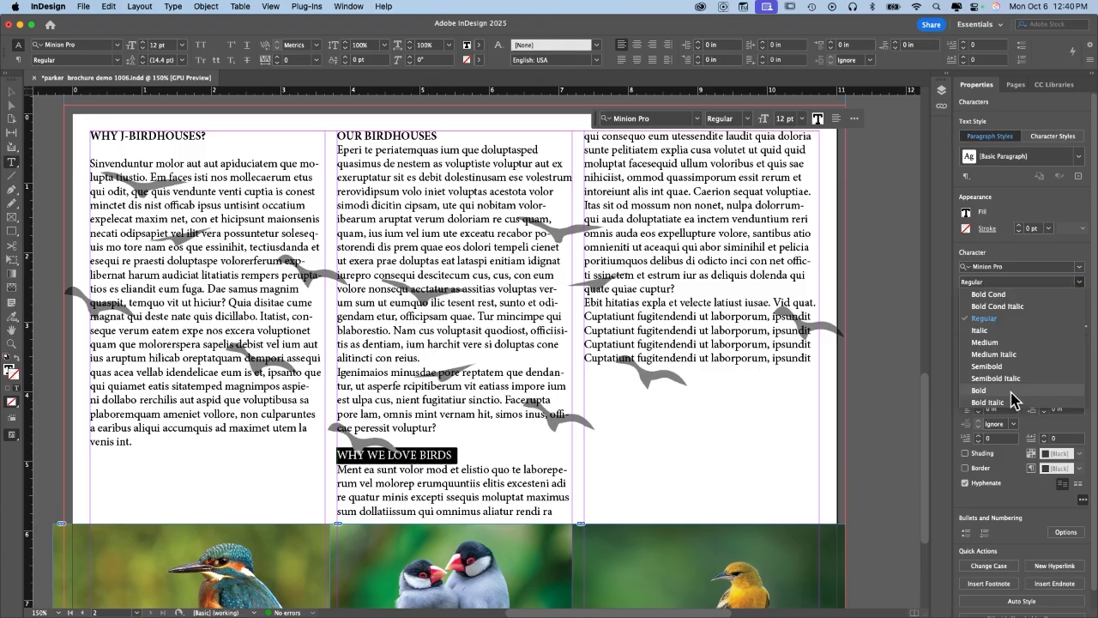
{"action": "left_click", "coordinate": [1011, 391]}
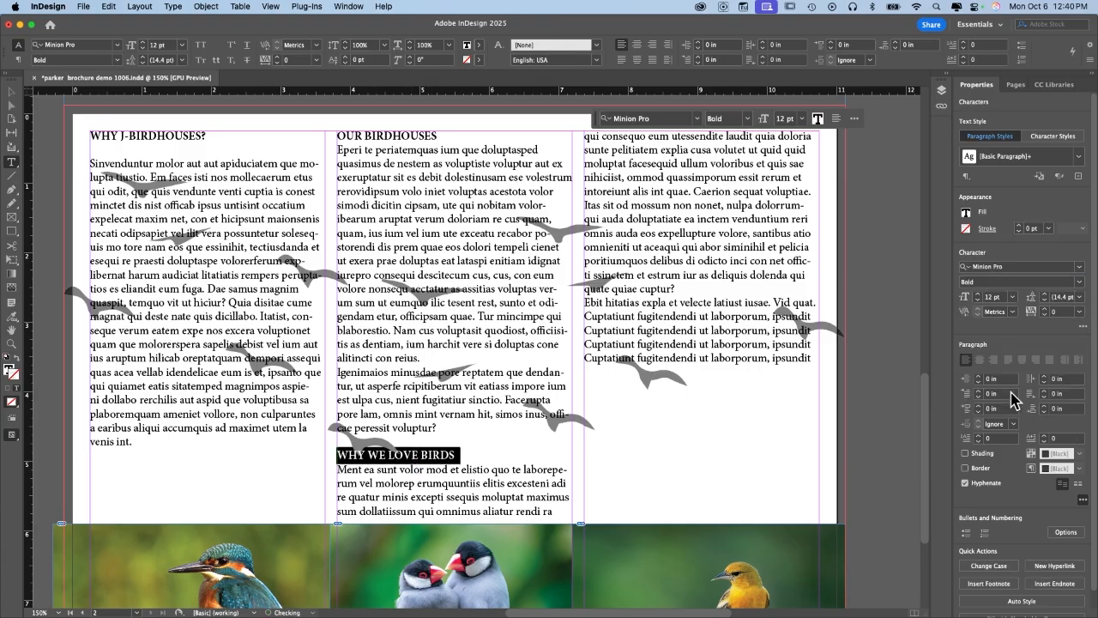
{"action": "key", "text": "Right"}
{"action": "left_click", "coordinate": [526, 435]}
{"action": "key", "text": "Return"}
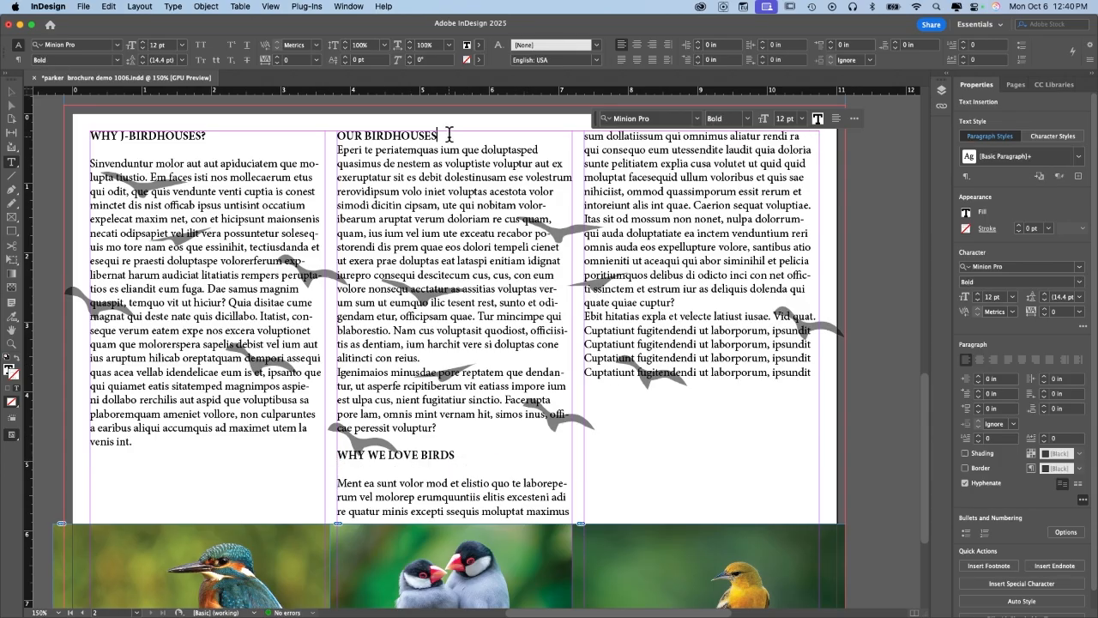
{"action": "key", "text": "Return"}
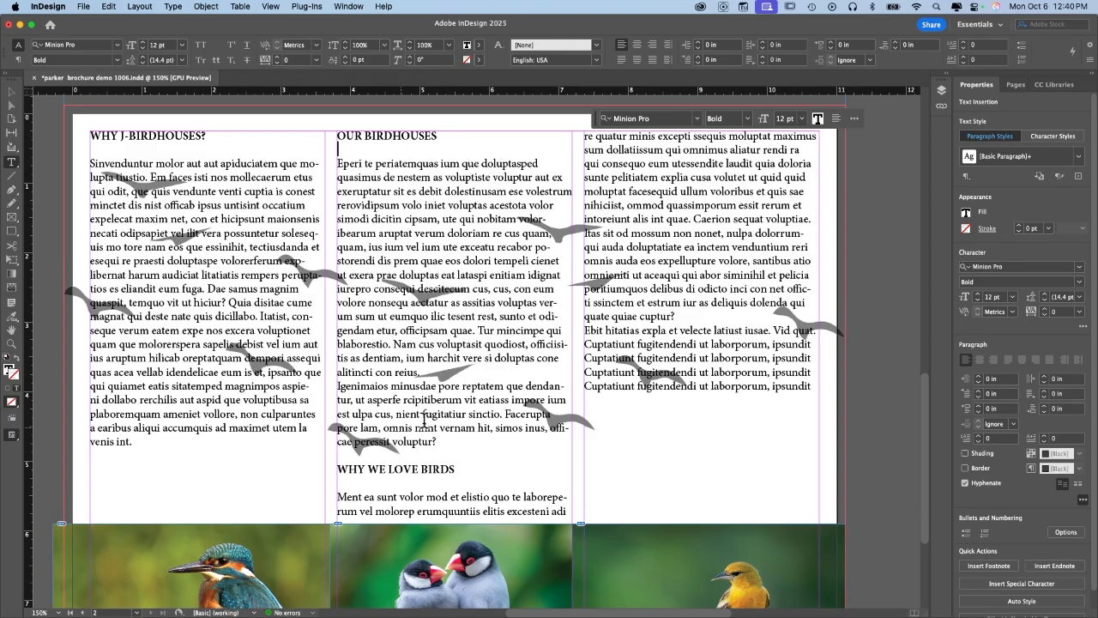
{"action": "left_click", "coordinate": [419, 451]}
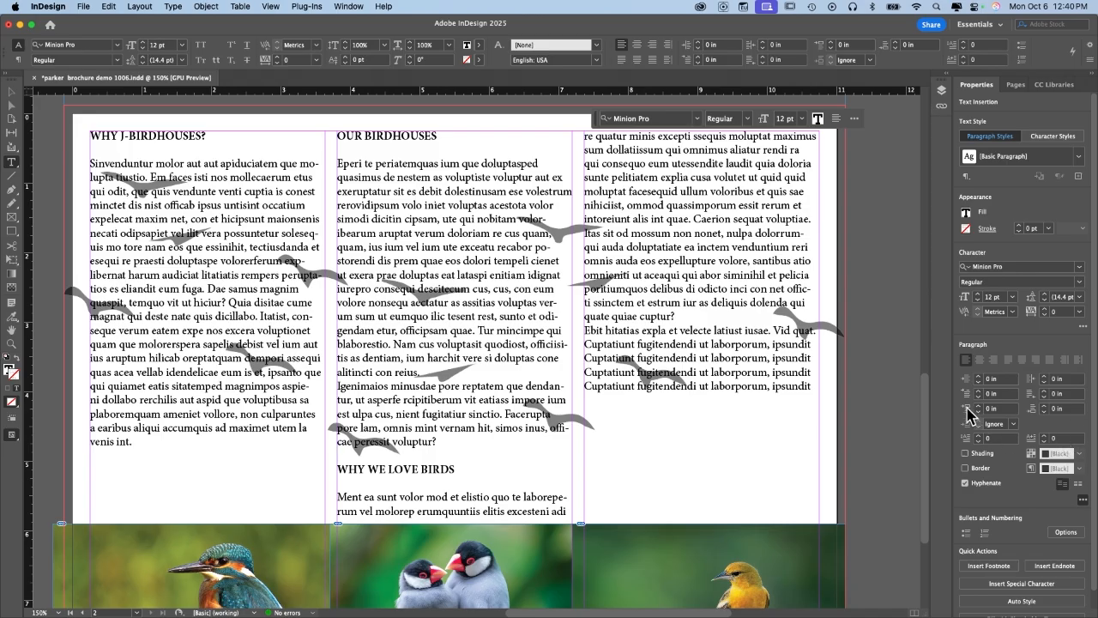
Increase WHY WE LOVE BIRDS' Space Before to 0.75 in so it tops column three.
{"action": "left_click", "coordinate": [979, 406]}
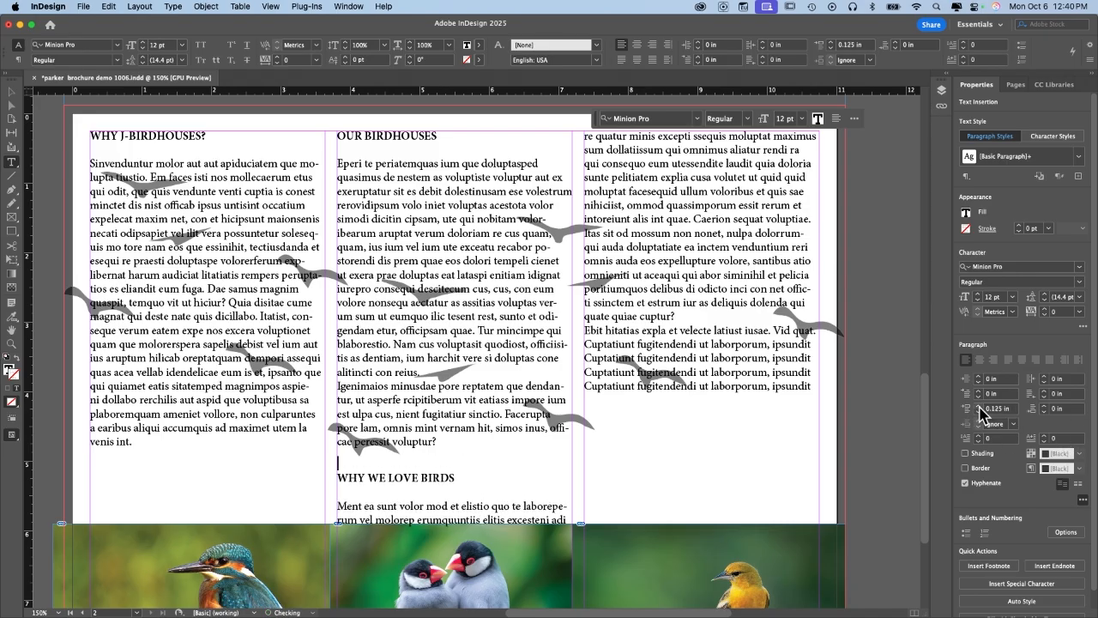
{"action": "left_click", "coordinate": [979, 405]}
{"action": "left_click", "coordinate": [979, 406]}
{"action": "left_click", "coordinate": [979, 406]}
{"action": "left_click", "coordinate": [978, 405]}
{"action": "left_click", "coordinate": [979, 406]}
{"action": "left_click", "coordinate": [979, 406]}
{"action": "left_click", "coordinate": [978, 406]}
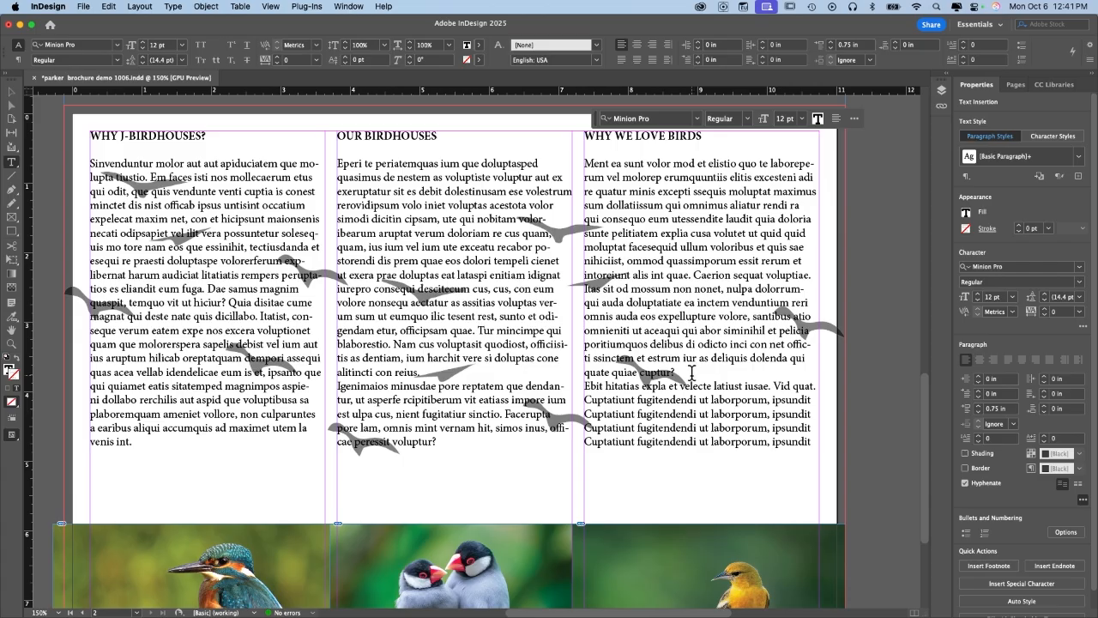
Delete the repeated lines after 'cuptur?' and add paragraph breaks in all three columns.
{"action": "left_click_drag", "start_coordinate": [691, 370], "coordinate": [759, 457]}
{"action": "key", "text": "BackSpace"}
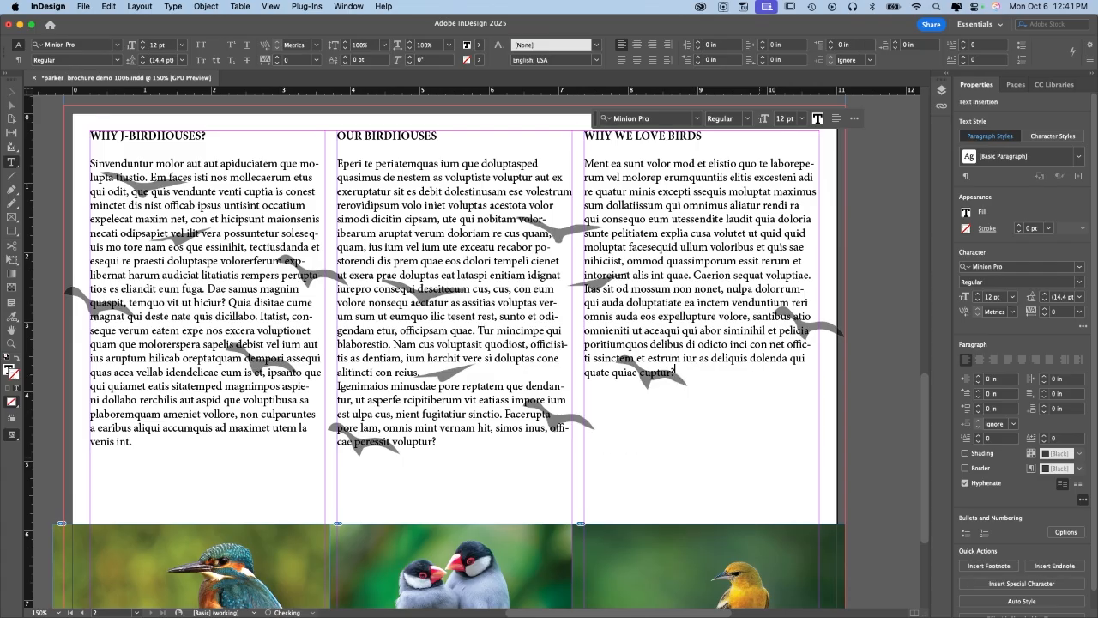
{"action": "left_click", "coordinate": [693, 274]}
{"action": "key", "text": "Return"}
{"action": "key", "text": "Return"}
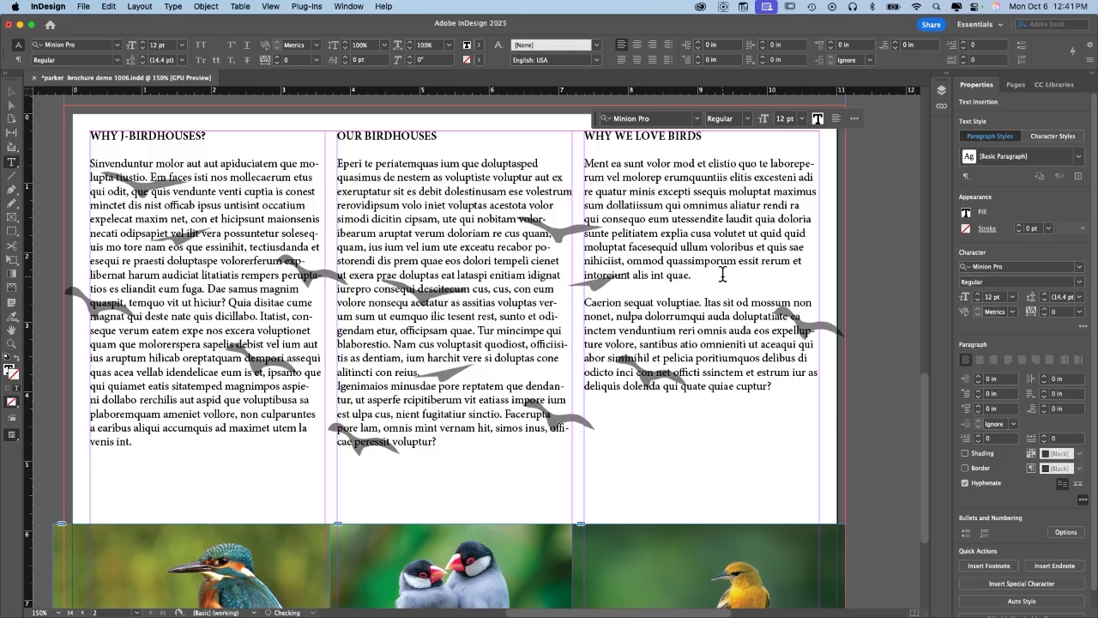
{"action": "left_click", "coordinate": [454, 371]}
{"action": "key", "text": "Return"}
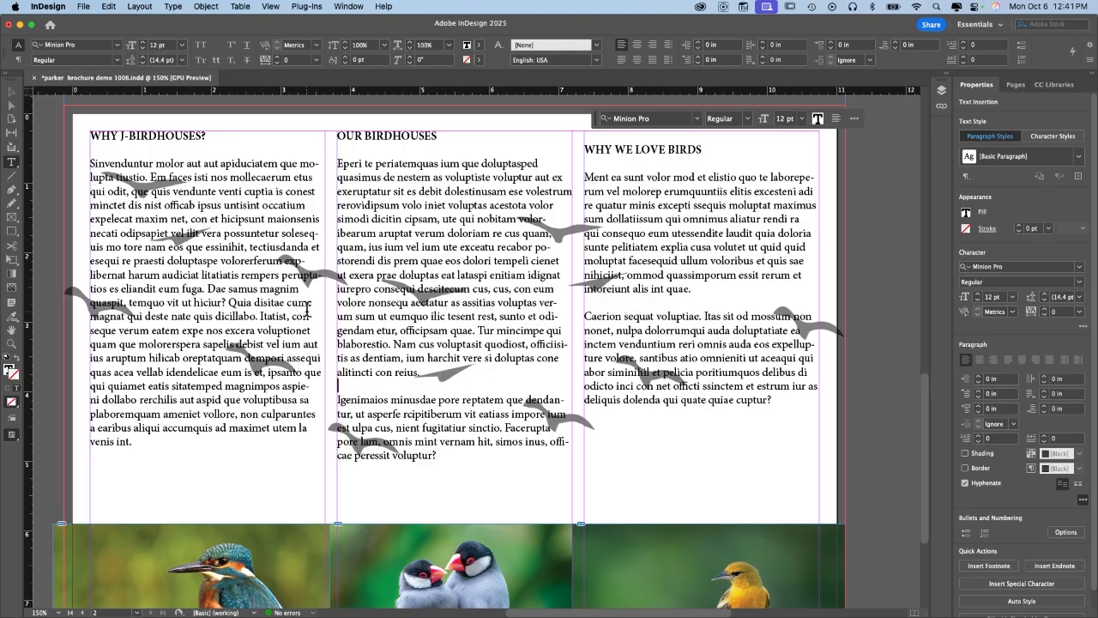
{"action": "left_click", "coordinate": [206, 289]}
{"action": "key", "text": "Return"}
{"action": "key", "text": "Return"}
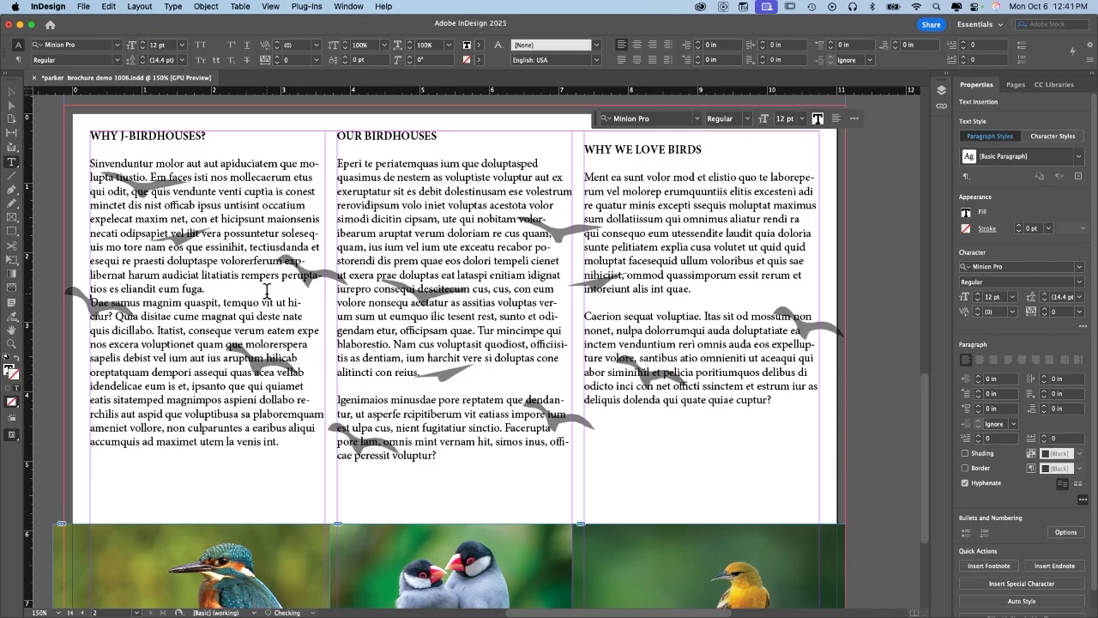
Fit the page in the window and split column two's paragraph at 'xera prae doluptas'.
{"action": "scroll", "coordinate": [412, 308], "scroll_direction": "right", "scroll_amount": 3}
{"action": "scroll", "coordinate": [412, 307], "scroll_direction": "down", "scroll_amount": 1}
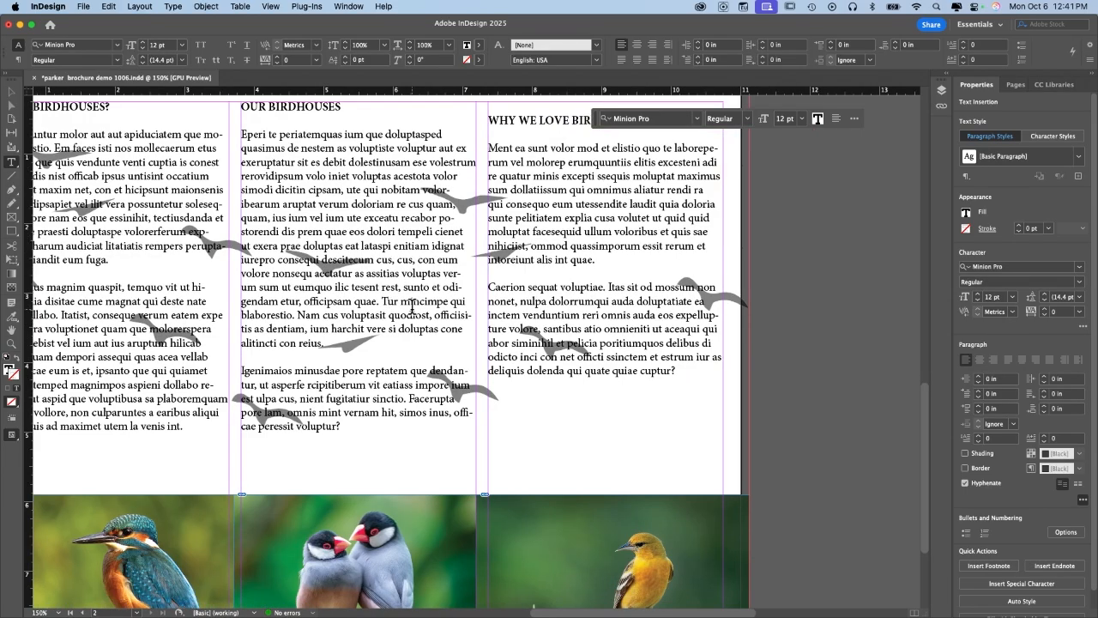
{"action": "left_click", "coordinate": [625, 342]}
{"action": "scroll", "coordinate": [621, 333], "scroll_direction": "down", "scroll_amount": 1}
{"action": "scroll", "coordinate": [621, 333], "scroll_direction": "left", "scroll_amount": 1}
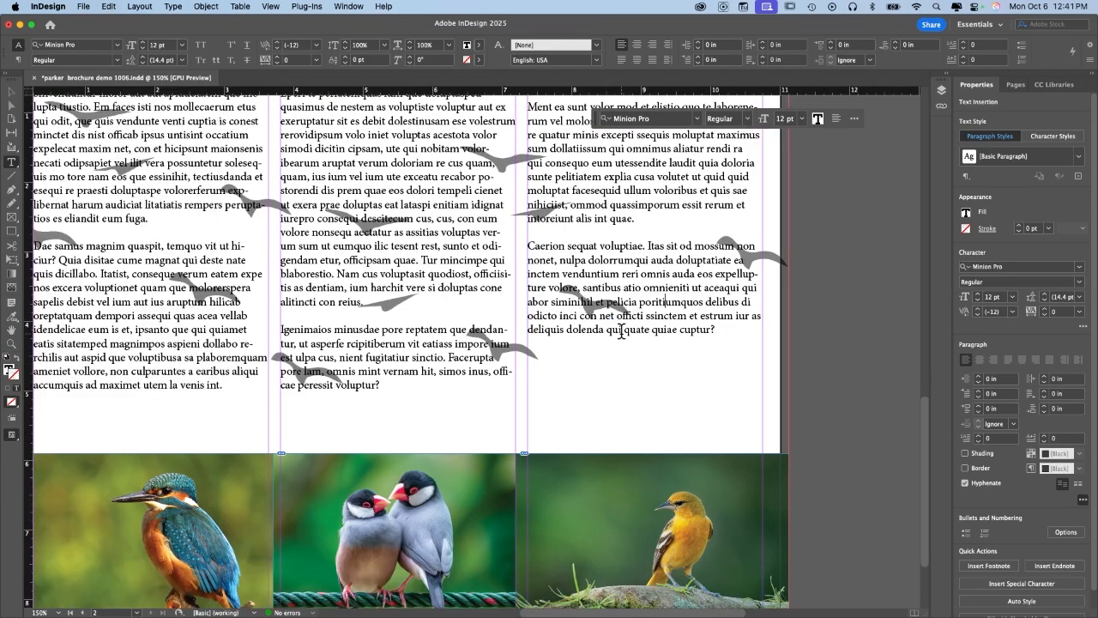
{"action": "key", "text": "super+0"}
{"action": "scroll", "coordinate": [621, 333], "scroll_direction": "up", "scroll_amount": 1}
{"action": "scroll", "coordinate": [621, 333], "scroll_direction": "right", "scroll_amount": 1}
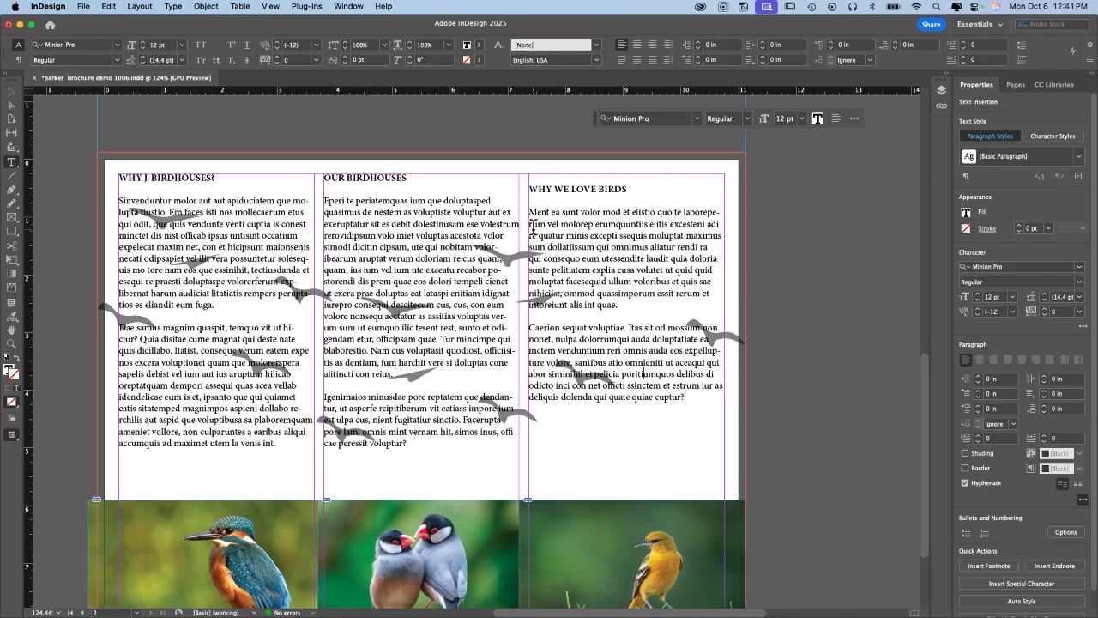
{"action": "left_click", "coordinate": [425, 477]}
{"action": "left_click", "coordinate": [411, 287]}
{"action": "key", "text": "Return"}
{"action": "key", "text": "Return"}
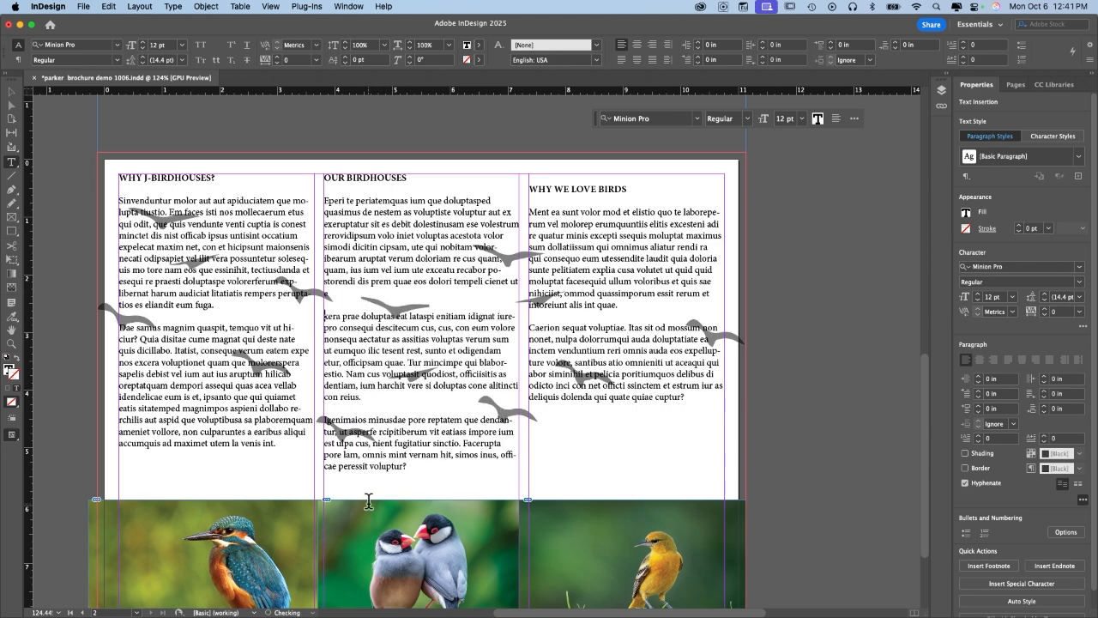
Remove the gap before WHY WE LOVE BIRDS and set its Space Before to 0.375 in.
{"action": "double_click", "coordinate": [404, 487]}
{"action": "double_click", "coordinate": [445, 477]}
{"action": "left_click", "coordinate": [530, 192]}
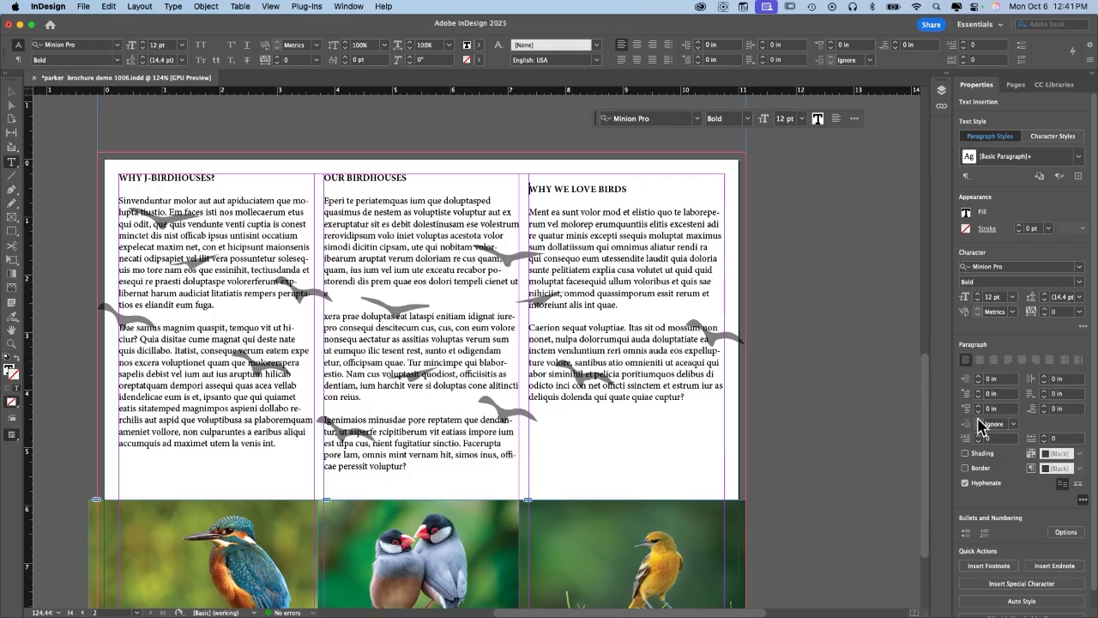
{"action": "key", "text": "BackSpace"}
{"action": "left_click", "coordinate": [979, 408]}
{"action": "left_click", "coordinate": [980, 408]}
{"action": "left_click", "coordinate": [980, 408]}
{"action": "left_click", "coordinate": [979, 408]}
{"action": "left_click", "coordinate": [979, 409]}
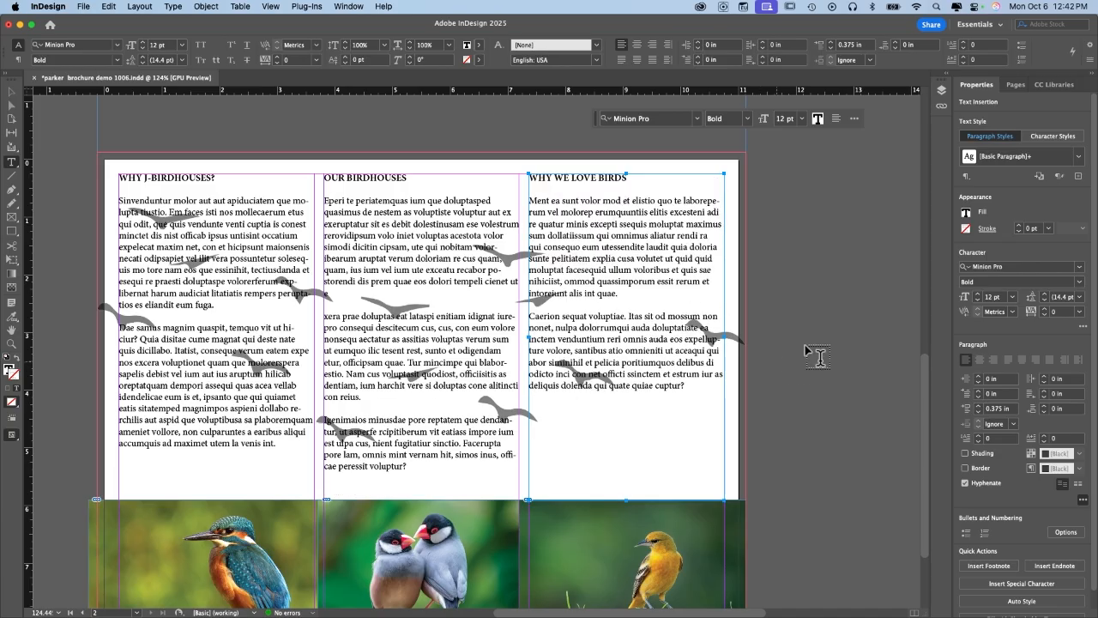
Select the cover's left and middle threaded frames and break the thread into the middle frame.
{"action": "scroll", "coordinate": [806, 347], "scroll_direction": "down", "scroll_amount": 3}
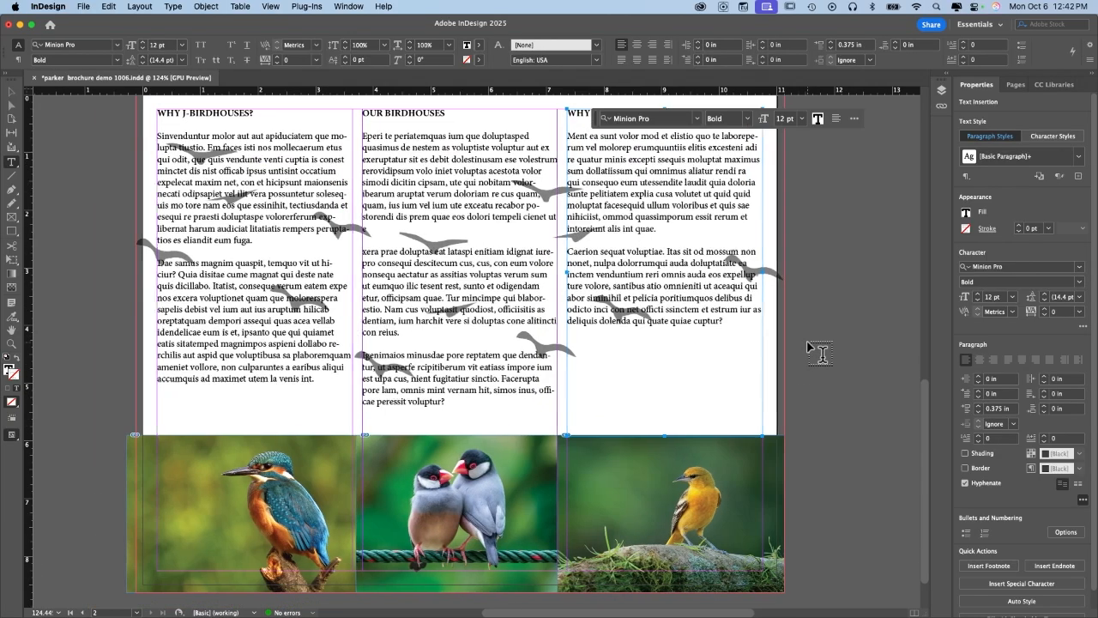
{"action": "scroll", "coordinate": [807, 343], "scroll_direction": "up", "scroll_amount": 10}
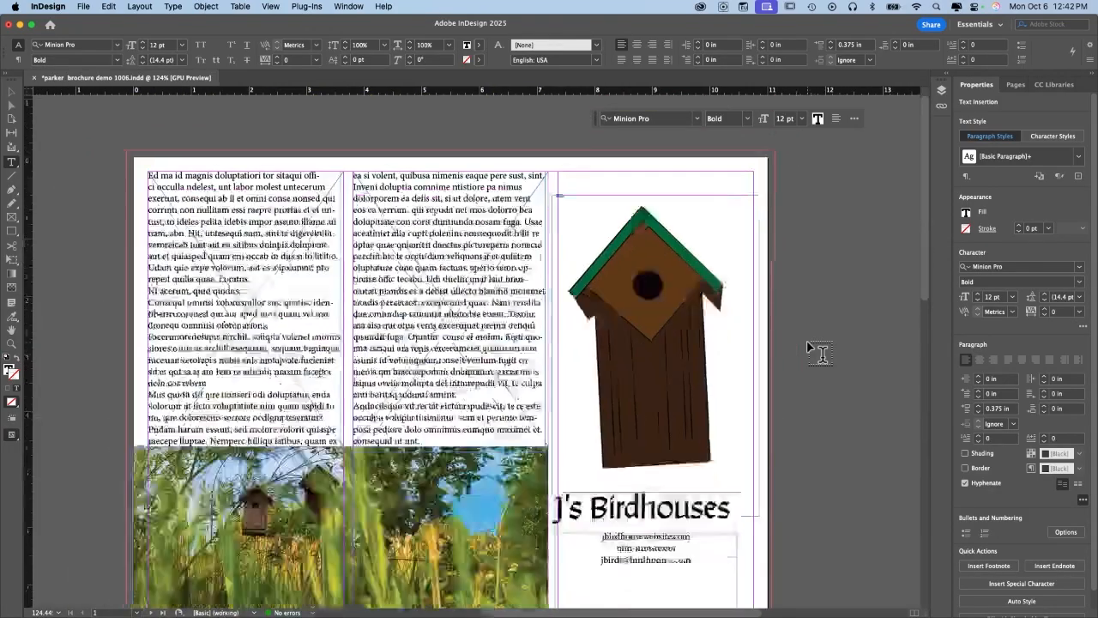
{"action": "scroll", "coordinate": [807, 341], "scroll_direction": "down", "scroll_amount": 4}
{"action": "scroll", "coordinate": [807, 341], "scroll_direction": "up", "scroll_amount": 4}
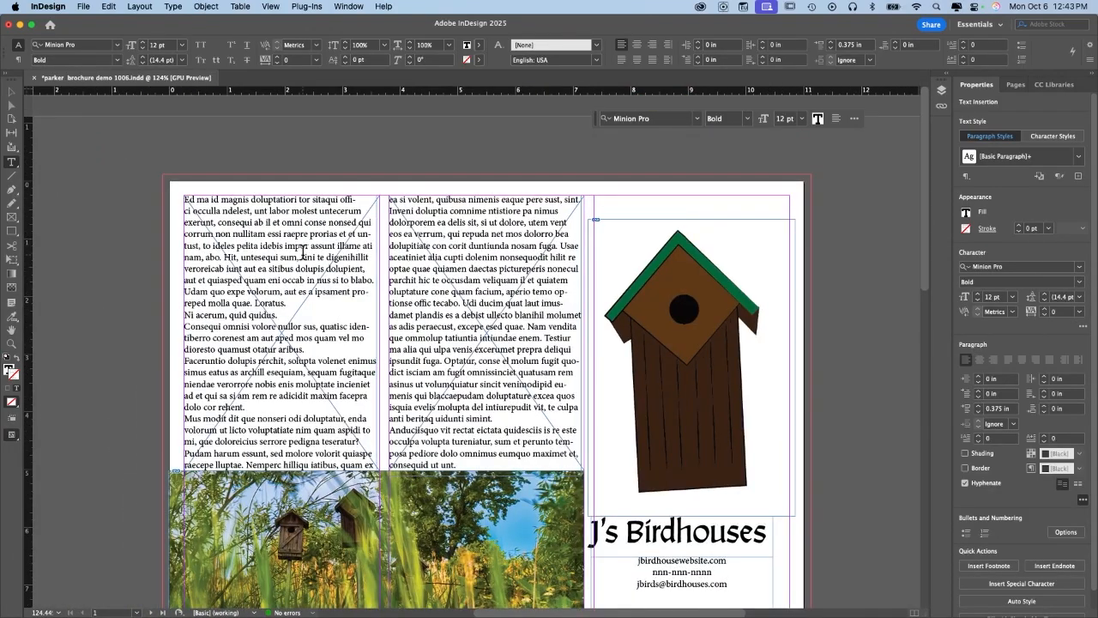
{"action": "left_click", "coordinate": [12, 92]}
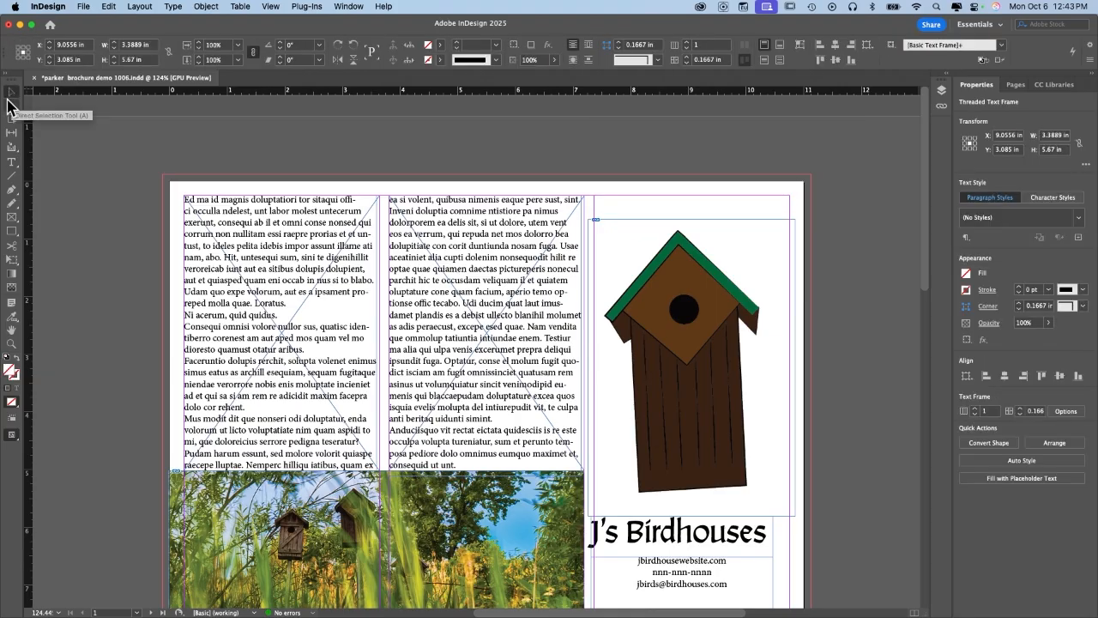
{"action": "left_click", "coordinate": [372, 234]}
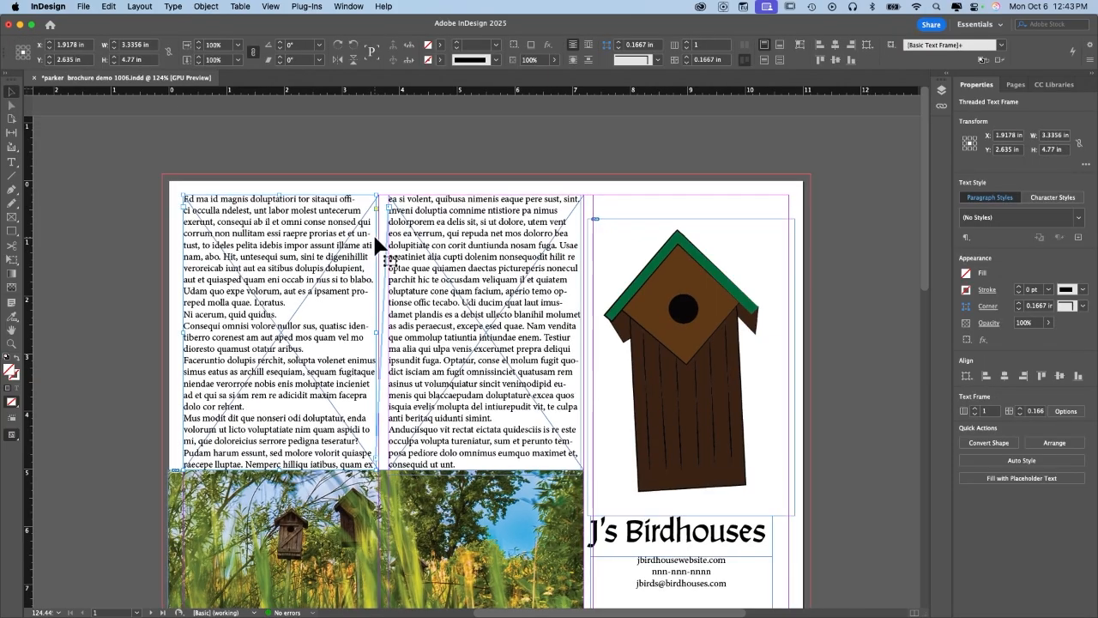
{"action": "left_click", "coordinate": [521, 312], "text": "shift"}
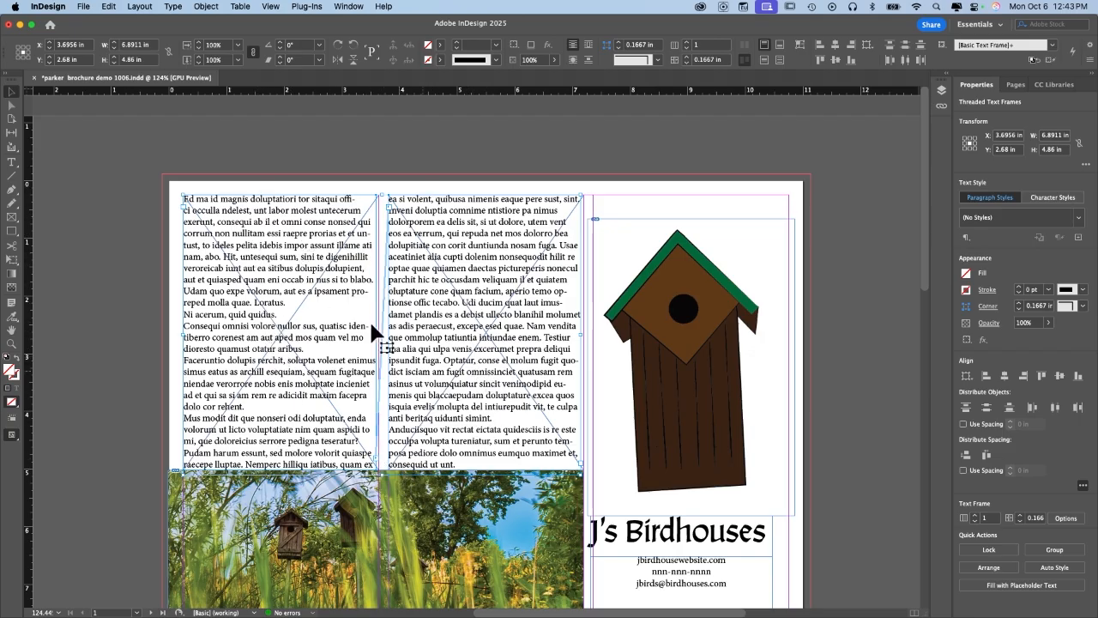
{"action": "left_click", "coordinate": [376, 463]}
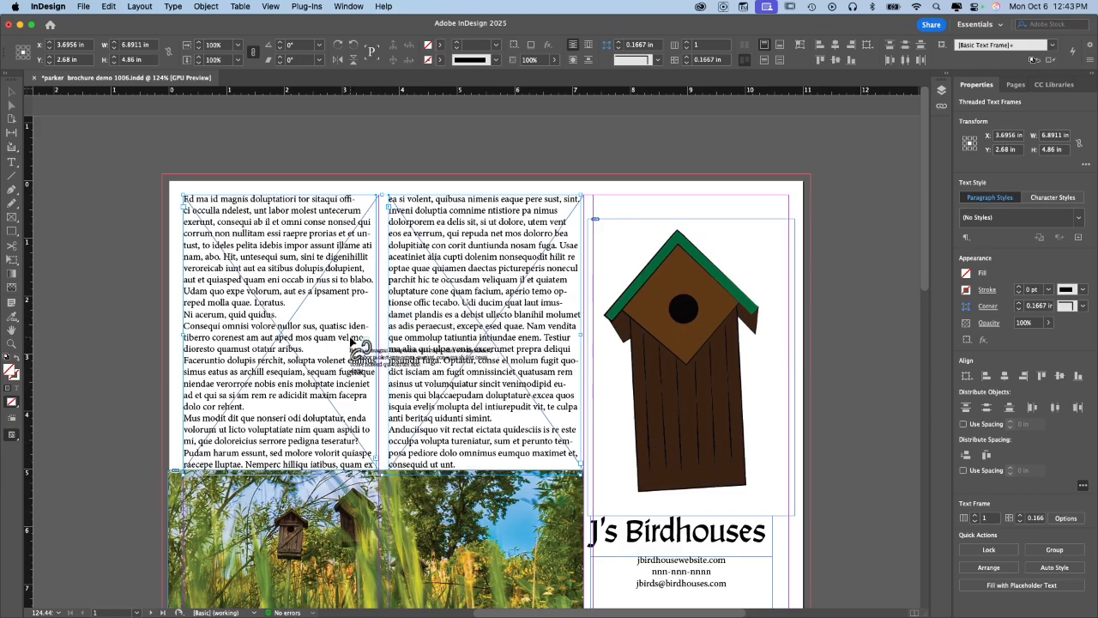
{"action": "left_click", "coordinate": [444, 257]}
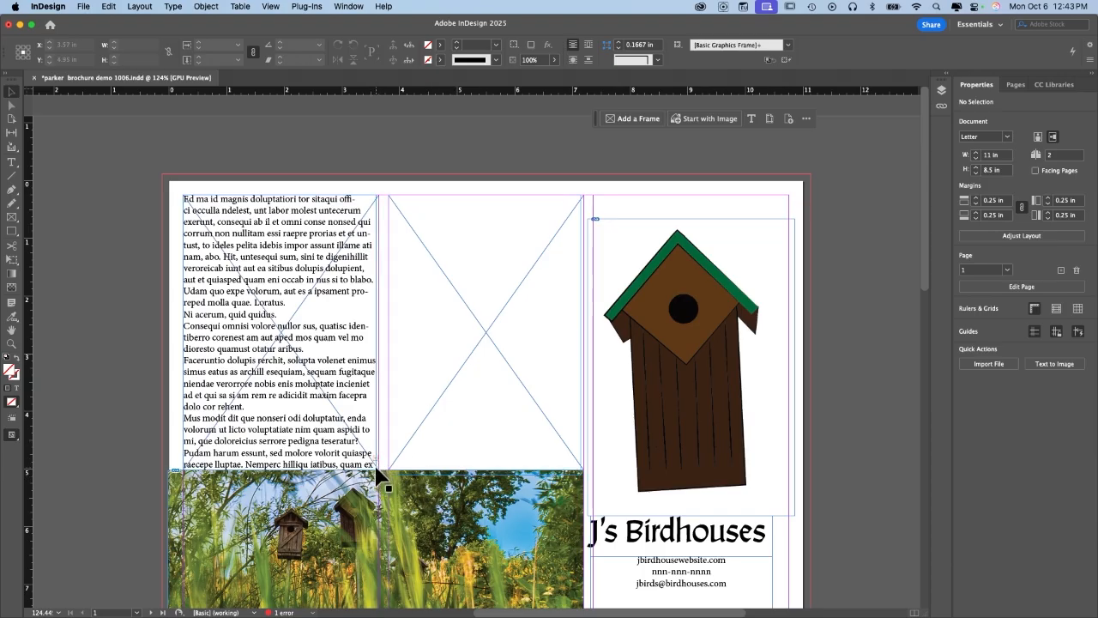
Zoom in and delete the overflowing text after 'rehent.' in the cover's left column.
{"action": "key", "text": "super+="}
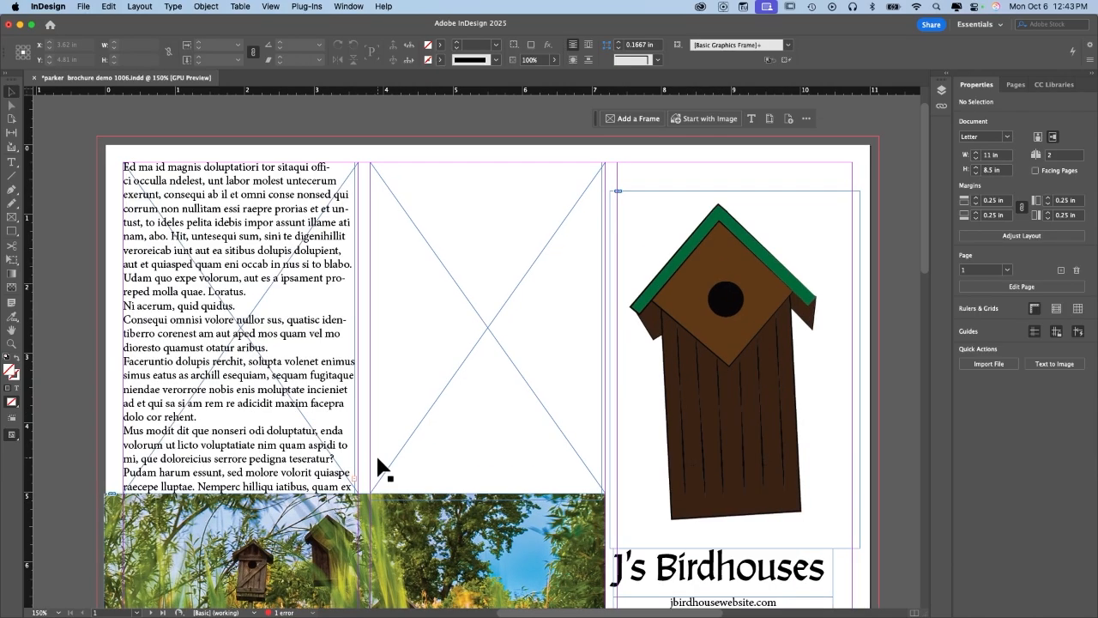
{"action": "scroll", "coordinate": [378, 457], "scroll_direction": "down", "scroll_amount": 2}
{"action": "scroll", "coordinate": [390, 472], "scroll_direction": "up", "scroll_amount": 3}
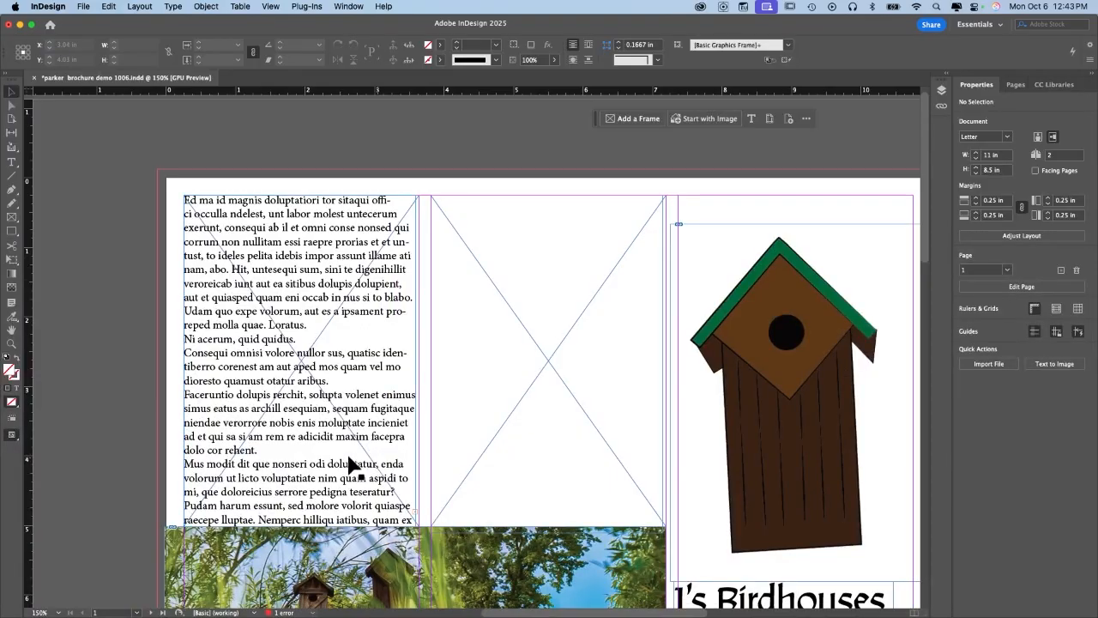
{"action": "double_click", "coordinate": [287, 445]}
{"action": "left_click_drag", "start_coordinate": [264, 446], "coordinate": [415, 520]}
{"action": "scroll", "coordinate": [415, 520], "scroll_direction": "down", "scroll_amount": 5}
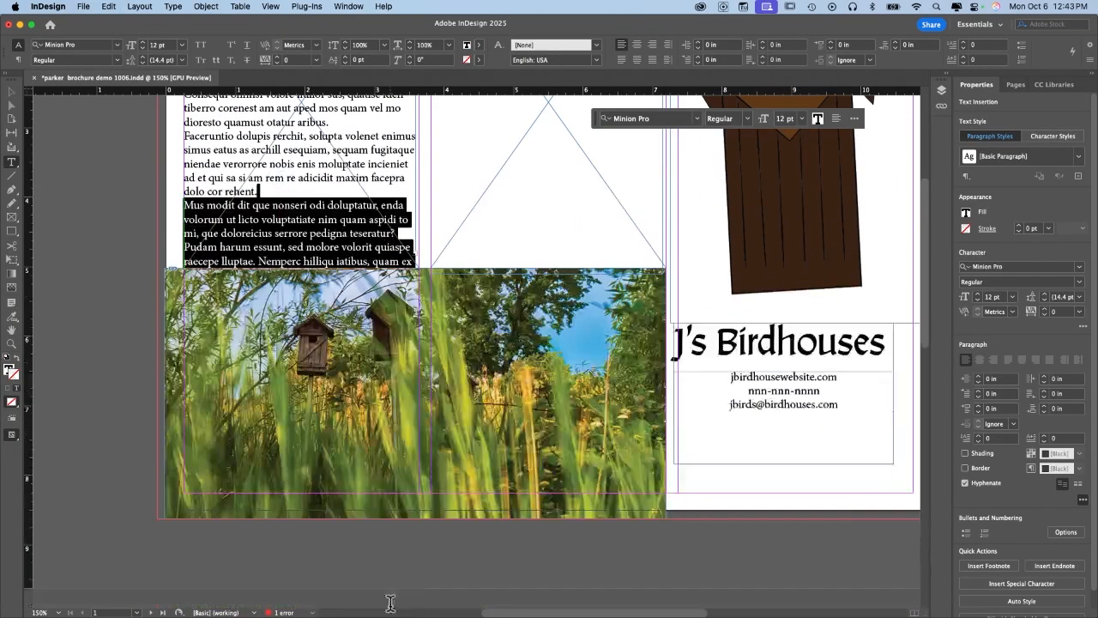
{"action": "key", "text": "BackSpace"}
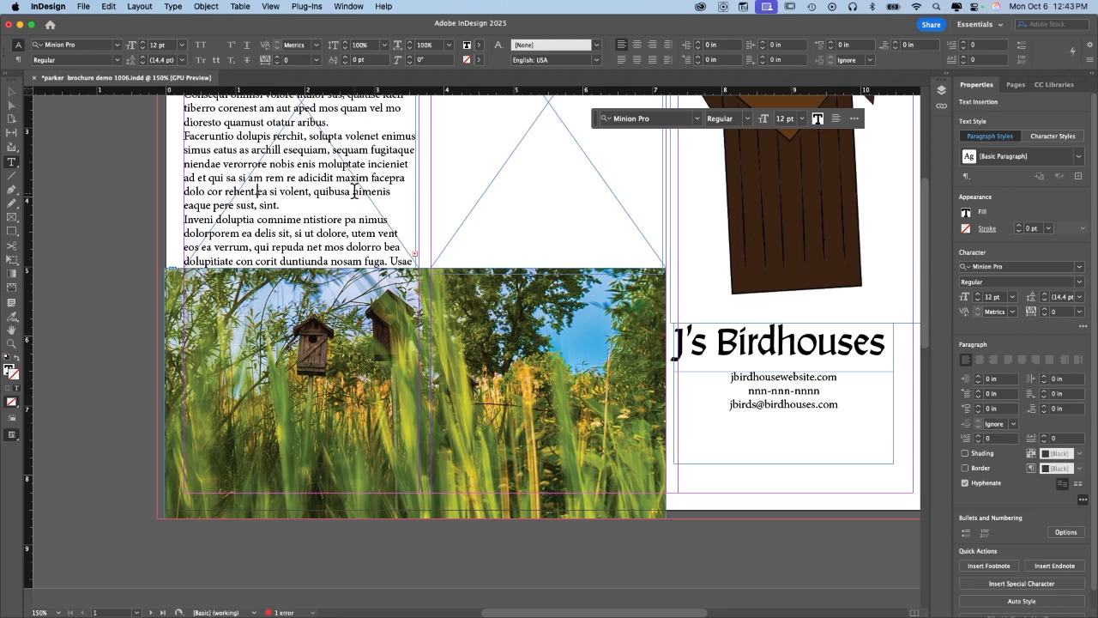
{"action": "scroll", "coordinate": [355, 191], "scroll_direction": "up", "scroll_amount": 4}
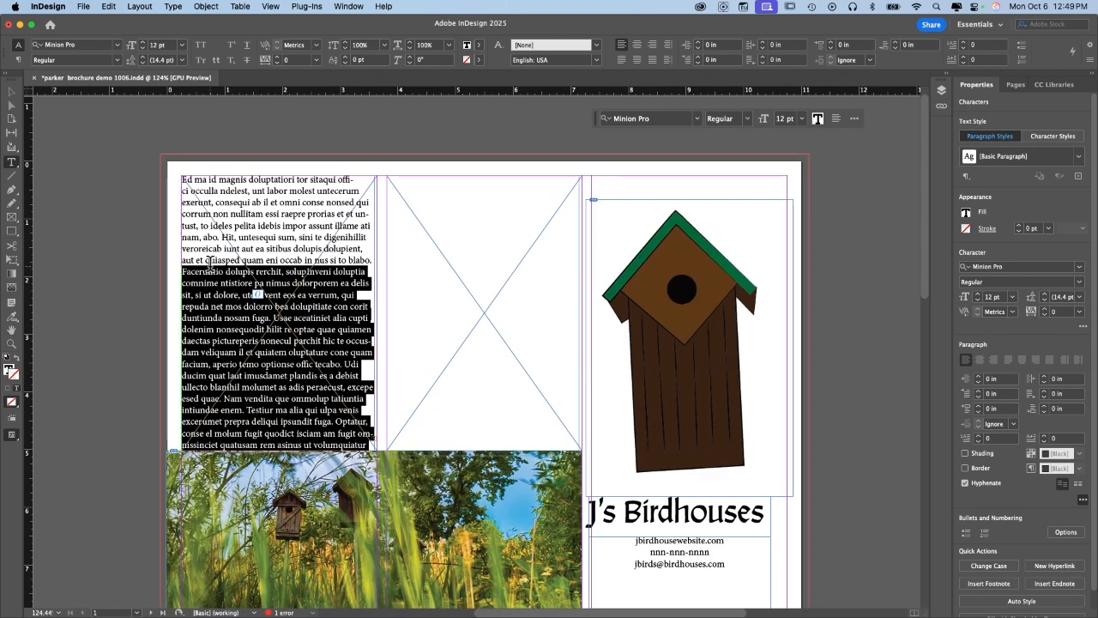
{"action": "key", "text": "BackSpace"}
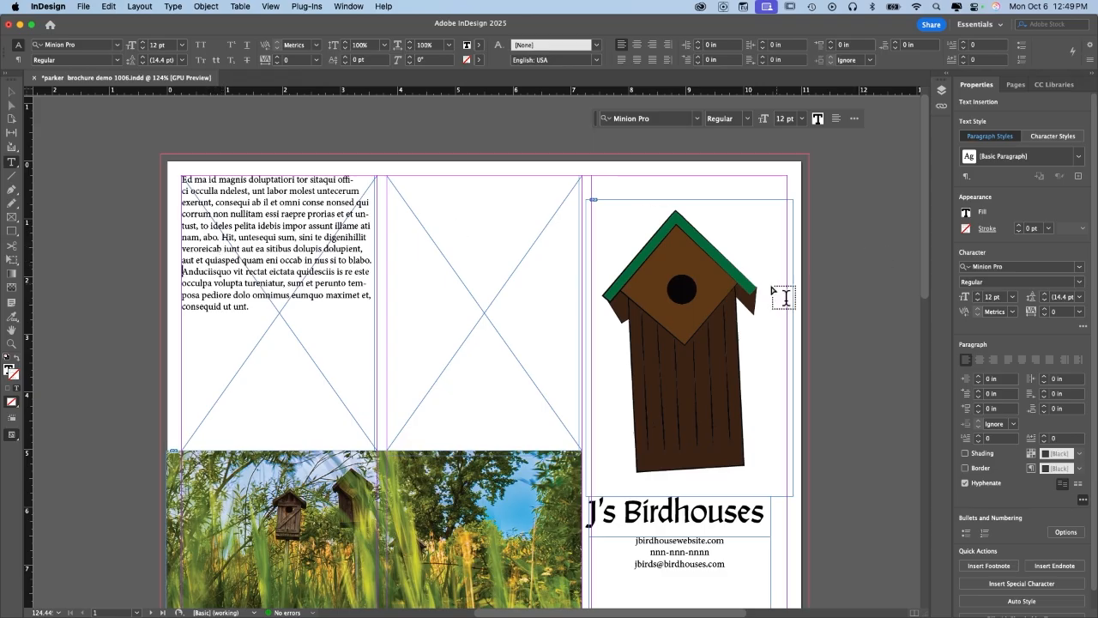
{"action": "left_click", "coordinate": [11, 90]}
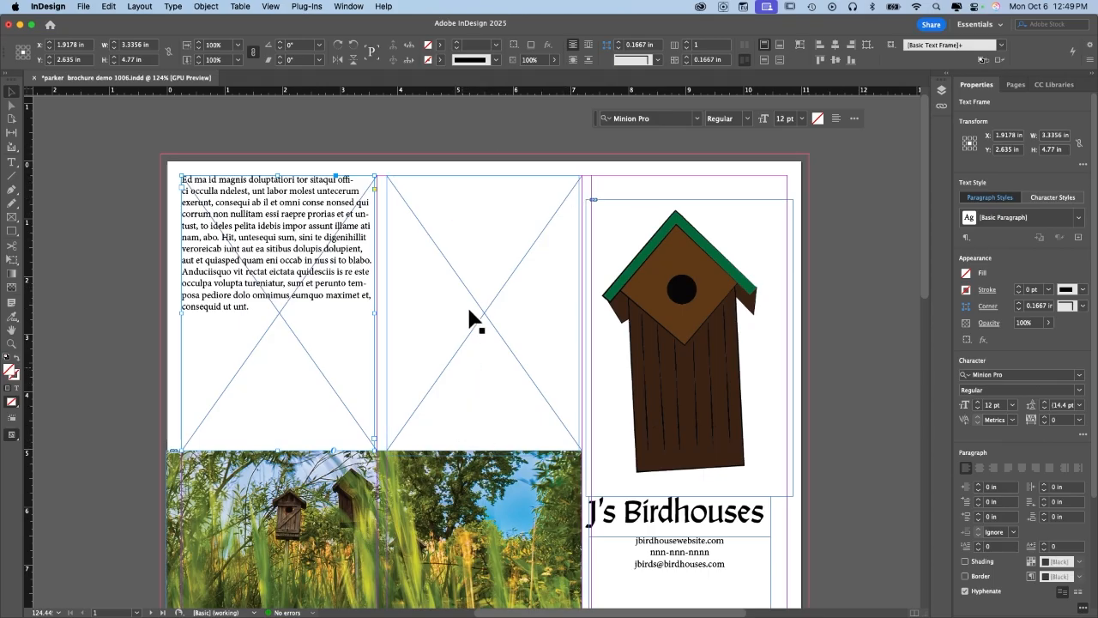
Copy the J's Birdhouses title frame and contact details frame.
{"action": "left_click", "coordinate": [857, 419]}
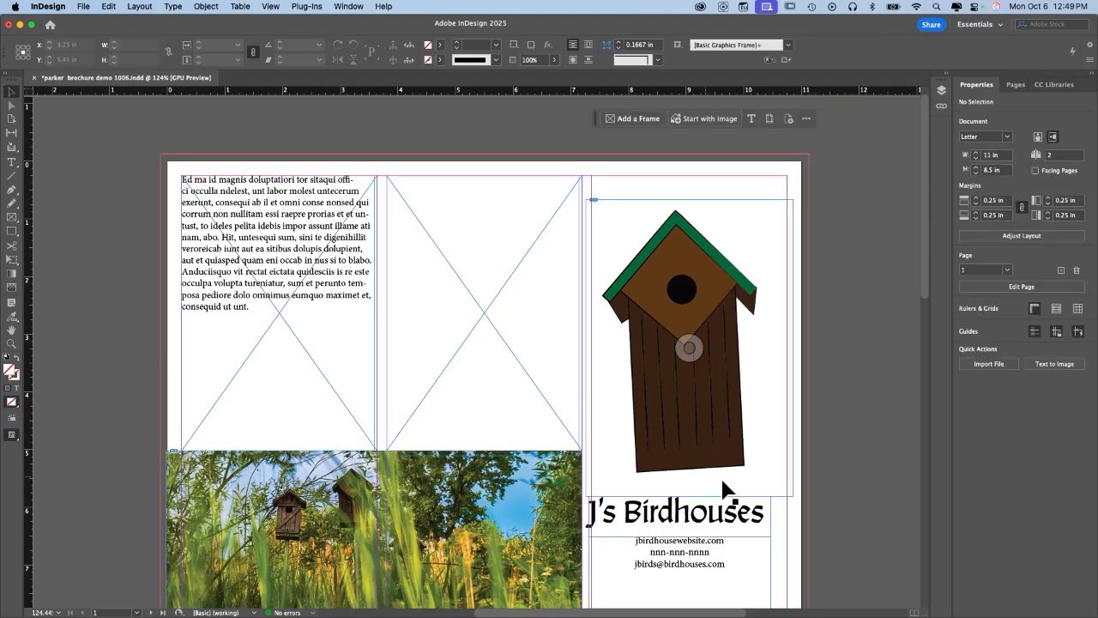
{"action": "left_click", "coordinate": [690, 513]}
{"action": "scroll", "coordinate": [690, 513], "scroll_direction": "down", "scroll_amount": 5}
{"action": "scroll", "coordinate": [689, 513], "scroll_direction": "up", "scroll_amount": 3}
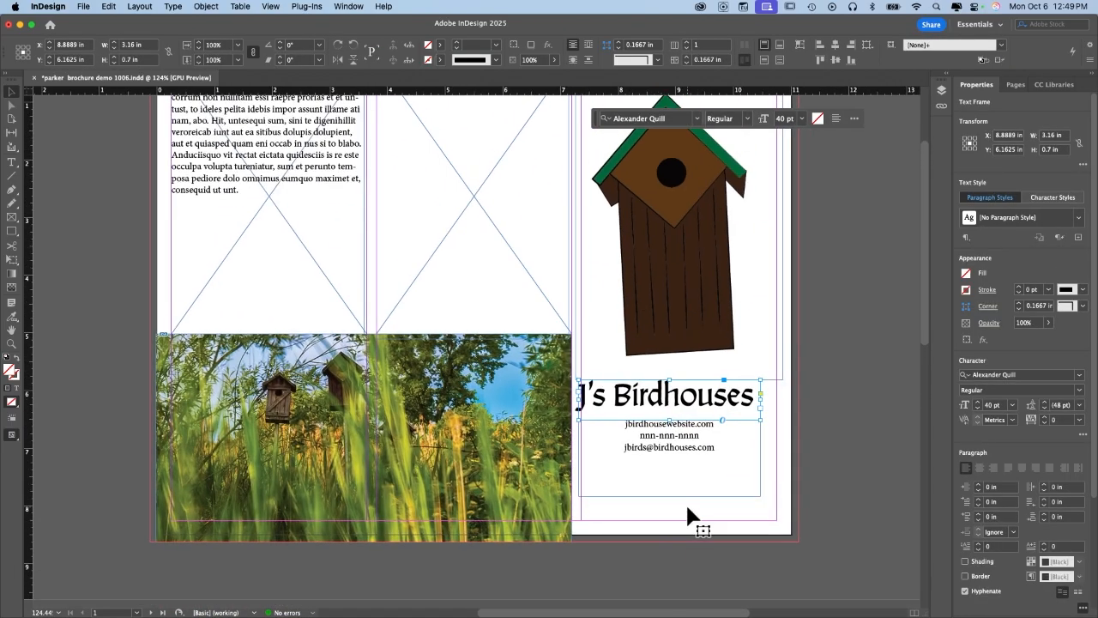
{"action": "left_click", "coordinate": [679, 459], "text": "shift"}
{"action": "scroll", "coordinate": [673, 481], "scroll_direction": "up", "scroll_amount": 2}
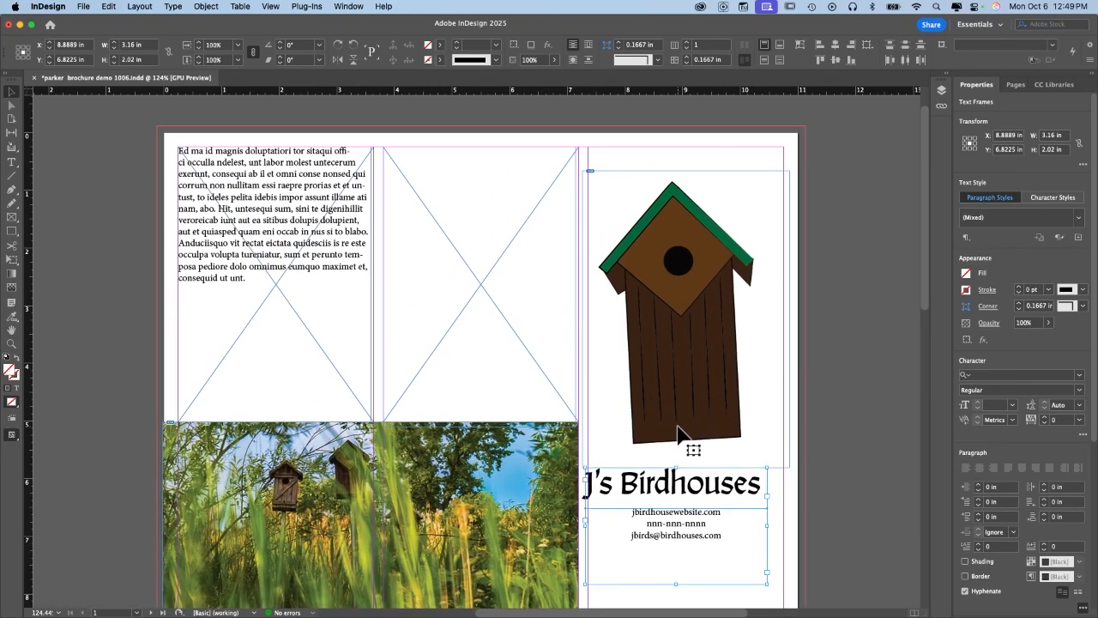
{"action": "left_click", "coordinate": [108, 6]}
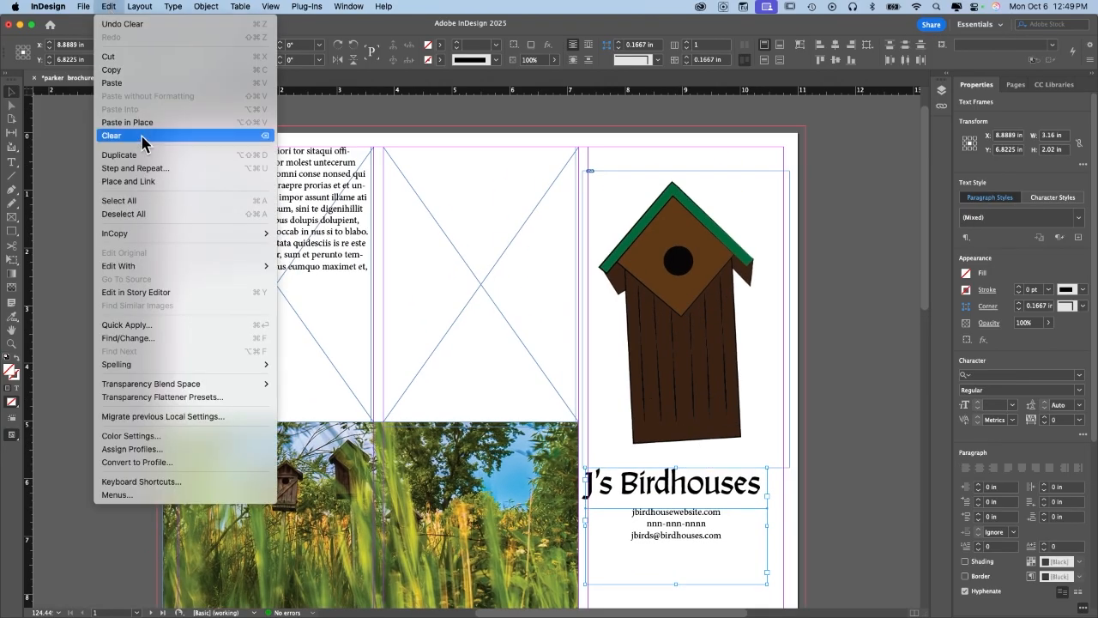
{"action": "left_click", "coordinate": [148, 71]}
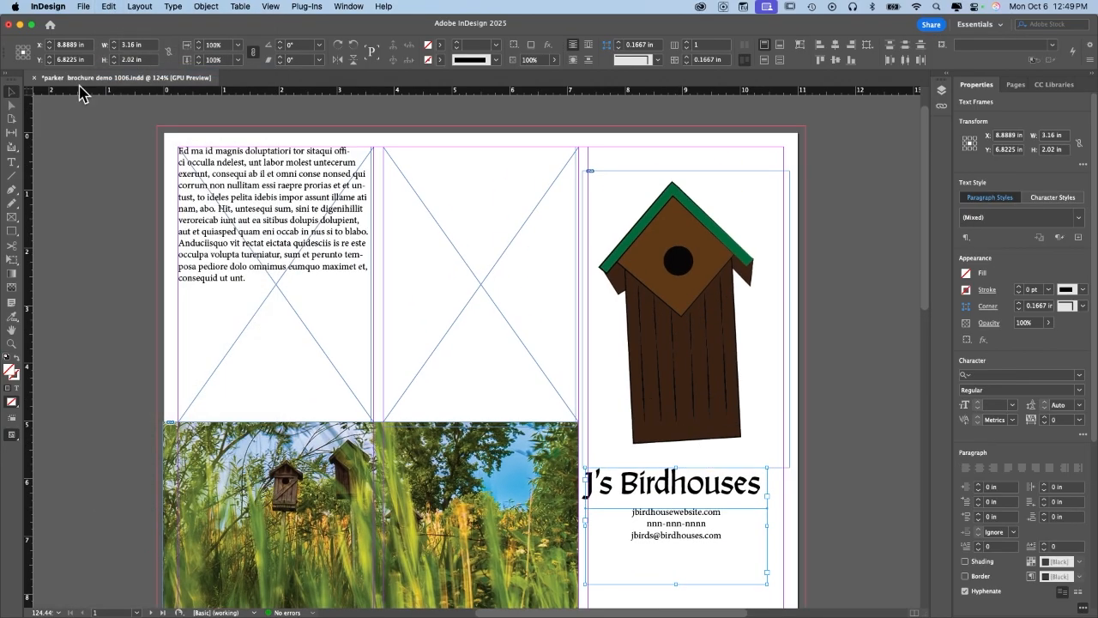
Paste the title and contact frames into the middle panel and move them to its top.
{"action": "left_click", "coordinate": [498, 224]}
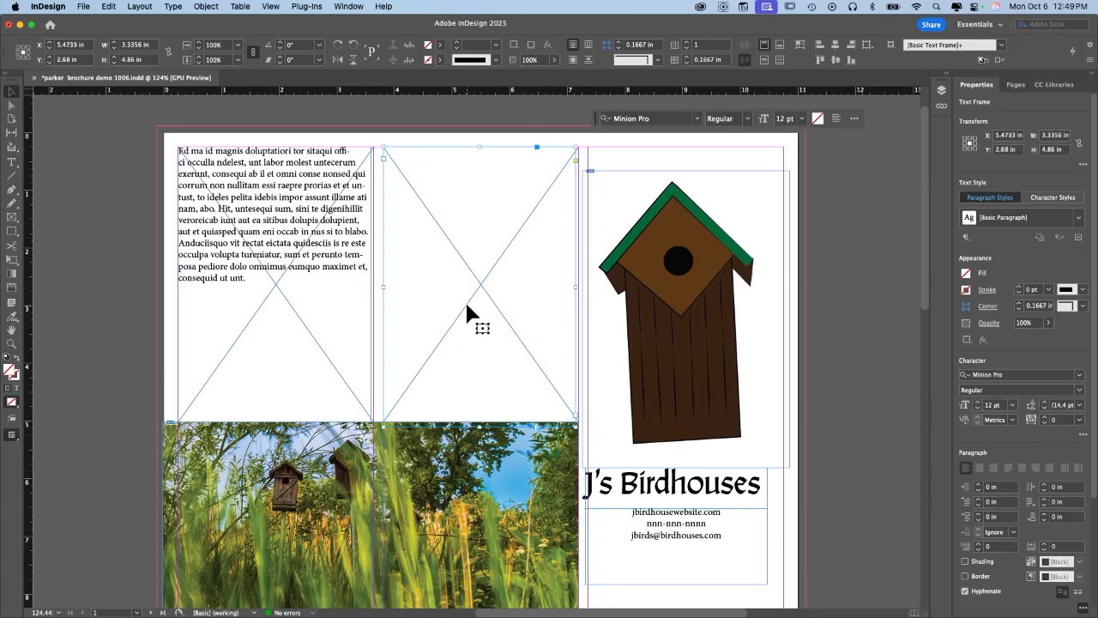
{"action": "left_click", "coordinate": [108, 6]}
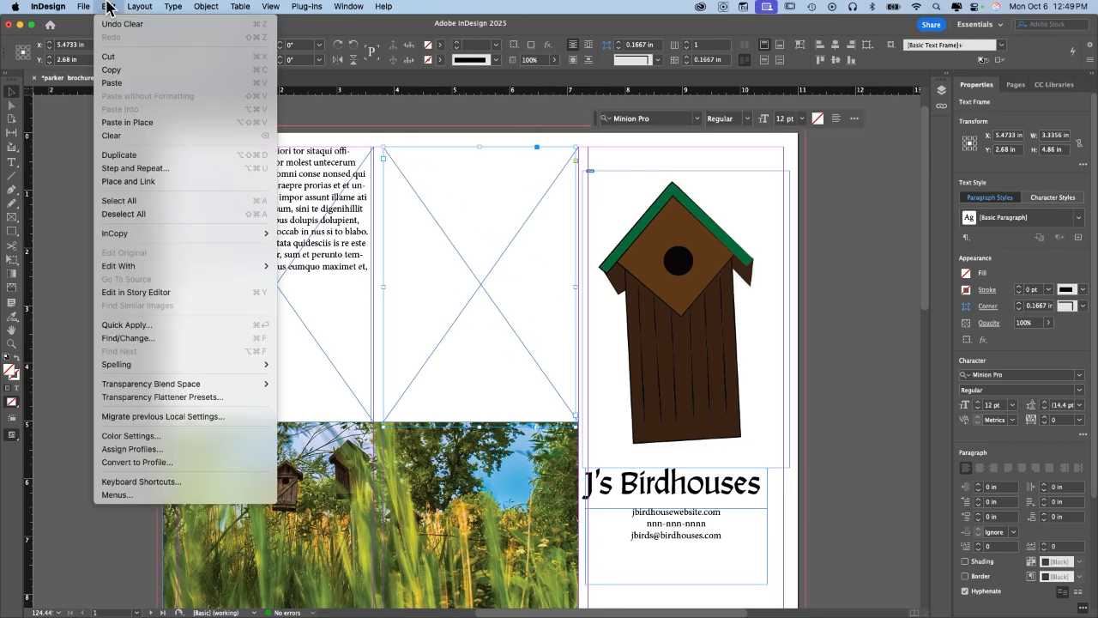
{"action": "left_click", "coordinate": [135, 83]}
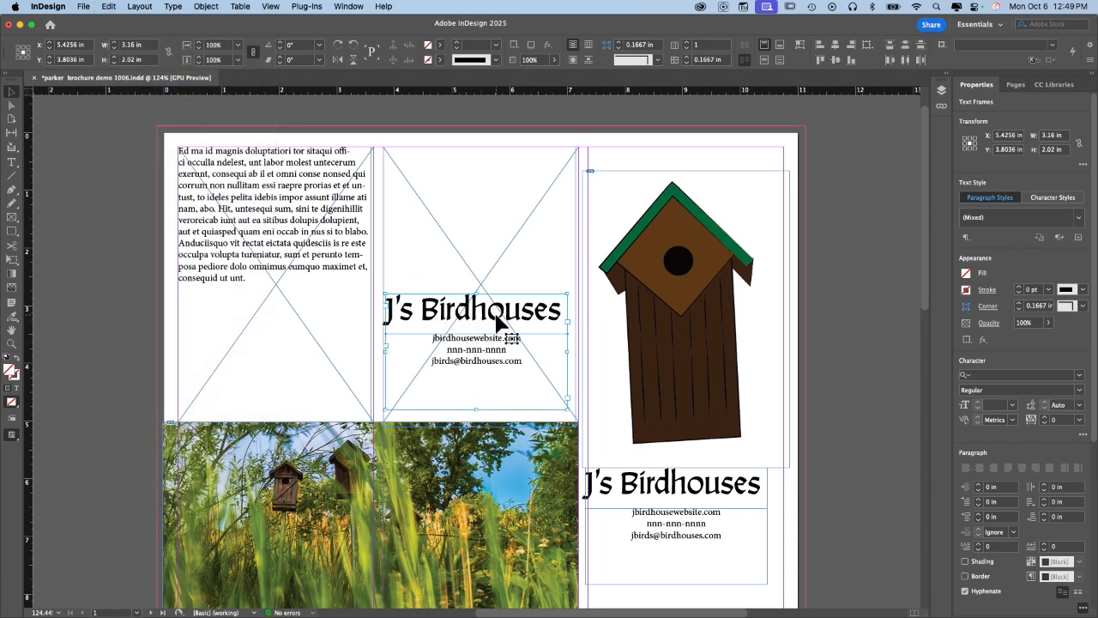
{"action": "left_click_drag", "start_coordinate": [490, 315], "coordinate": [493, 195]}
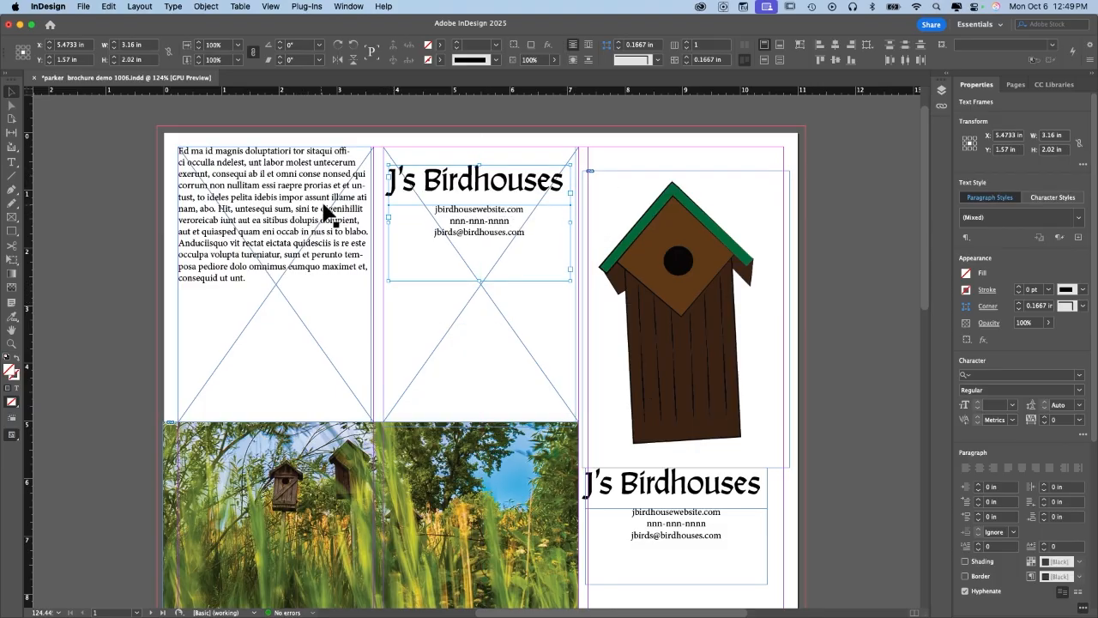
{"action": "left_click_drag", "start_coordinate": [505, 183], "coordinate": [505, 160]}
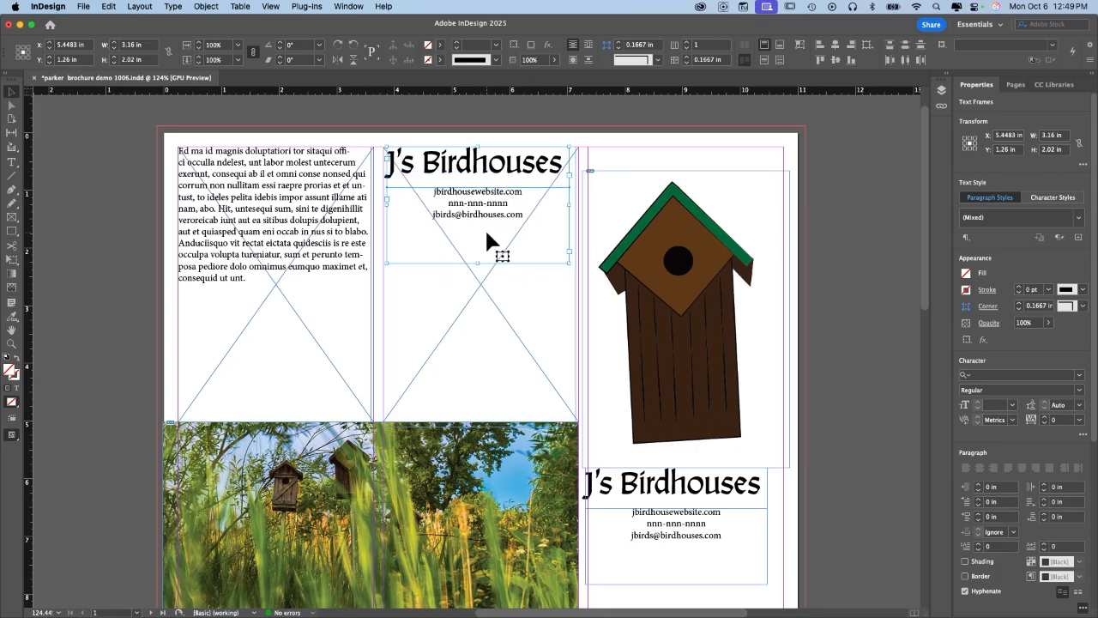
{"action": "left_click", "coordinate": [854, 319]}
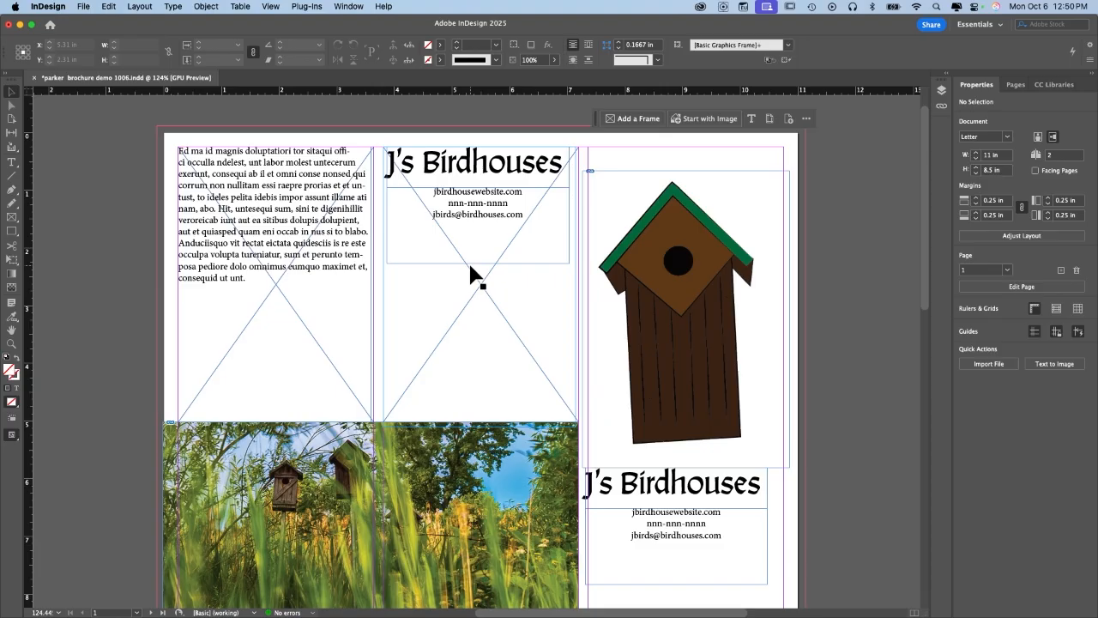
{"action": "left_click", "coordinate": [204, 7]}
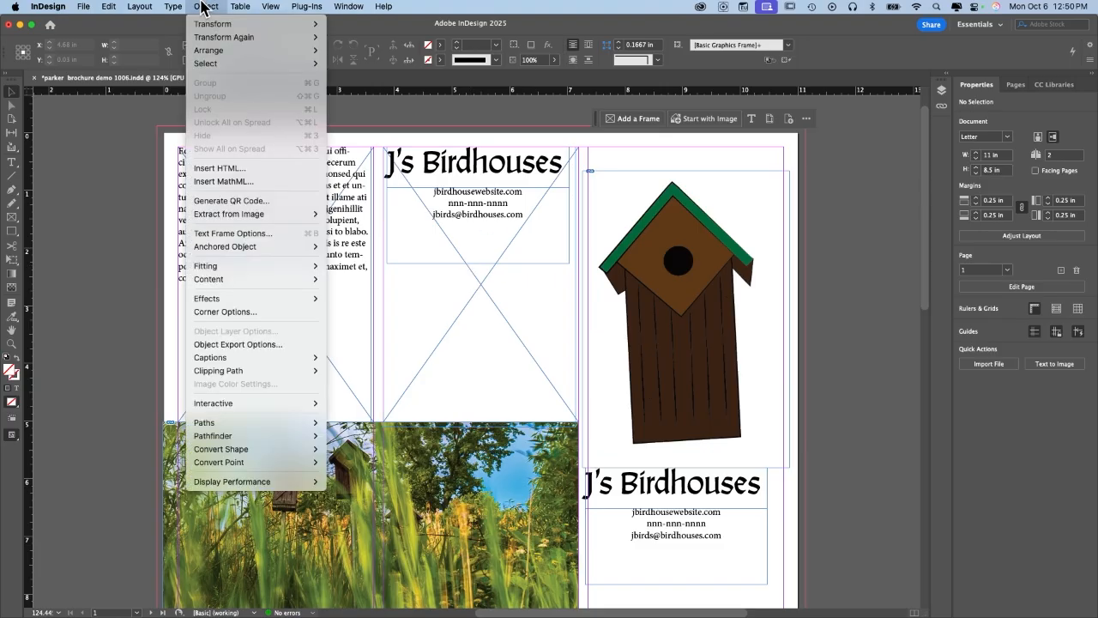
{"action": "left_click", "coordinate": [222, 200]}
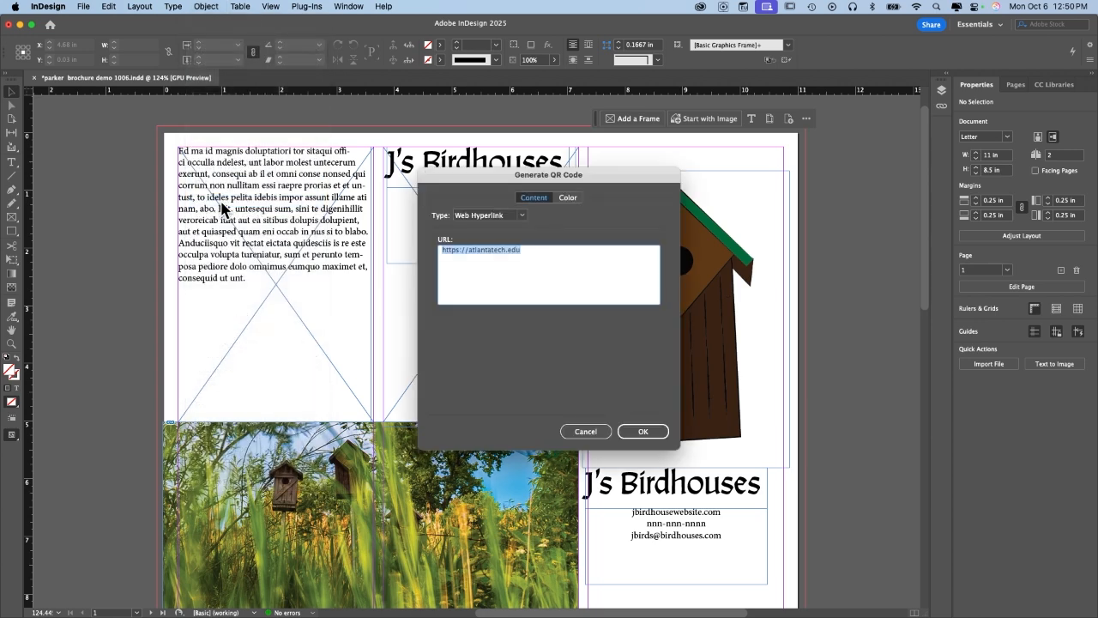
{"action": "left_click", "coordinate": [517, 216]}
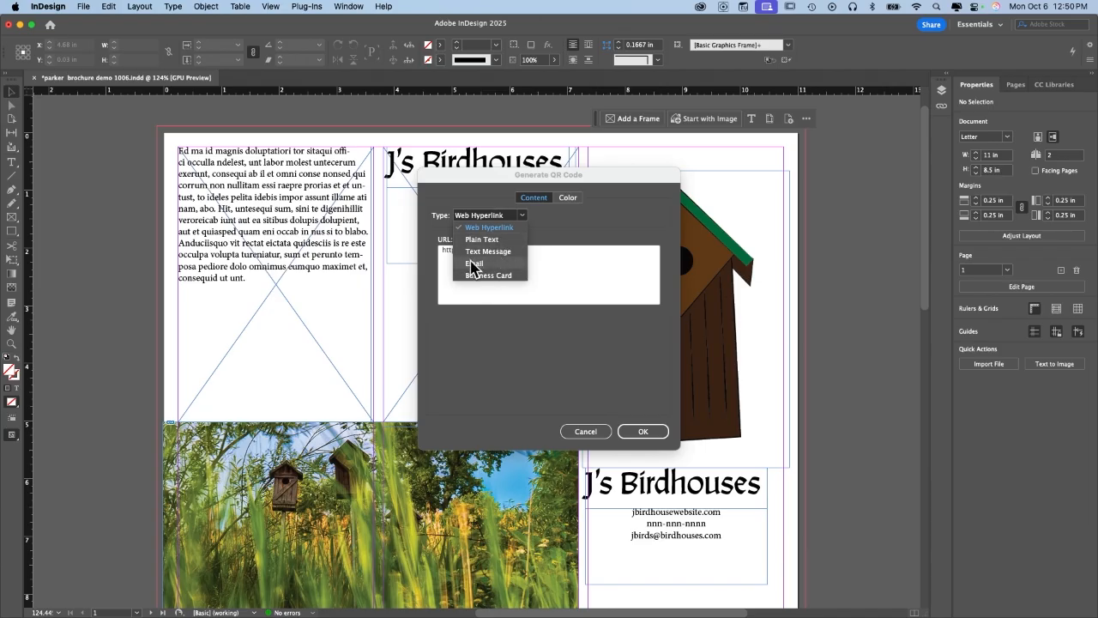
{"action": "left_click", "coordinate": [564, 250]}
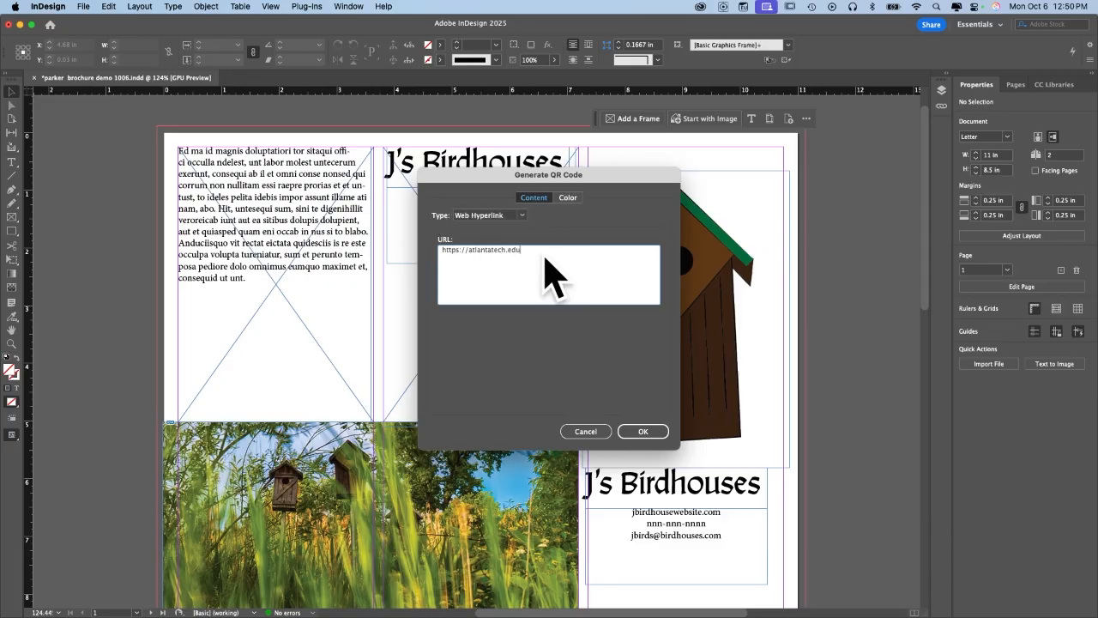
{"action": "left_click", "coordinate": [568, 199]}
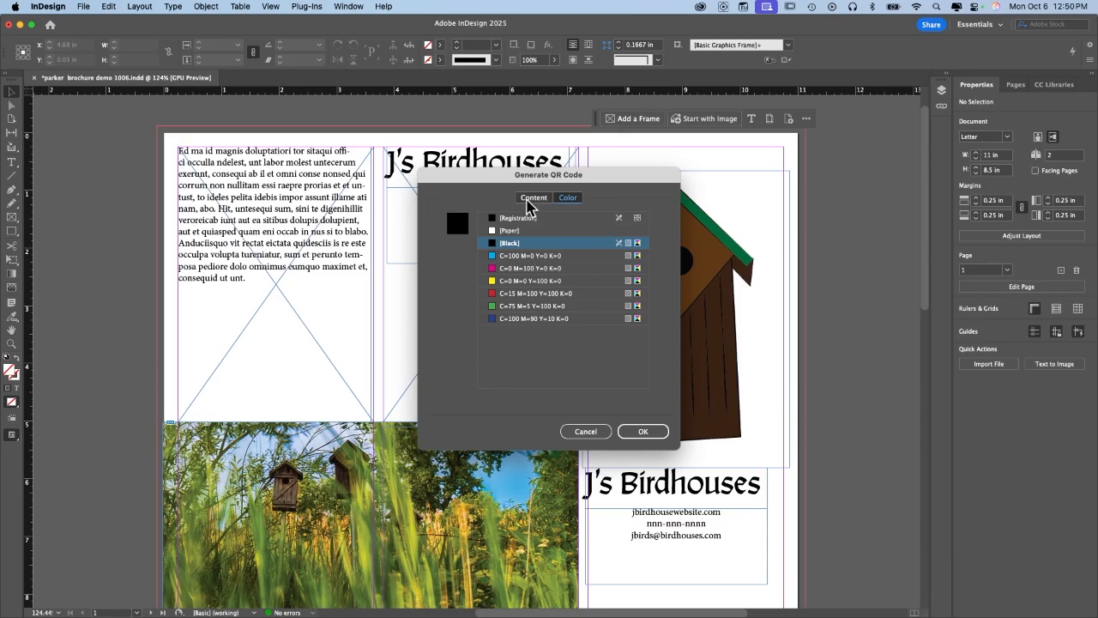
{"action": "left_click", "coordinate": [532, 199]}
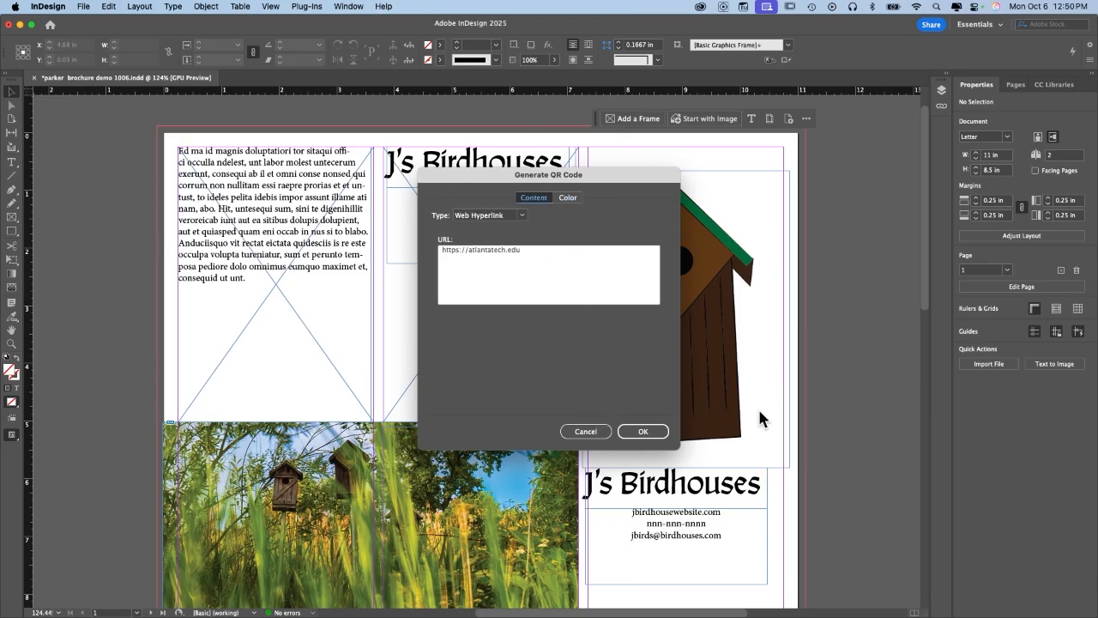
{"action": "left_click", "coordinate": [639, 431]}
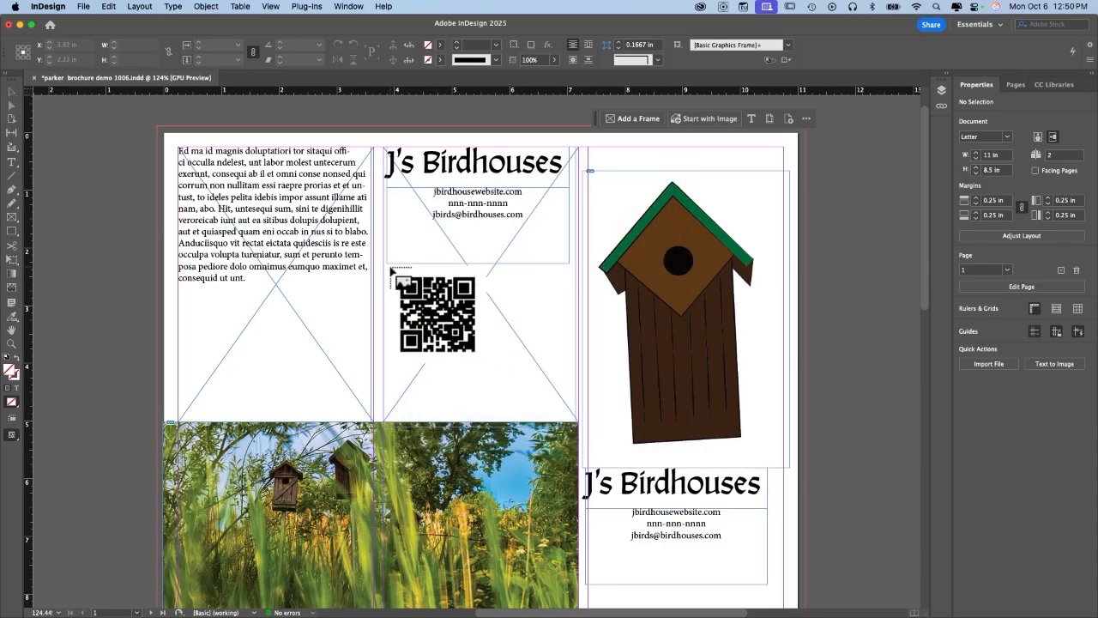
Place the QR code in the middle panel, undoing a first attempt at enlarging it.
{"action": "left_click", "coordinate": [390, 268]}
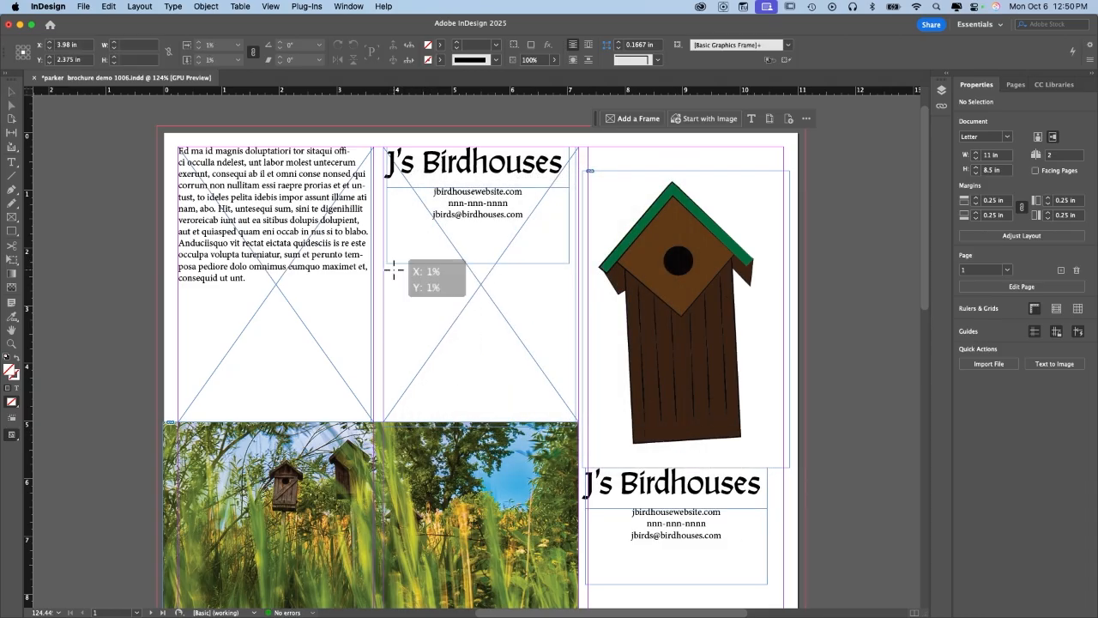
{"action": "left_click_drag", "start_coordinate": [448, 294], "coordinate": [500, 314]}
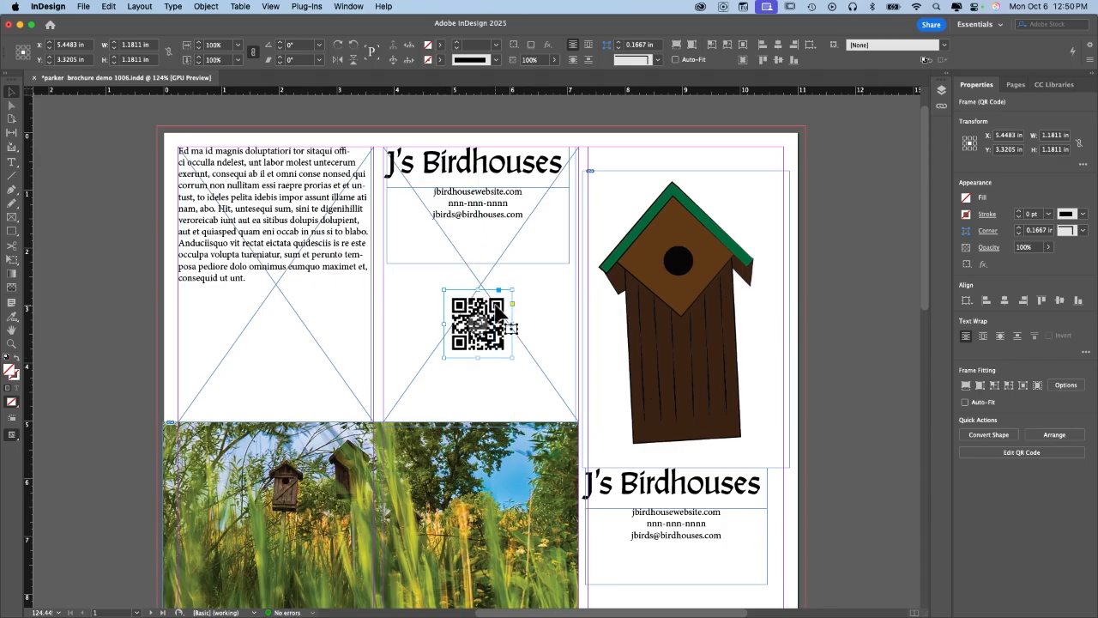
{"action": "left_click_drag", "start_coordinate": [513, 290], "coordinate": [574, 258]}
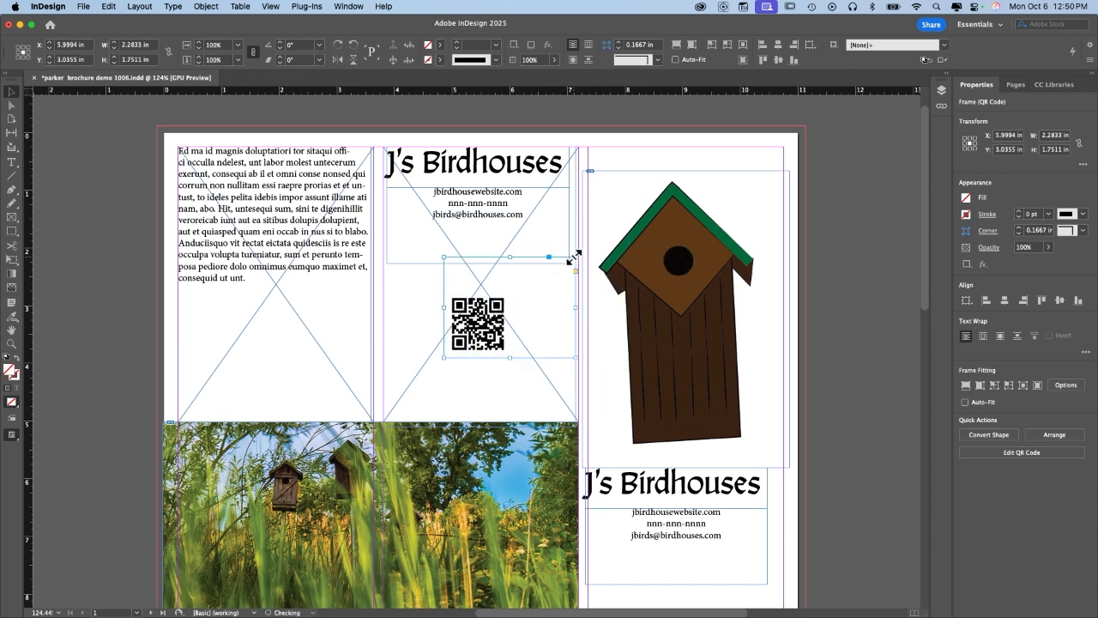
{"action": "double_click", "coordinate": [574, 256]}
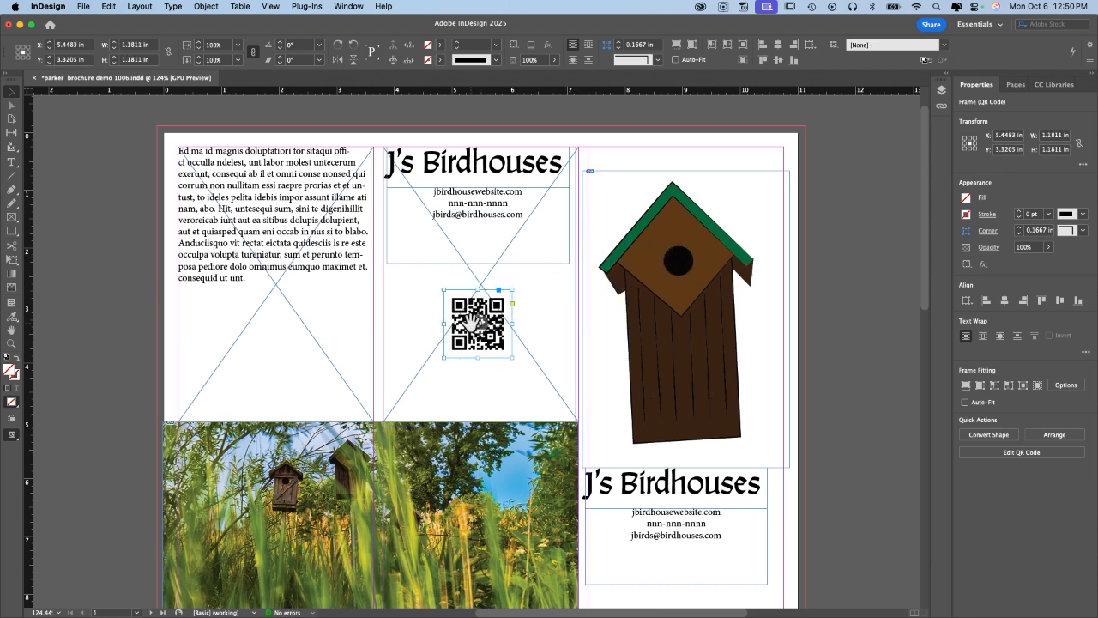
{"action": "mouse_move", "coordinate": [465, 317]}
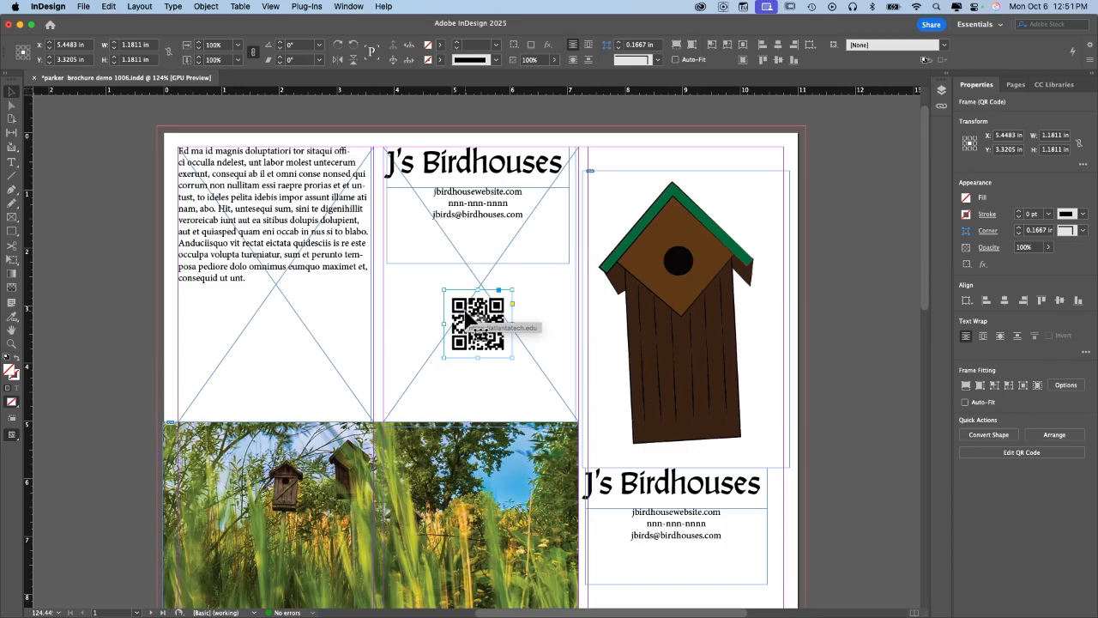
{"action": "left_click", "coordinate": [462, 312]}
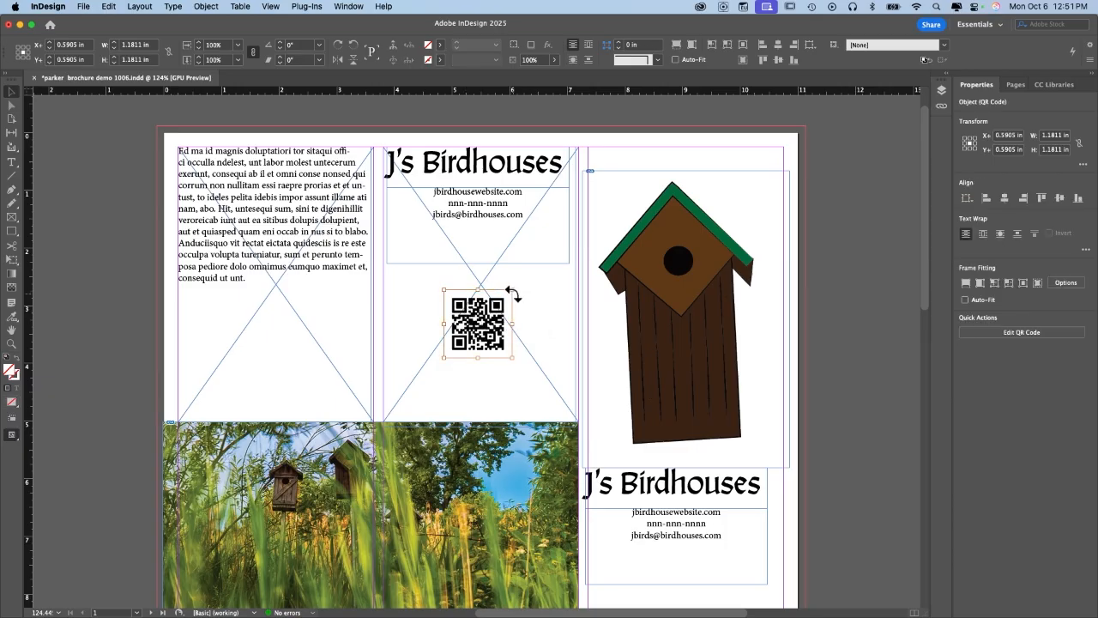
{"action": "left_click_drag", "start_coordinate": [513, 290], "coordinate": [574, 224]}
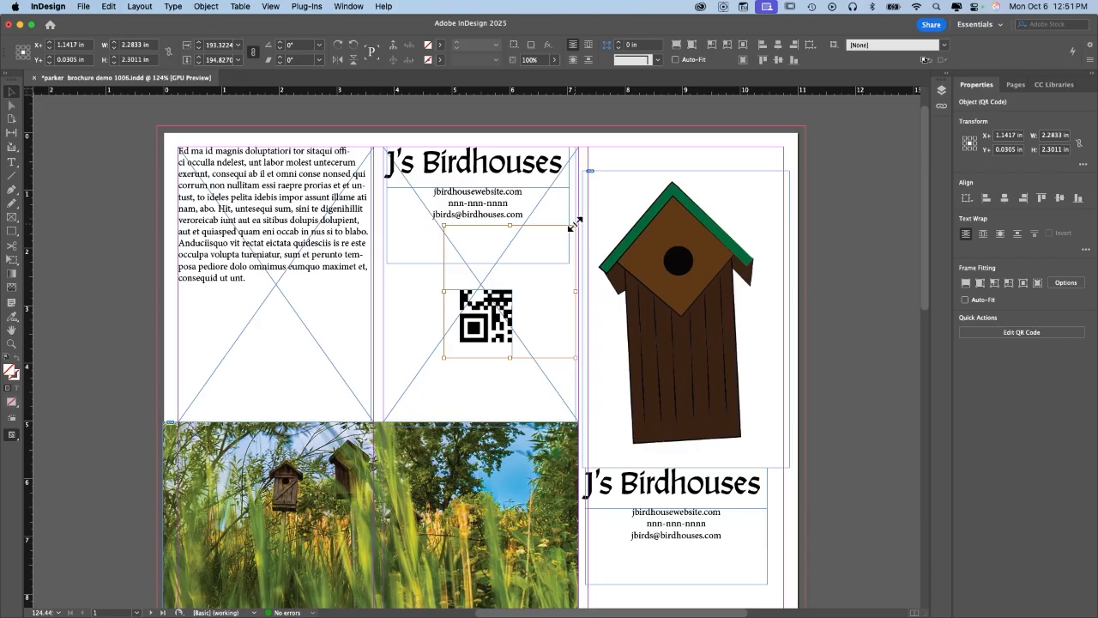
{"action": "key", "text": "super+z"}
{"action": "key", "text": "super+shift+a"}
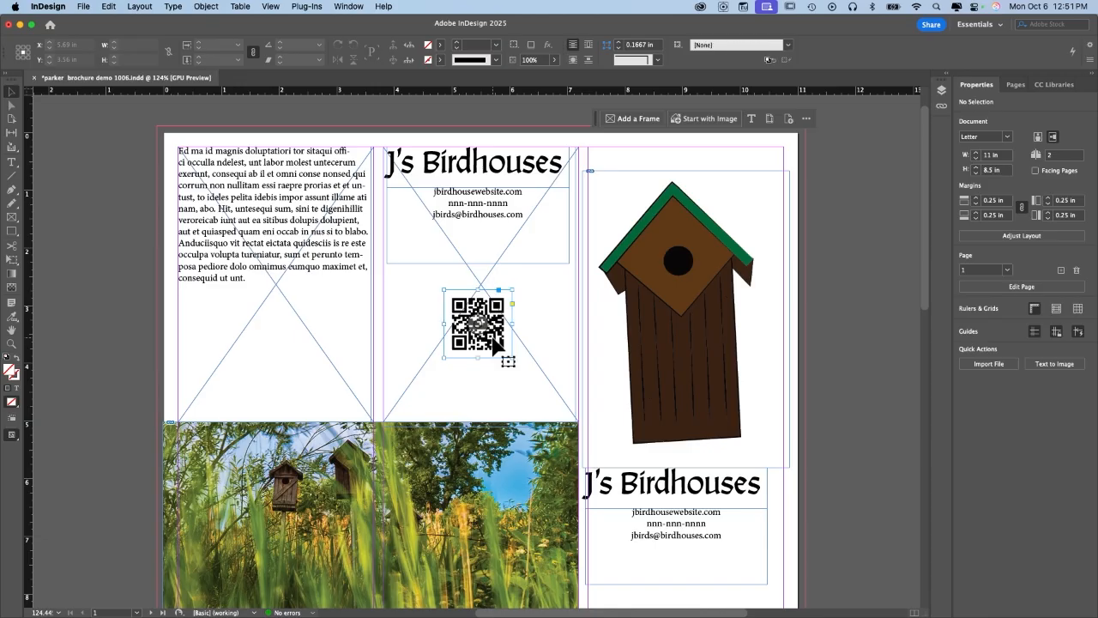
Scale the QR code frame up to about 3.34 in square to fill the panel width.
{"action": "left_click", "coordinate": [496, 346]}
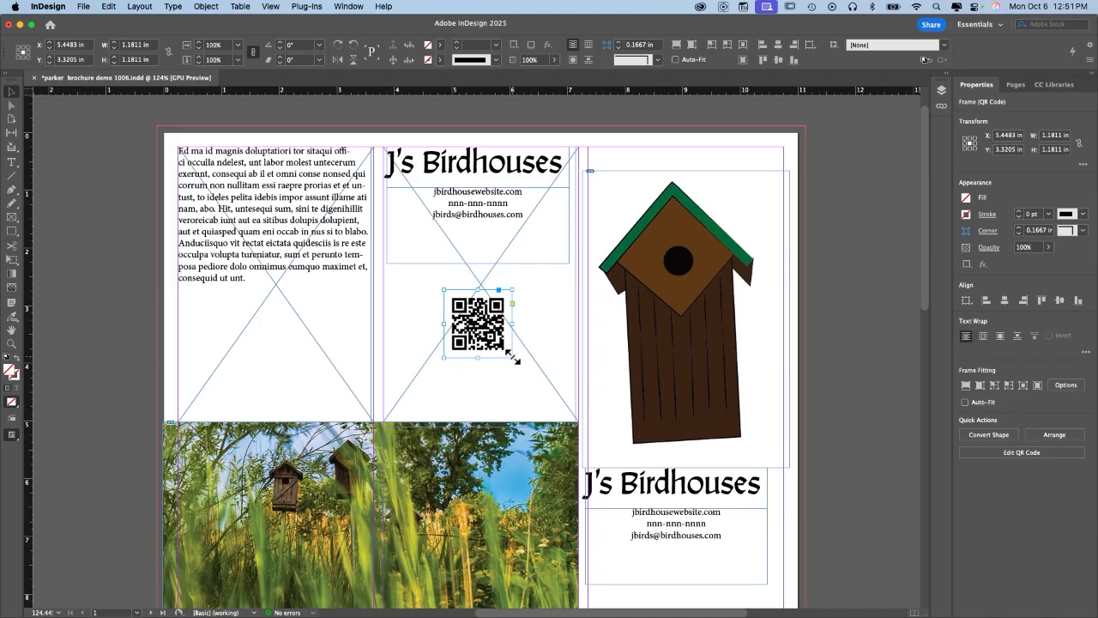
{"action": "left_click_drag", "start_coordinate": [511, 357], "coordinate": [575, 420]}
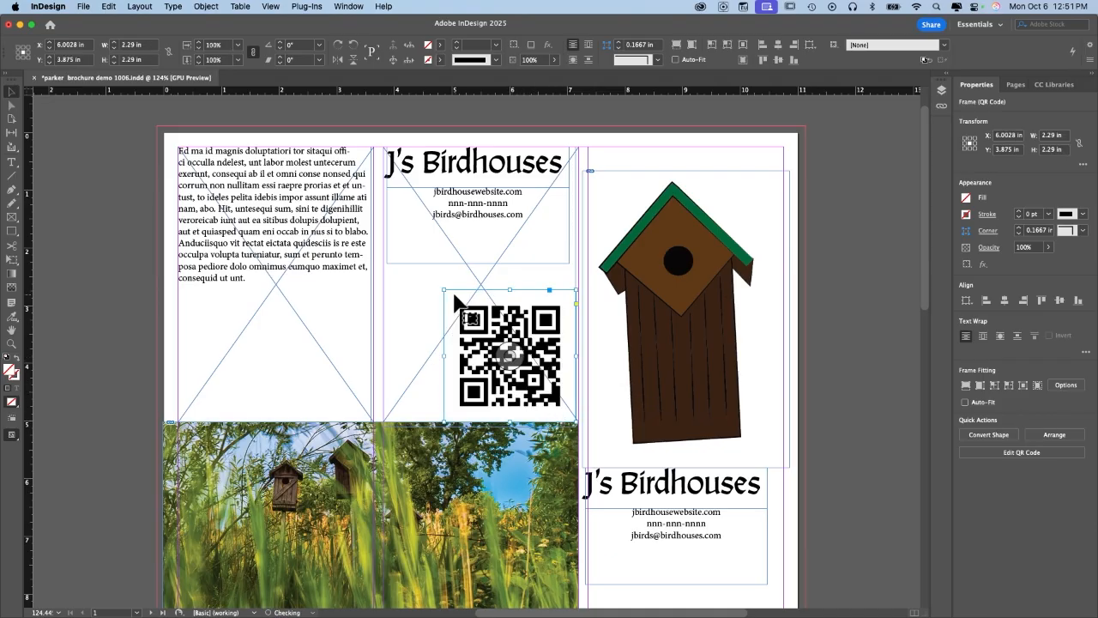
{"action": "left_click_drag", "start_coordinate": [442, 290], "coordinate": [384, 256]}
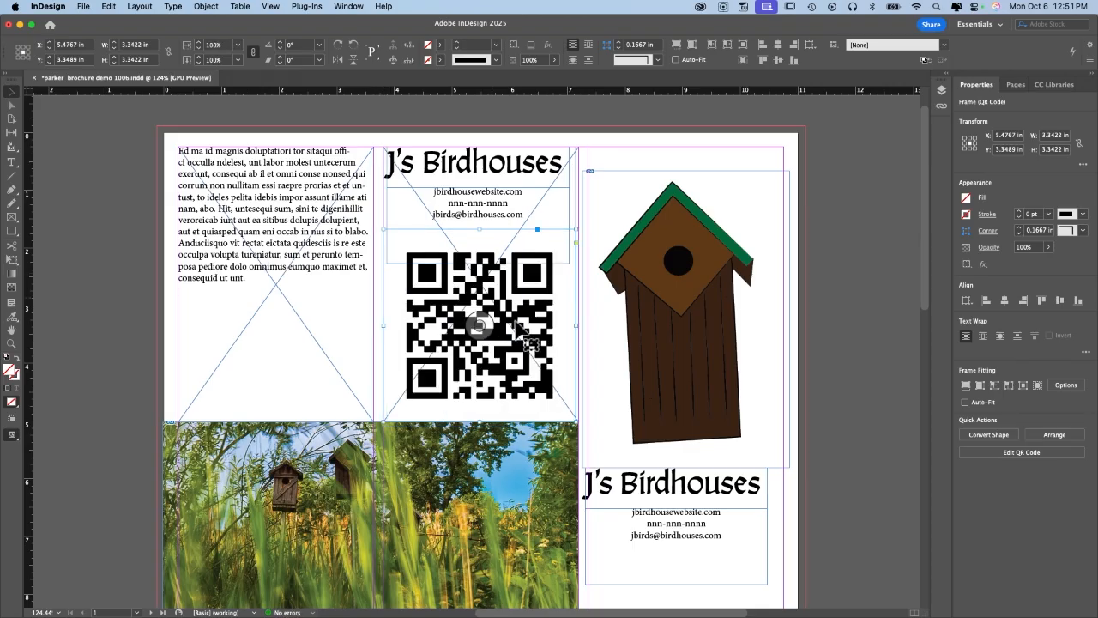
{"action": "left_click", "coordinate": [839, 298]}
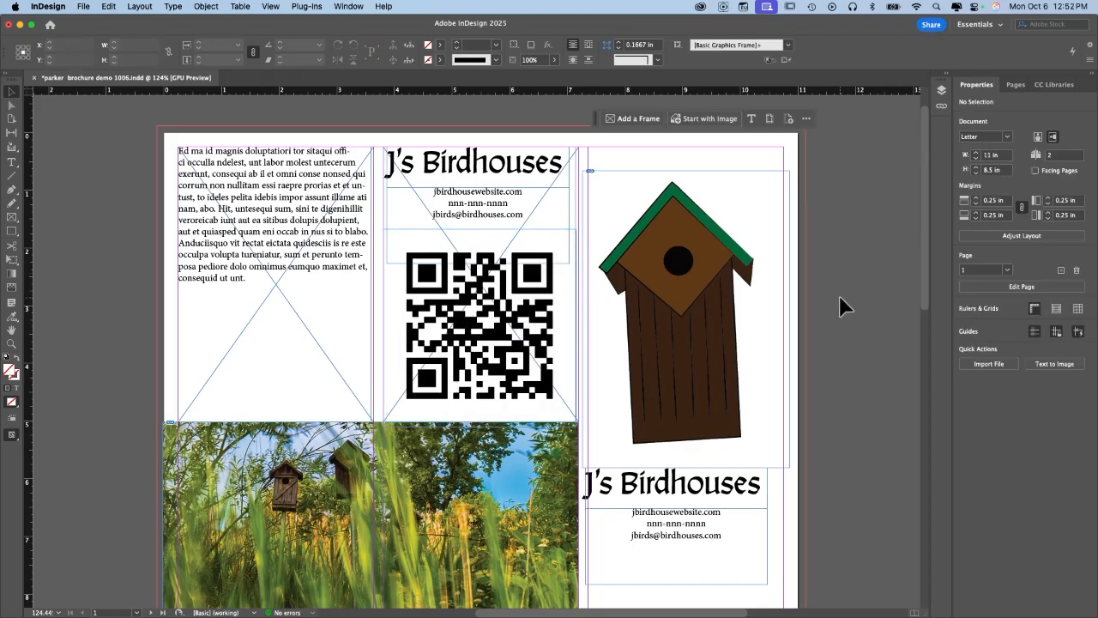
Copy the left panel's placeholder text, paste it once more, then undo the extra paragraph.
{"action": "scroll", "coordinate": [839, 296], "scroll_direction": "down", "scroll_amount": 3}
{"action": "scroll", "coordinate": [839, 297], "scroll_direction": "up", "scroll_amount": 3}
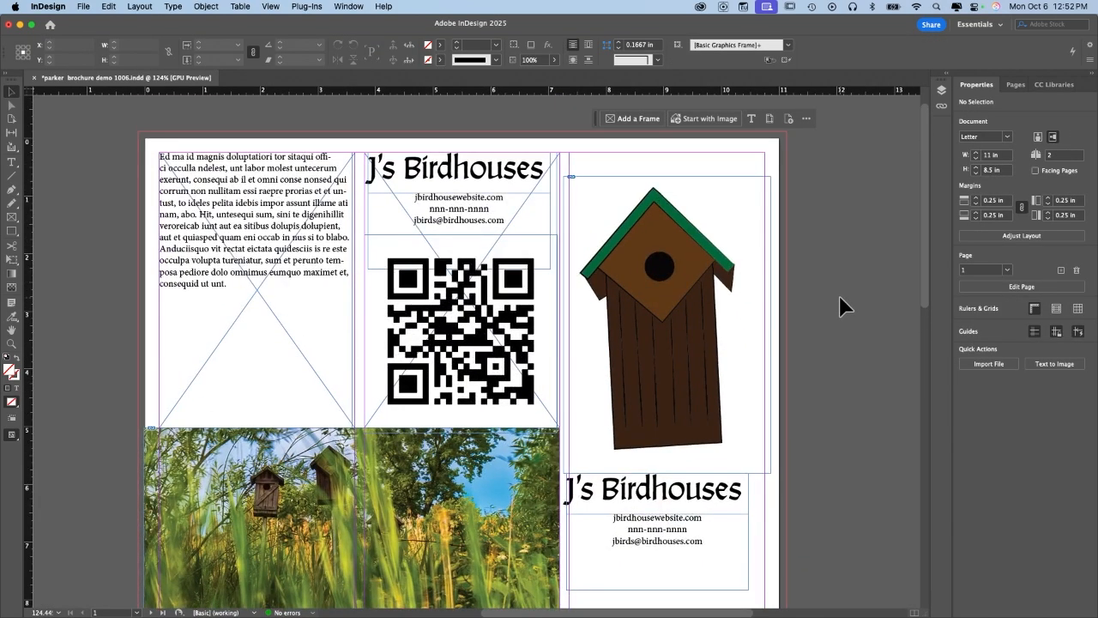
{"action": "double_click", "coordinate": [244, 288]}
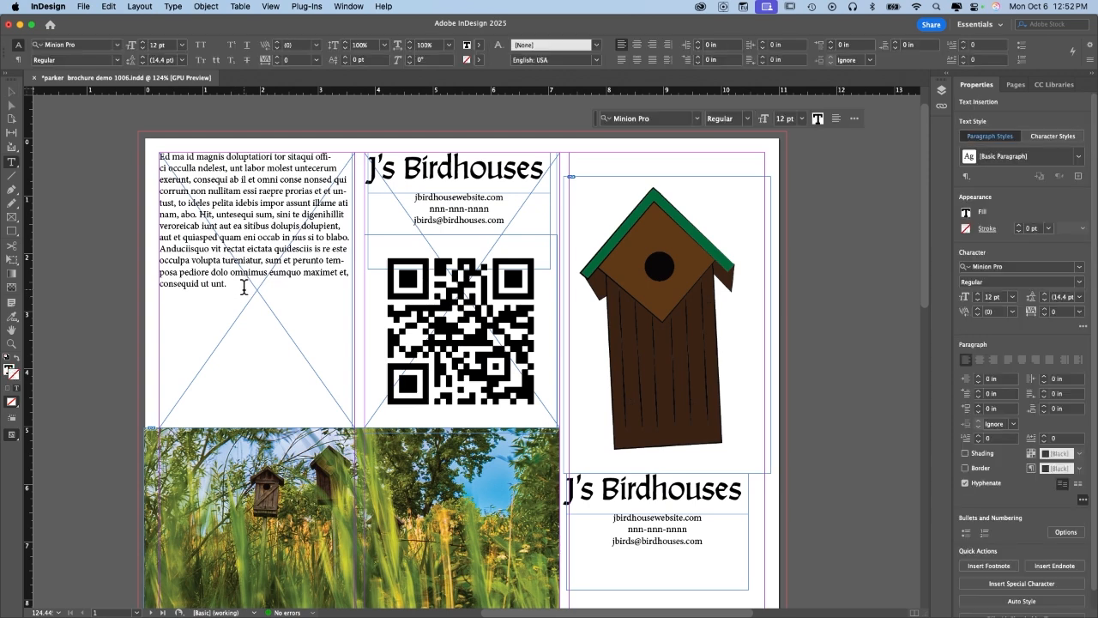
{"action": "key", "text": "super+a"}
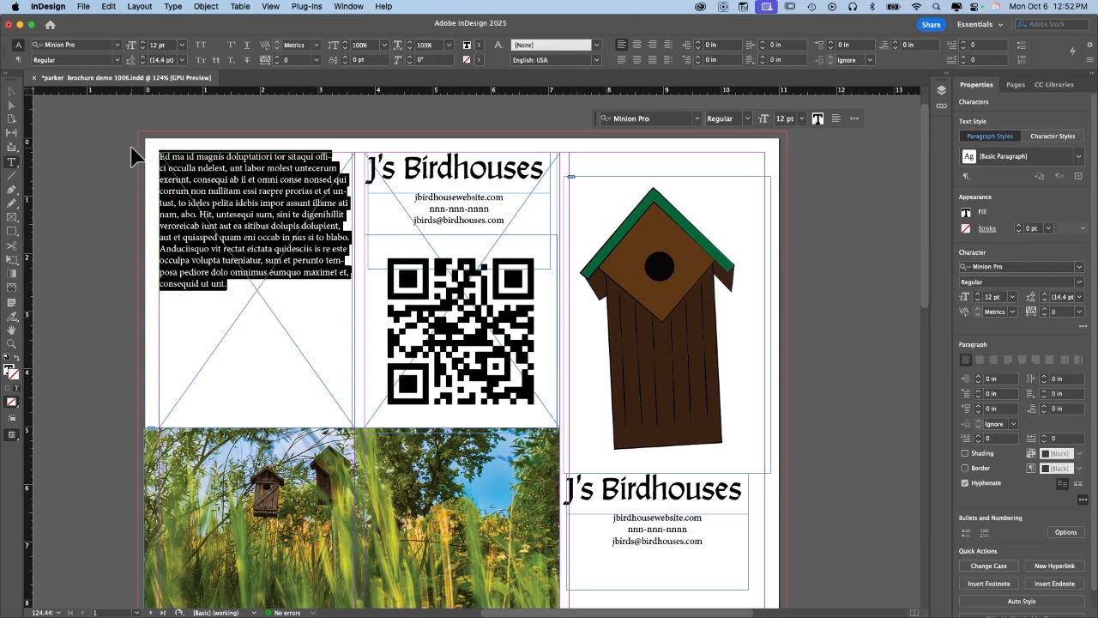
{"action": "key", "text": "super+c"}
{"action": "key", "text": "Right"}
{"action": "key", "text": "super+v"}
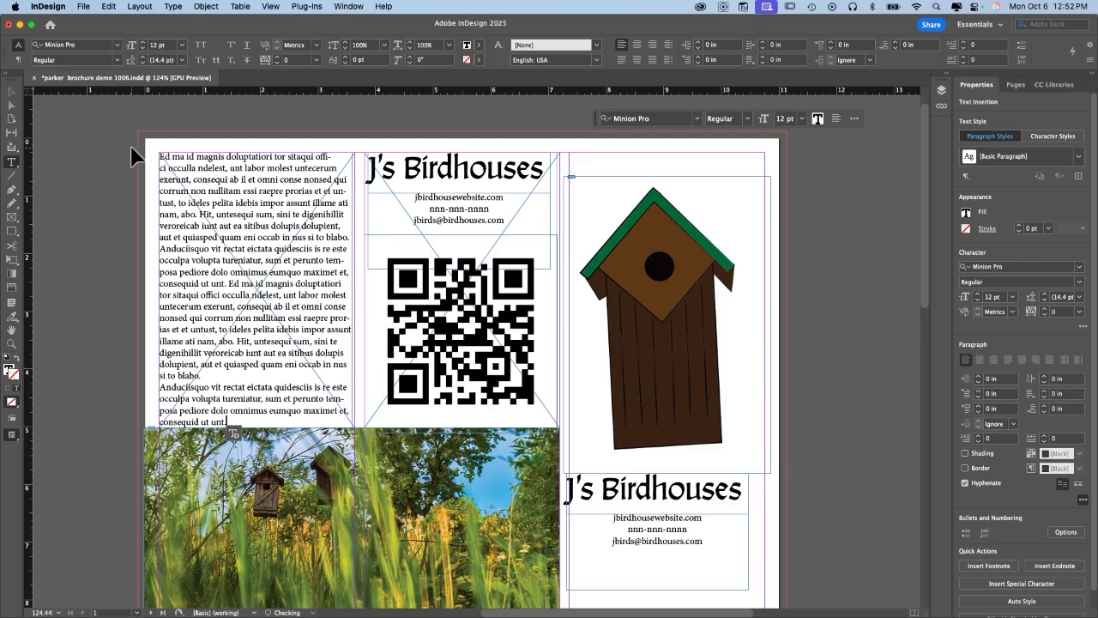
{"action": "key", "text": "super+z"}
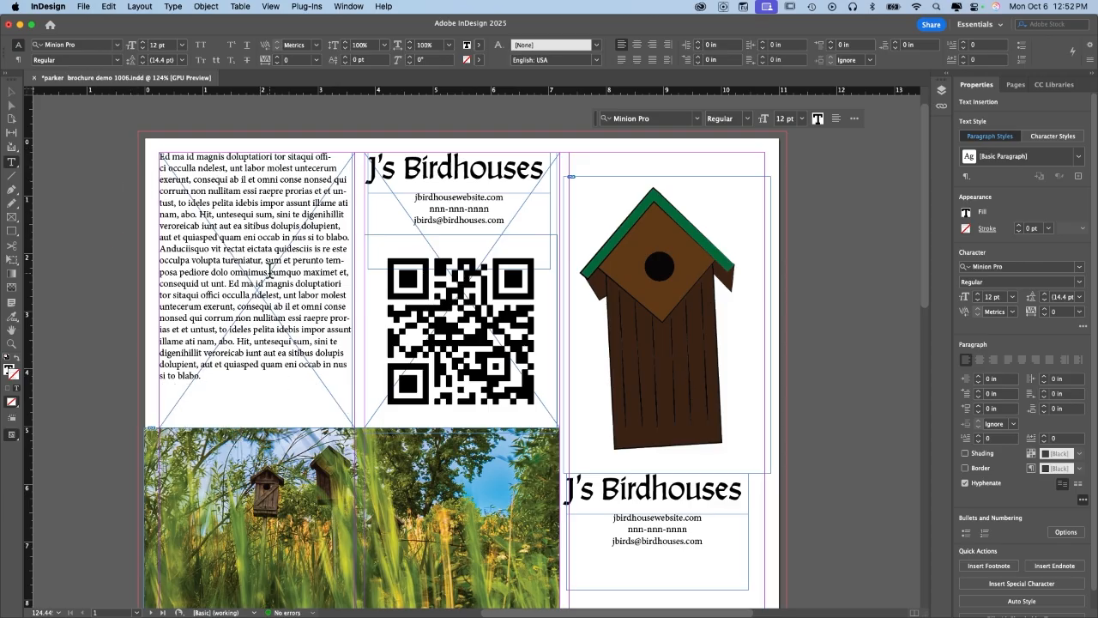
Add a blank line before the 'Anduciisquo' paragraph and check both pages.
{"action": "left_click", "coordinate": [160, 247]}
{"action": "key", "text": "Return"}
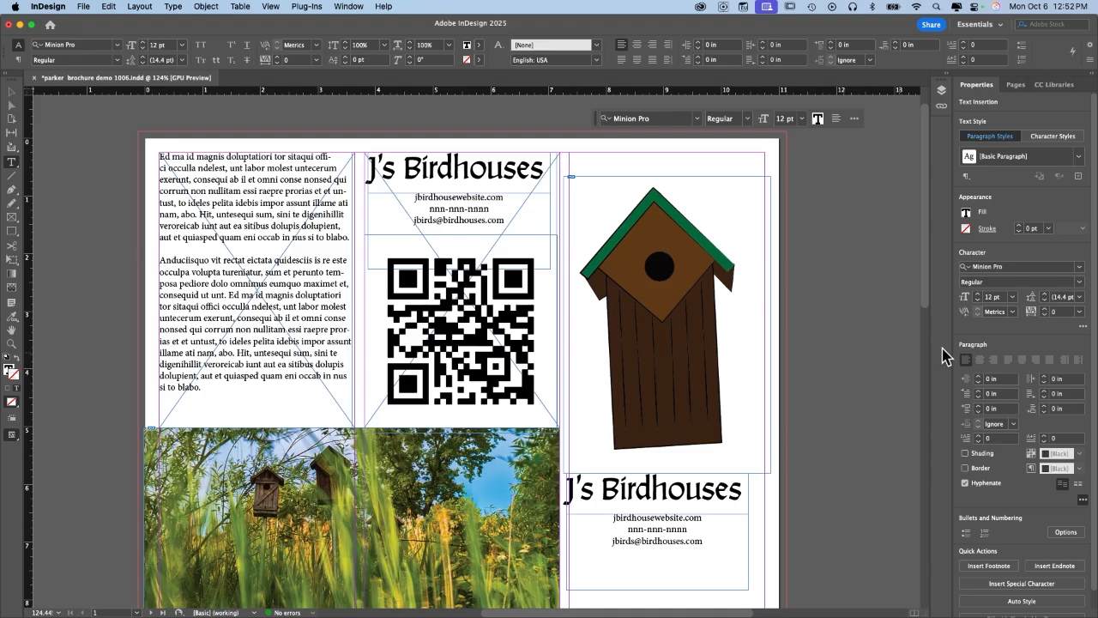
{"action": "scroll", "coordinate": [873, 343], "scroll_direction": "down", "scroll_amount": 3}
{"action": "scroll", "coordinate": [874, 342], "scroll_direction": "up", "scroll_amount": 2}
{"action": "scroll", "coordinate": [874, 342], "scroll_direction": "down", "scroll_amount": 10}
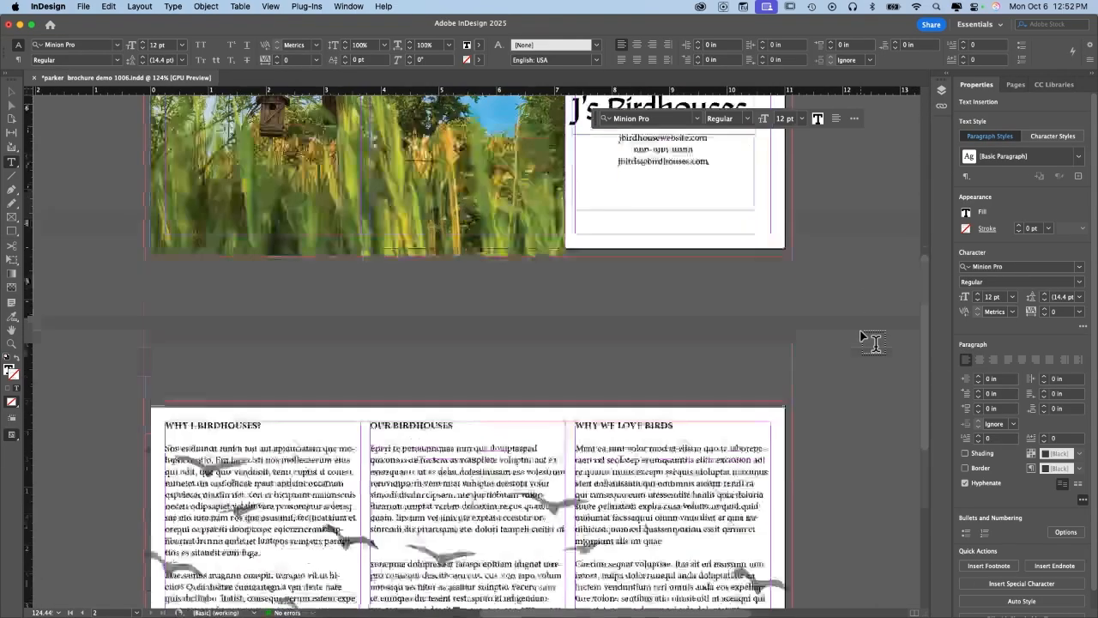
{"action": "scroll", "coordinate": [873, 342], "scroll_direction": "up", "scroll_amount": 10}
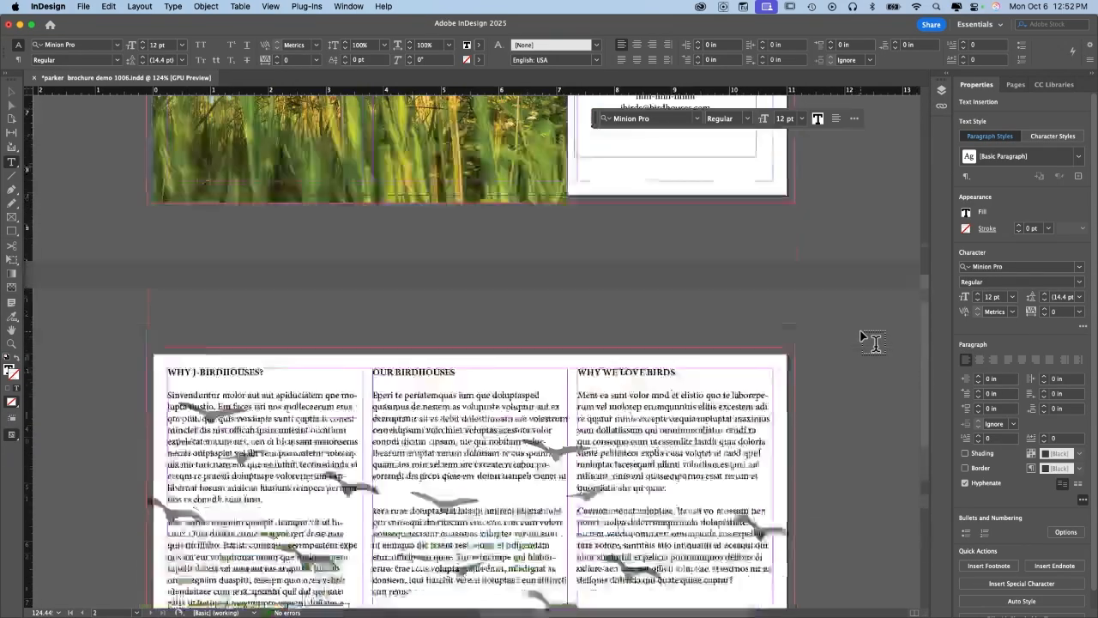
{"action": "scroll", "coordinate": [873, 342], "scroll_direction": "up", "scroll_amount": 1}
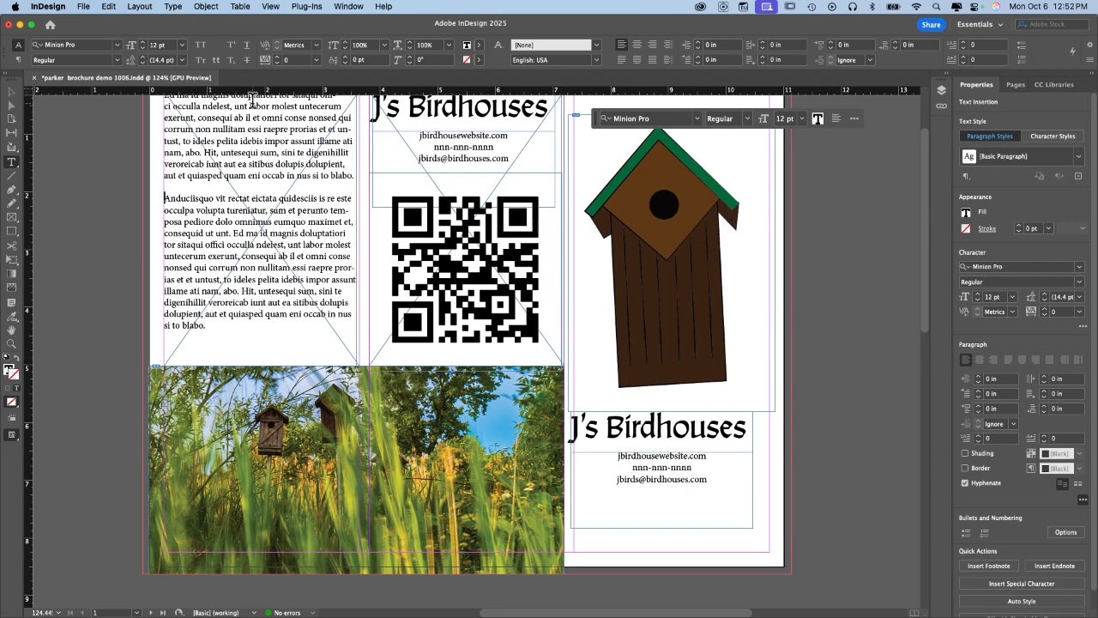
Move the J's Birdhouses heading, contact details and birdhouse together to X 9.2122 in, Y 4.25 in.
{"action": "left_click", "coordinate": [12, 93]}
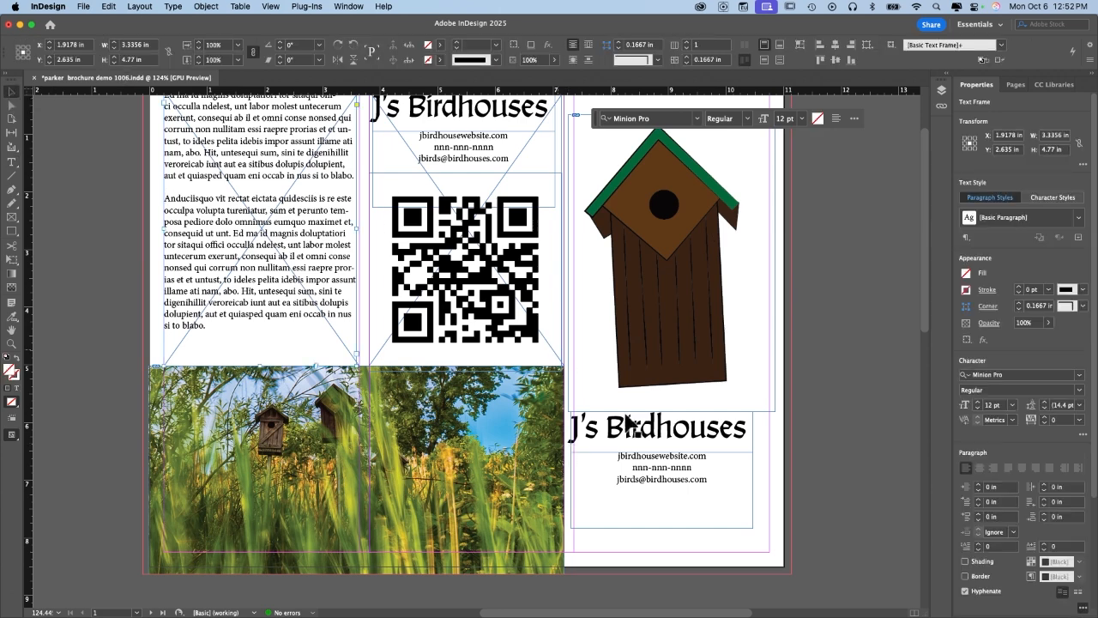
{"action": "left_click", "coordinate": [656, 441]}
{"action": "left_click", "coordinate": [672, 474], "text": "shift"}
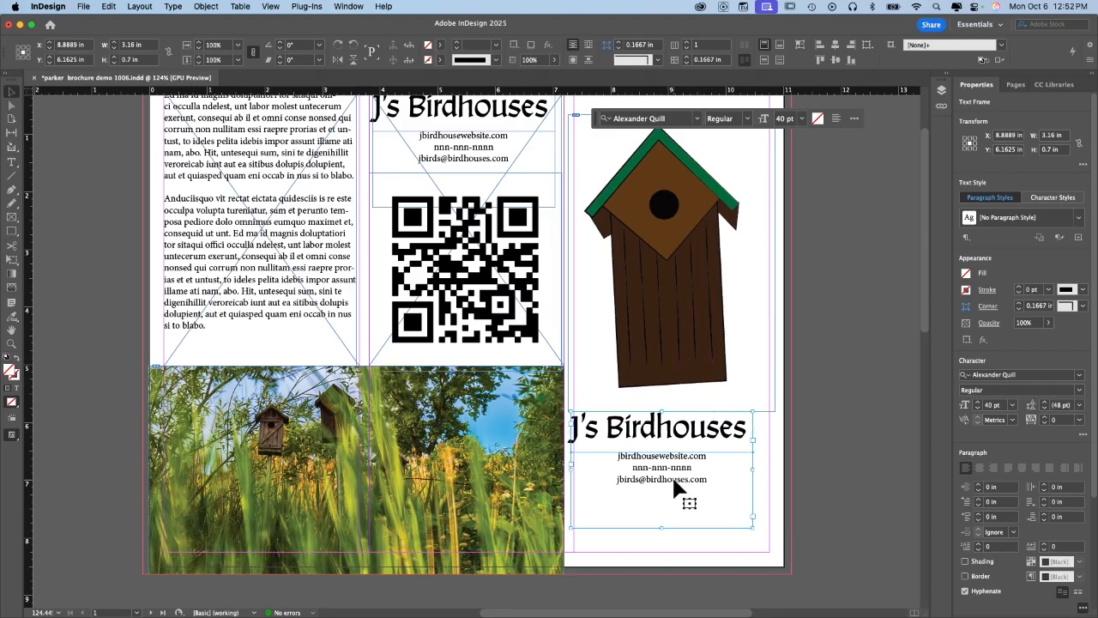
{"action": "left_click", "coordinate": [694, 343], "text": "shift"}
{"action": "left_click_drag", "start_coordinate": [693, 343], "coordinate": [705, 345]}
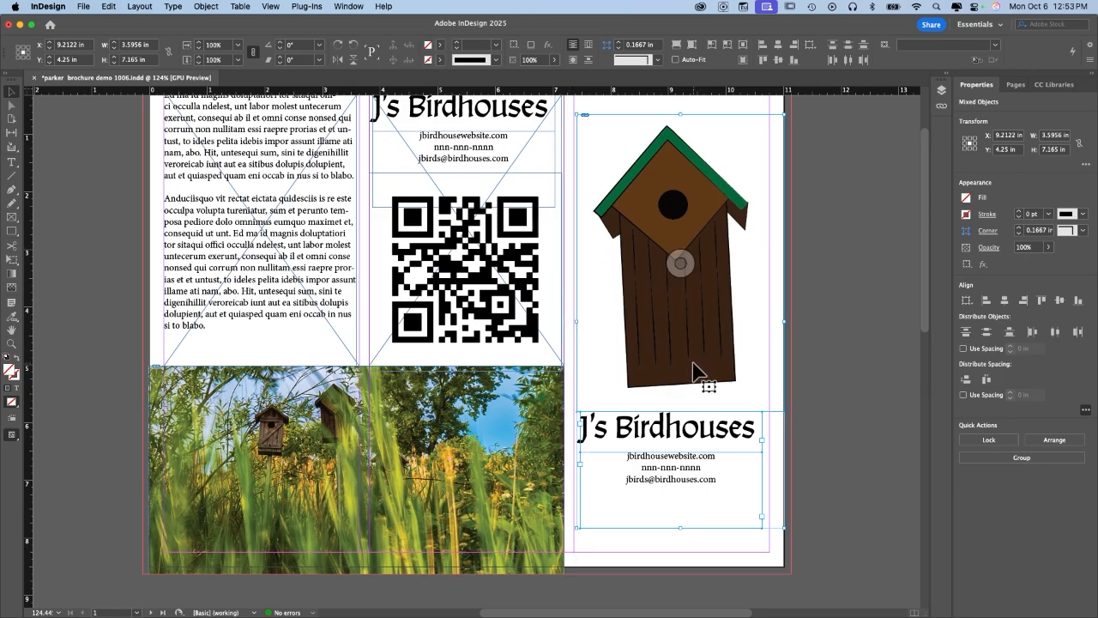
{"action": "left_click_drag", "start_coordinate": [694, 371], "coordinate": [696, 374]}
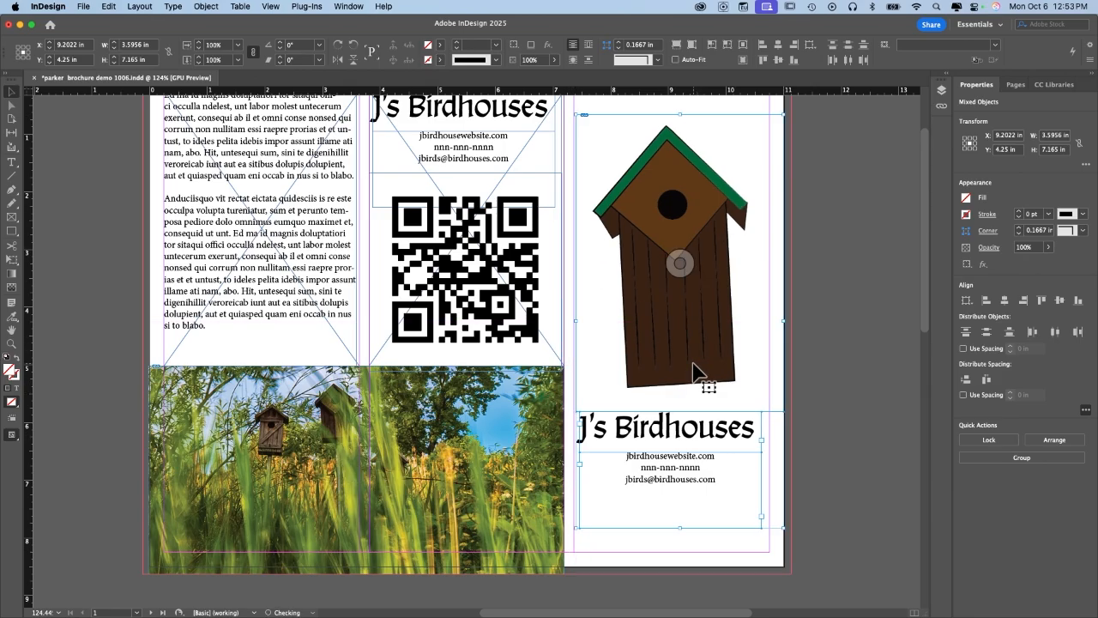
{"action": "left_click", "coordinate": [848, 390]}
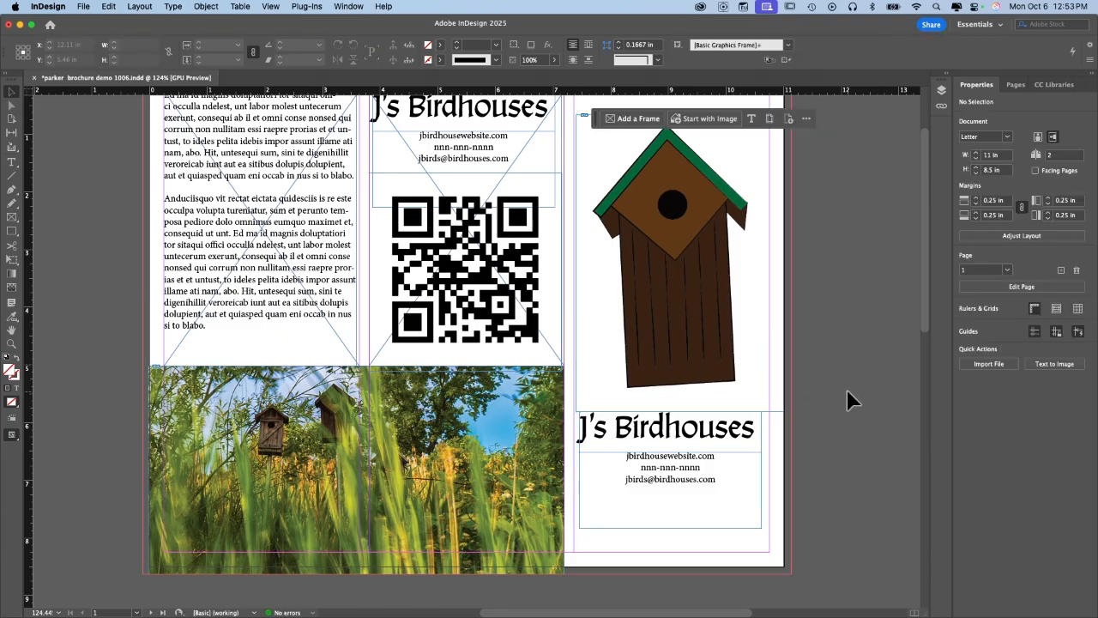
{"action": "scroll", "coordinate": [847, 400], "scroll_direction": "up", "scroll_amount": 2}
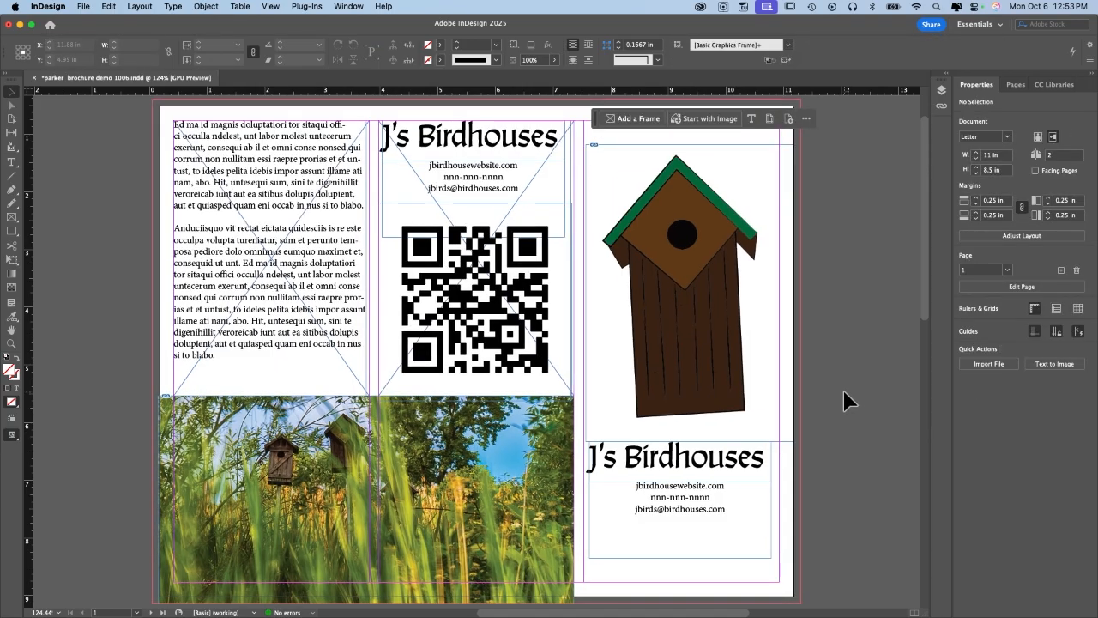
Switch to Preview screen mode and scroll through pages 1 and 2.
{"action": "key", "text": "w"}
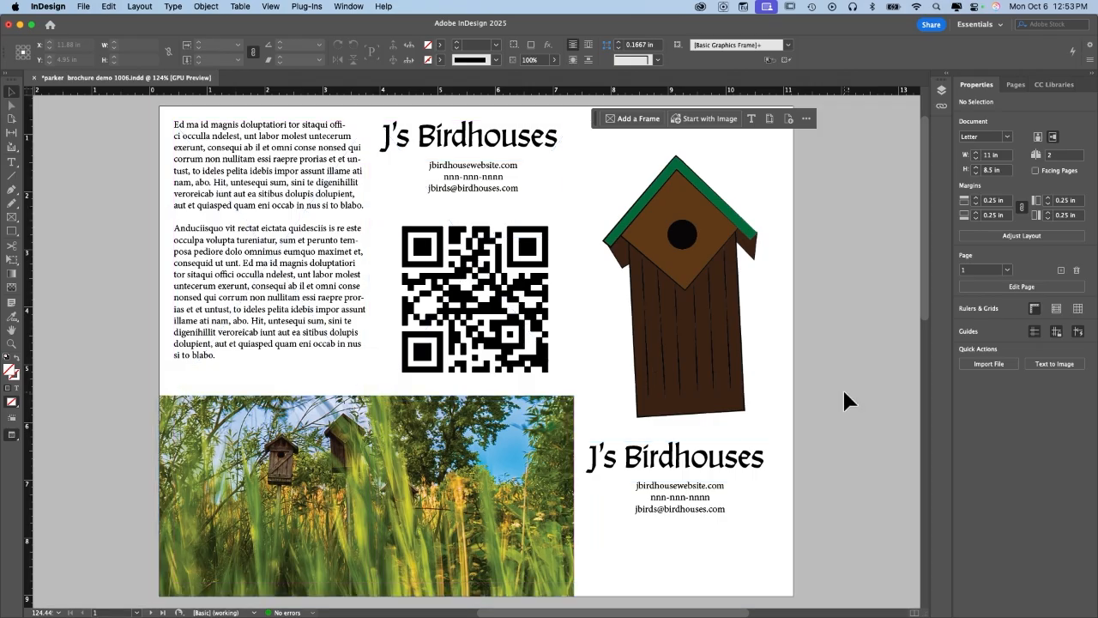
{"action": "scroll", "coordinate": [844, 393], "scroll_direction": "up", "scroll_amount": 2}
{"action": "scroll", "coordinate": [844, 393], "scroll_direction": "down", "scroll_amount": 3}
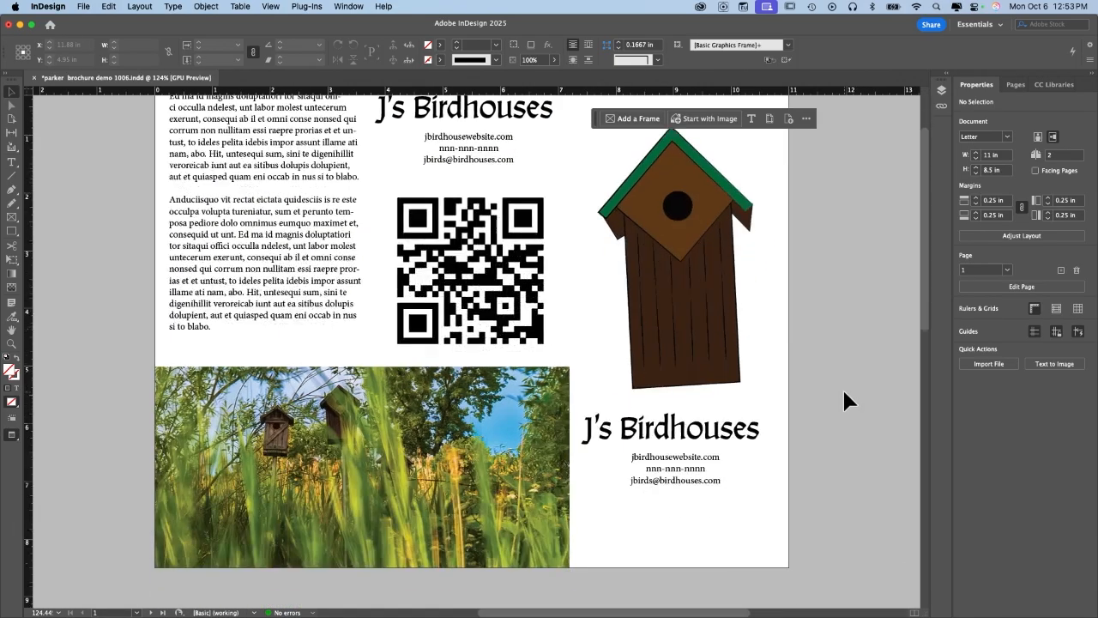
{"action": "scroll", "coordinate": [844, 399], "scroll_direction": "down", "scroll_amount": 10}
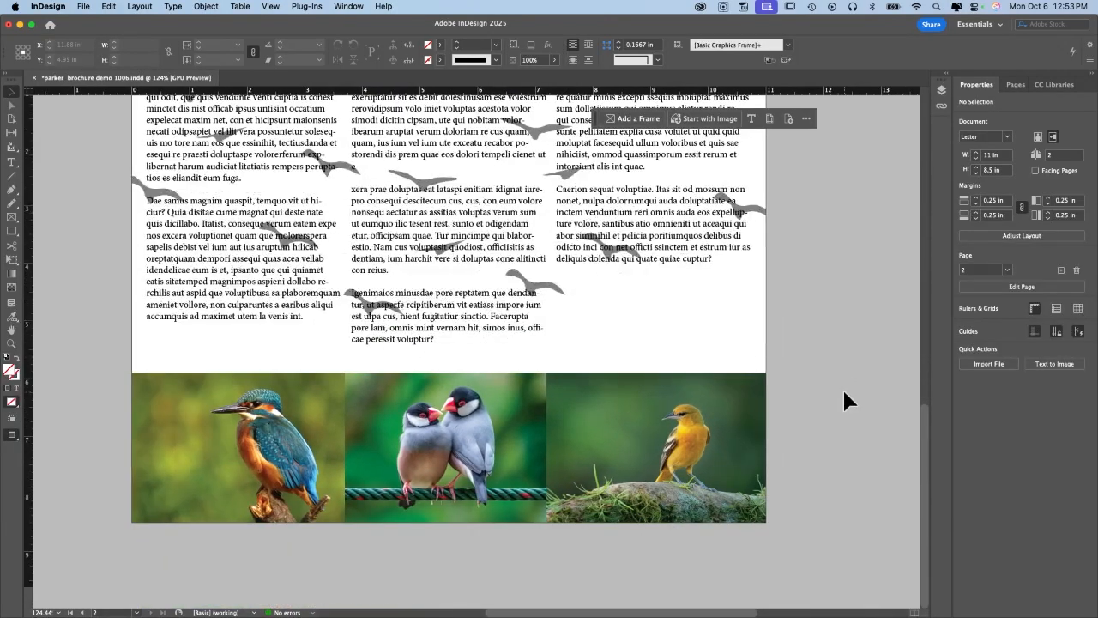
{"action": "scroll", "coordinate": [845, 399], "scroll_direction": "up", "scroll_amount": 3}
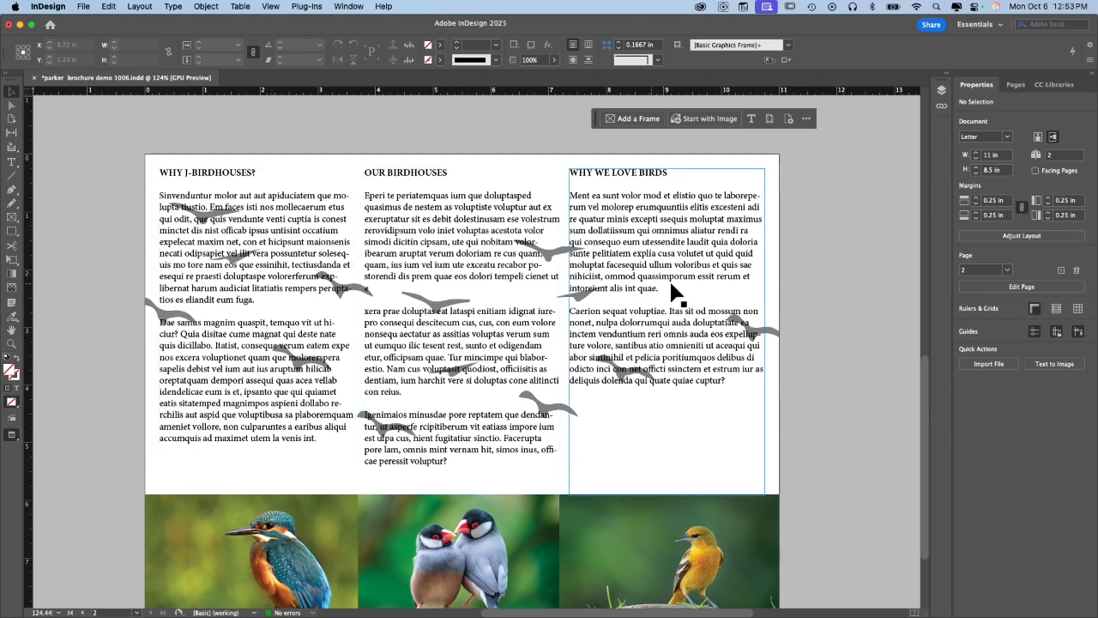
{"action": "scroll", "coordinate": [822, 237], "scroll_direction": "up", "scroll_amount": 10}
{"action": "scroll", "coordinate": [822, 235], "scroll_direction": "up", "scroll_amount": 4}
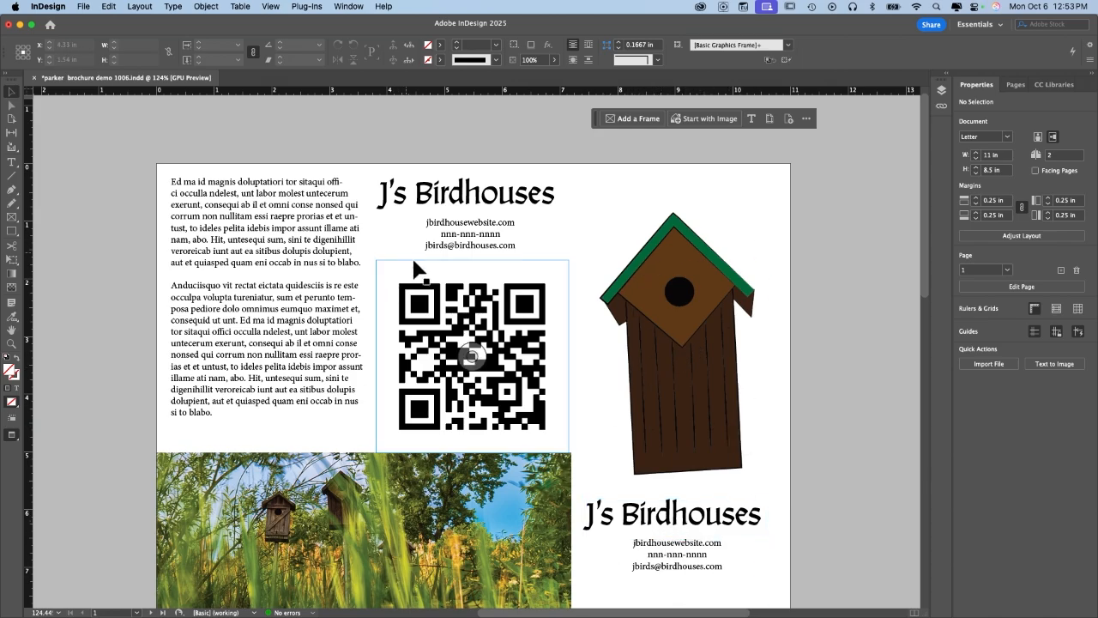
{"action": "scroll", "coordinate": [72, 113], "scroll_direction": "down", "scroll_amount": 2}
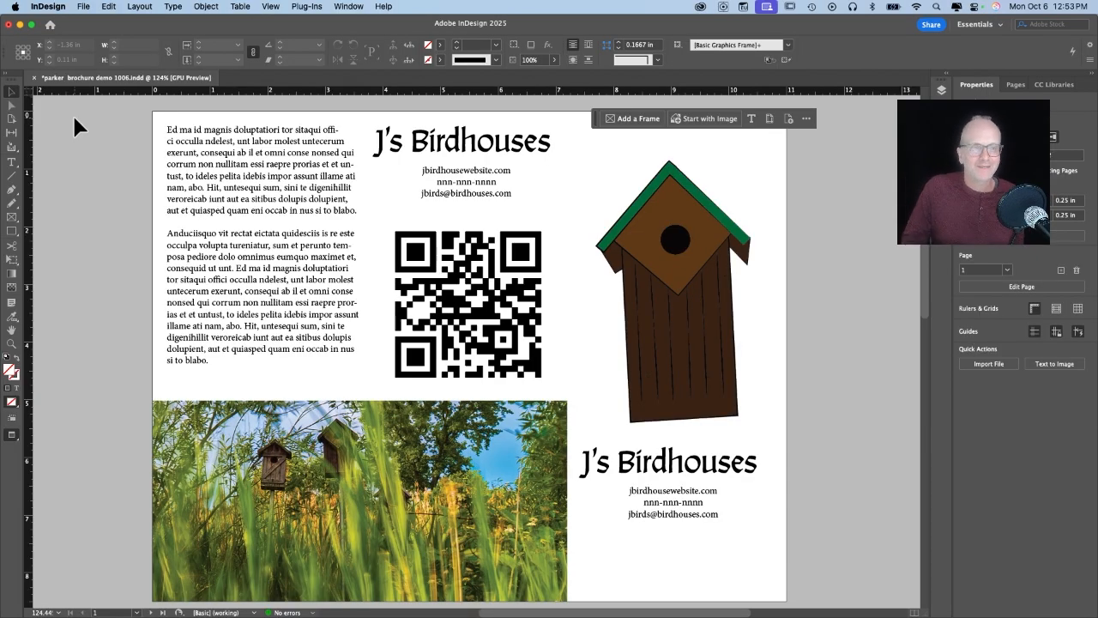
Export the brochure as a PDF to the Desktop, removing the extra space from the file name.
{"action": "left_click", "coordinate": [82, 7]}
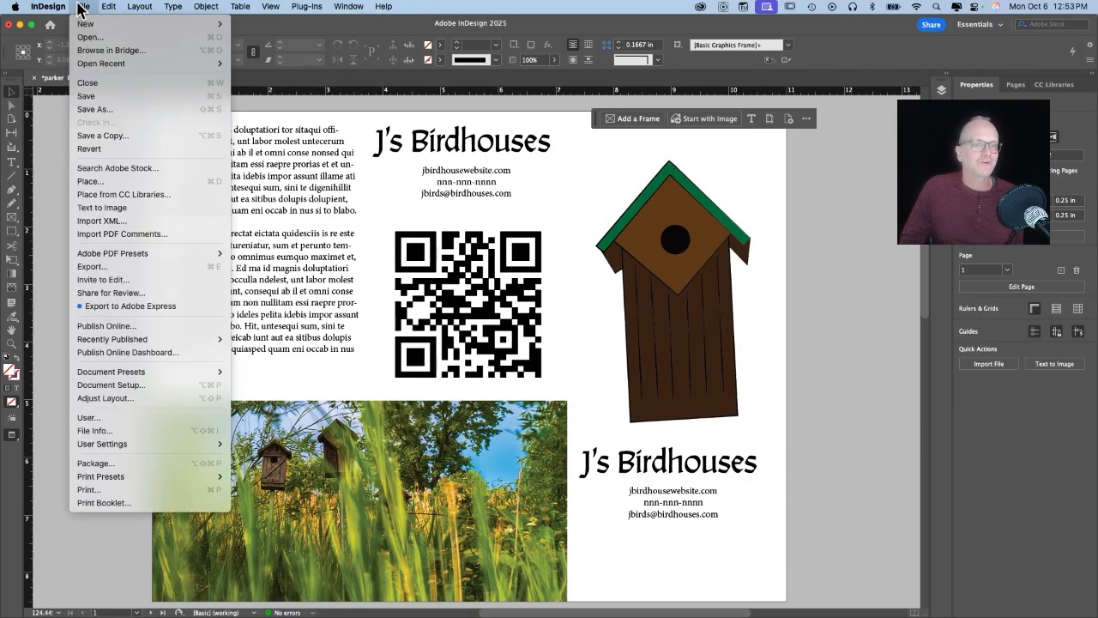
{"action": "left_click", "coordinate": [105, 268]}
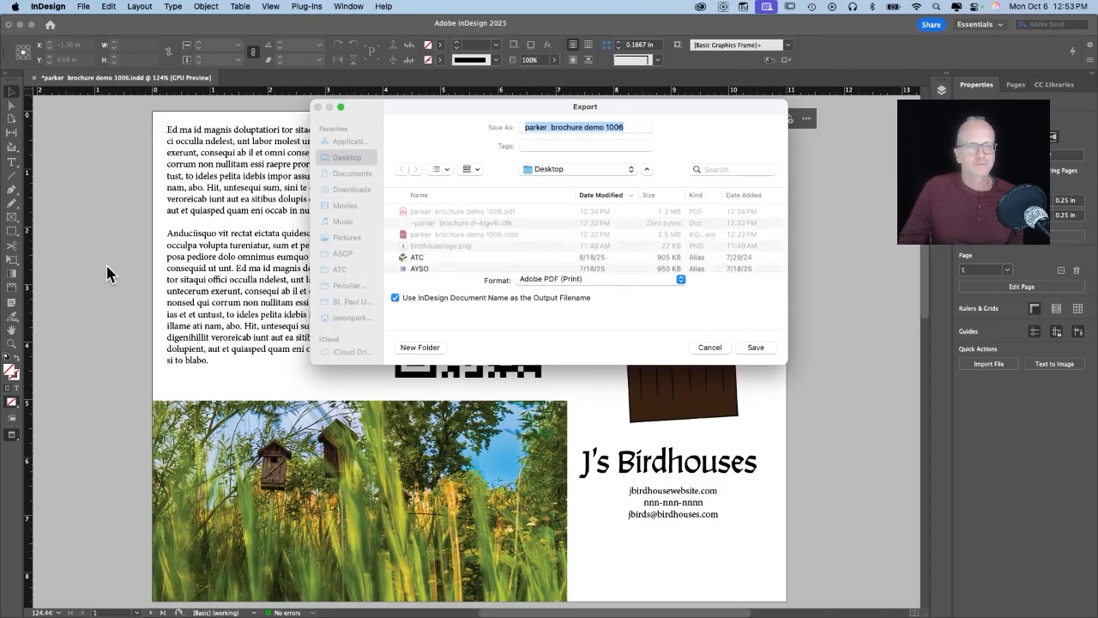
{"action": "left_click", "coordinate": [546, 127]}
{"action": "key", "text": "Delete"}
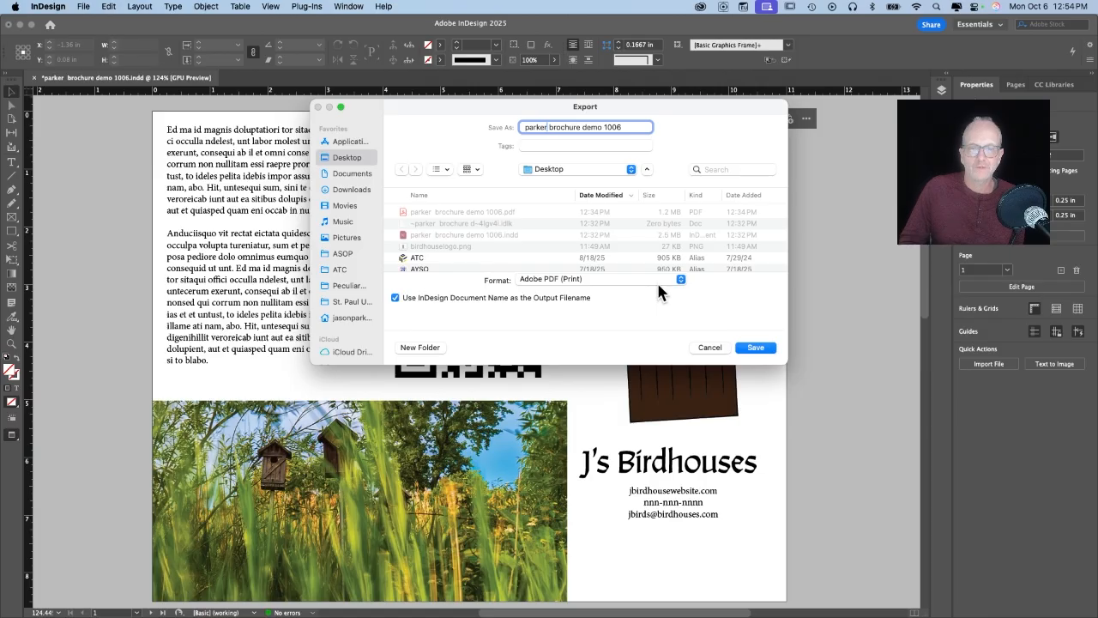
{"action": "left_click", "coordinate": [768, 347]}
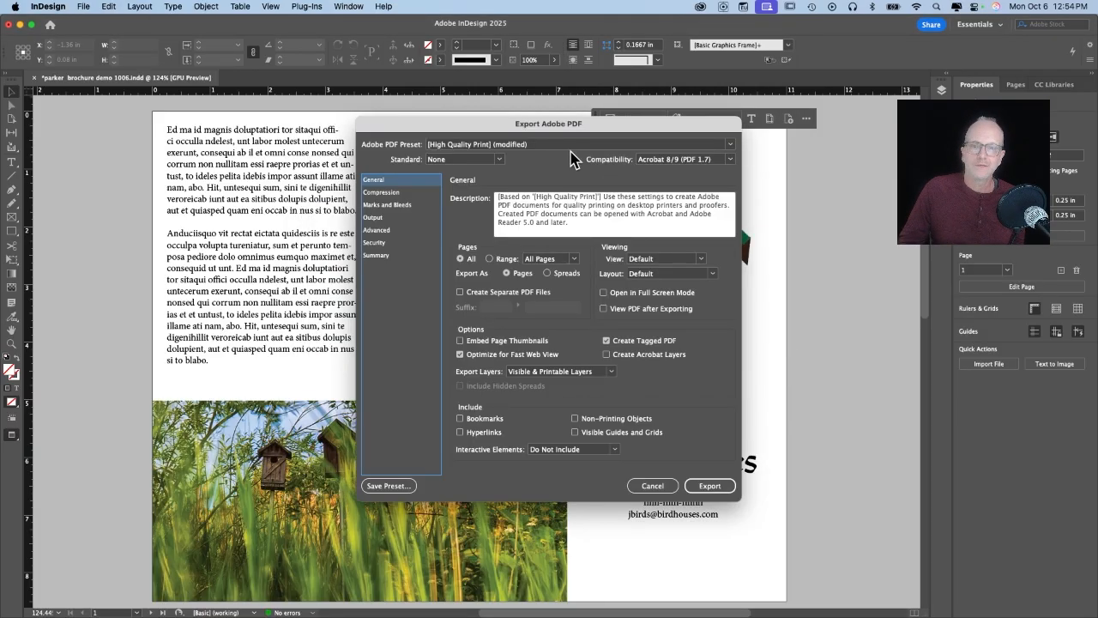
Keep Acrobat 8/9 compatibility with the High Quality Print preset and export the PDF.
{"action": "left_click", "coordinate": [727, 160]}
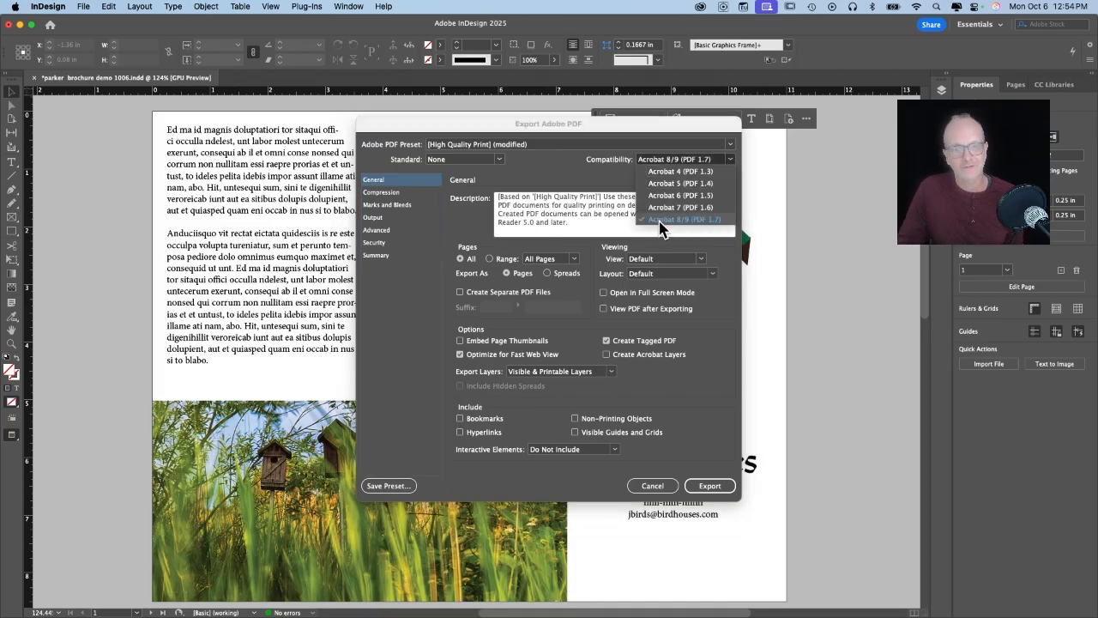
{"action": "left_click", "coordinate": [563, 175]}
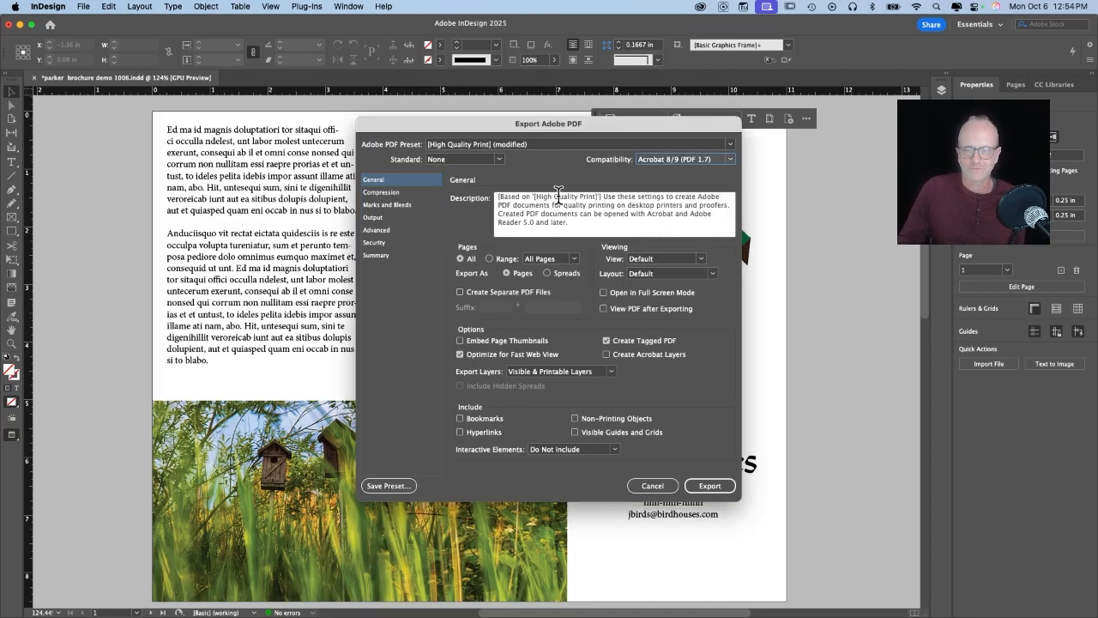
{"action": "left_click", "coordinate": [709, 485]}
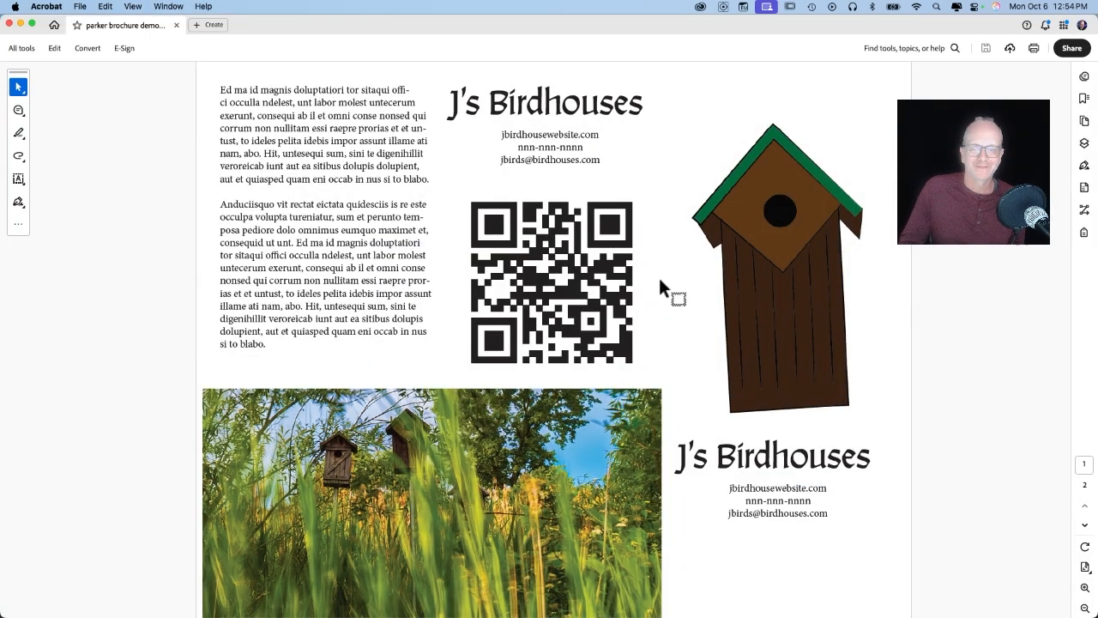
Scroll the exported PDF in Acrobat from page 1 to page 2 and back.
{"action": "scroll", "coordinate": [661, 287], "scroll_direction": "down", "scroll_amount": 3}
{"action": "scroll", "coordinate": [660, 287], "scroll_direction": "up", "scroll_amount": 3}
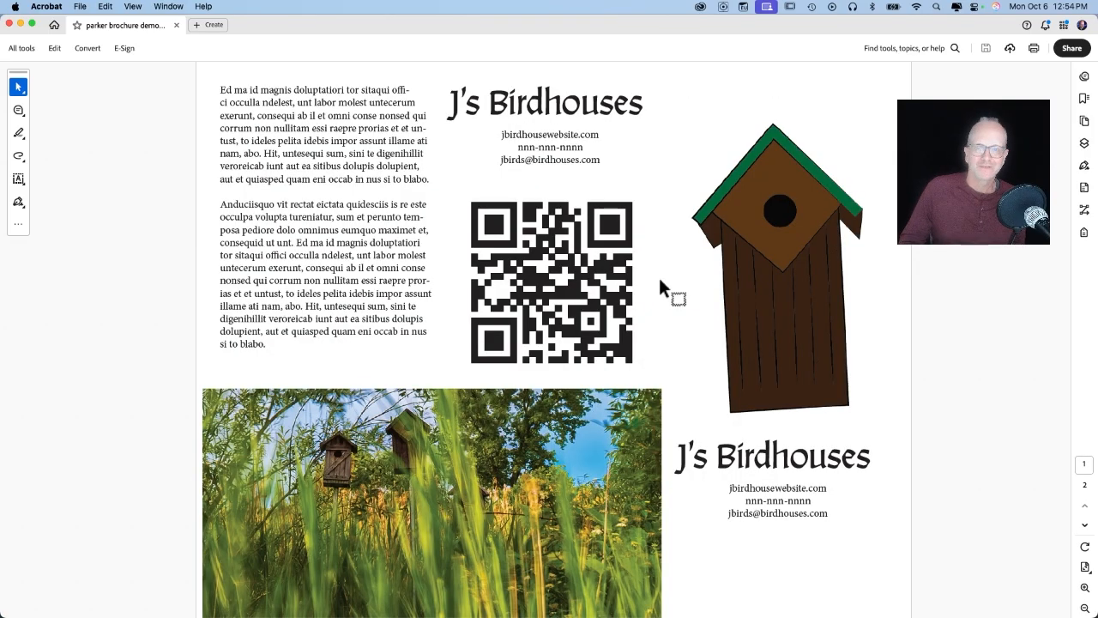
{"action": "scroll", "coordinate": [661, 282], "scroll_direction": "down", "scroll_amount": 3}
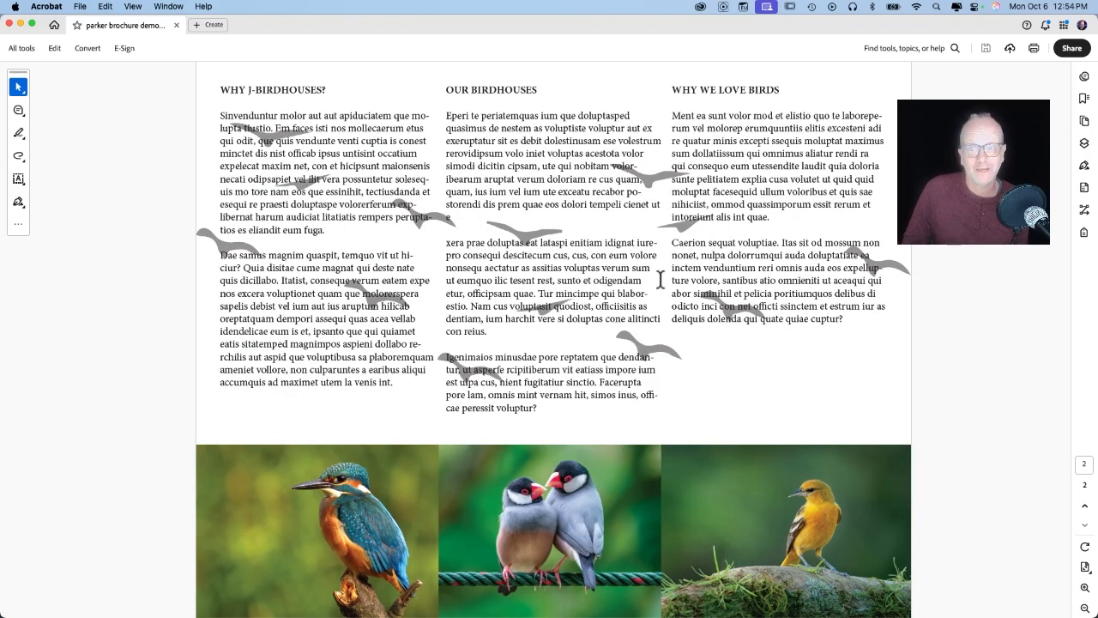
{"action": "scroll", "coordinate": [661, 283], "scroll_direction": "up", "scroll_amount": 3}
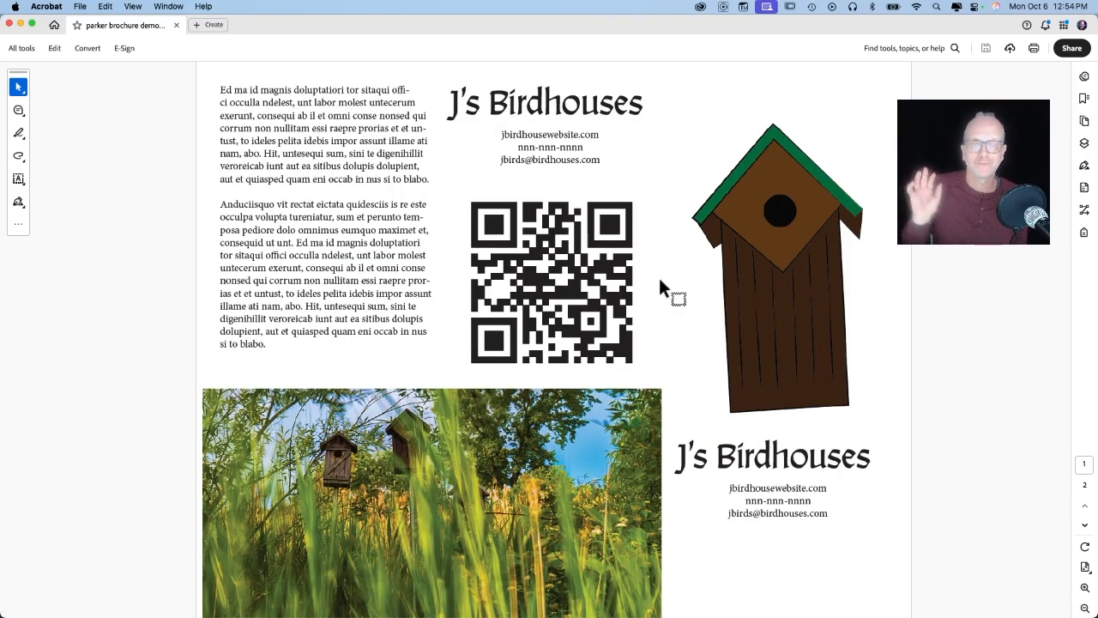